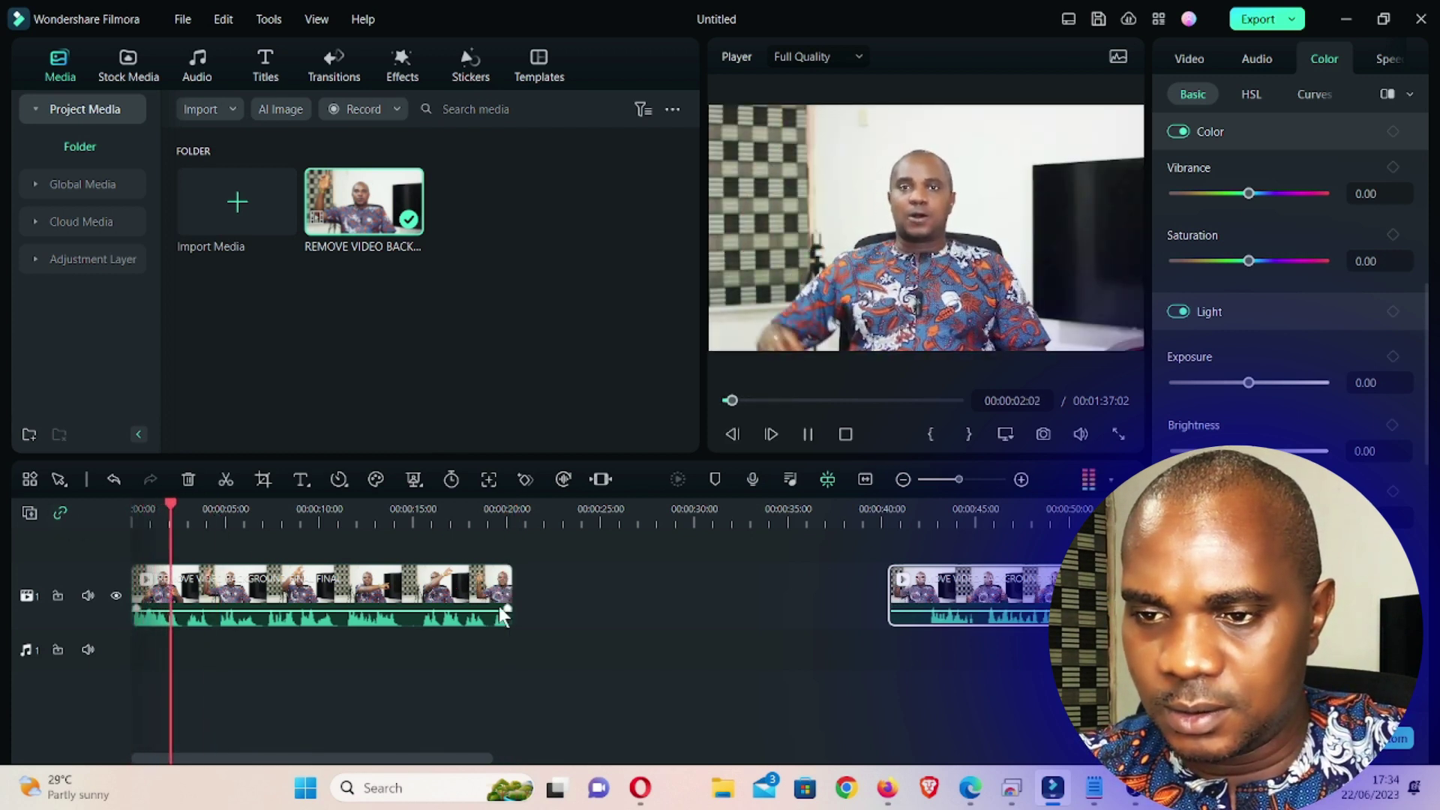
Stop playback at 00:00:02:19, where the hand is raised, and enable Motion Tracking on the first clip
{"action": "key", "text": "space"}
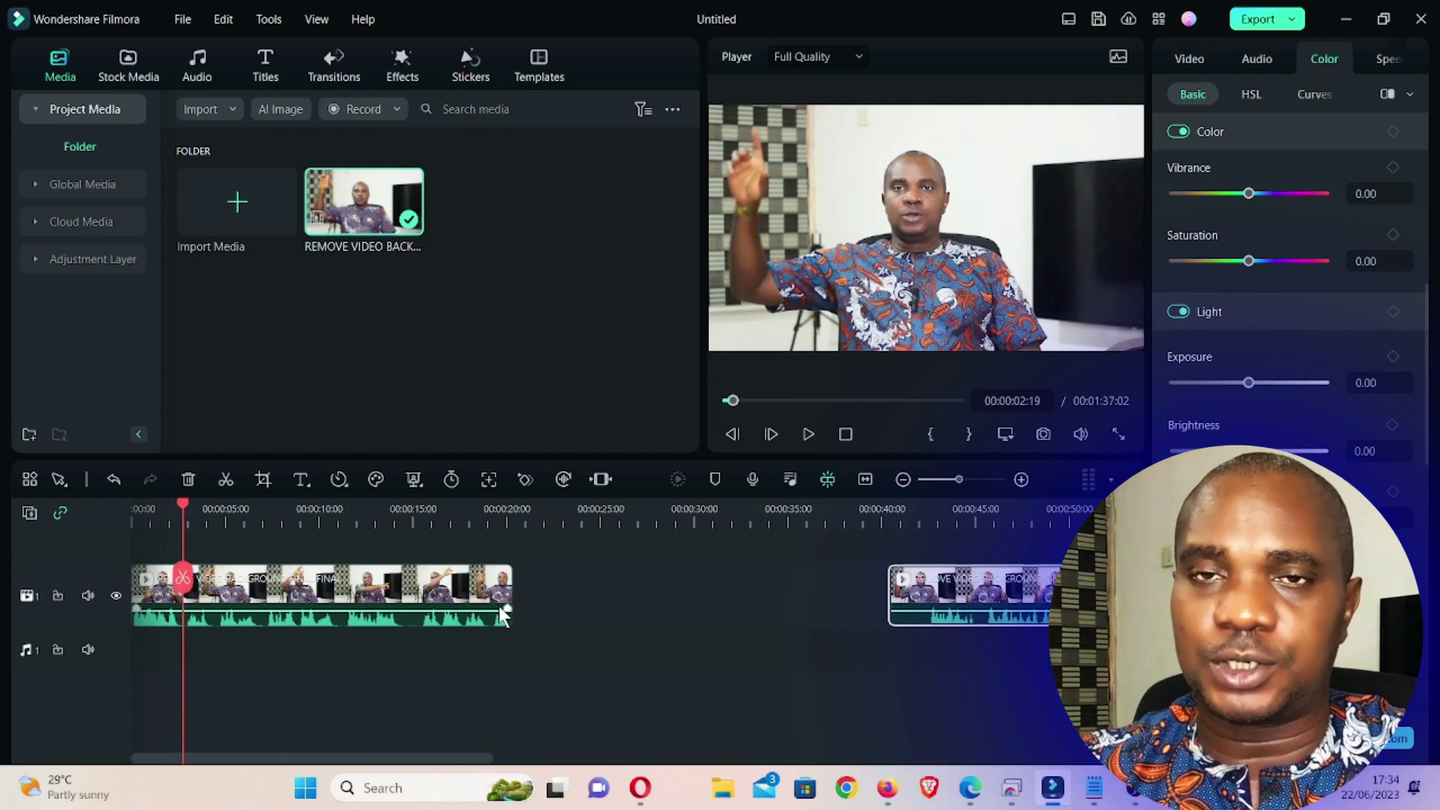
{"action": "scroll", "coordinate": [425, 628], "scroll_direction": "up", "scroll_amount": 1}
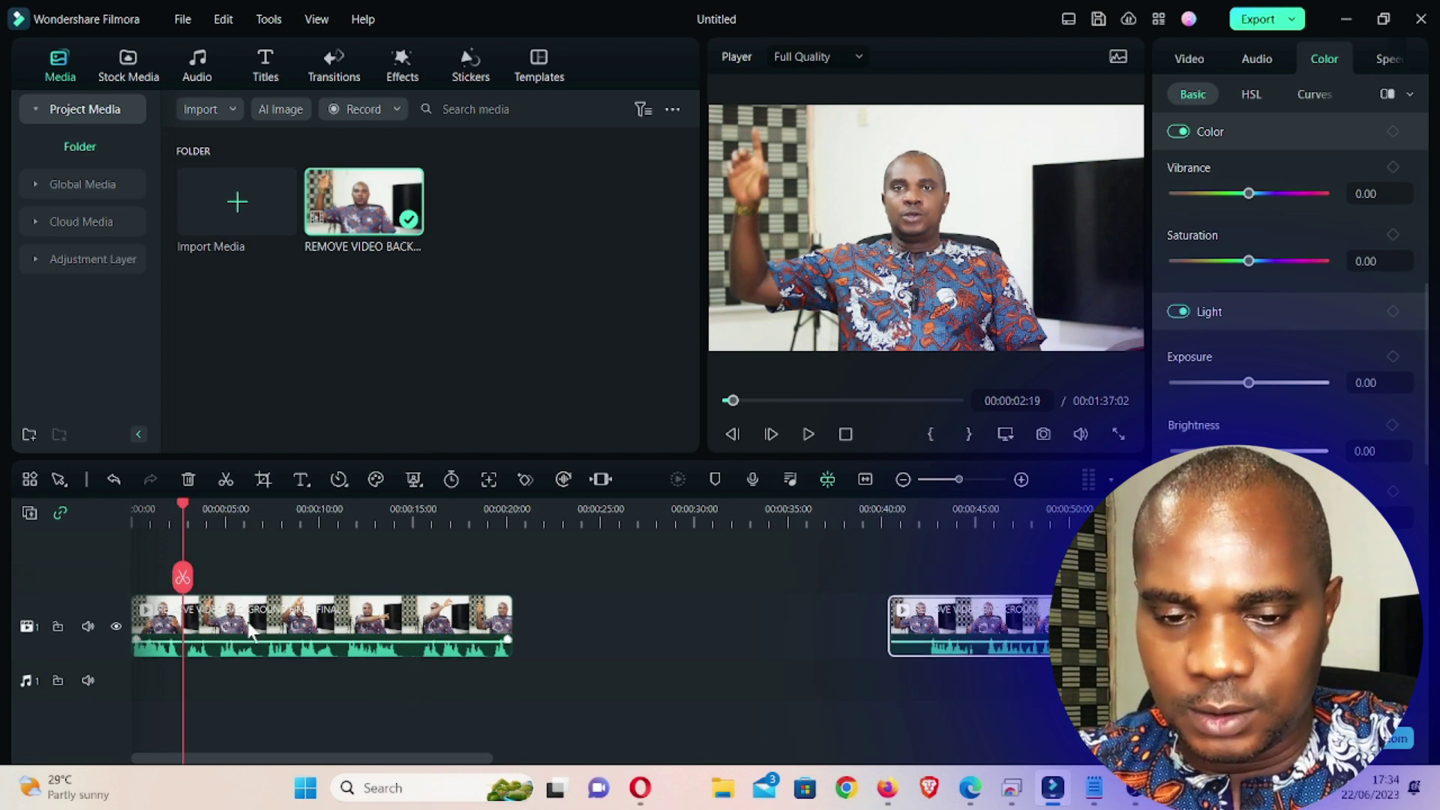
{"action": "left_click", "coordinate": [251, 620]}
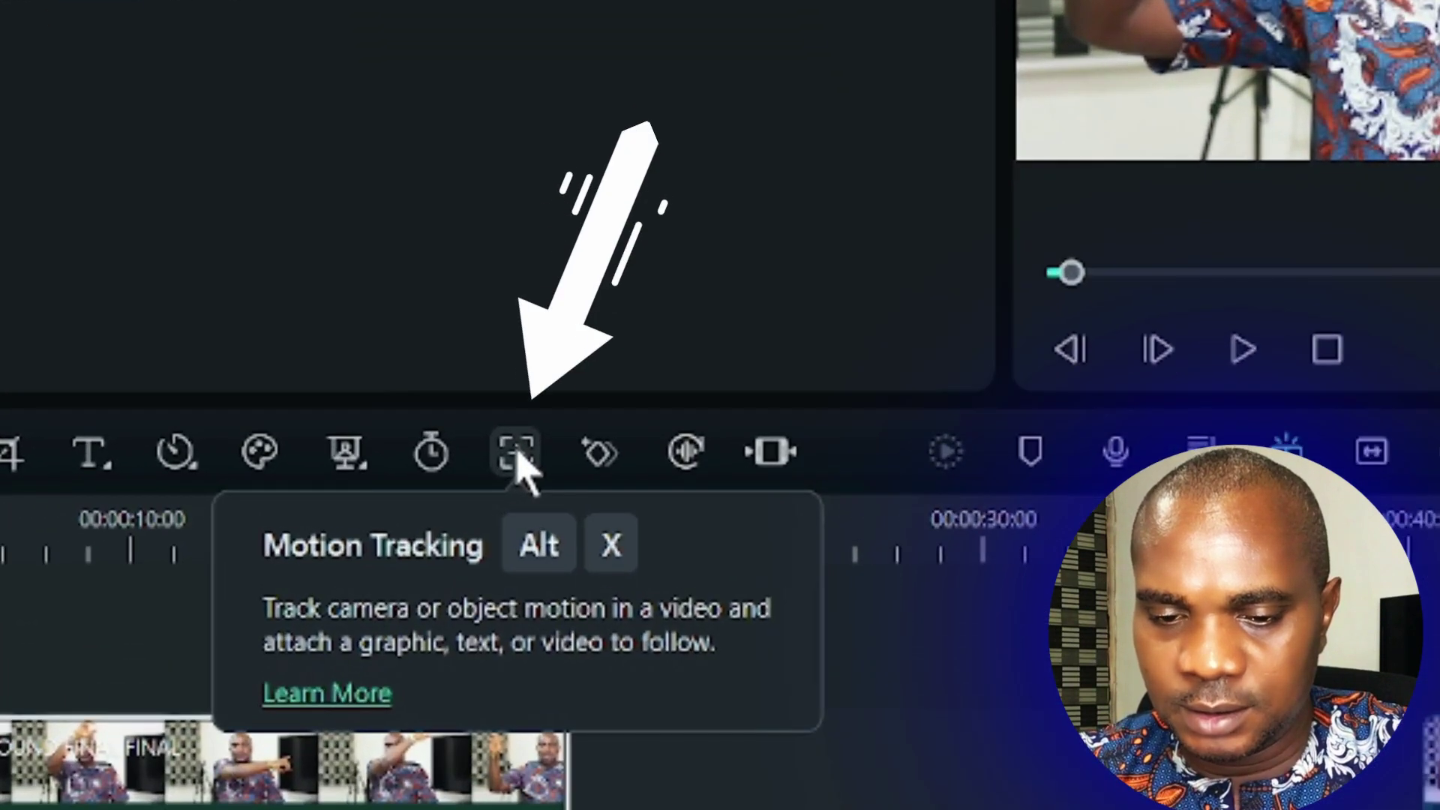
{"action": "left_click", "coordinate": [516, 454]}
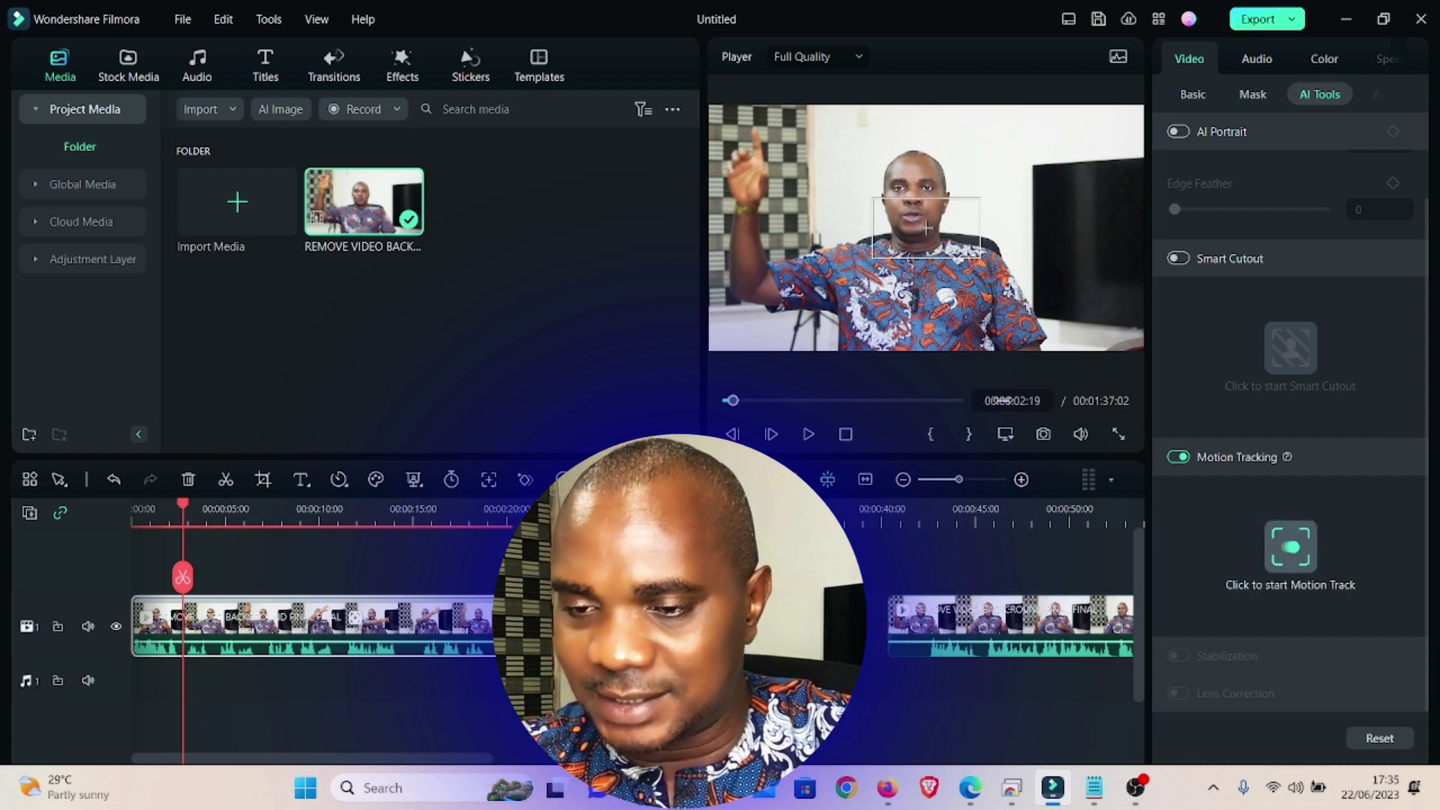
Fit the tracking box tightly around the raised hand in the first clip and run the motion track
{"action": "left_click", "coordinate": [970, 220]}
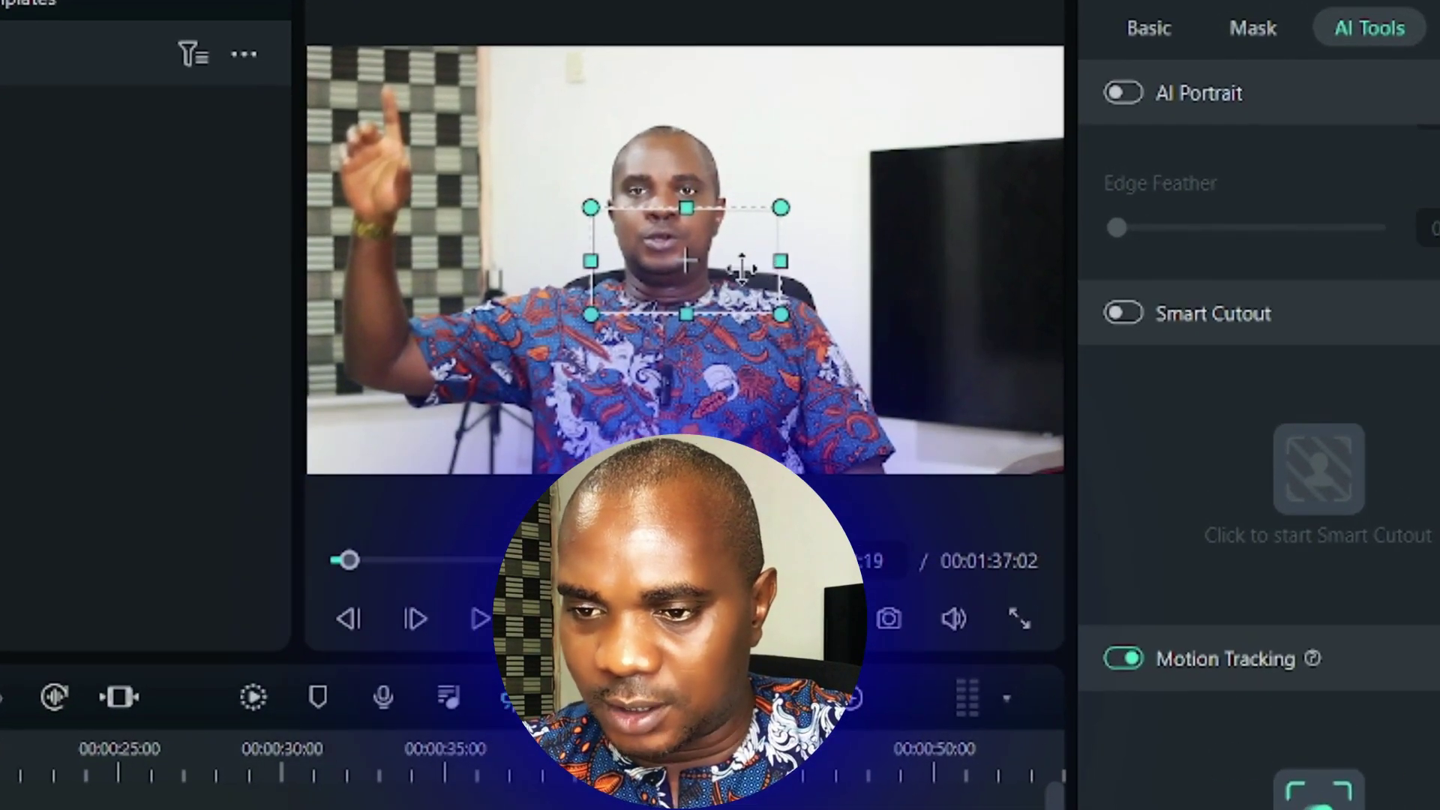
{"action": "left_click_drag", "start_coordinate": [731, 266], "coordinate": [446, 195]}
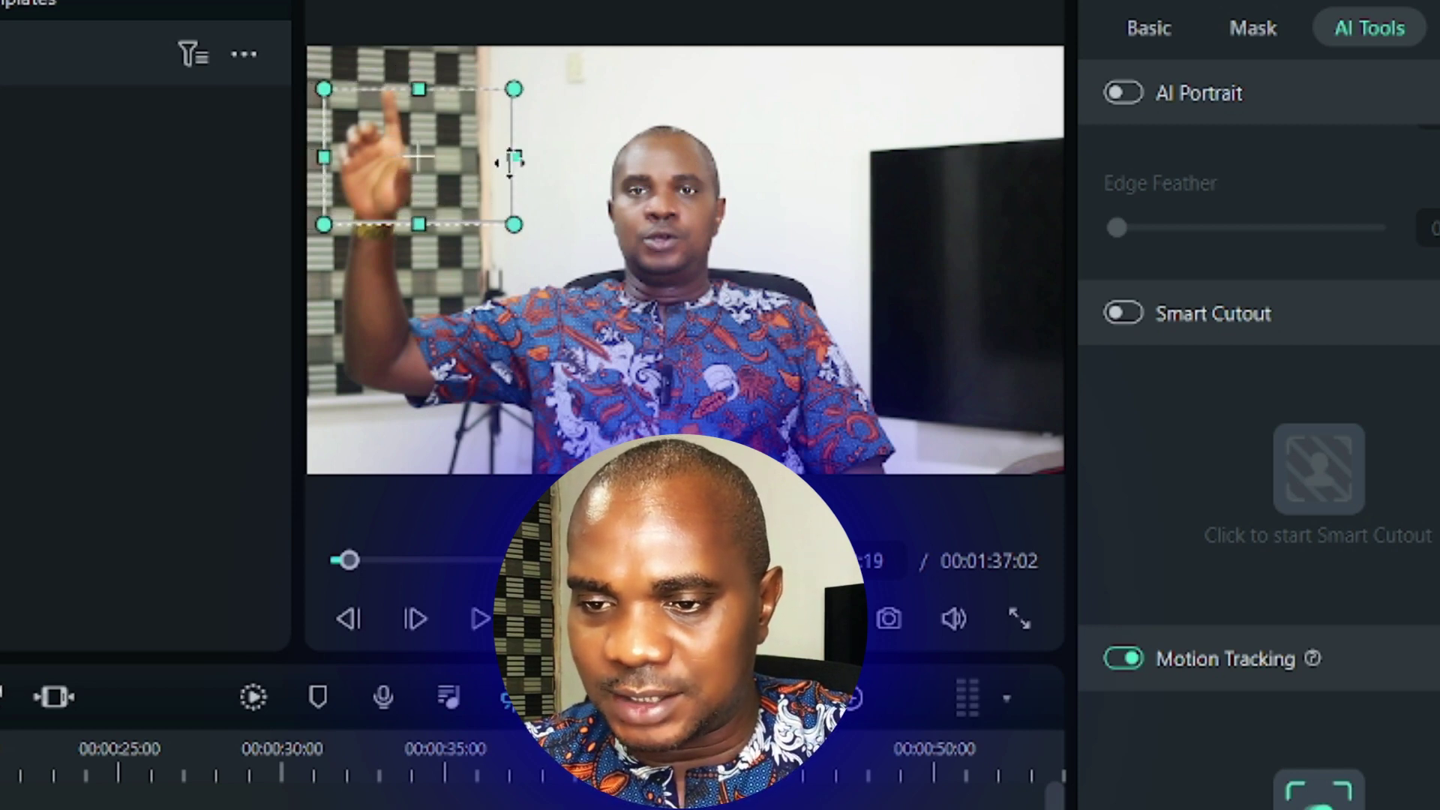
{"action": "left_click_drag", "start_coordinate": [520, 158], "coordinate": [385, 196]}
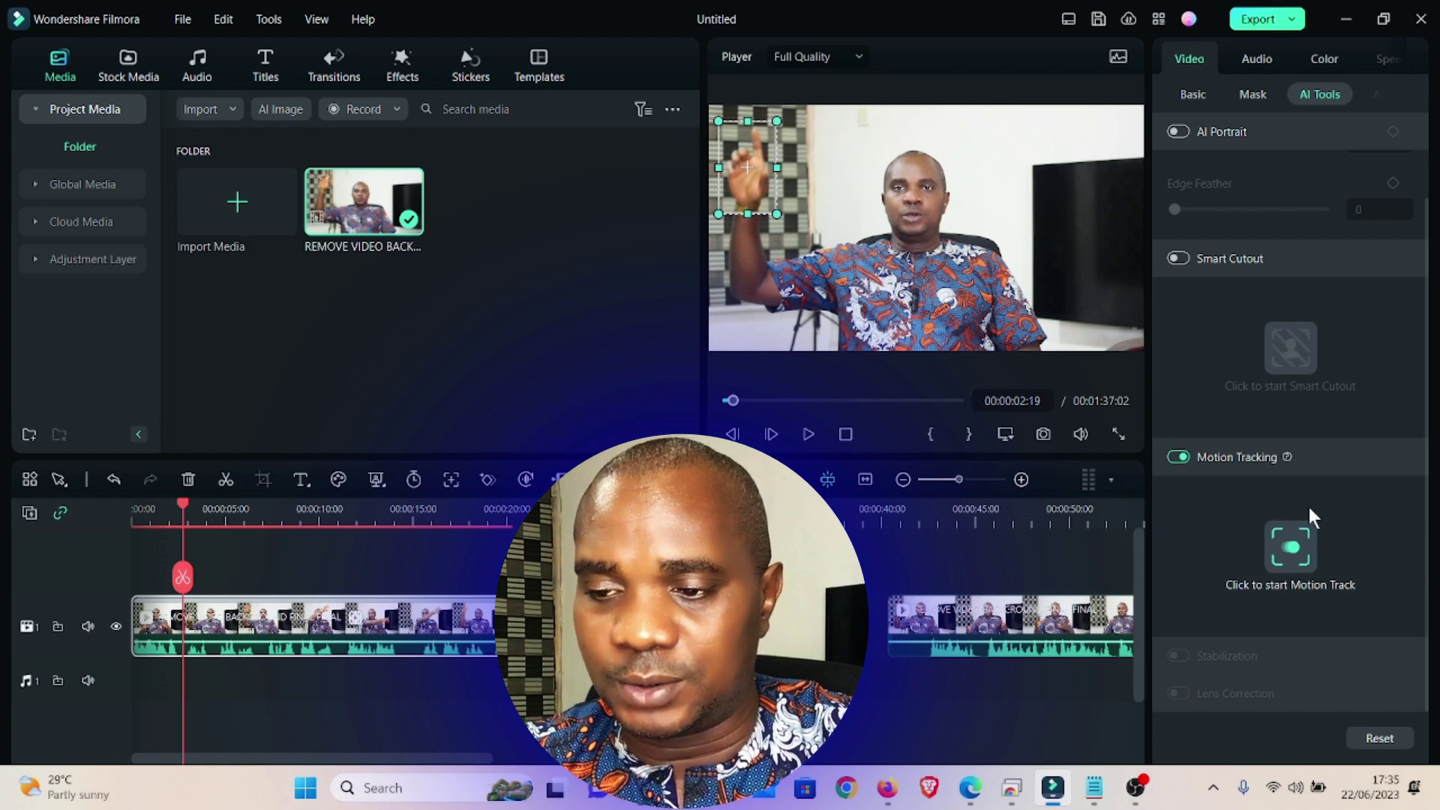
{"action": "left_click", "coordinate": [1295, 546]}
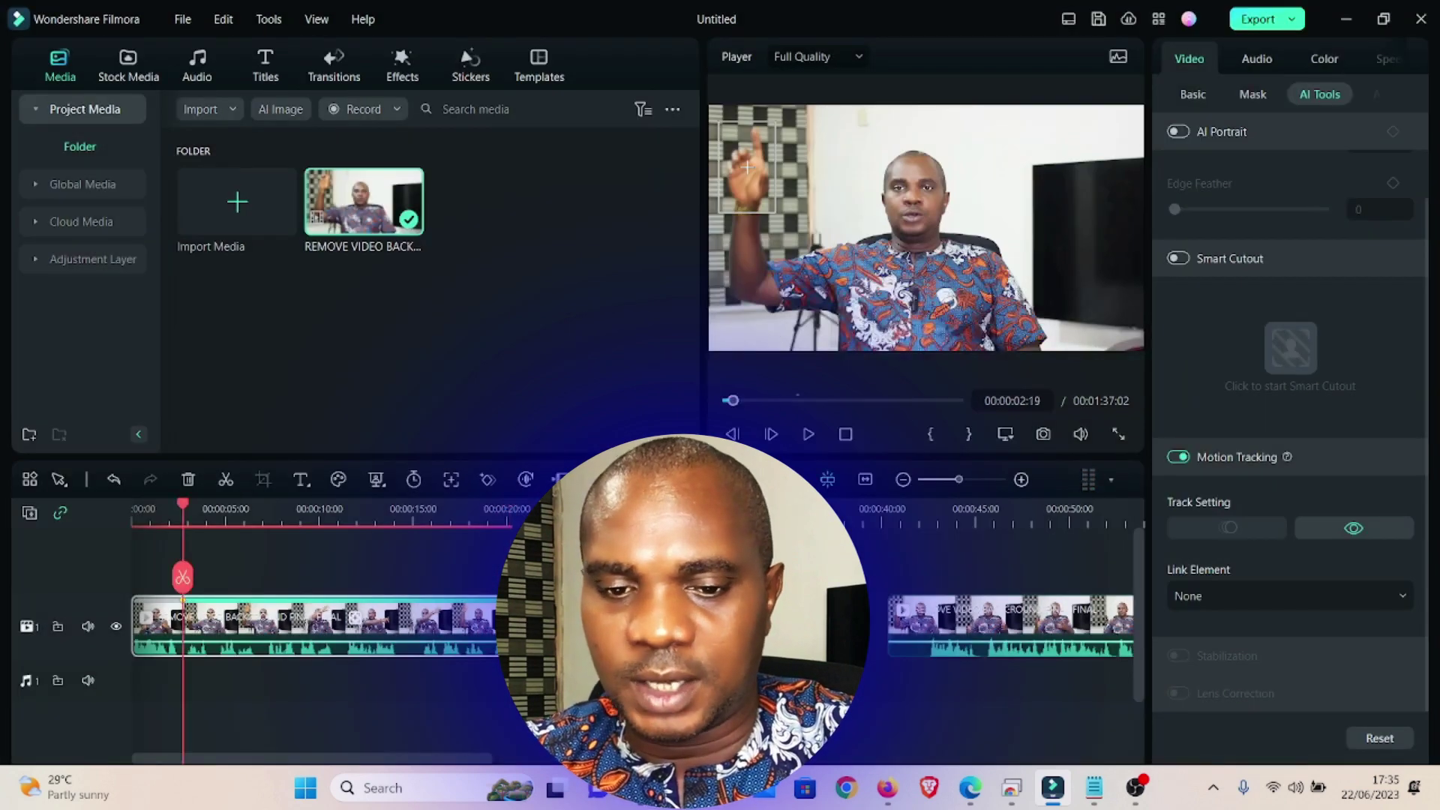
Add the Art Title 11 title above the first clip at 00:00:02:19 and extend it to the clip's end
{"action": "left_click", "coordinate": [266, 66]}
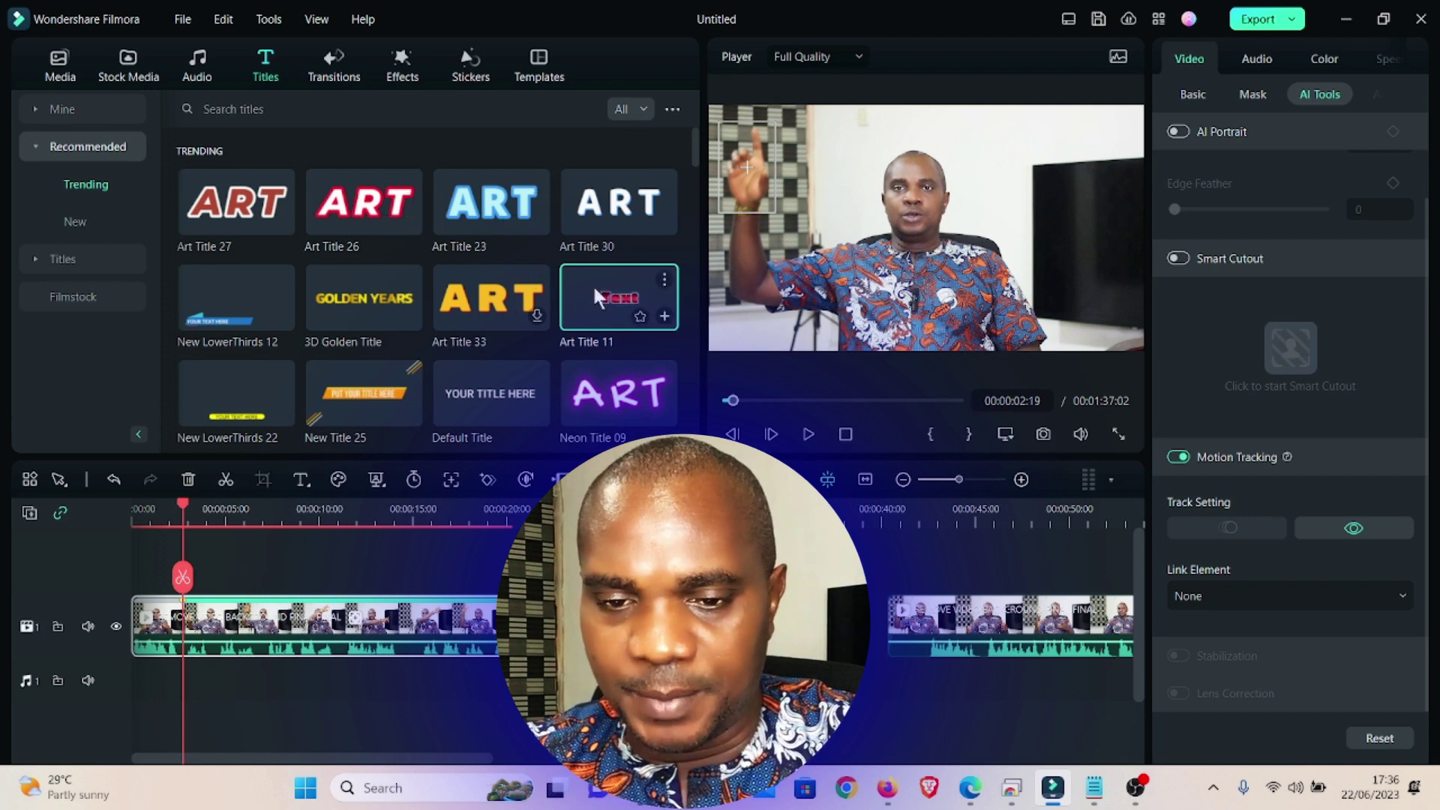
{"action": "left_click_drag", "start_coordinate": [598, 286], "coordinate": [207, 564]}
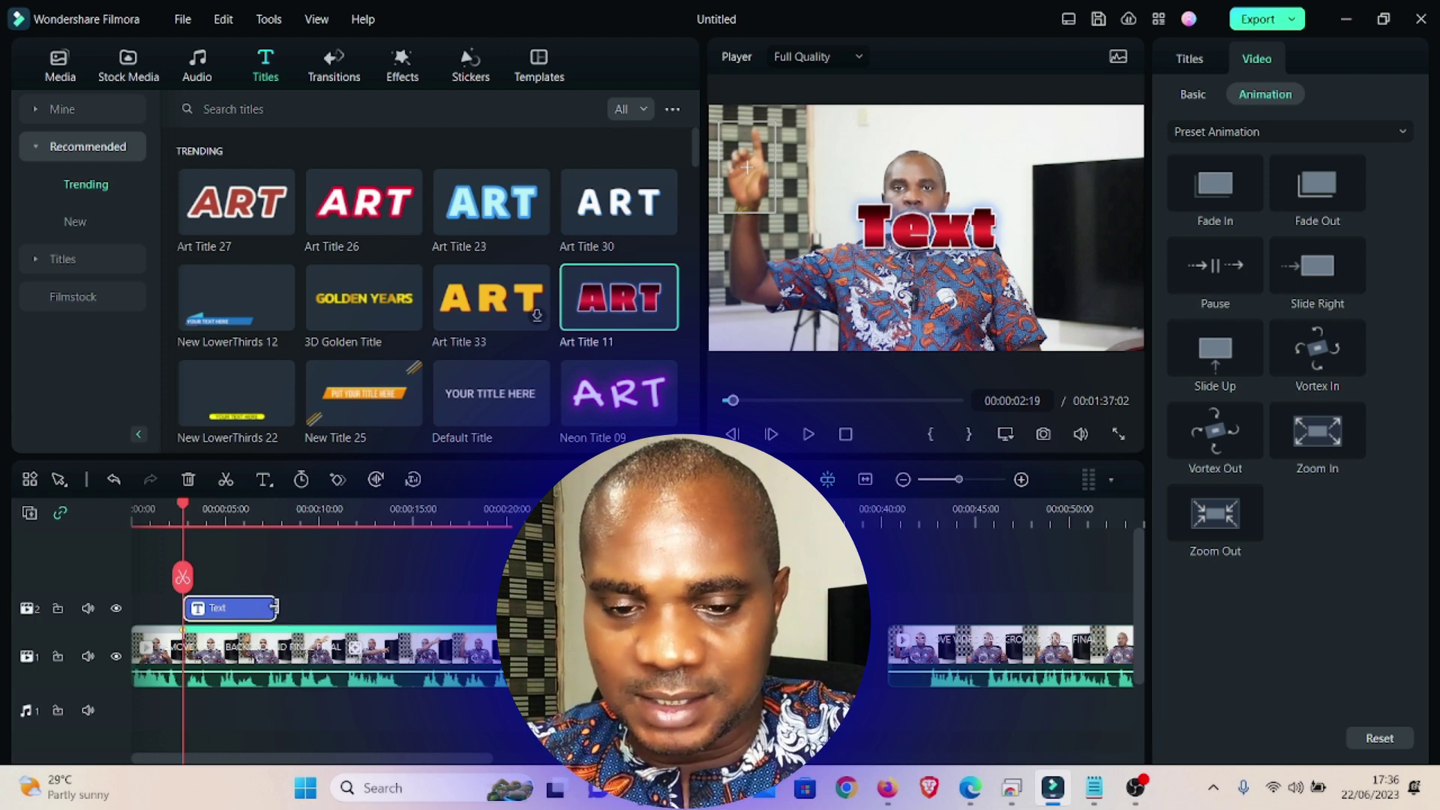
{"action": "left_click_drag", "start_coordinate": [274, 607], "coordinate": [505, 613]}
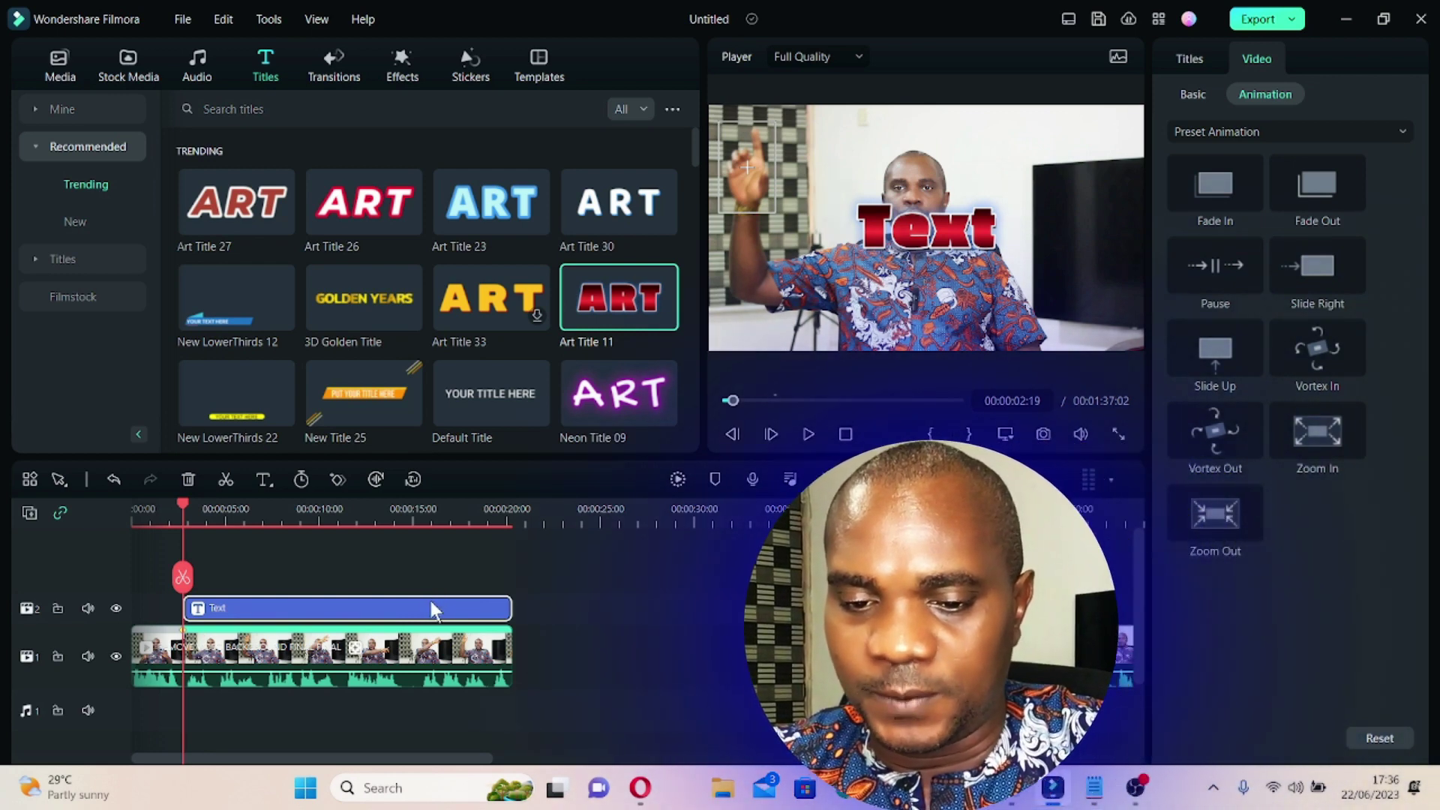
Link the Art Title 11 title to the first clip's motion track
{"action": "left_click", "coordinate": [351, 650]}
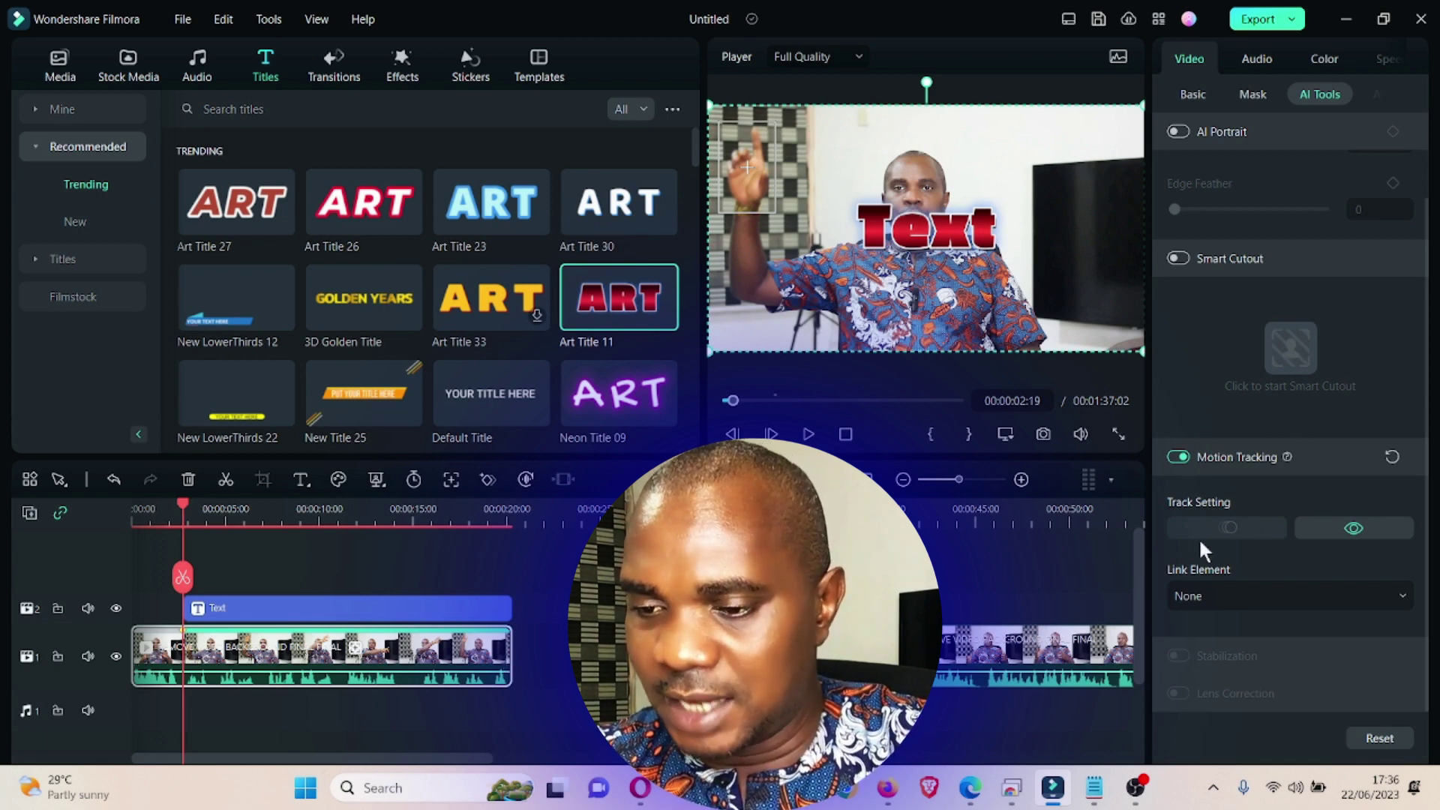
{"action": "left_click", "coordinate": [1215, 598]}
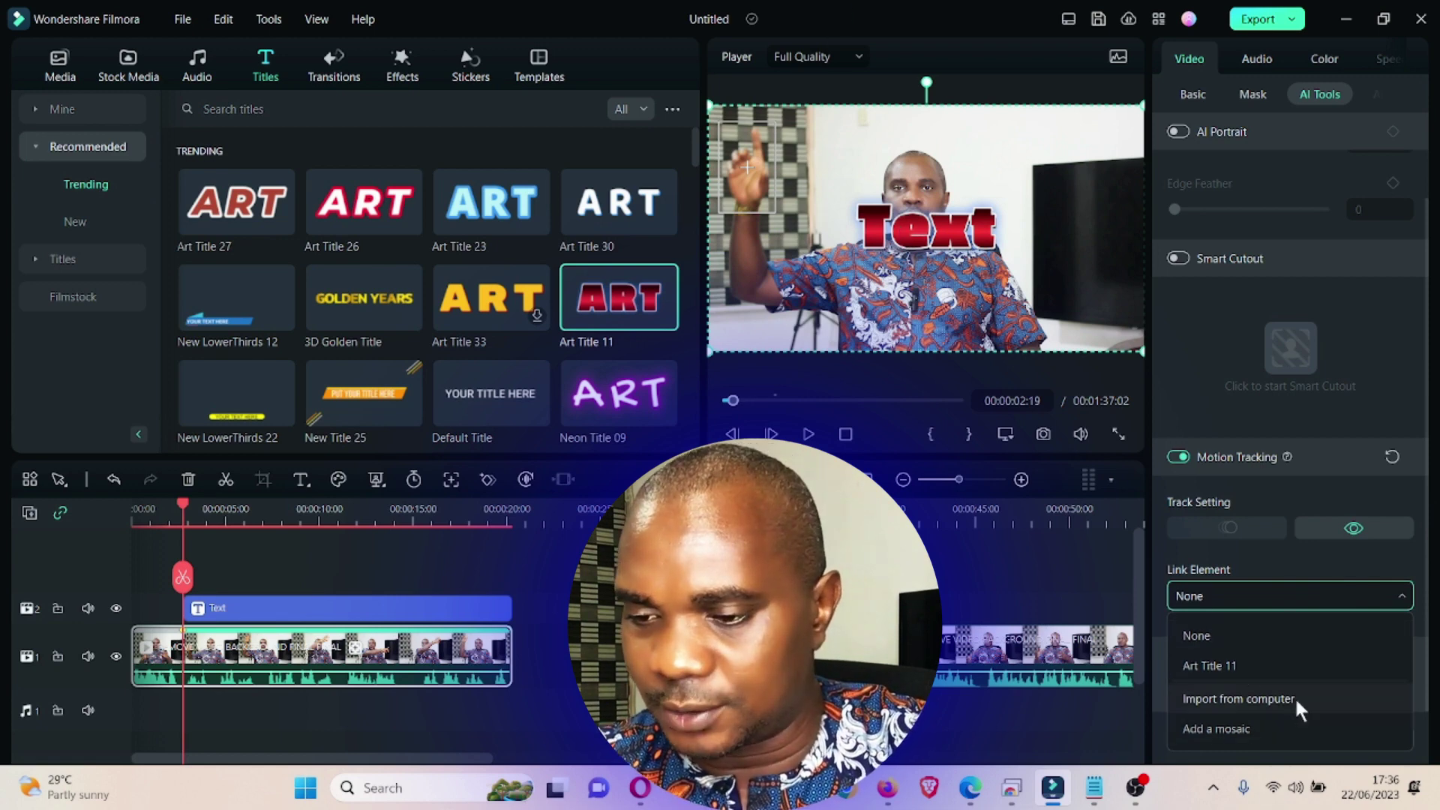
{"action": "left_click", "coordinate": [1257, 666]}
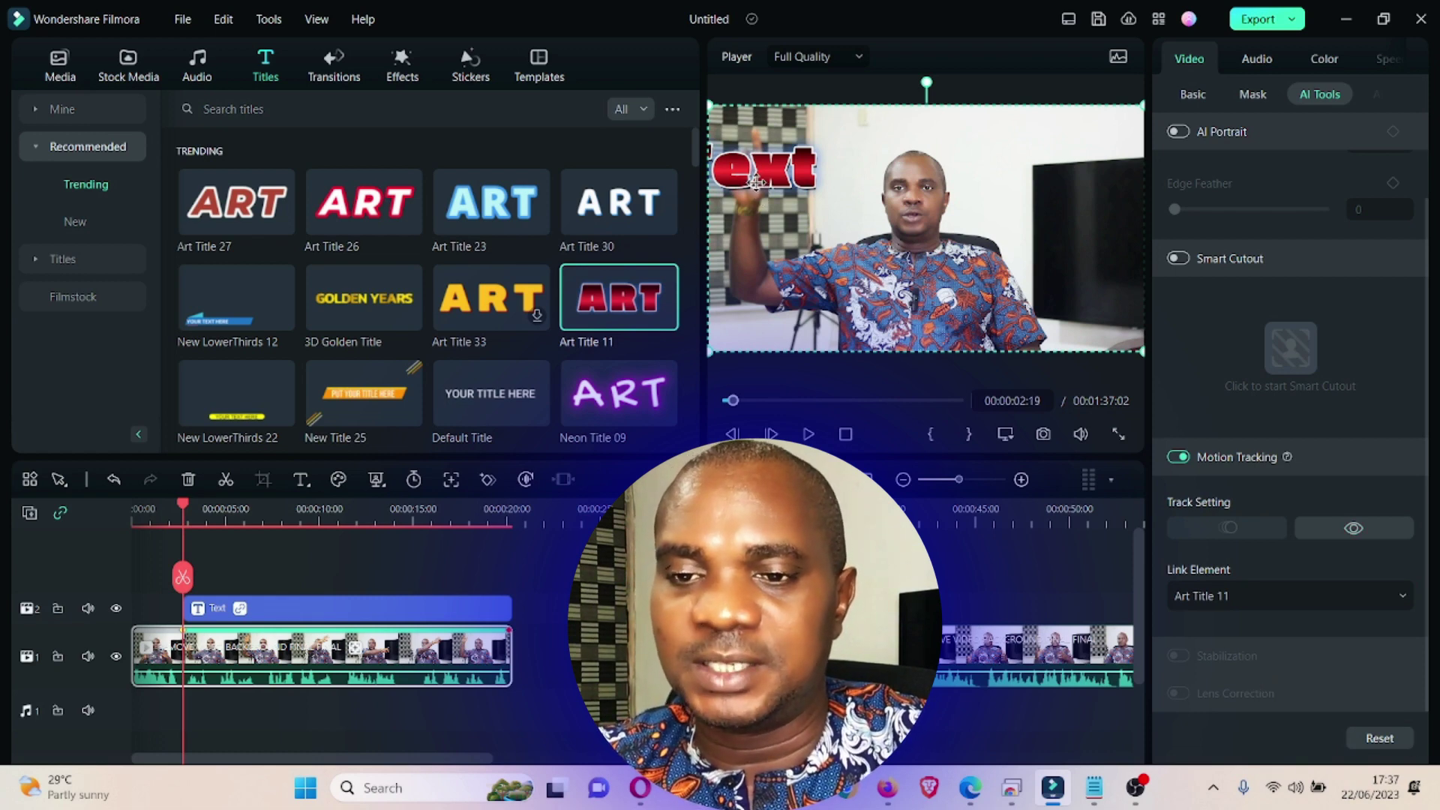
Shrink the linked title, place it just above the raised finger, and play the tracked section to check it
{"action": "left_click_drag", "start_coordinate": [754, 178], "coordinate": [797, 177]}
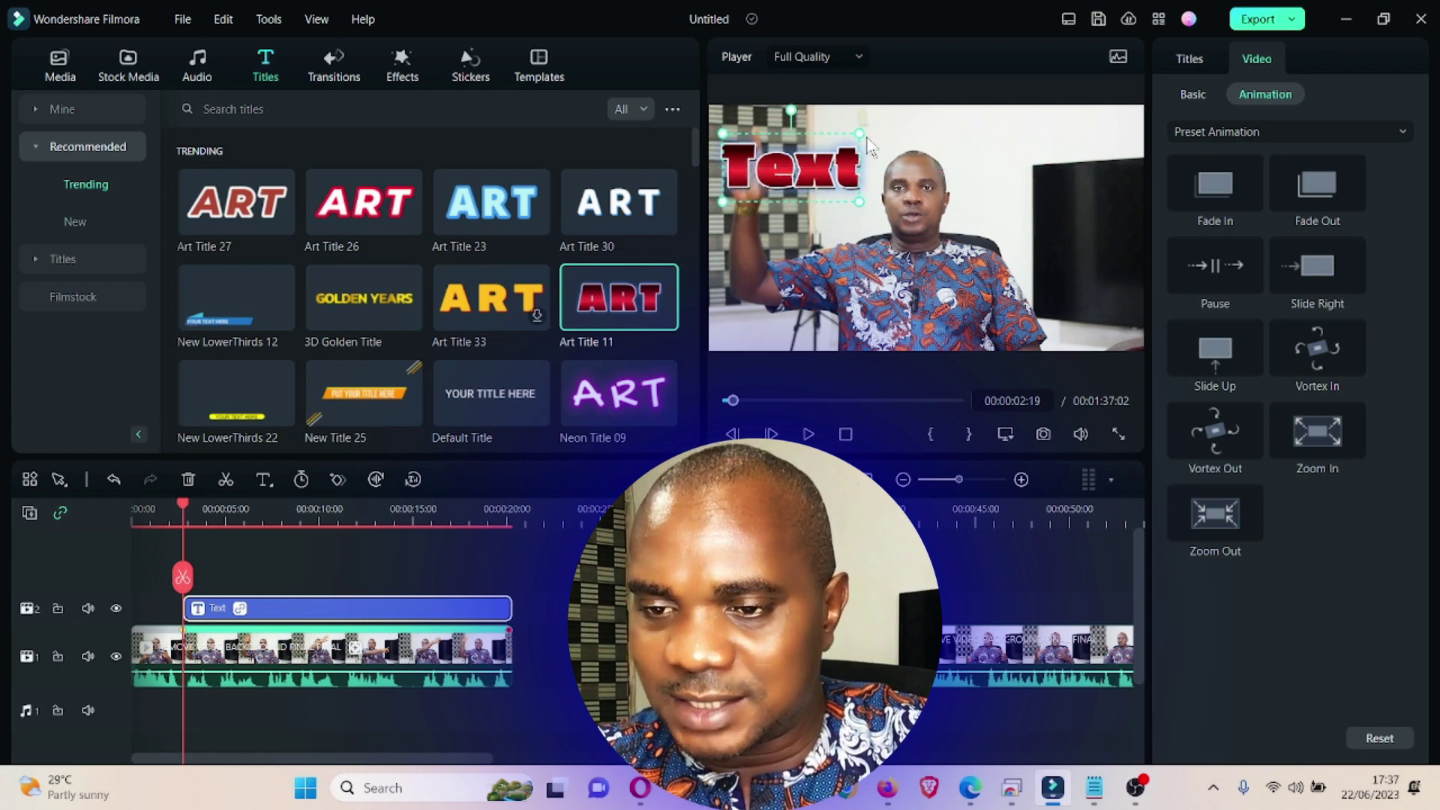
{"action": "left_click_drag", "start_coordinate": [861, 133], "coordinate": [783, 143]}
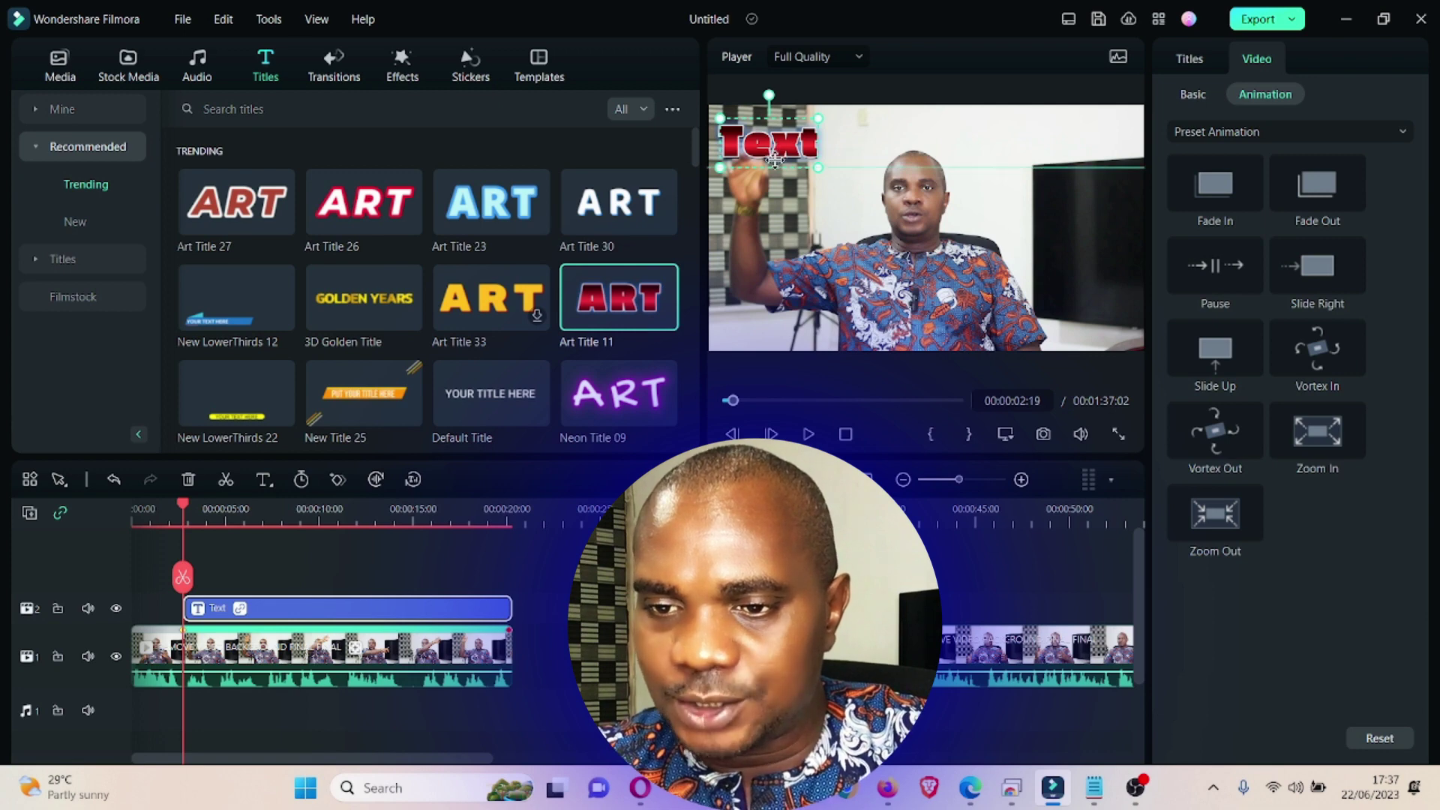
{"action": "left_click_drag", "start_coordinate": [774, 159], "coordinate": [776, 160]}
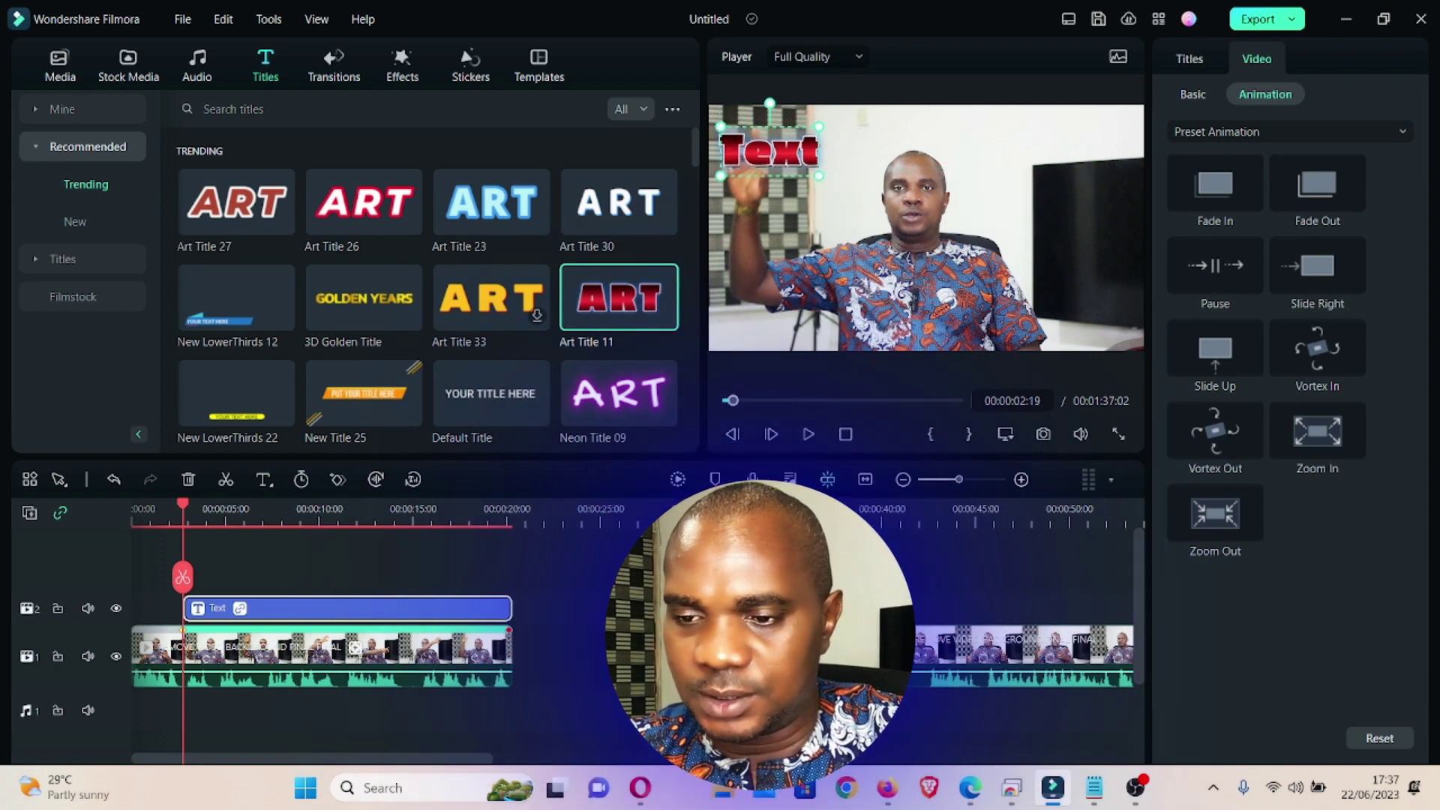
{"action": "key", "text": "space"}
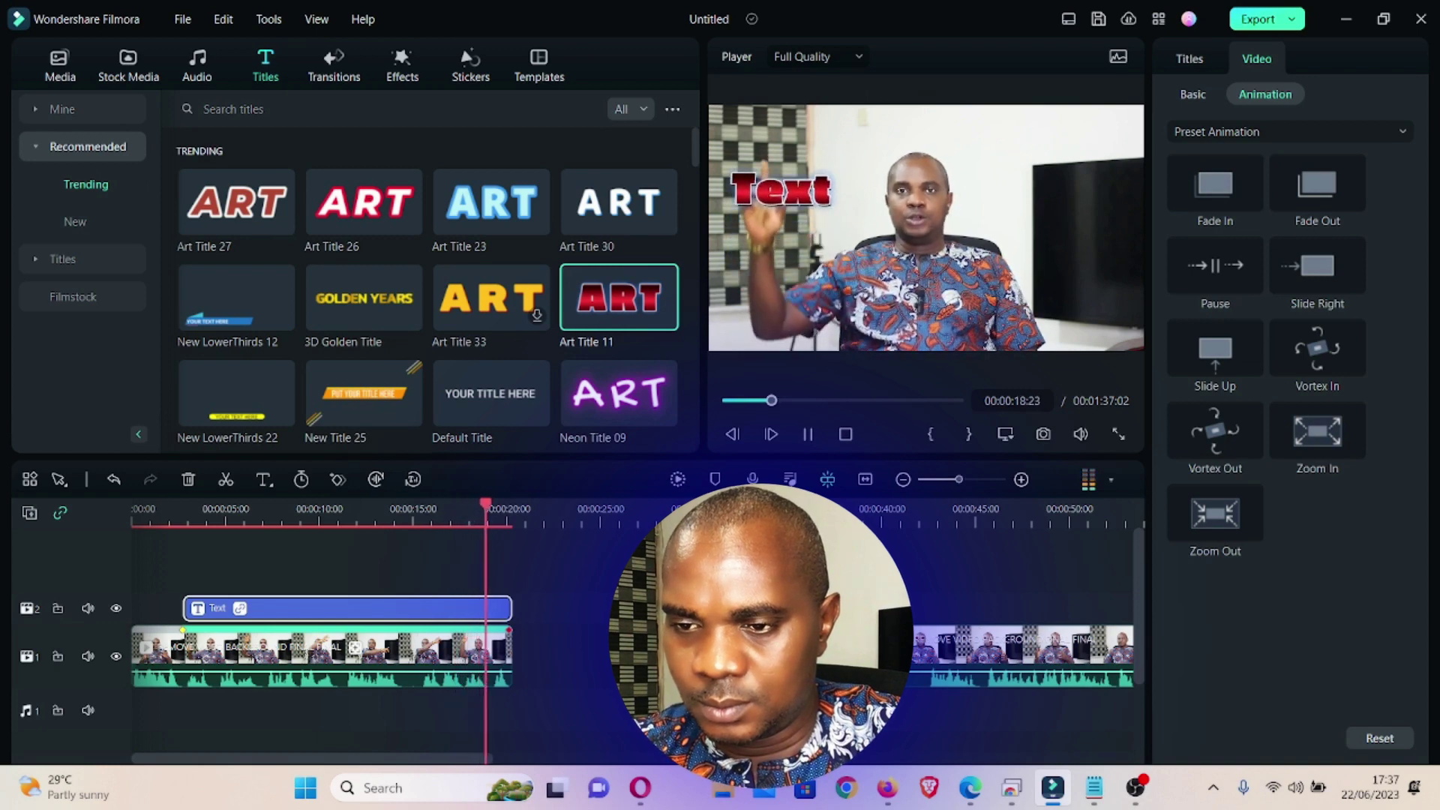
{"action": "key", "text": "space"}
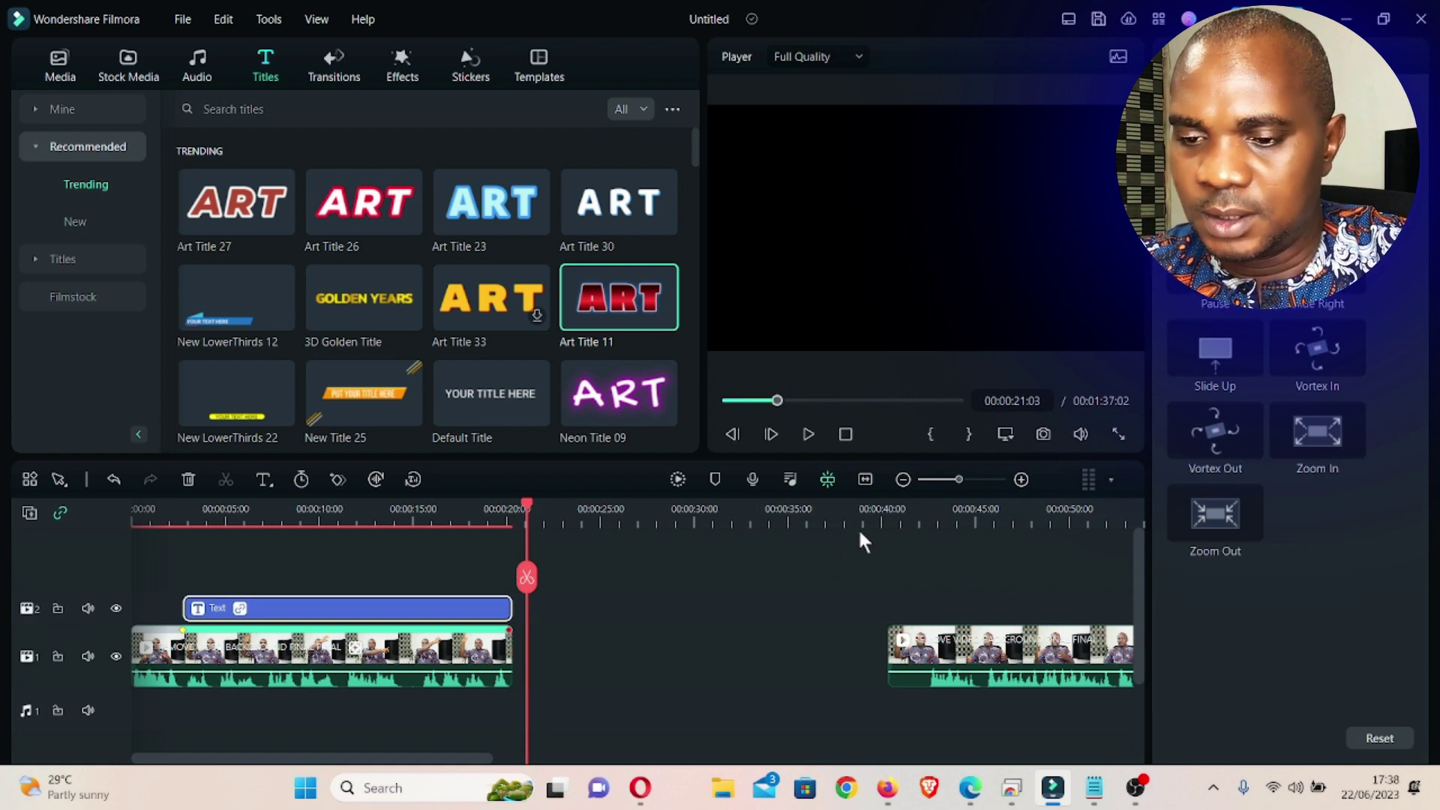
Find the cut point in the second clip, split it at 00:00:57:13, and delete the part before the cut
{"action": "left_click", "coordinate": [894, 516]}
{"action": "left_click", "coordinate": [918, 512]}
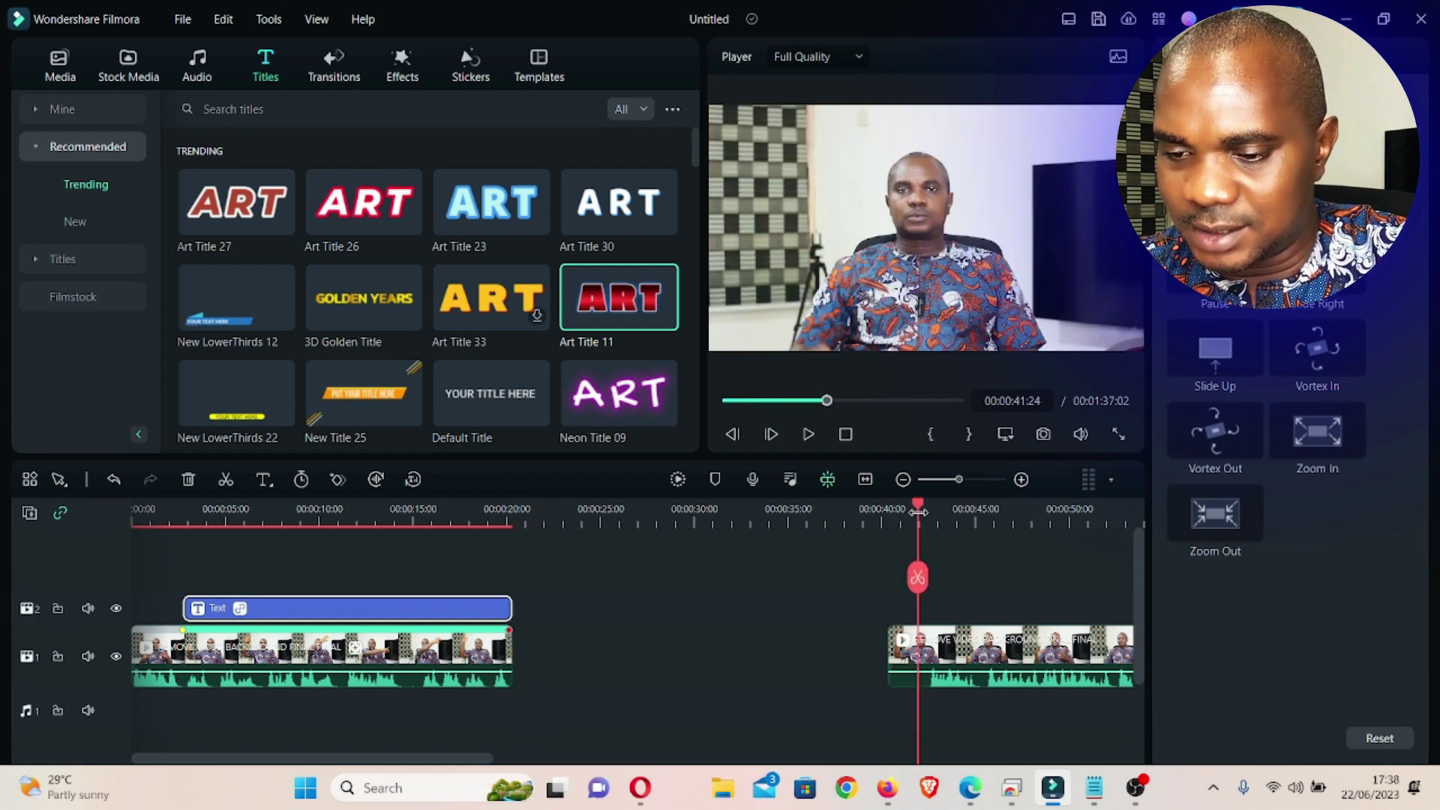
{"action": "left_click", "coordinate": [957, 480]}
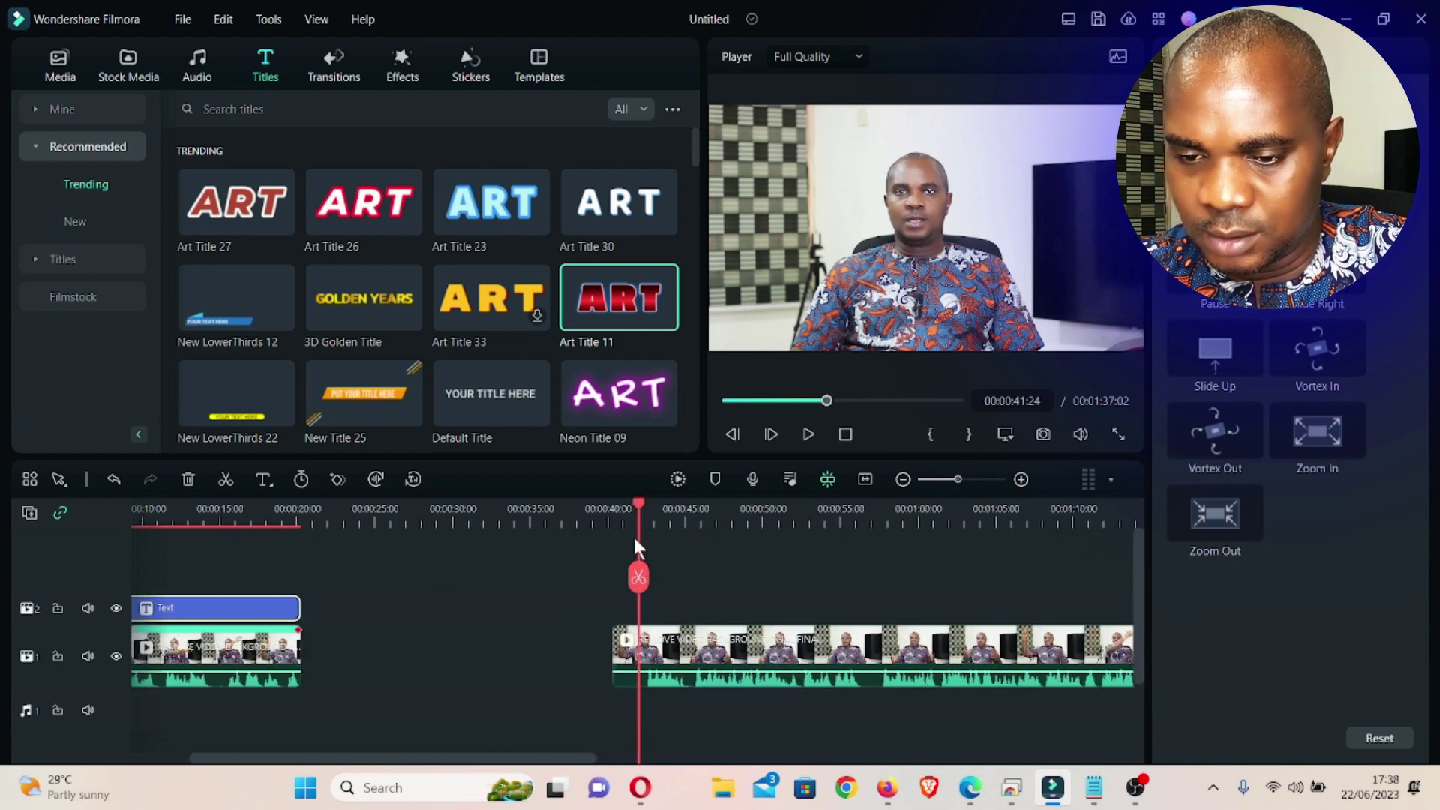
{"action": "left_click", "coordinate": [679, 516]}
{"action": "key", "text": "space"}
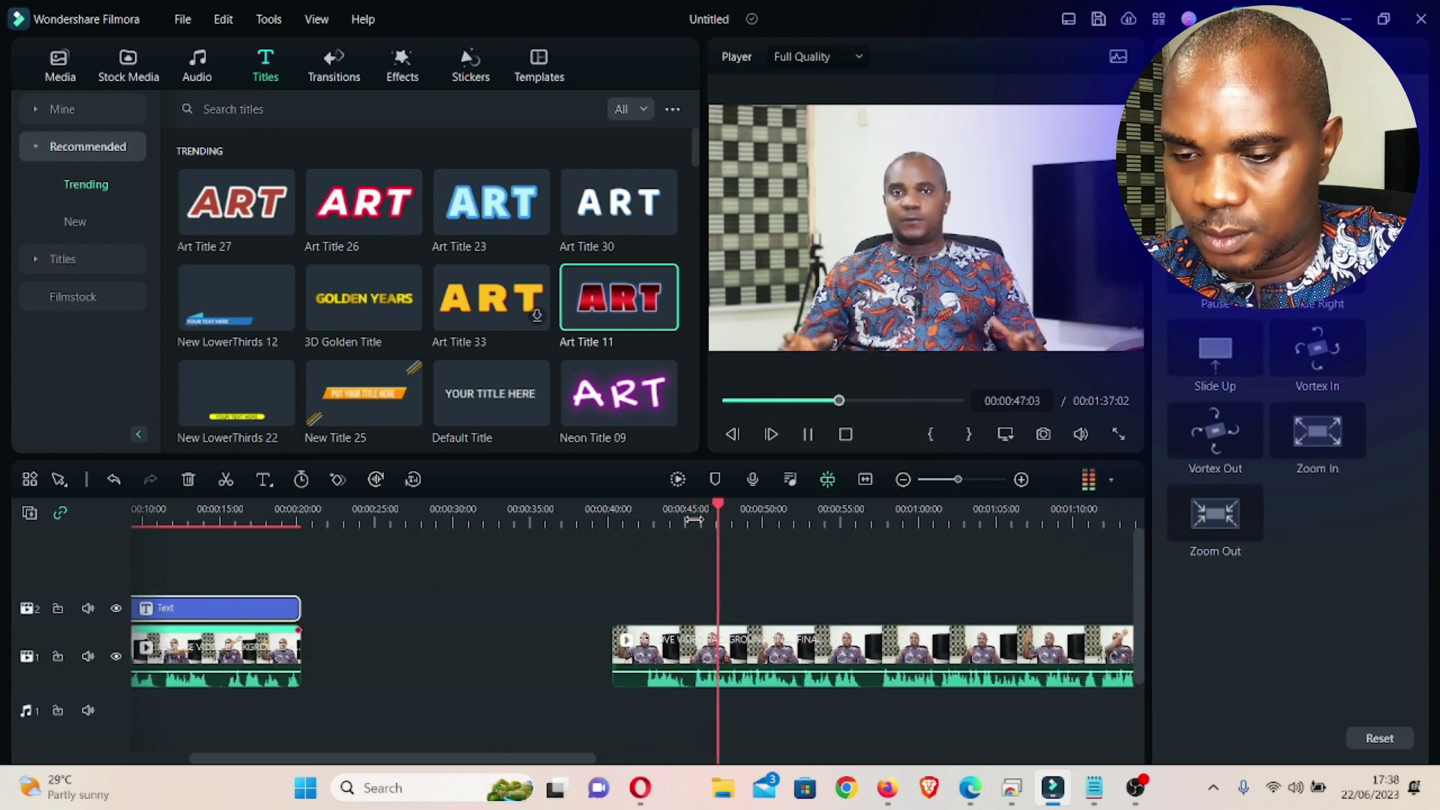
{"action": "key", "text": "space"}
{"action": "left_click", "coordinate": [877, 517]}
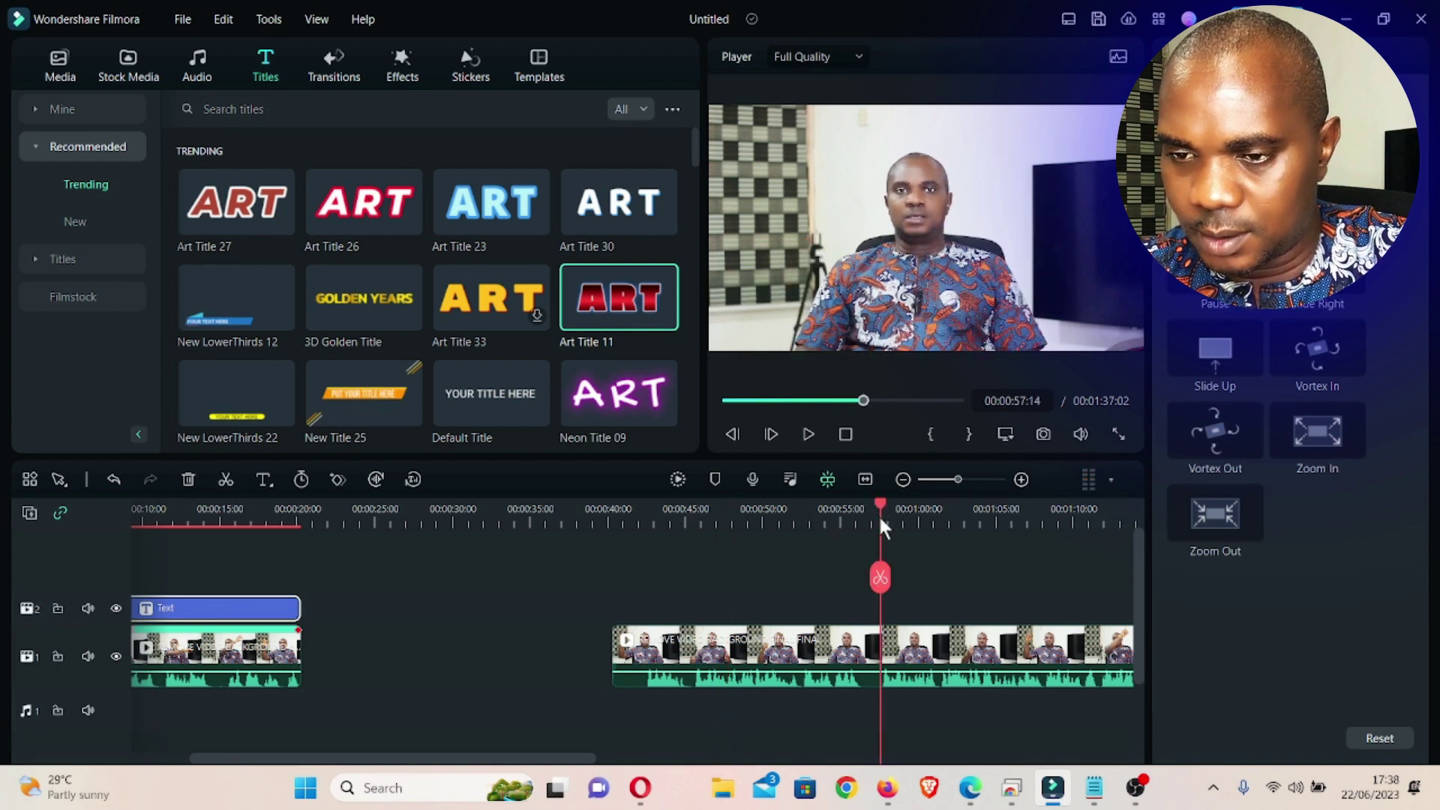
{"action": "key", "text": "space"}
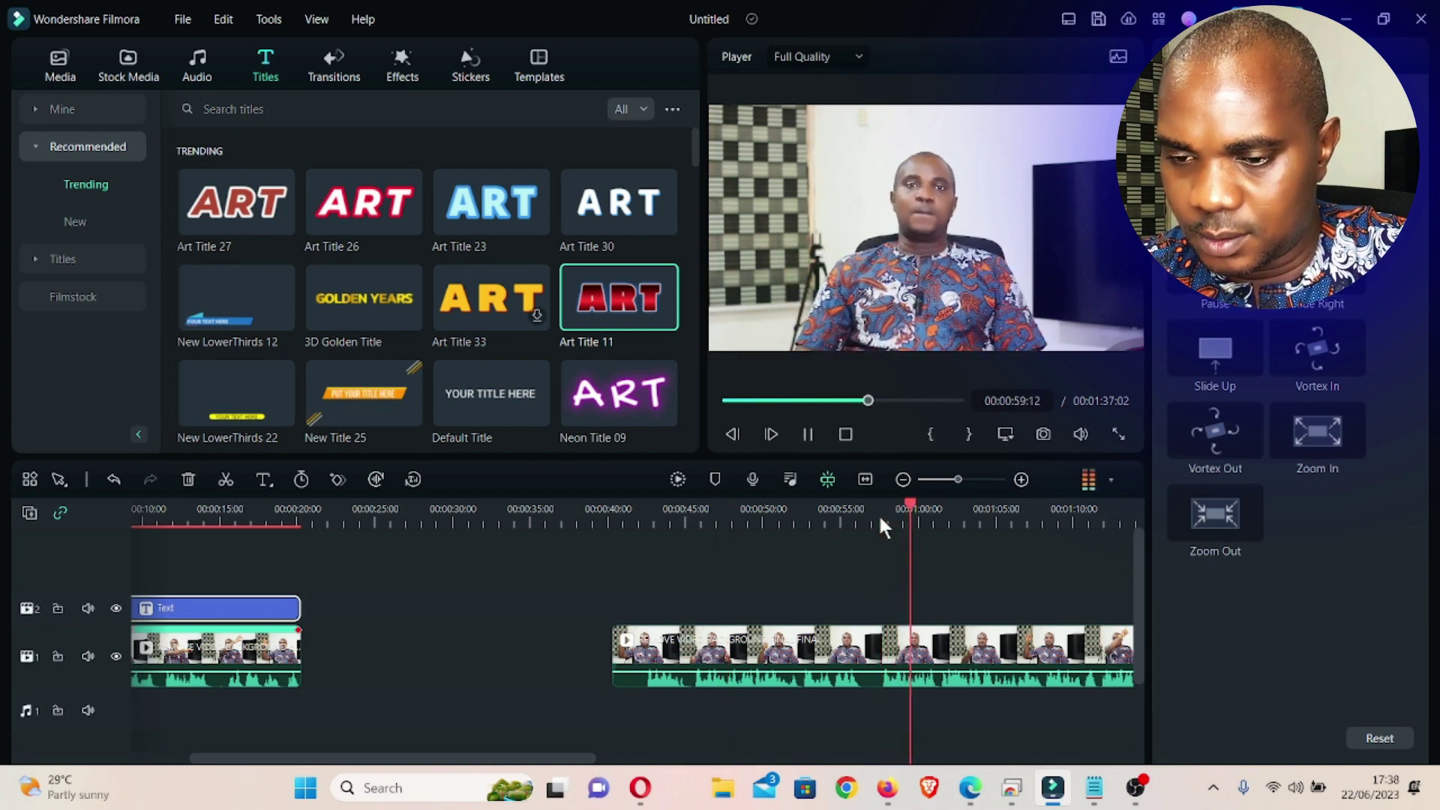
{"action": "left_click", "coordinate": [879, 513]}
{"action": "left_click", "coordinate": [875, 579]}
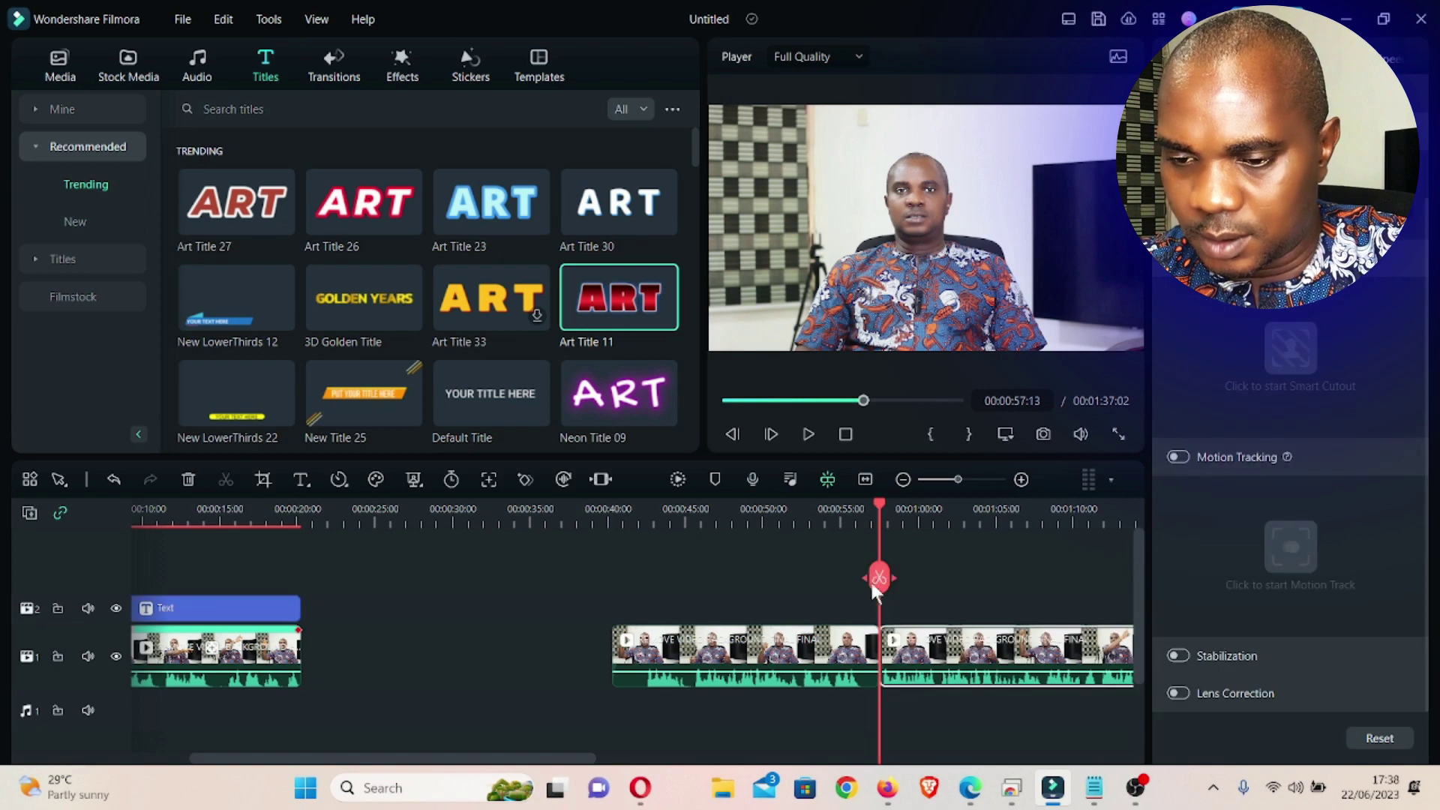
{"action": "left_click", "coordinate": [802, 637]}
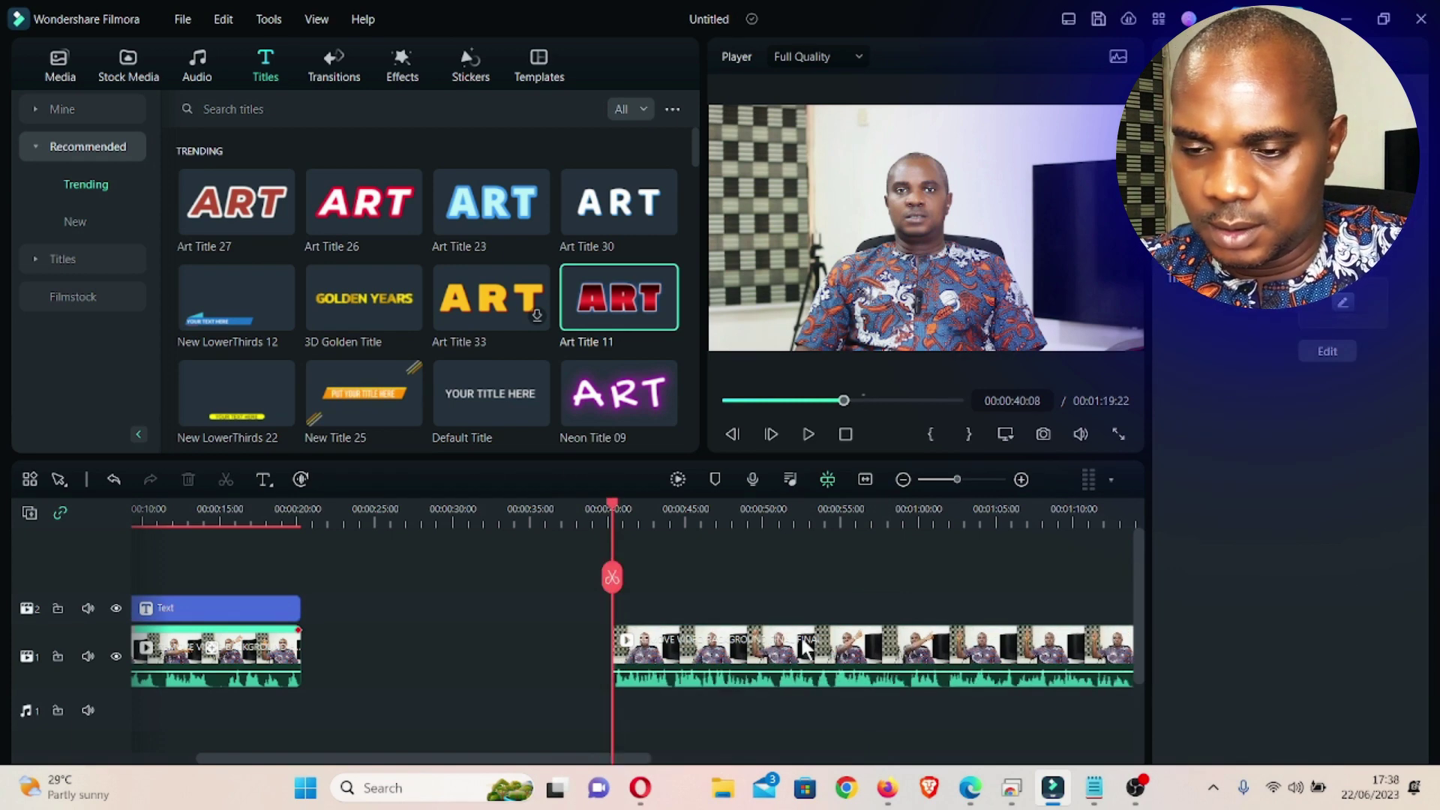
Preview the trimmed second clip and move it earlier, leaving only a short gap after the first clip
{"action": "key", "text": "space"}
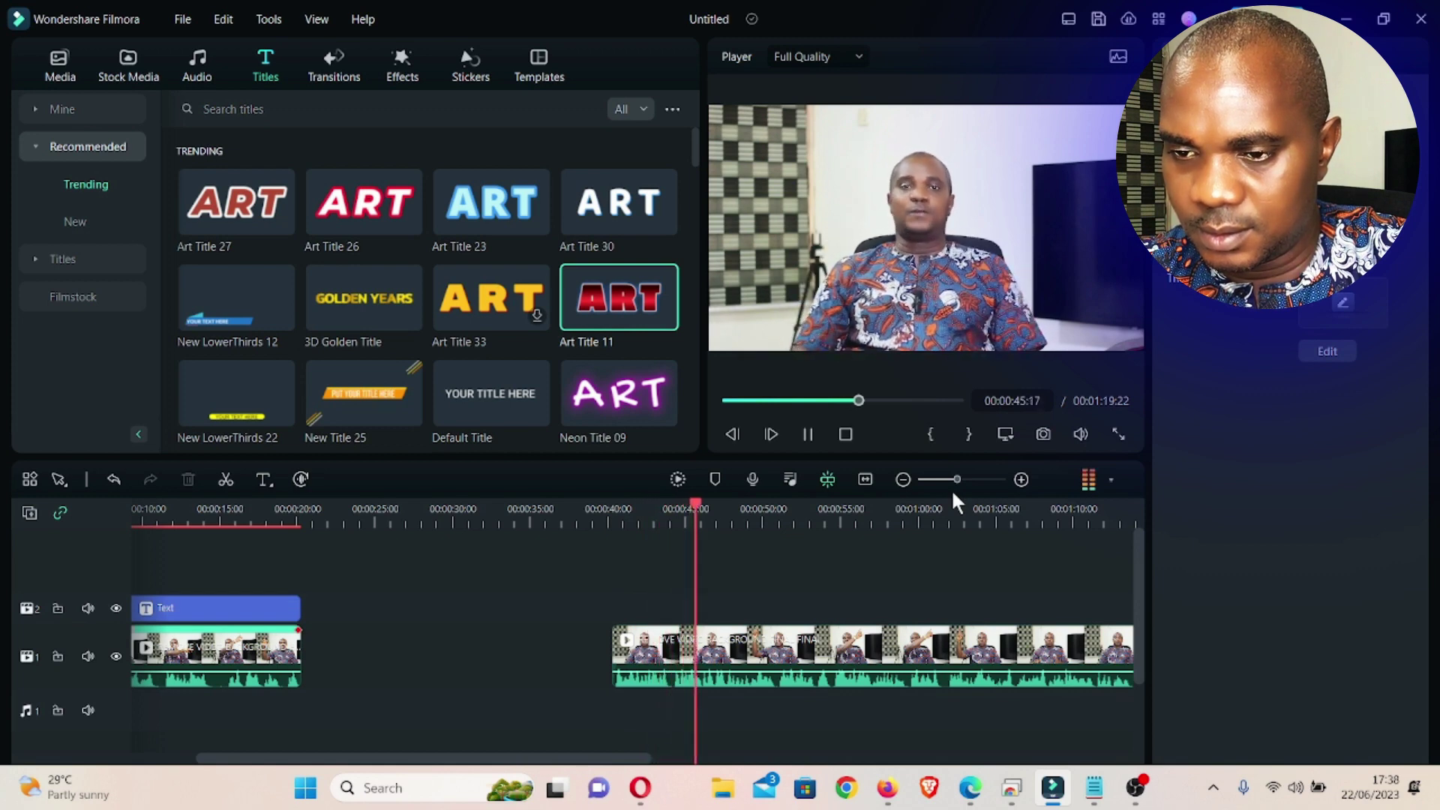
{"action": "key", "text": "space"}
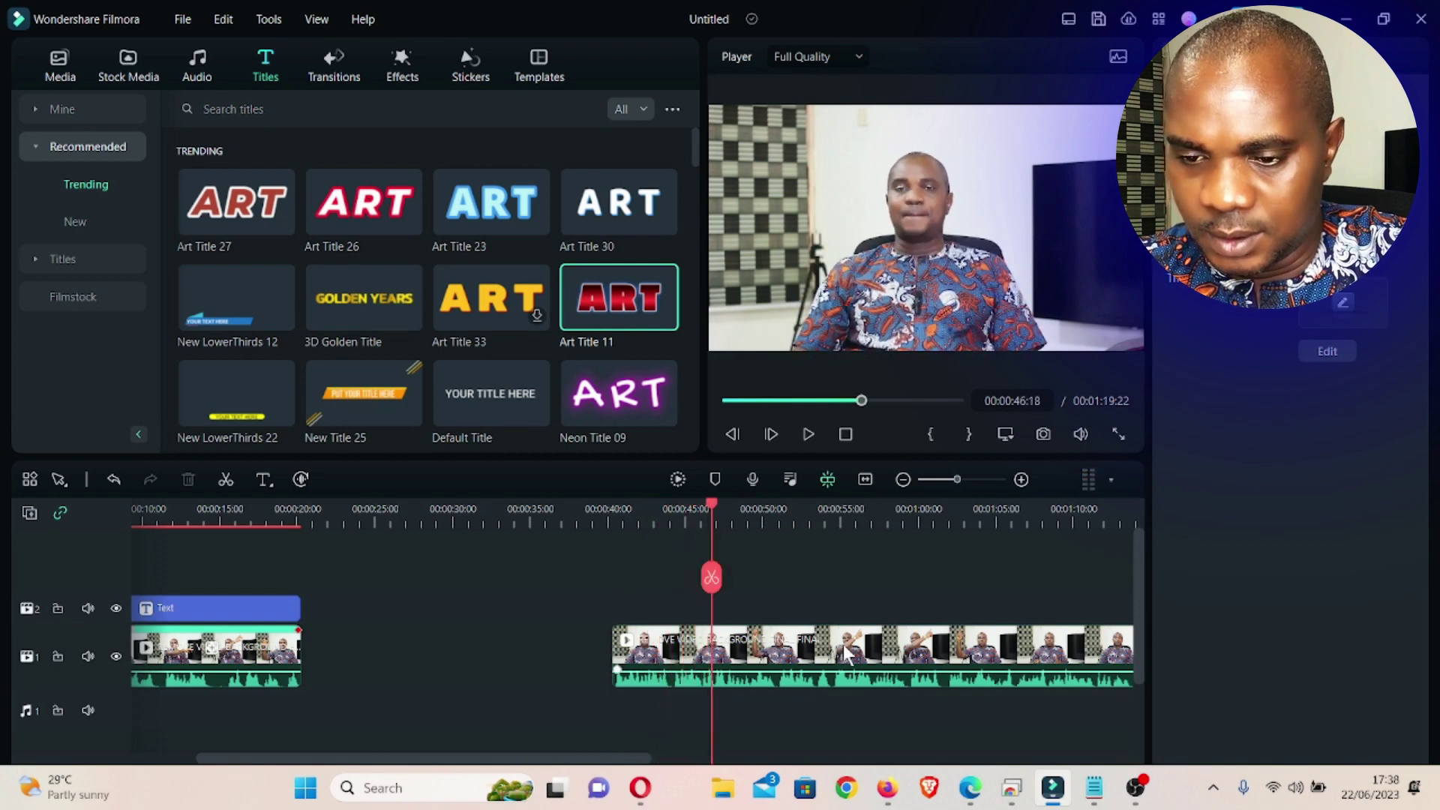
{"action": "left_click_drag", "start_coordinate": [846, 655], "coordinate": [527, 653]}
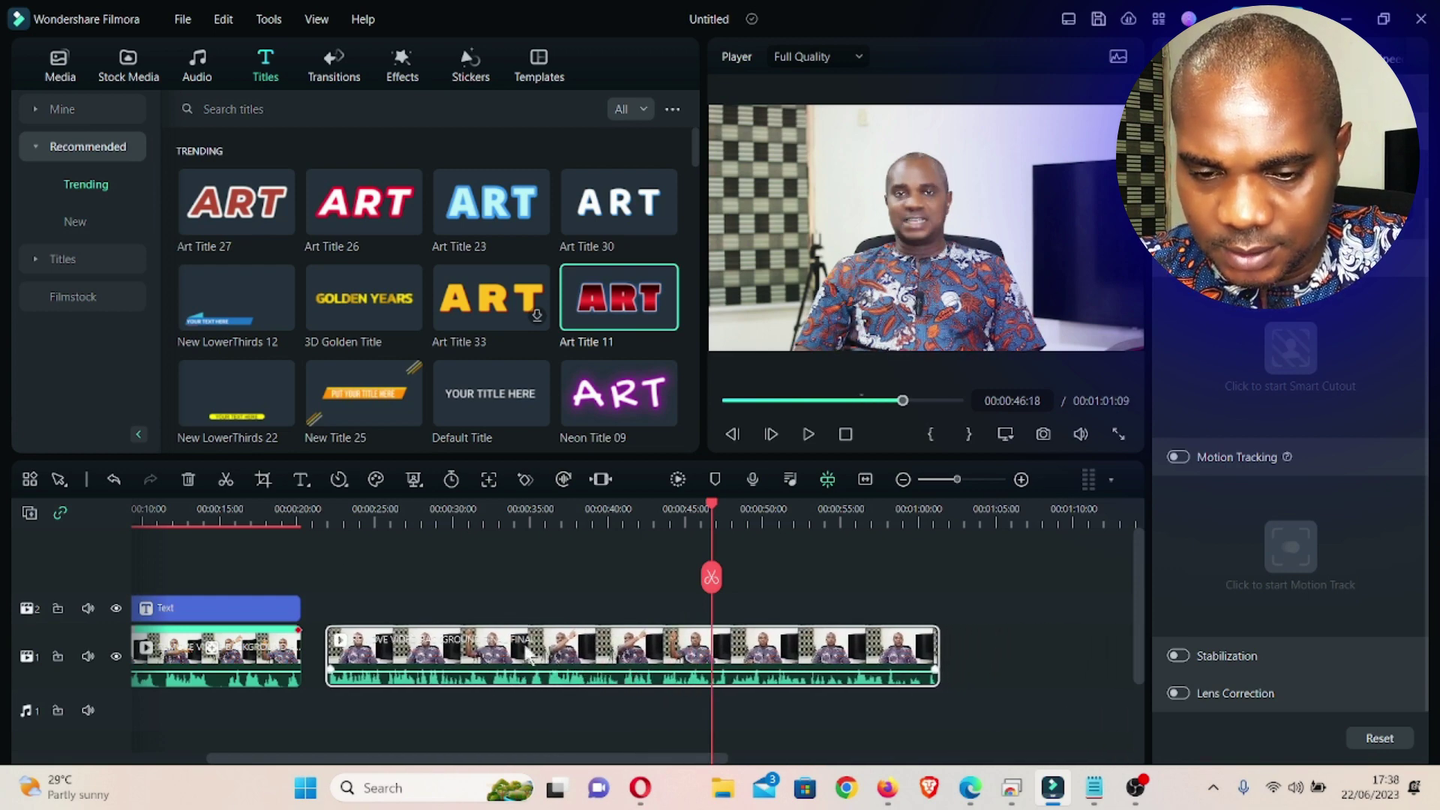
Stop playback at 00:00:29:01, where the hand is raised, and enable Motion Tracking on the second clip
{"action": "left_click", "coordinate": [375, 510]}
{"action": "key", "text": "space"}
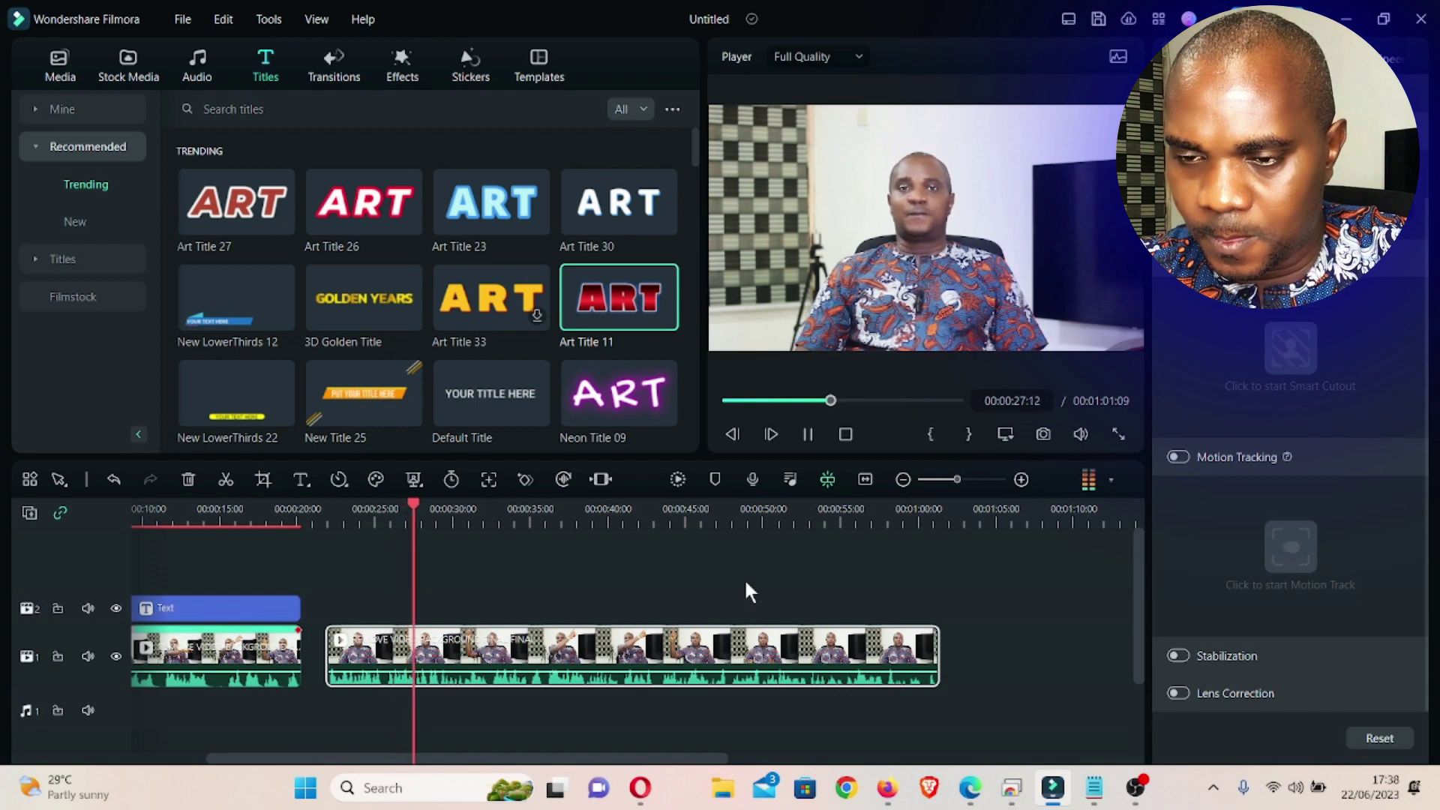
{"action": "key", "text": "space"}
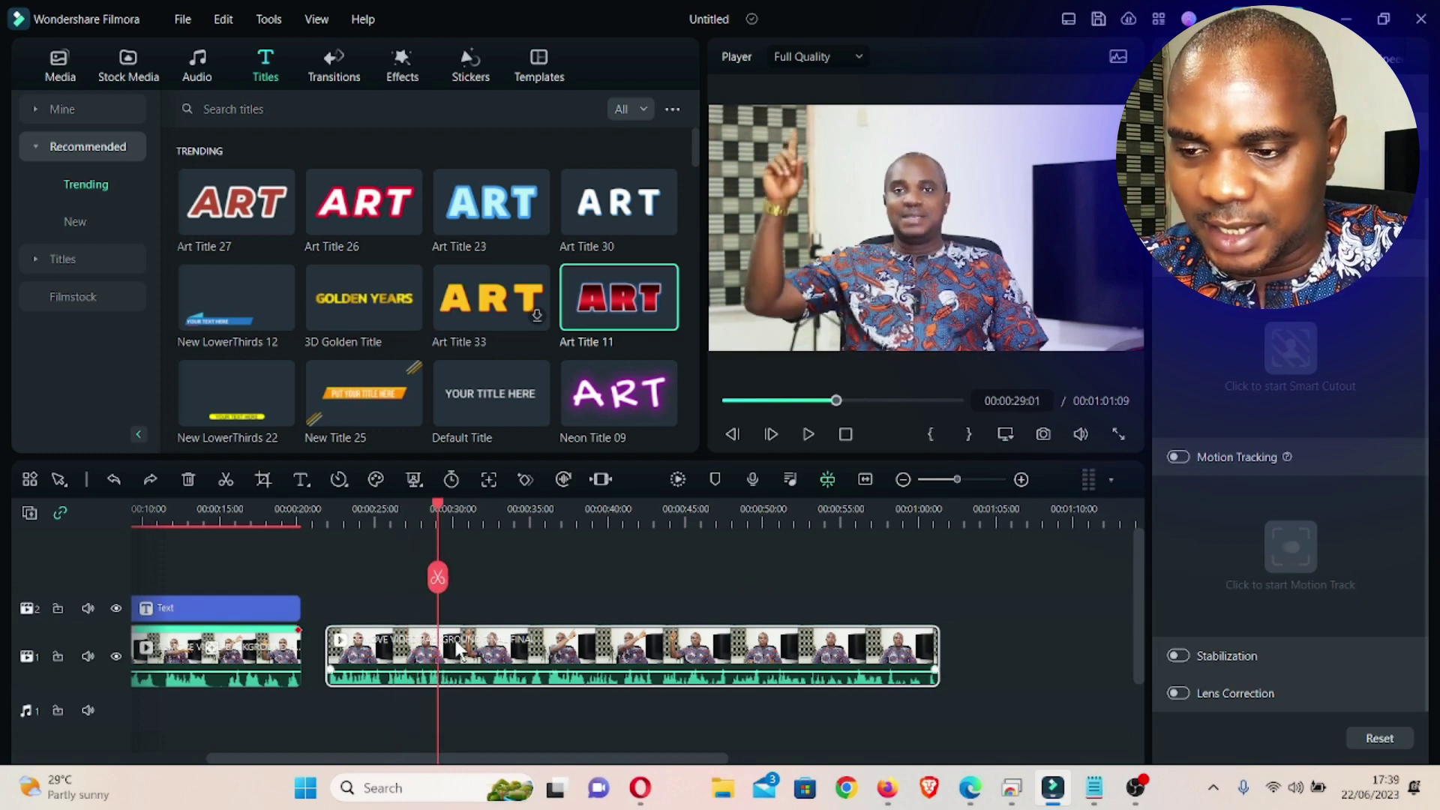
{"action": "left_click", "coordinate": [484, 486]}
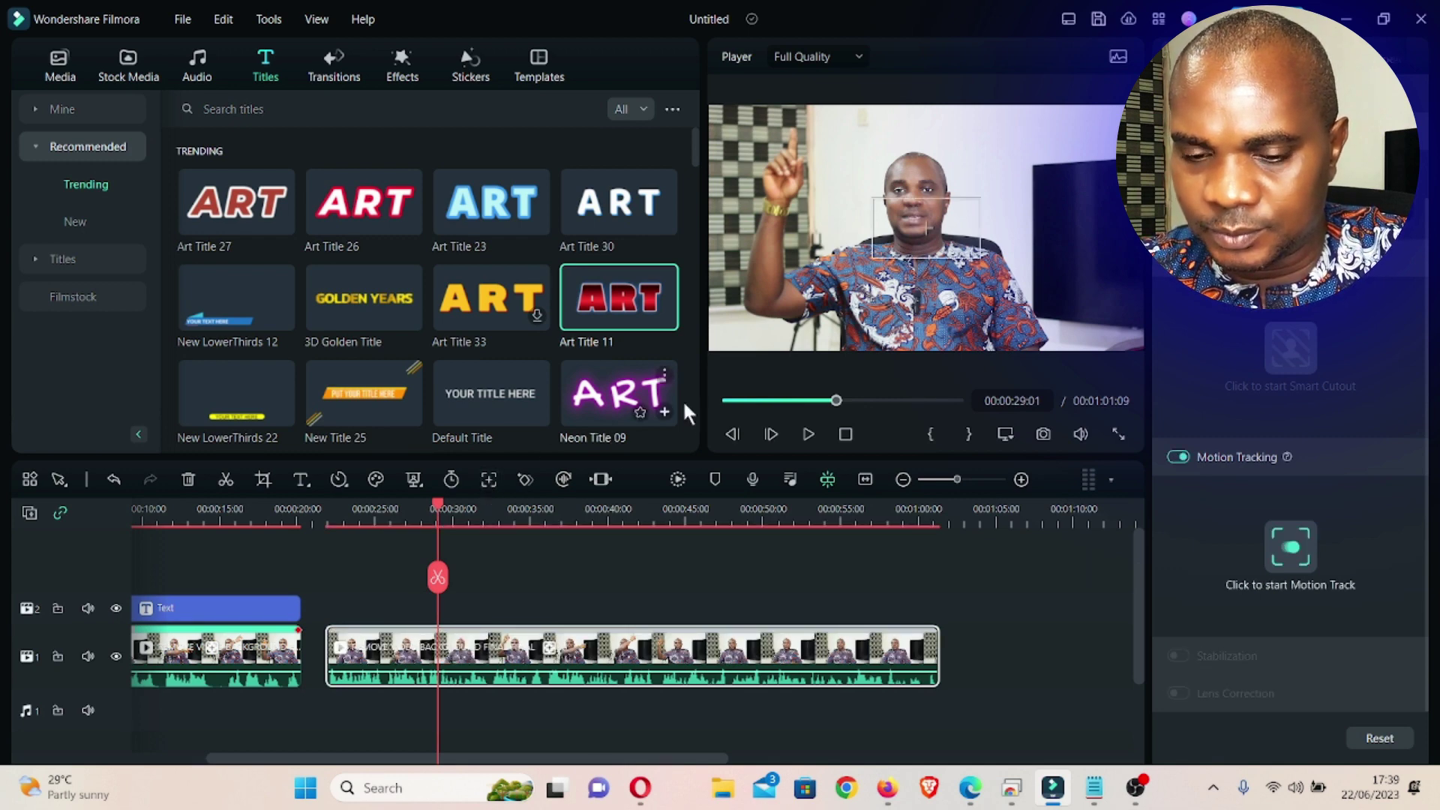
Move the second clip's tracking box onto the raised hand and resize it to enclose the hand and finger
{"action": "left_click_drag", "start_coordinate": [894, 219], "coordinate": [764, 166]}
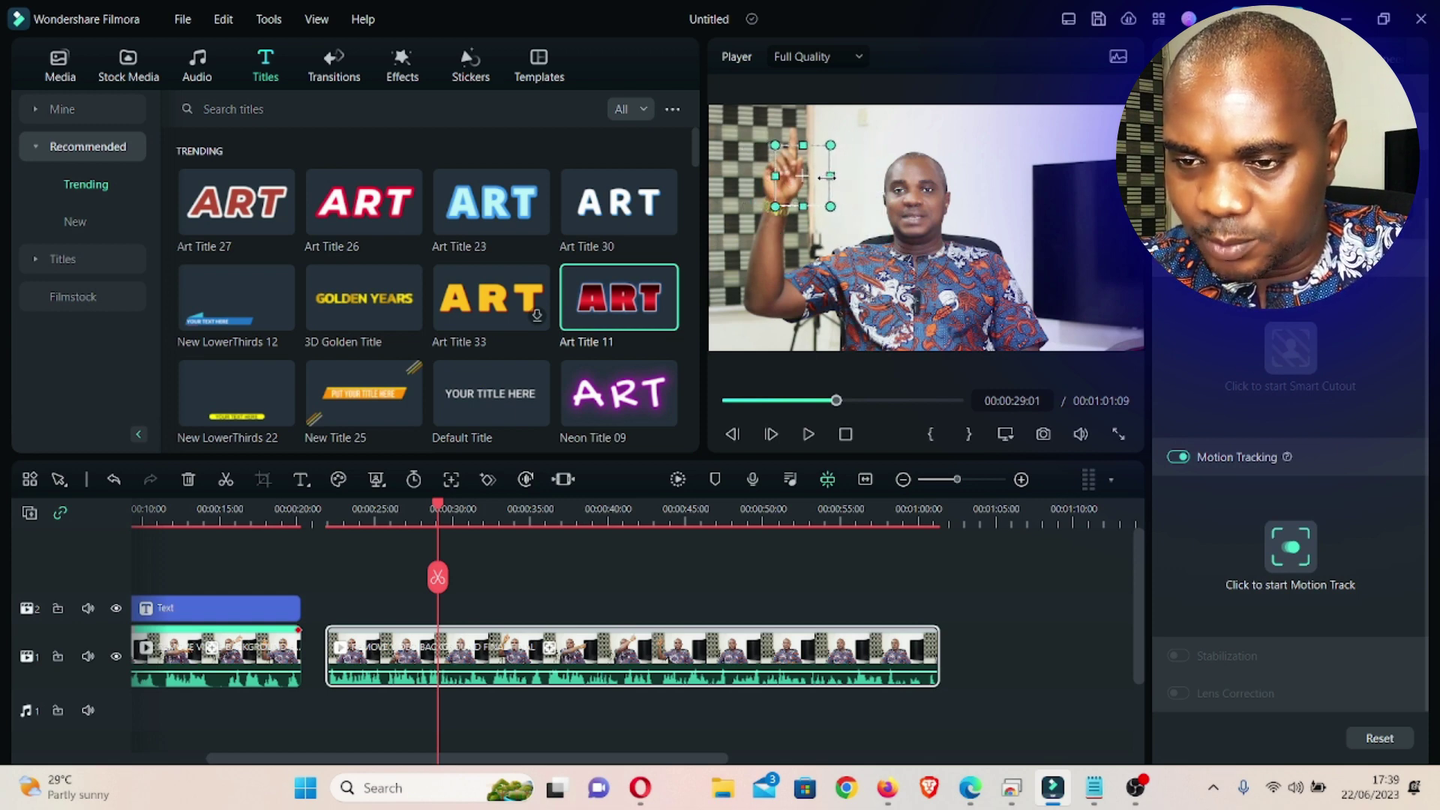
{"action": "mouse_move", "coordinate": [816, 193]}
{"action": "left_mouse_down"}
{"action": "mouse_move", "coordinate": [795, 184]}
{"action": "mouse_move", "coordinate": [795, 202]}
{"action": "left_mouse_up"}
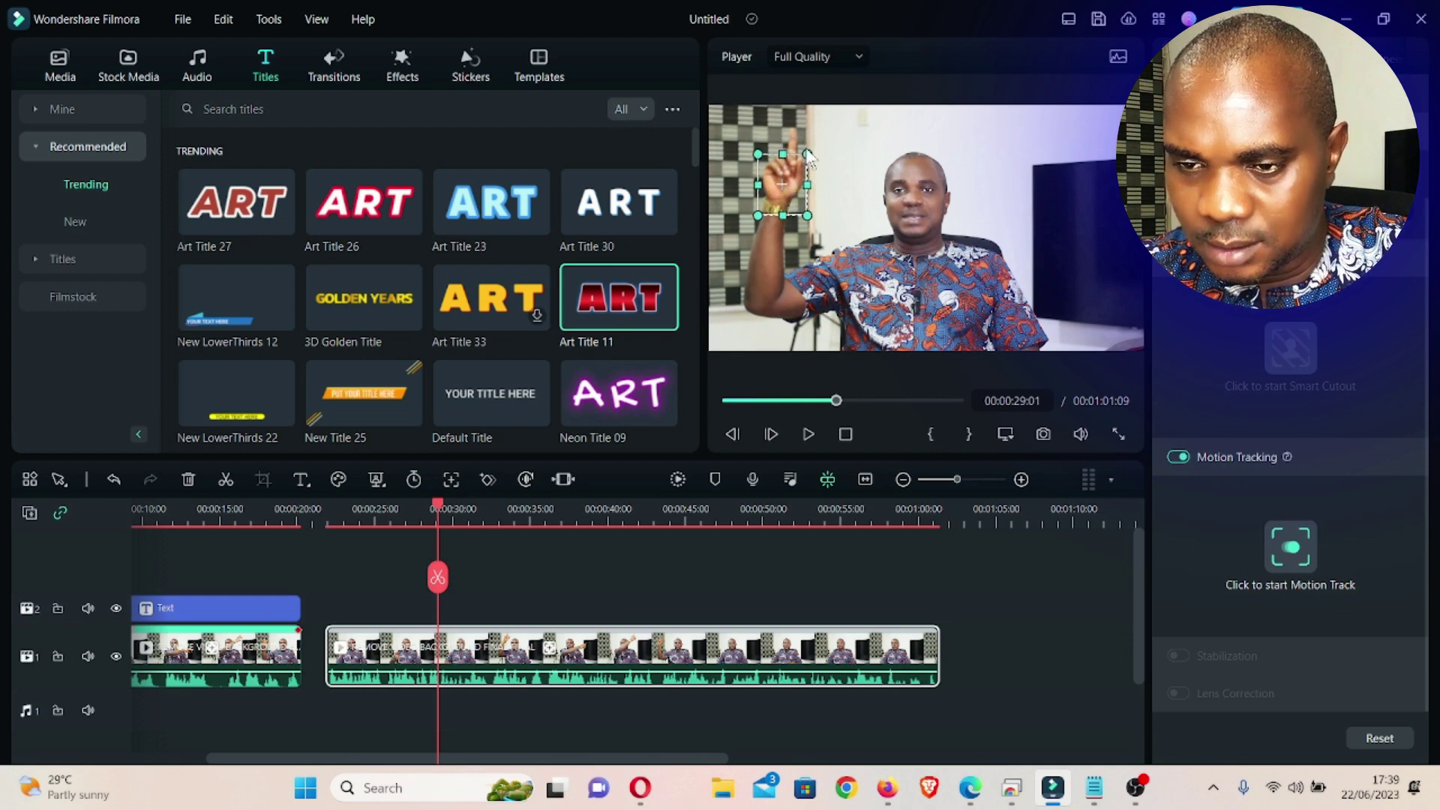
{"action": "left_click_drag", "start_coordinate": [808, 154], "coordinate": [780, 144]}
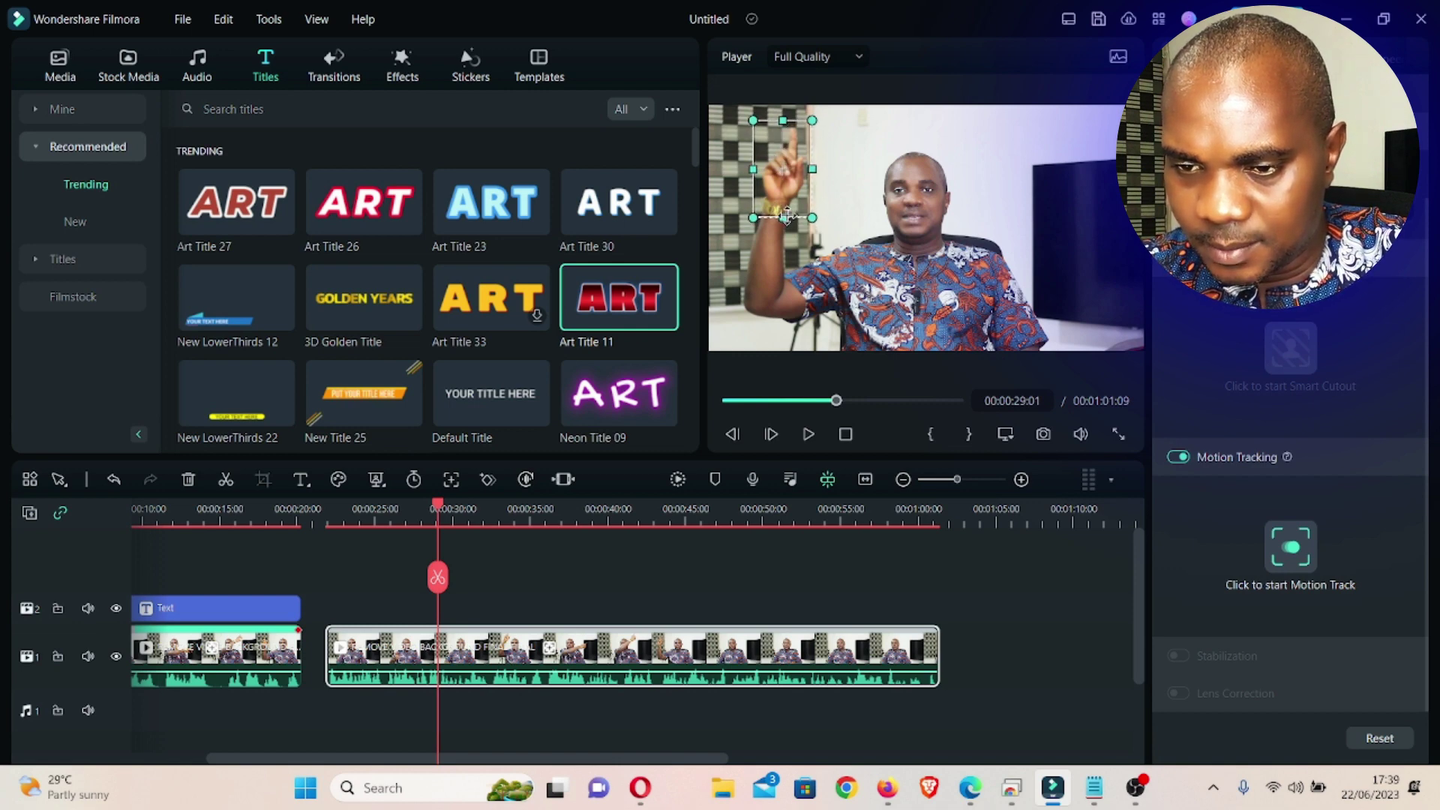
Tighten the second clip's tracking box around the raised hand and run the motion tracking analysis
{"action": "left_click_drag", "start_coordinate": [785, 217], "coordinate": [789, 215]}
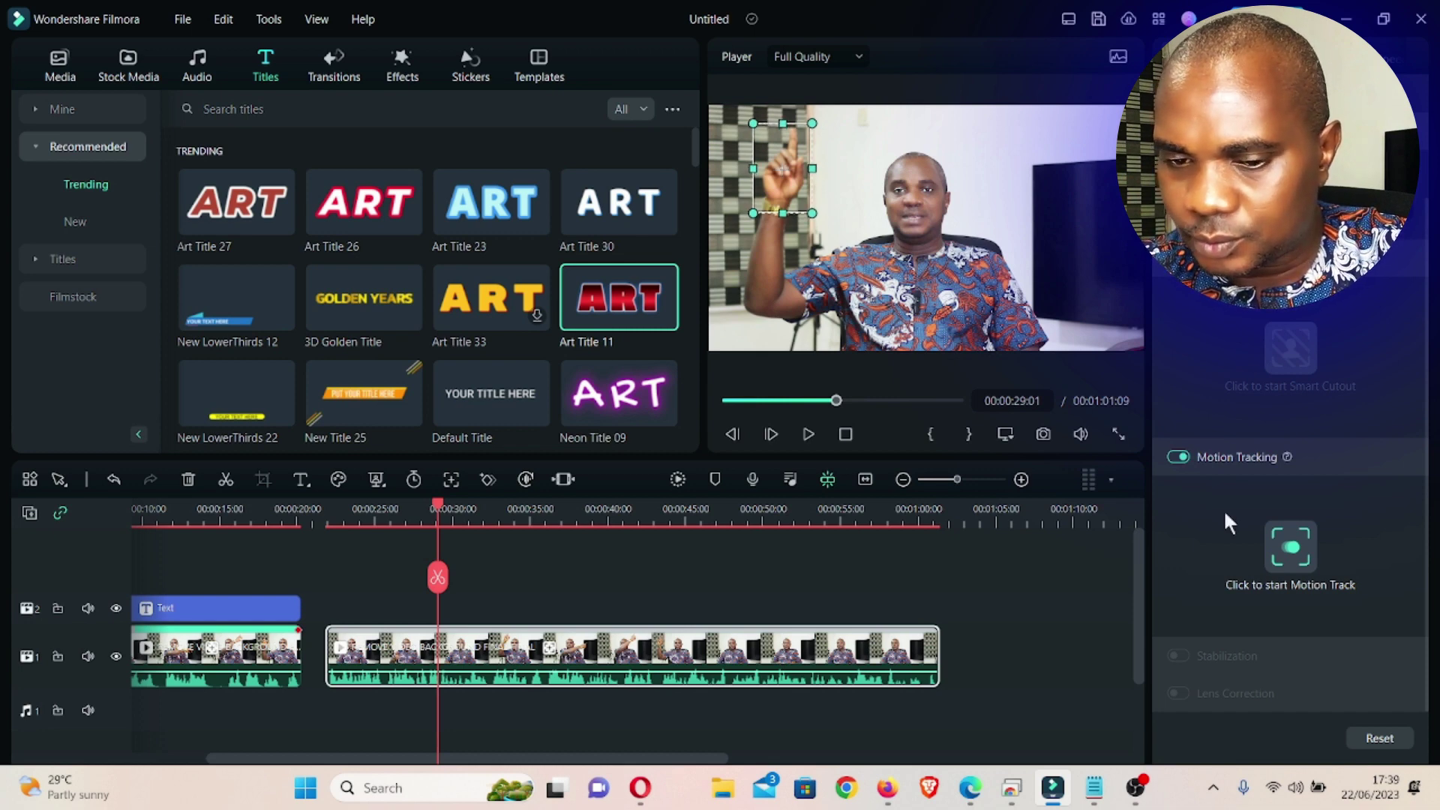
{"action": "left_click", "coordinate": [1301, 550]}
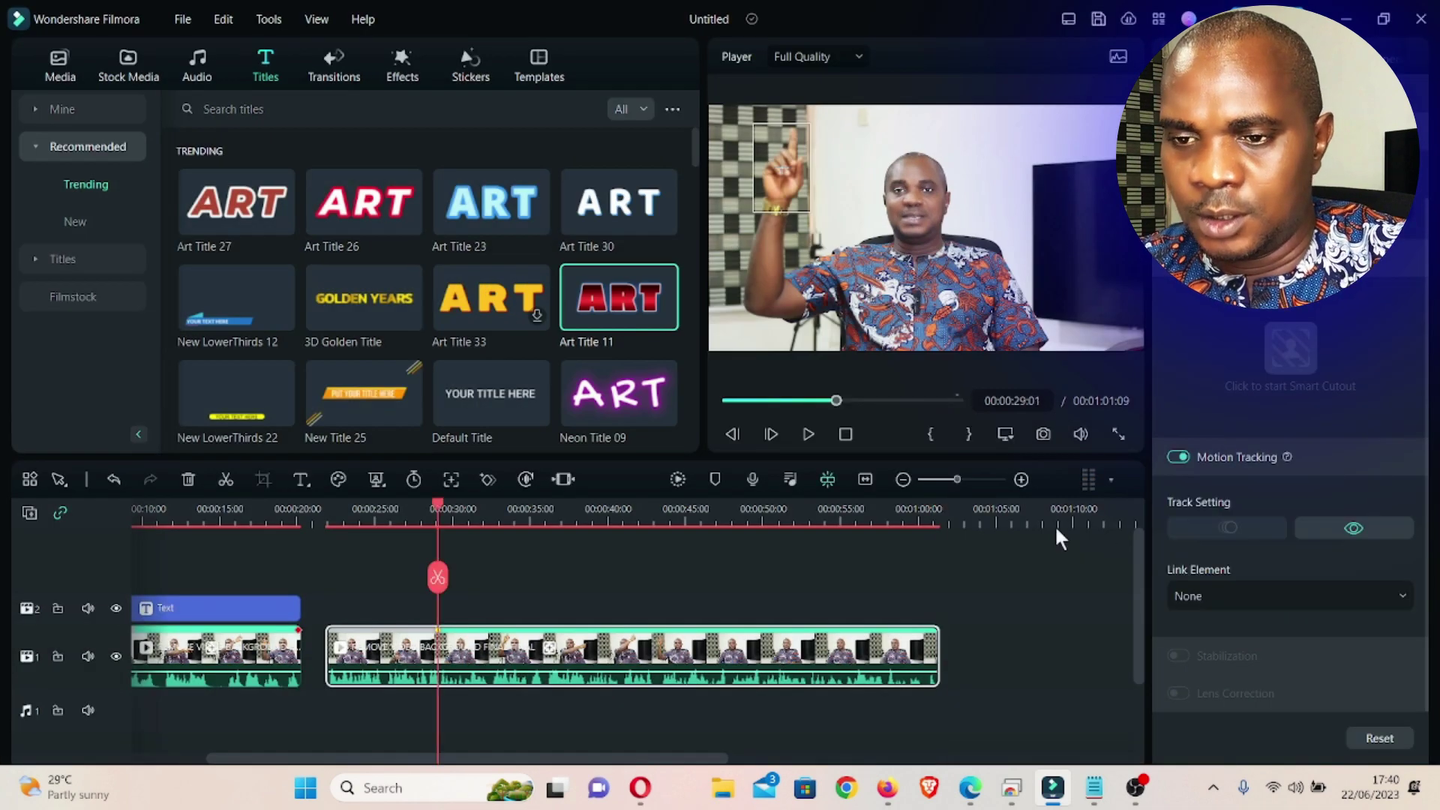
Split the tracked second clip at 00:00:43:03, where the hand lowers, and move the remainder later to leave a gap
{"action": "left_click", "coordinate": [622, 510]}
{"action": "left_click", "coordinate": [599, 510]}
{"action": "key", "text": "space"}
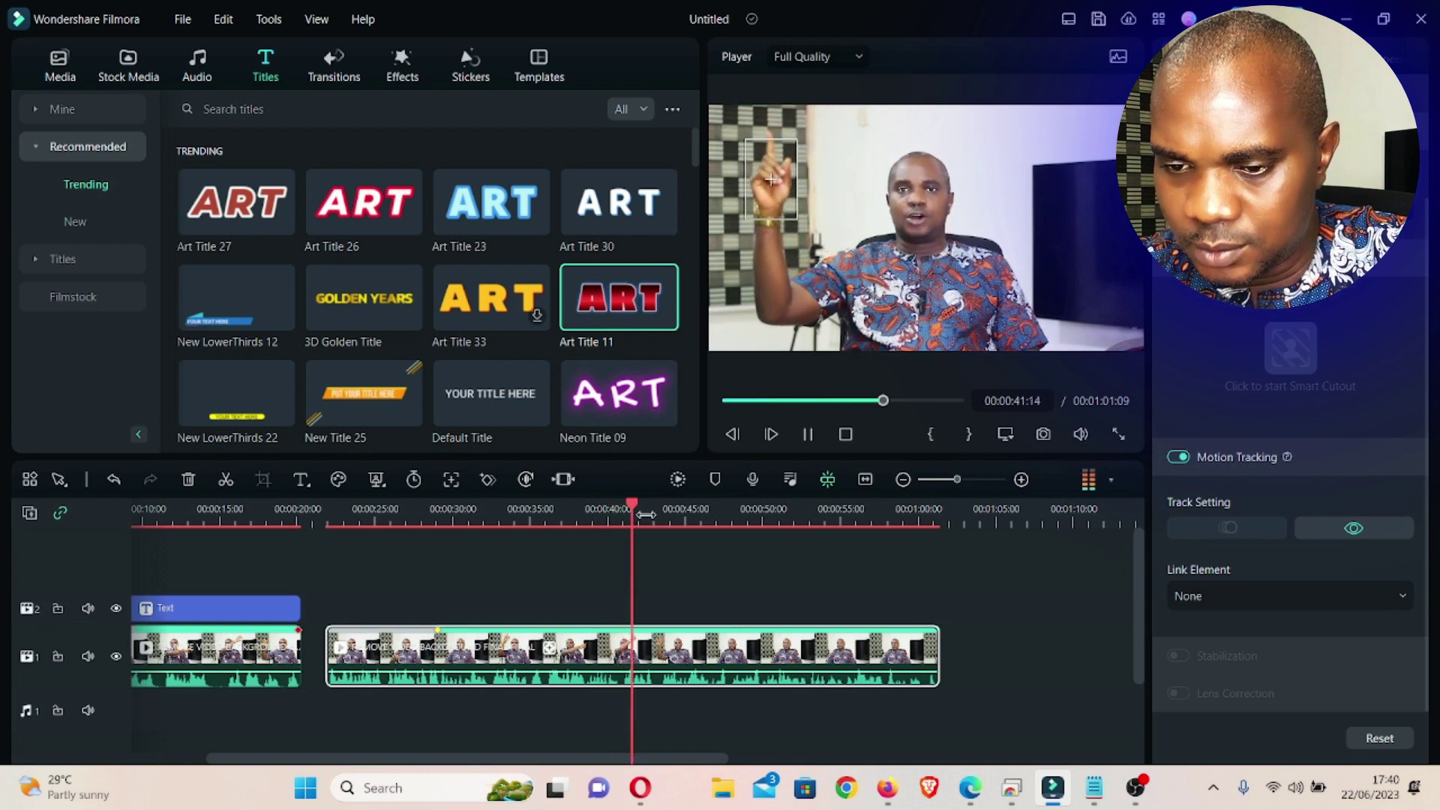
{"action": "key", "text": "space"}
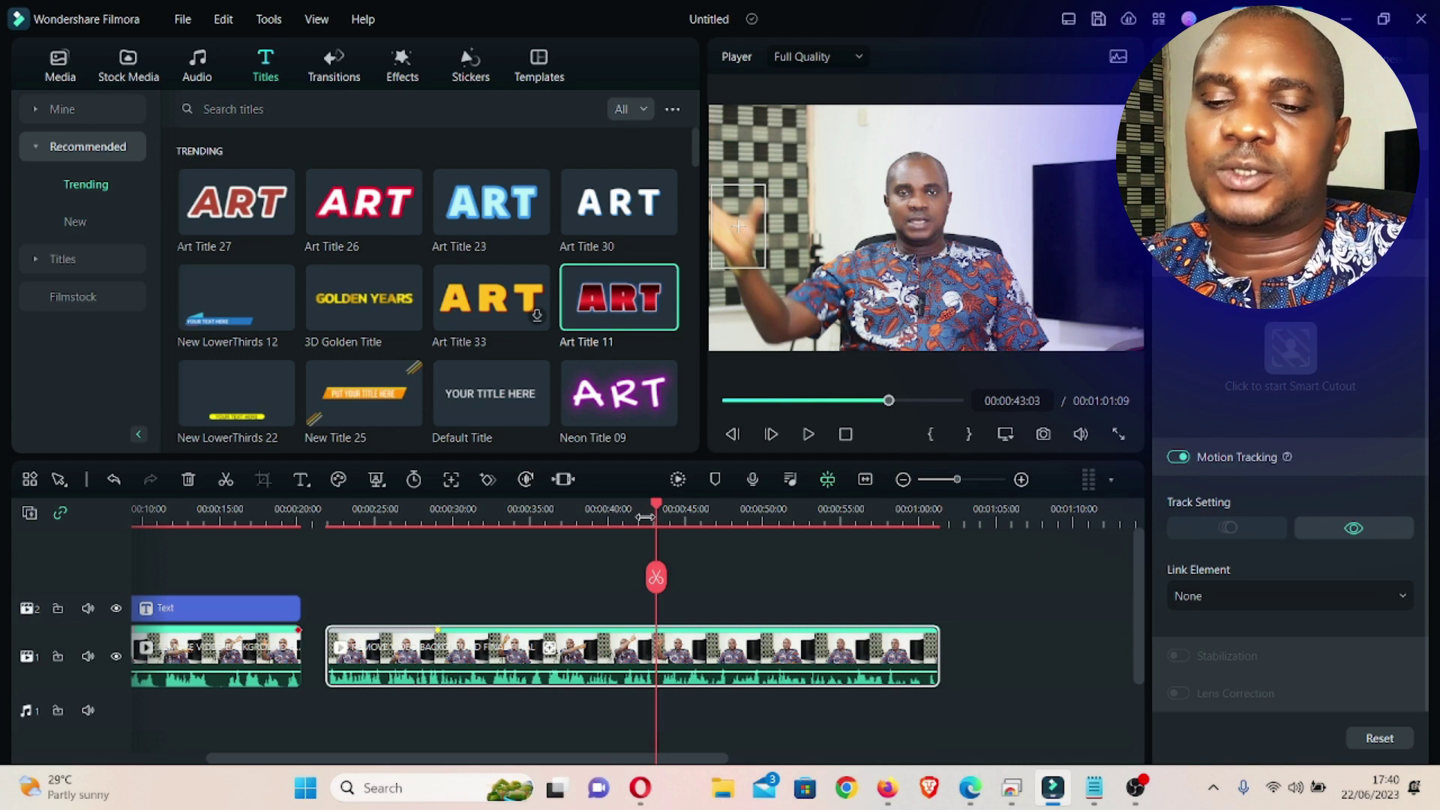
{"action": "left_click", "coordinate": [656, 577]}
{"action": "left_click_drag", "start_coordinate": [782, 658], "coordinate": [873, 658]}
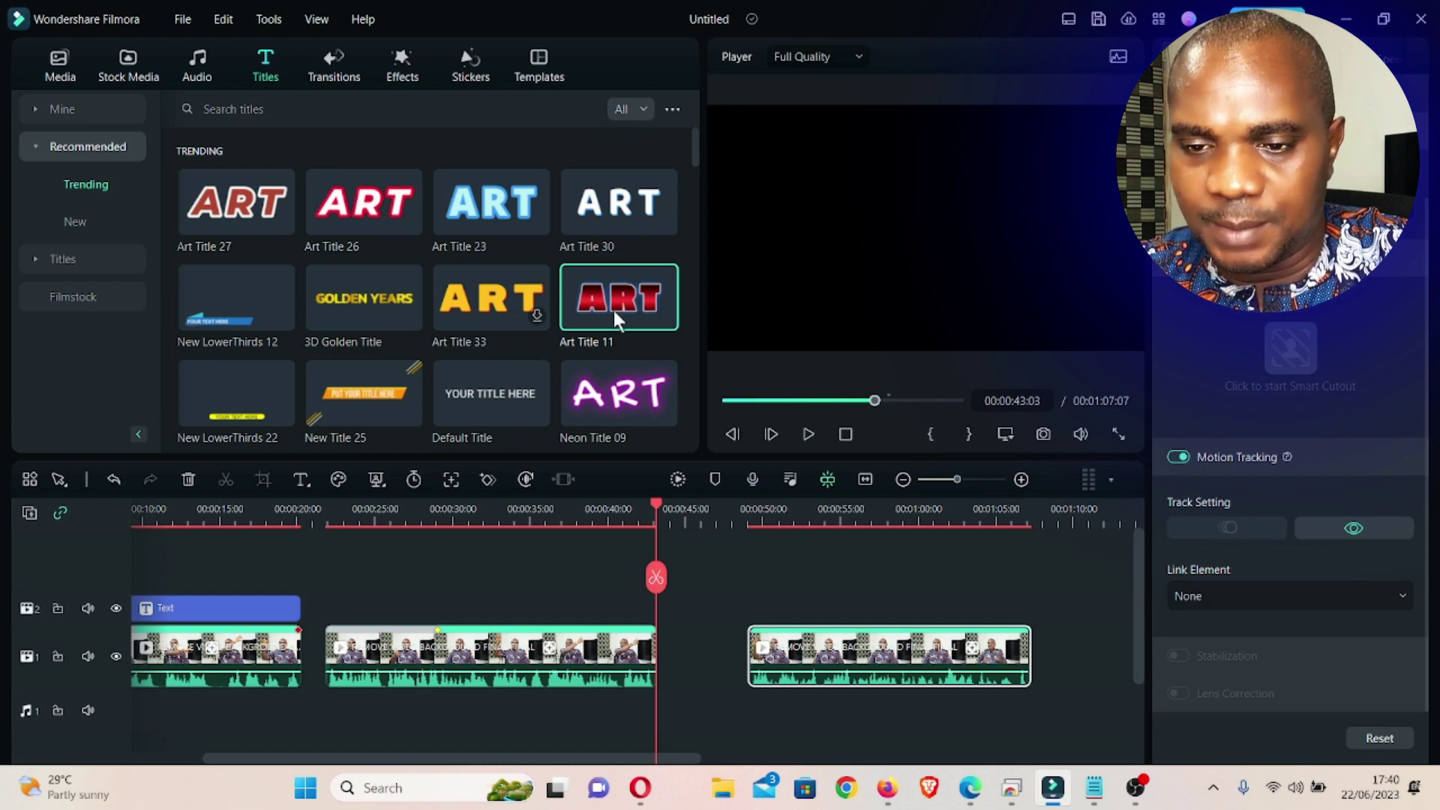
Add Art Title 11 above the second clip and align its start with the tracking start at 00:00:29:01
{"action": "left_click_drag", "start_coordinate": [600, 286], "coordinate": [351, 618]}
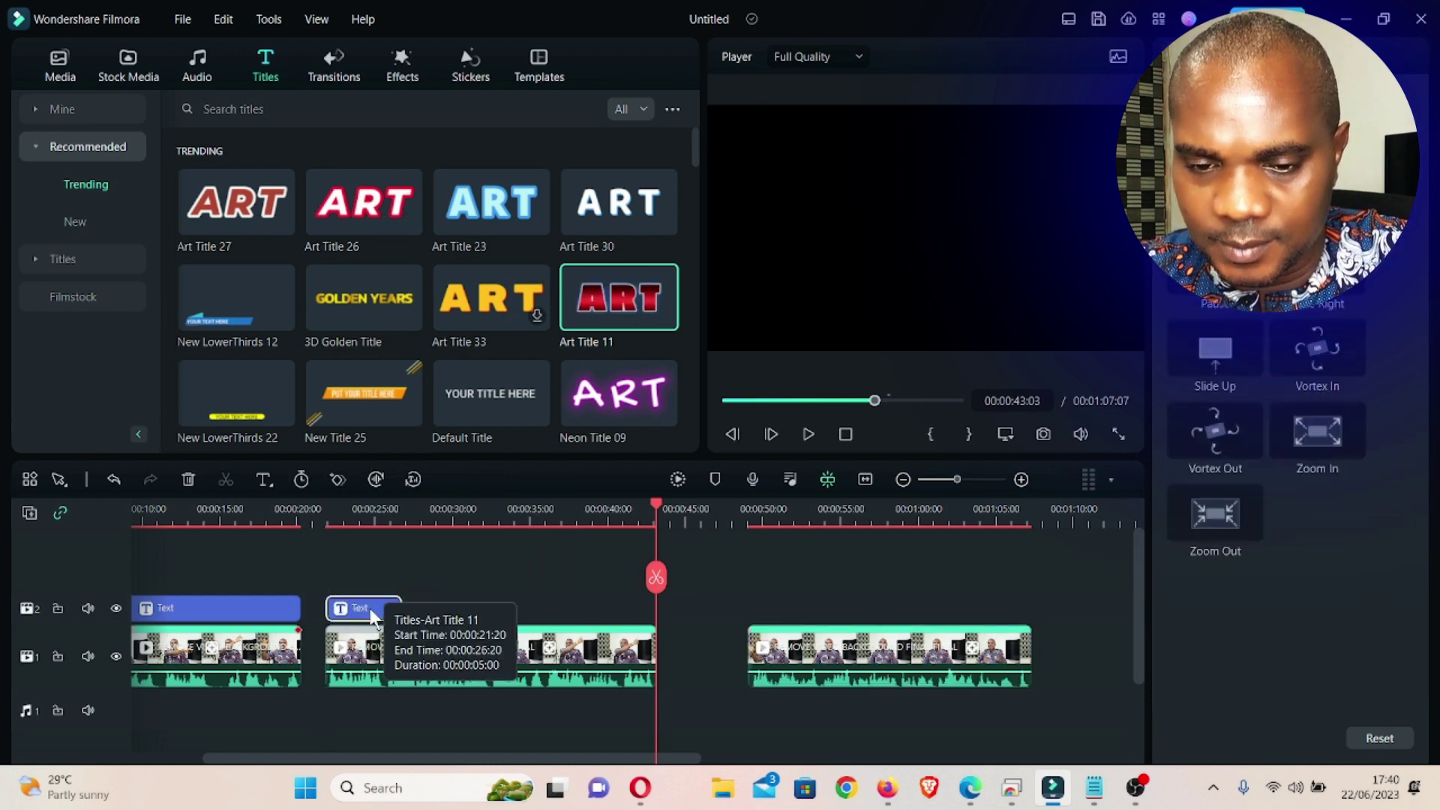
{"action": "left_click", "coordinate": [335, 556]}
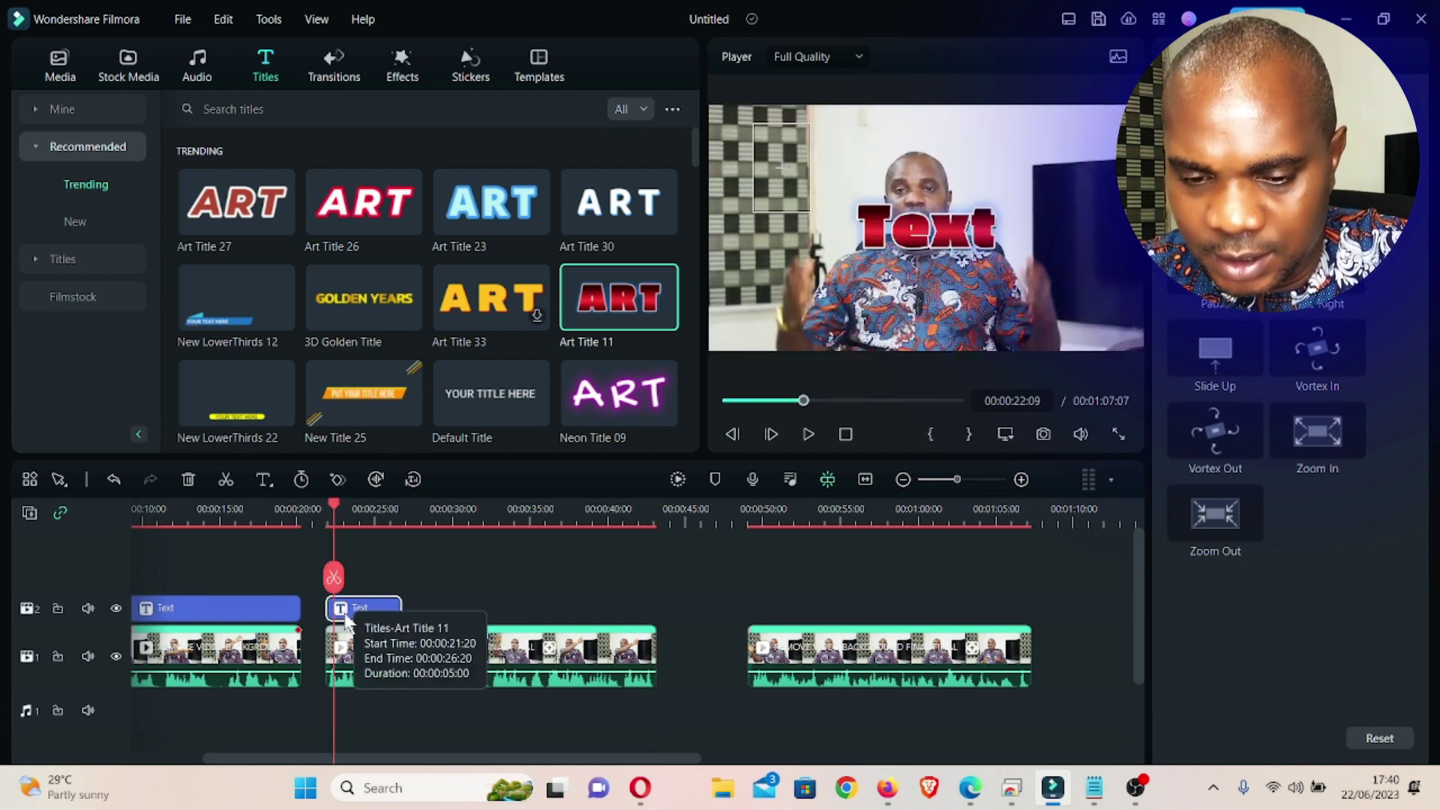
{"action": "left_click_drag", "start_coordinate": [381, 616], "coordinate": [498, 616]}
{"action": "left_click", "coordinate": [439, 519]}
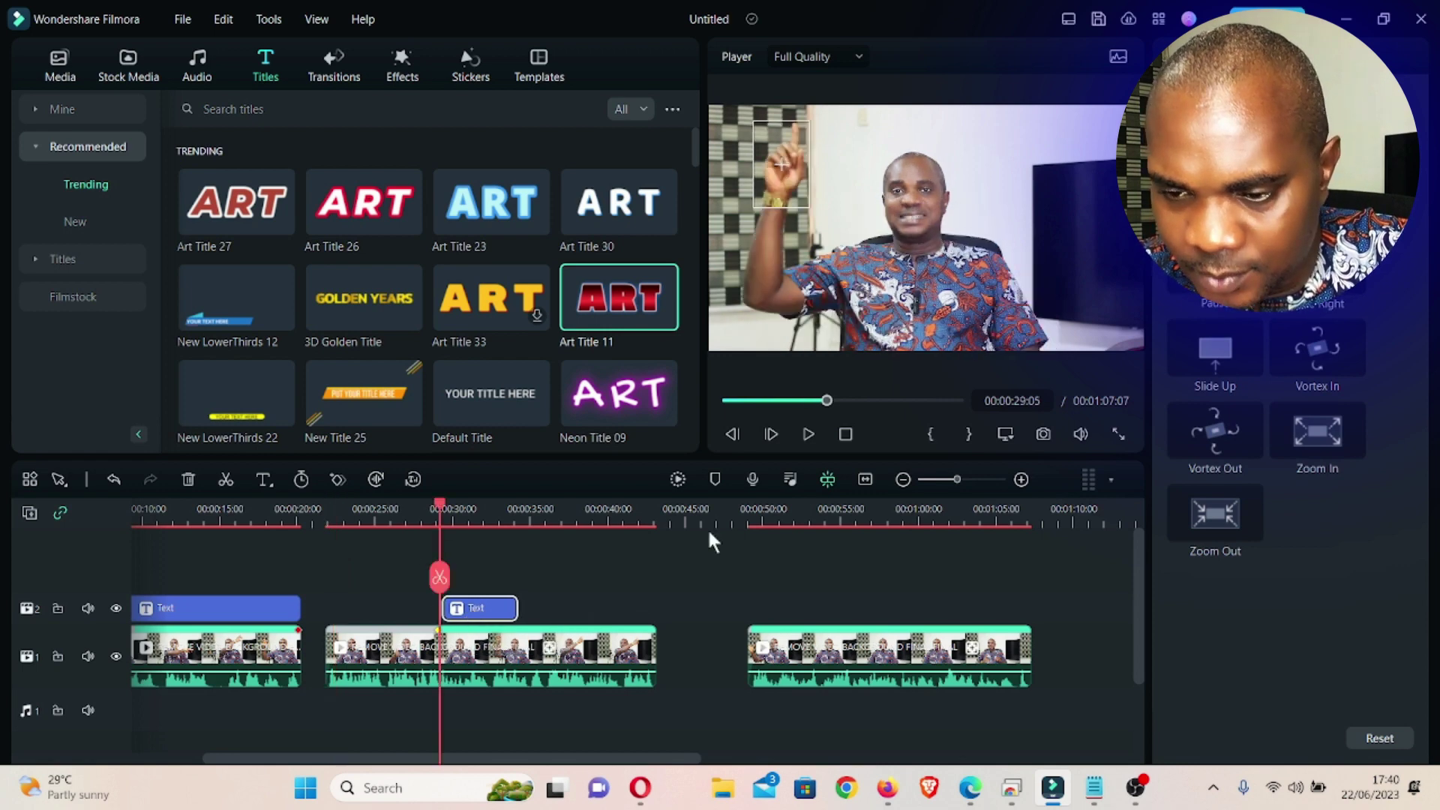
{"action": "left_click_drag", "start_coordinate": [969, 477], "coordinate": [999, 479]}
{"action": "left_click", "coordinate": [533, 517]}
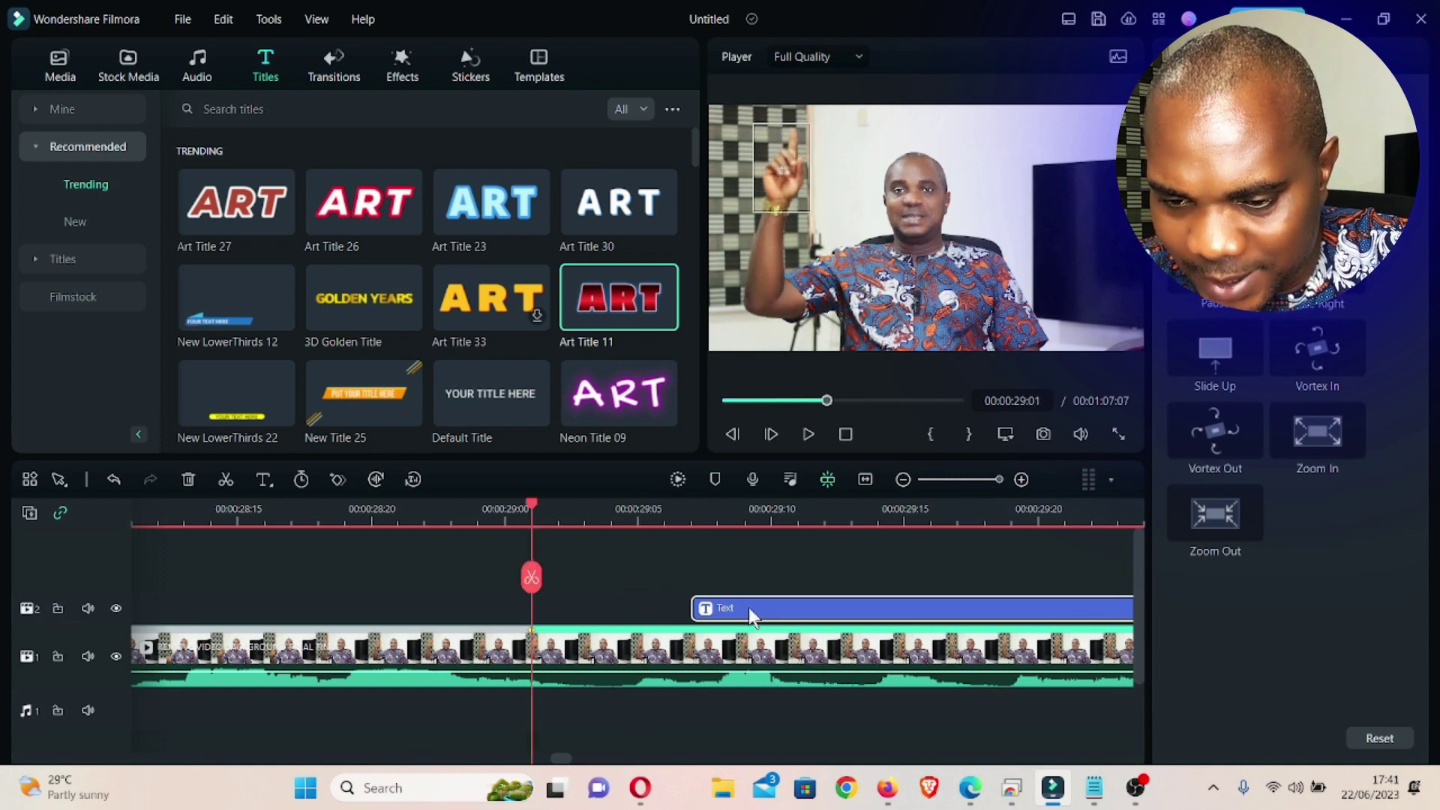
{"action": "left_click_drag", "start_coordinate": [749, 609], "coordinate": [572, 598]}
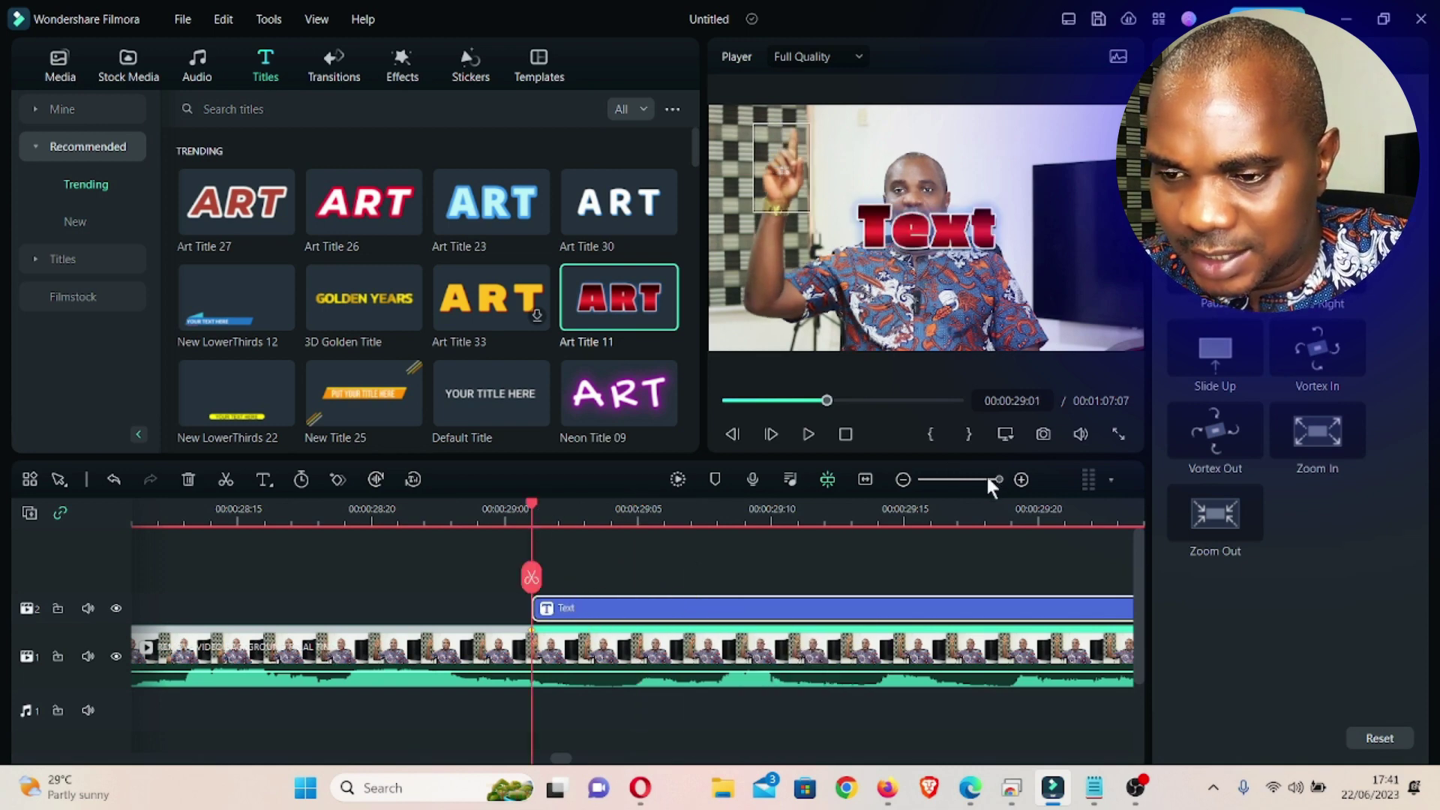
Extend the title to the end of the second clip and link Art Title 11 to the clip's motion track
{"action": "left_click_drag", "start_coordinate": [987, 482], "coordinate": [960, 486]}
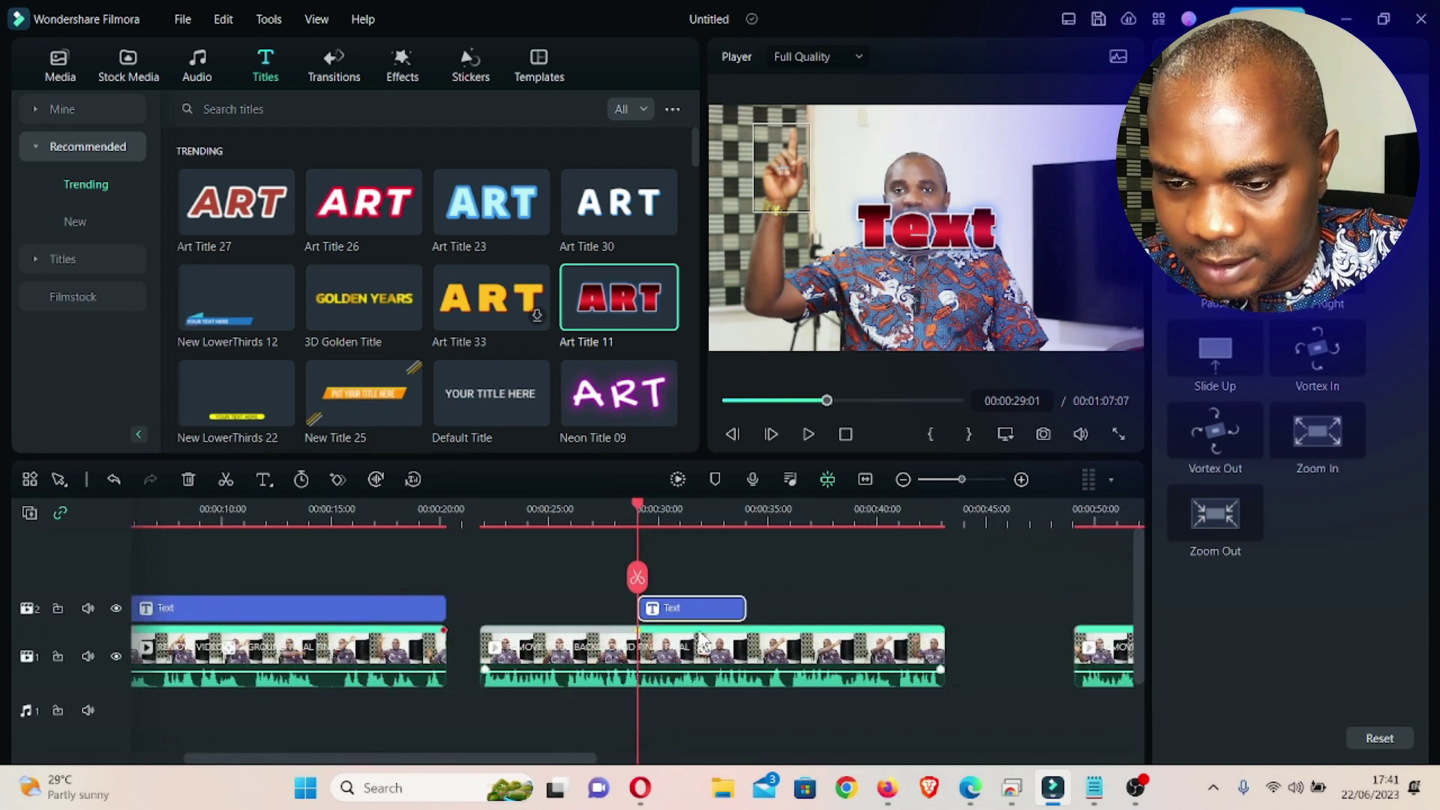
{"action": "left_click_drag", "start_coordinate": [741, 605], "coordinate": [938, 604]}
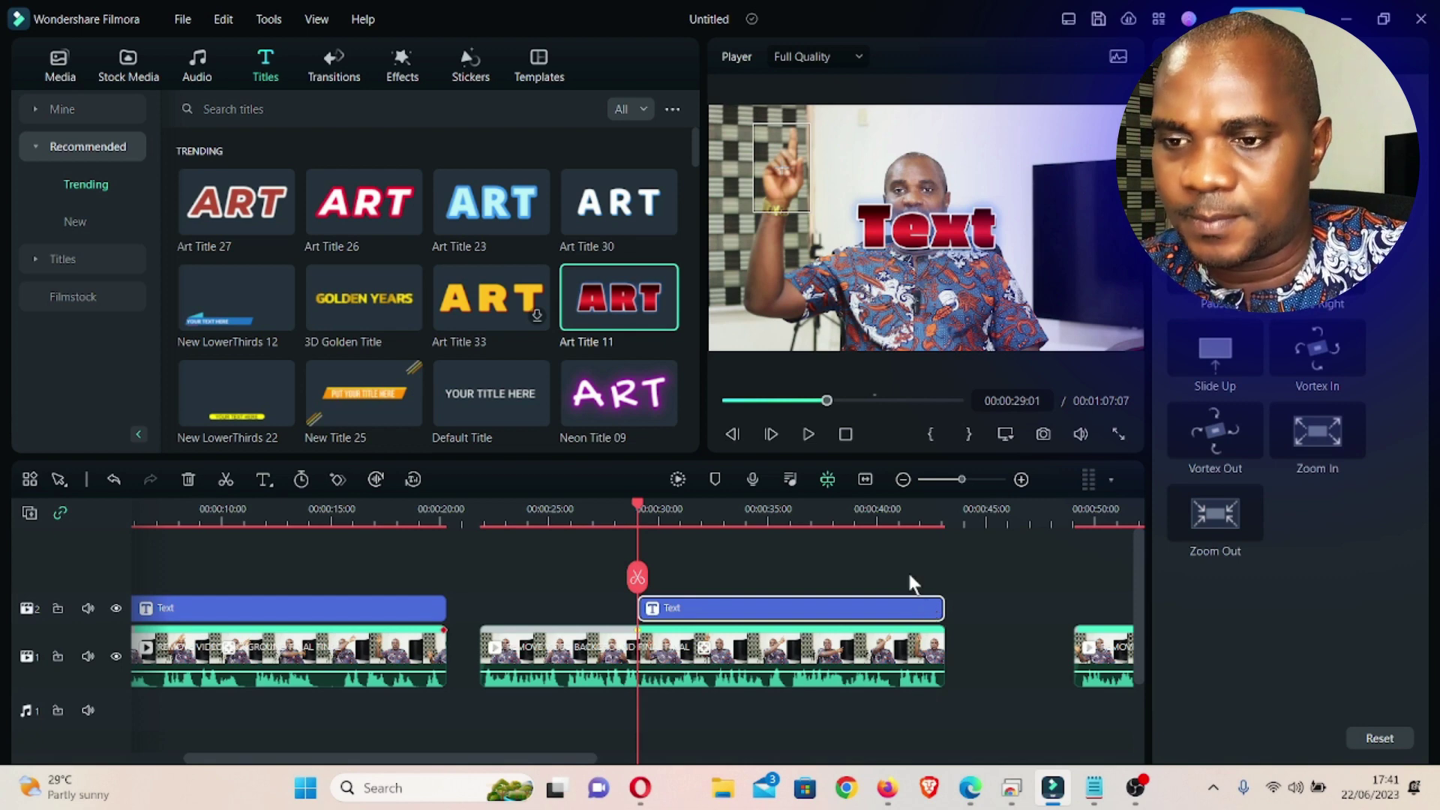
{"action": "left_click", "coordinate": [756, 657]}
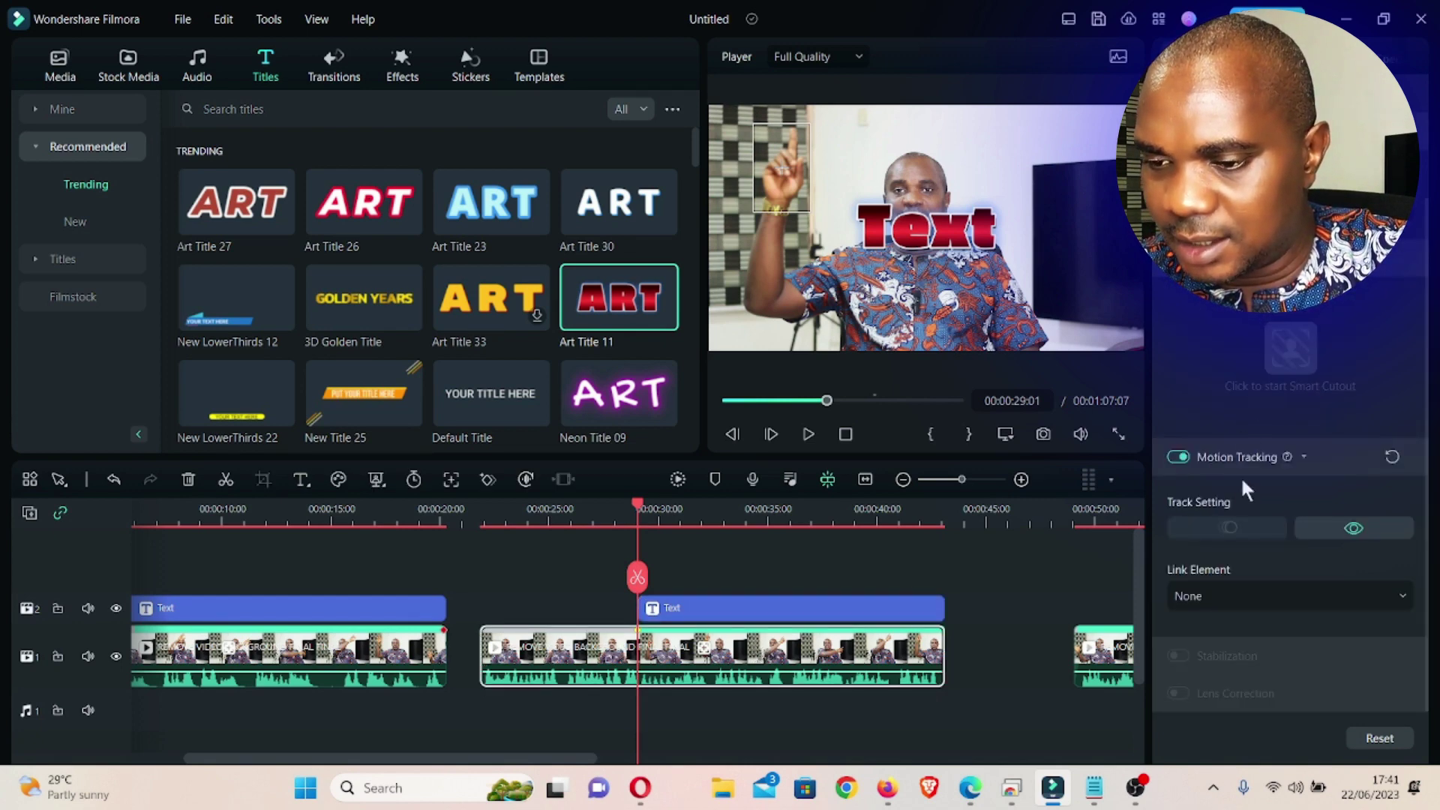
{"action": "left_click", "coordinate": [1262, 595]}
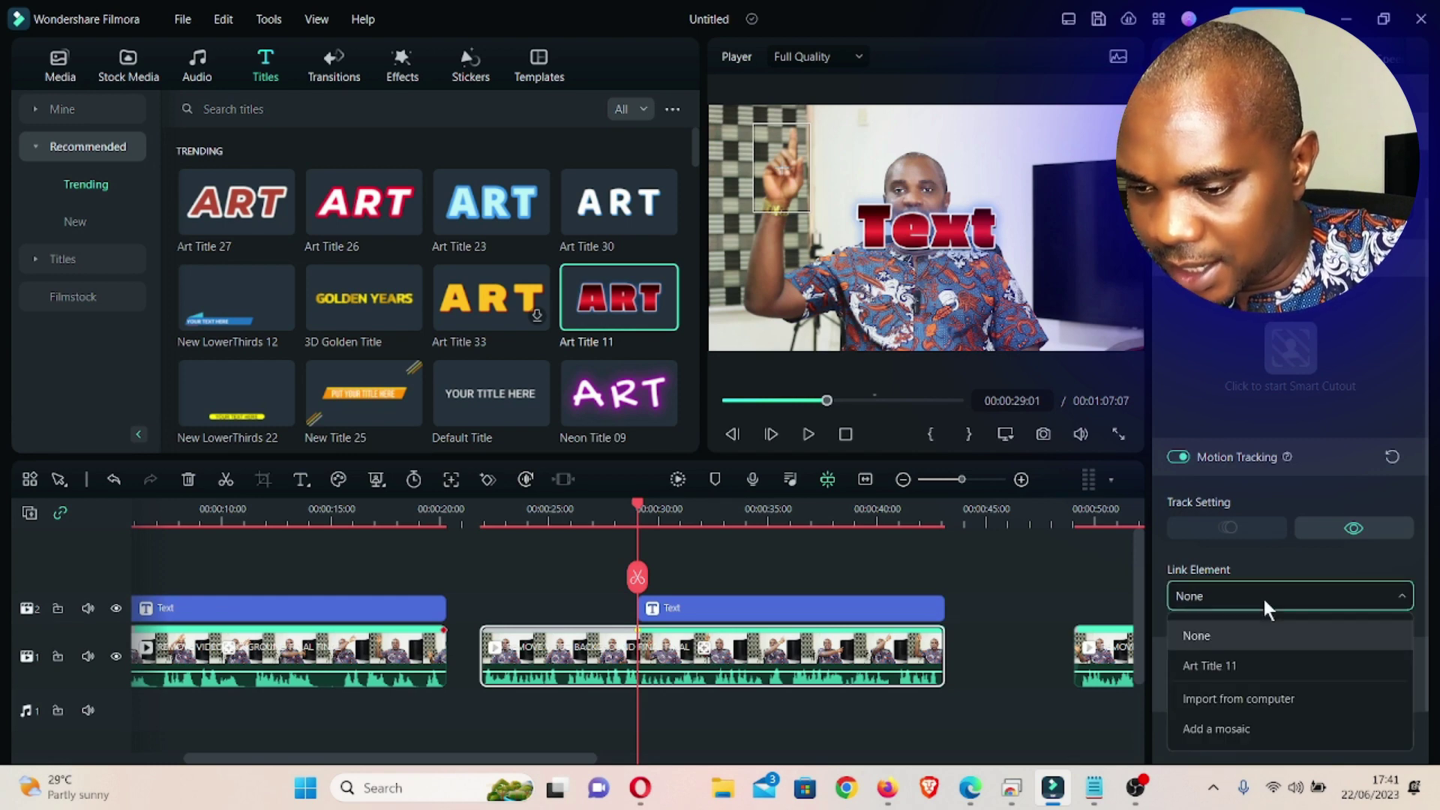
{"action": "left_click", "coordinate": [1240, 662]}
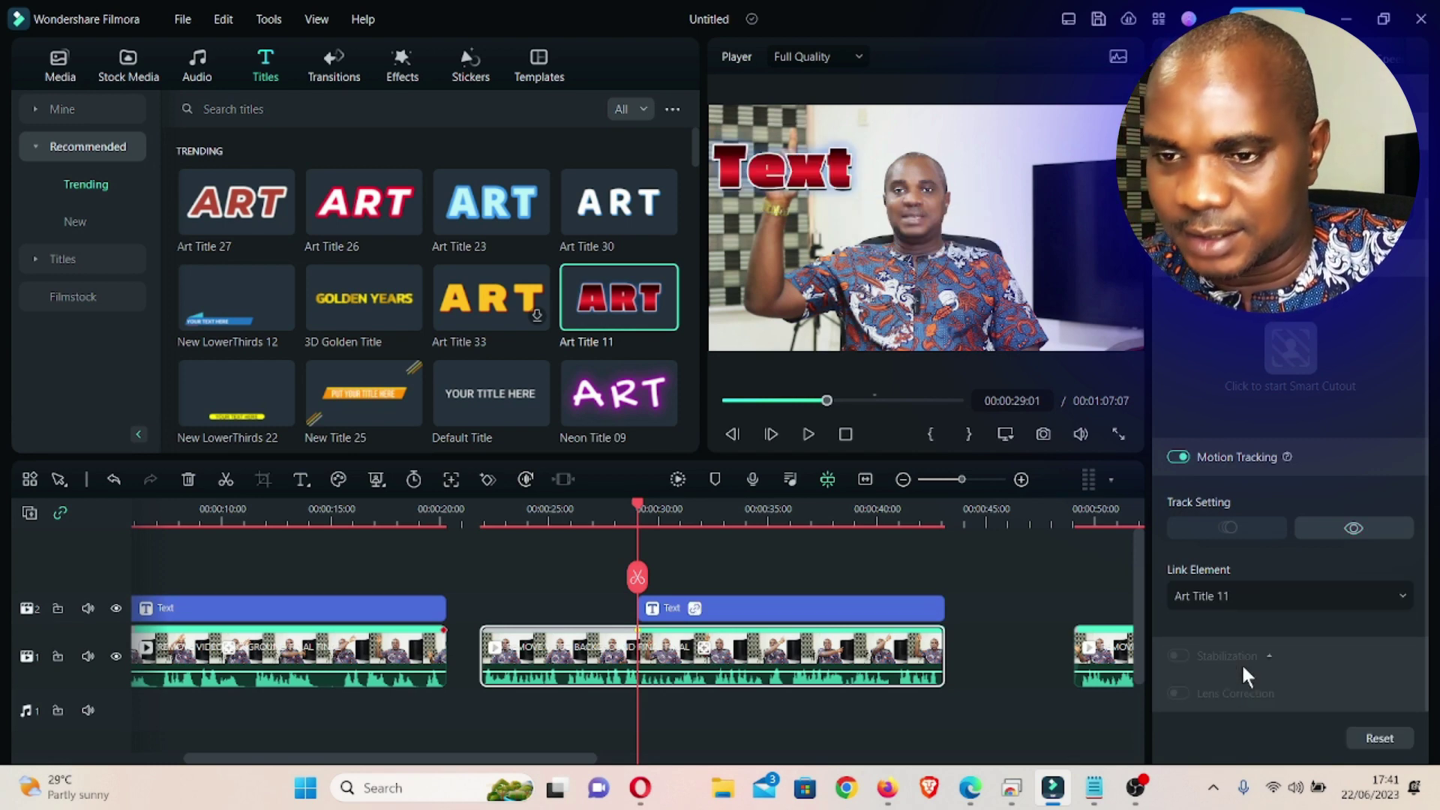
Try to reposition the linked title in the frame, and undo the edits back to before the title was added
{"action": "left_click", "coordinate": [742, 608]}
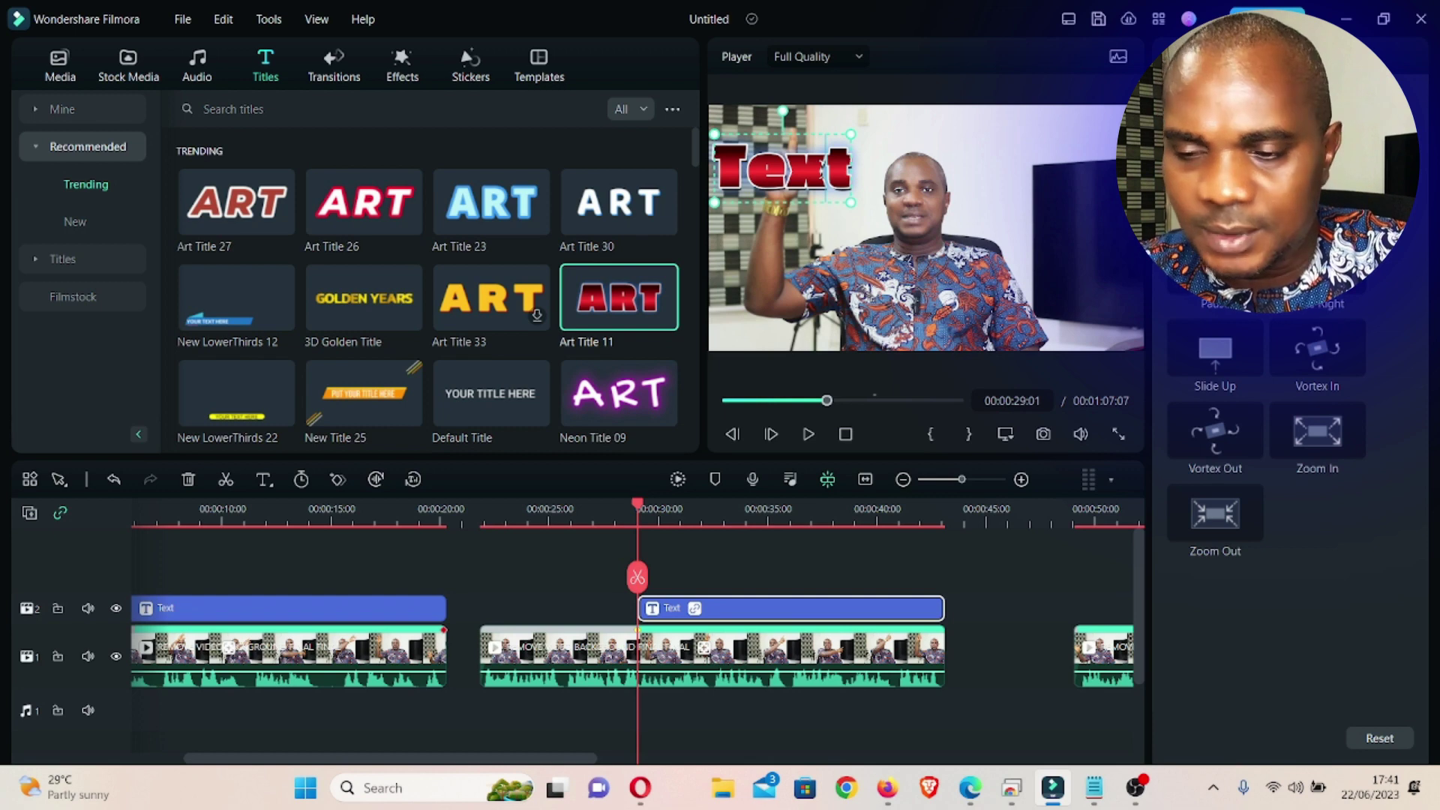
{"action": "left_click_drag", "start_coordinate": [782, 168], "coordinate": [926, 225]}
{"action": "key", "text": "ctrl+z"}
{"action": "key", "text": "ctrl+z"}
{"action": "key", "text": "ctrl+z"}
{"action": "key", "text": "ctrl+z"}
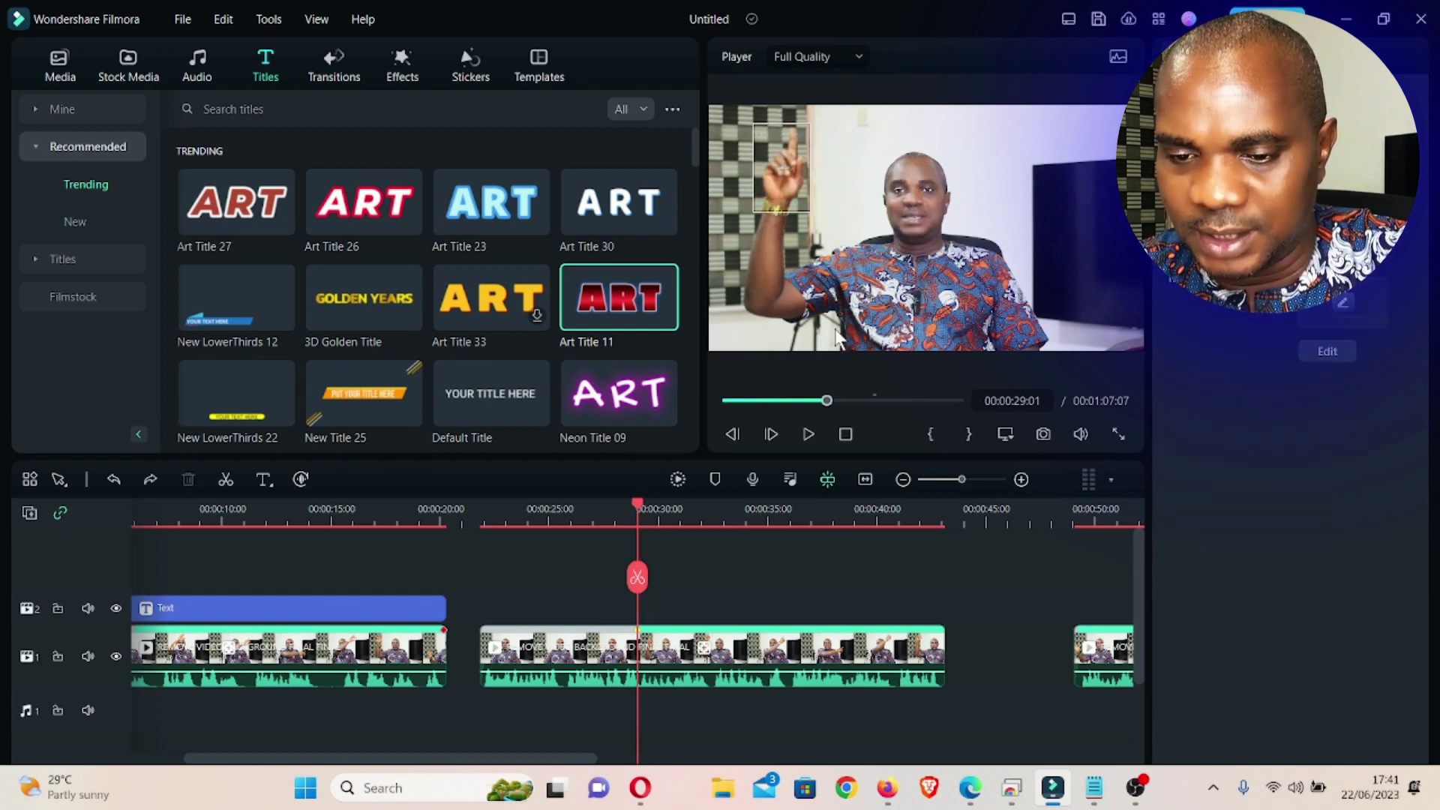
Add Art Title 11 above the second clip starting at 00:00:29:01 and extend it to the clip's end
{"action": "left_click_drag", "start_coordinate": [626, 292], "coordinate": [660, 609]}
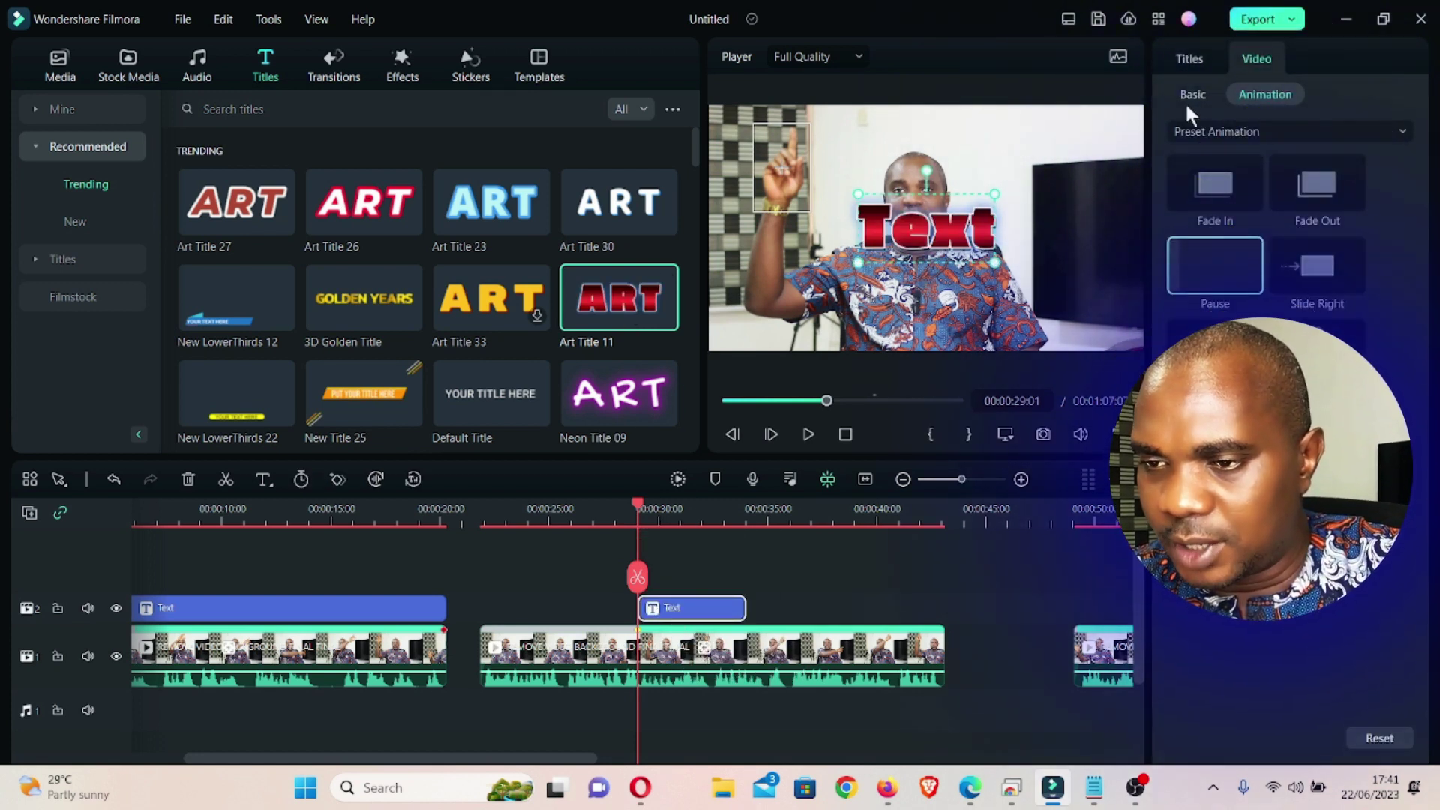
{"action": "left_click", "coordinate": [1180, 57]}
{"action": "left_click_drag", "start_coordinate": [1221, 178], "coordinate": [1143, 179]}
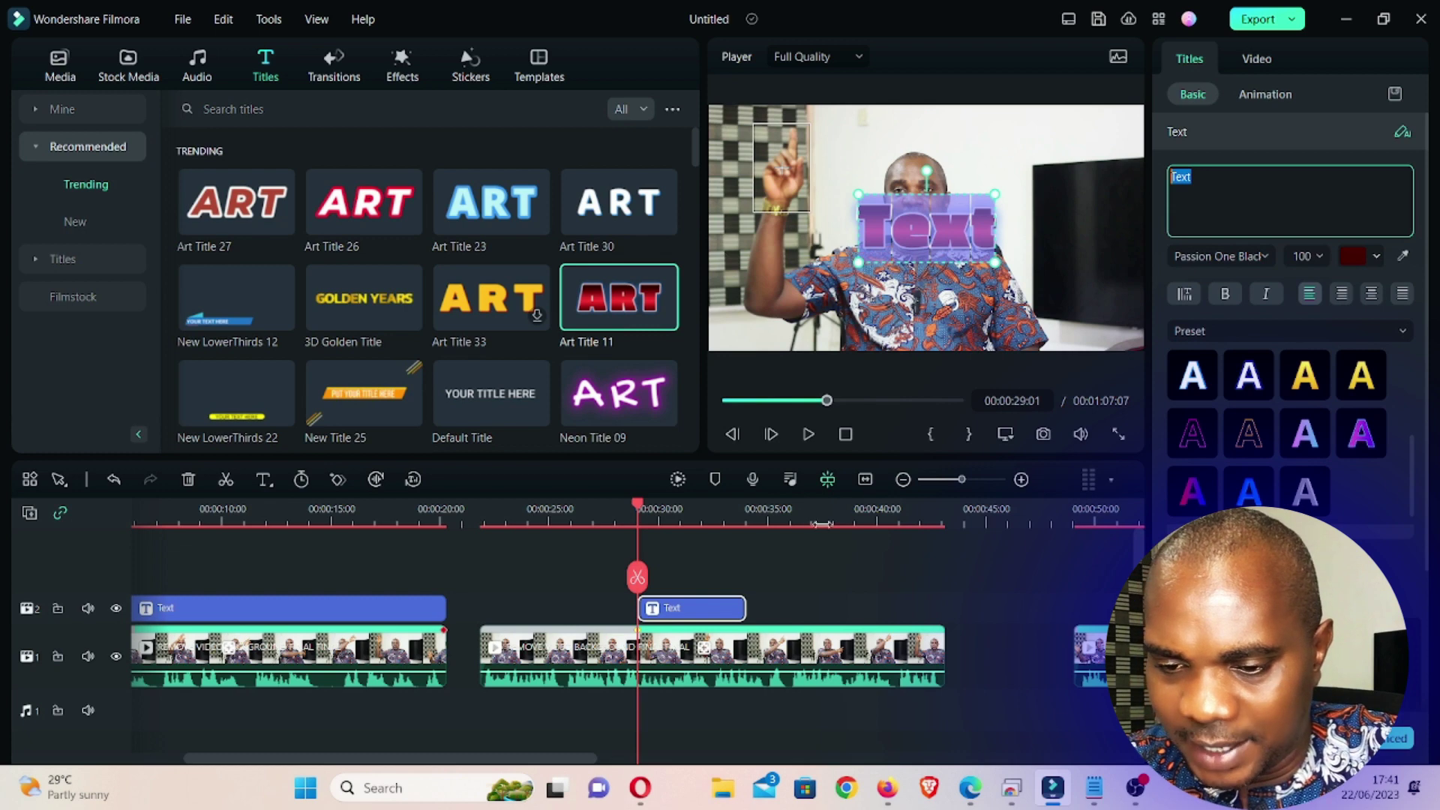
{"action": "left_click", "coordinate": [789, 546]}
{"action": "left_click", "coordinate": [721, 609]}
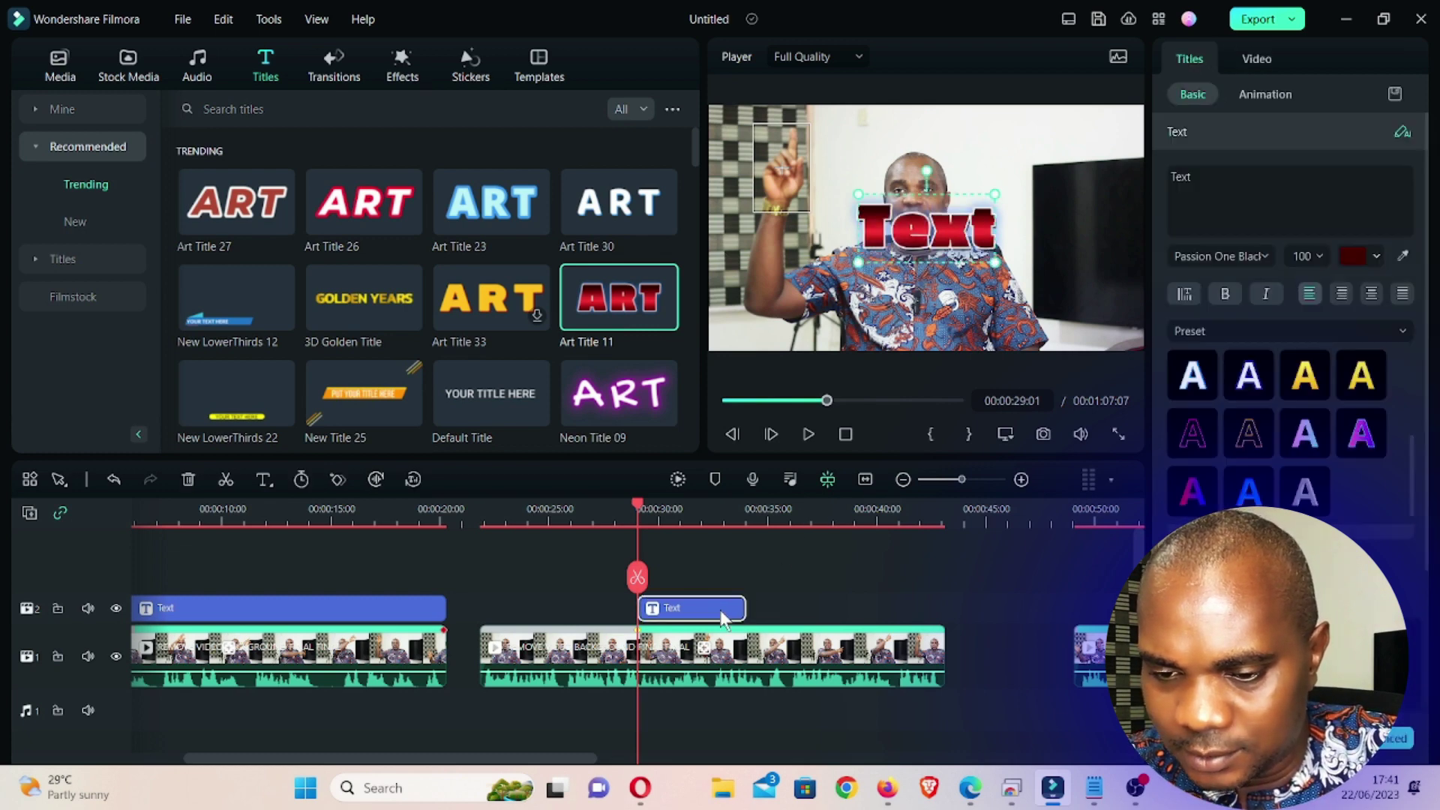
{"action": "left_click_drag", "start_coordinate": [742, 609], "coordinate": [944, 622]}
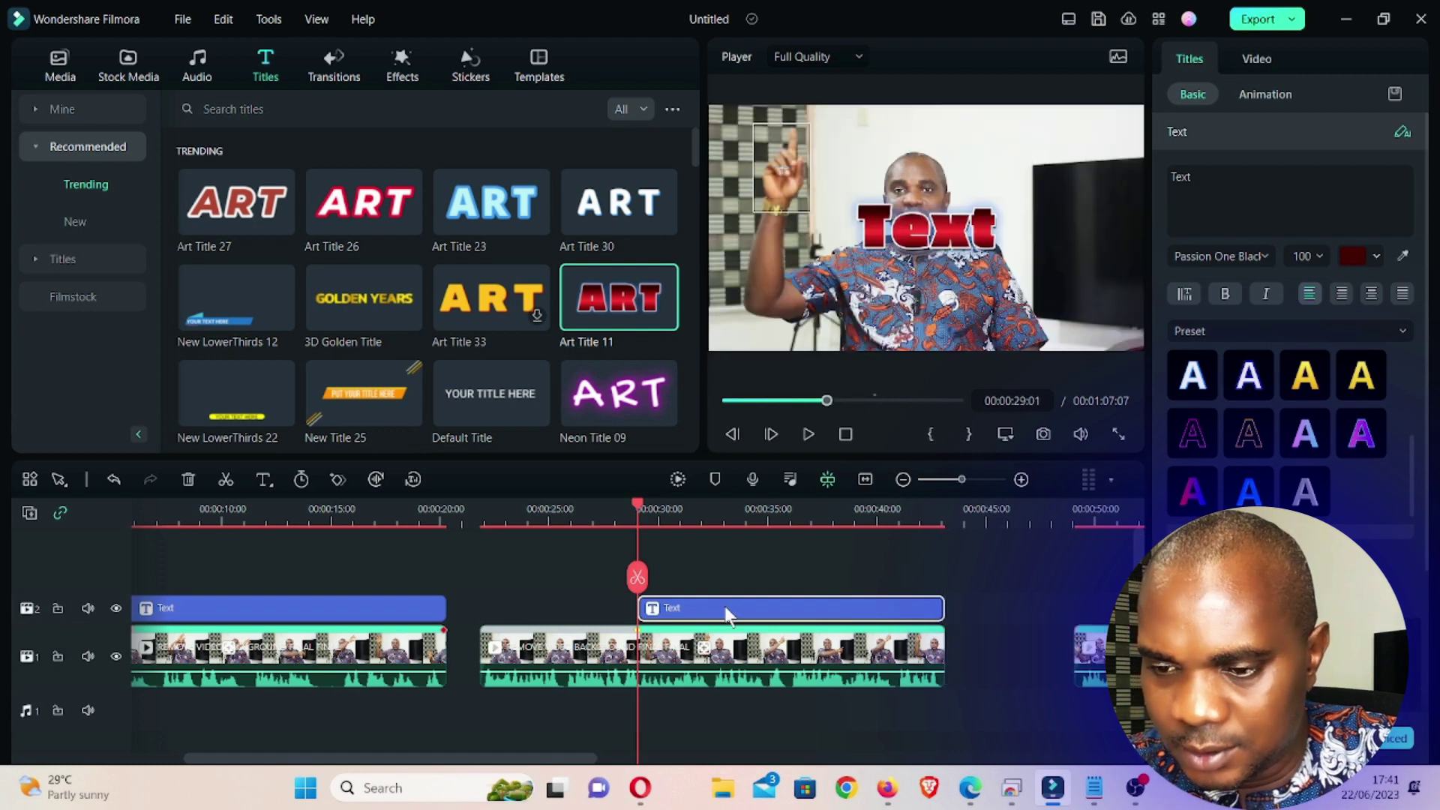
Replace the new title's placeholder text with the presenter's full name, one name per line on three lines
{"action": "left_click", "coordinate": [1254, 192]}
{"action": "left_click_drag", "start_coordinate": [1254, 193], "coordinate": [1121, 178]}
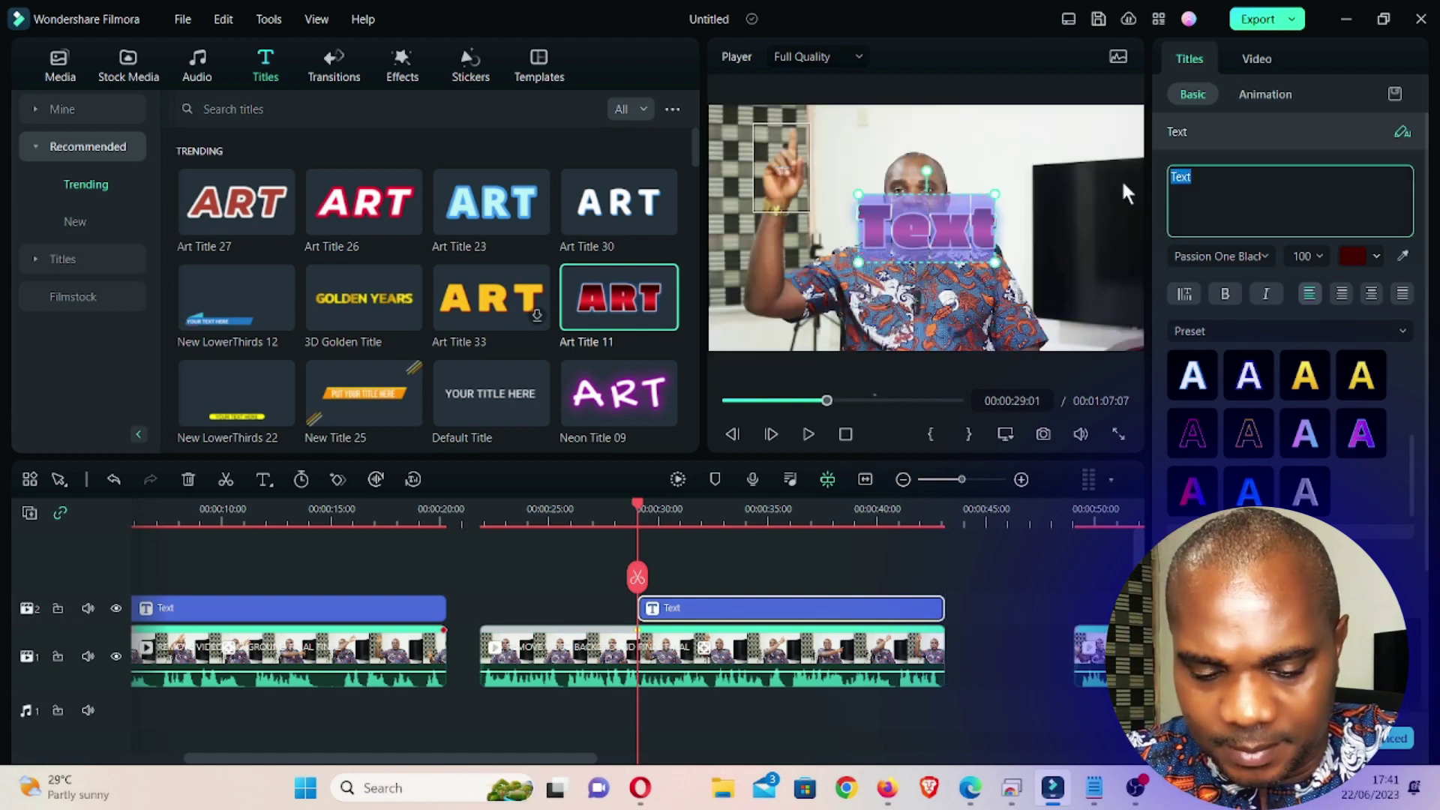
{"action": "type", "text": "ASUGHA"}
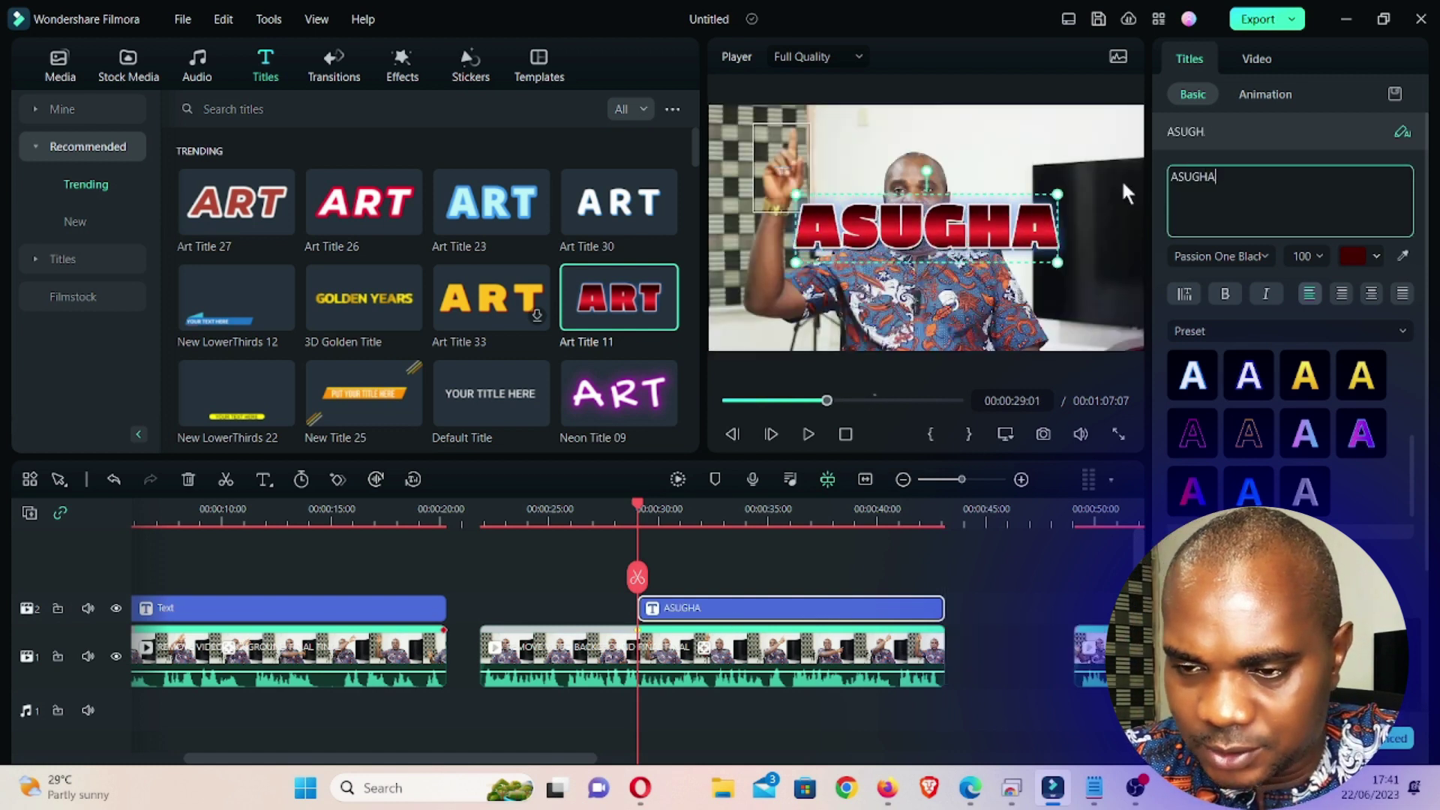
{"action": "key", "text": "Return"}
{"action": "type", "text": "IKENNA"}
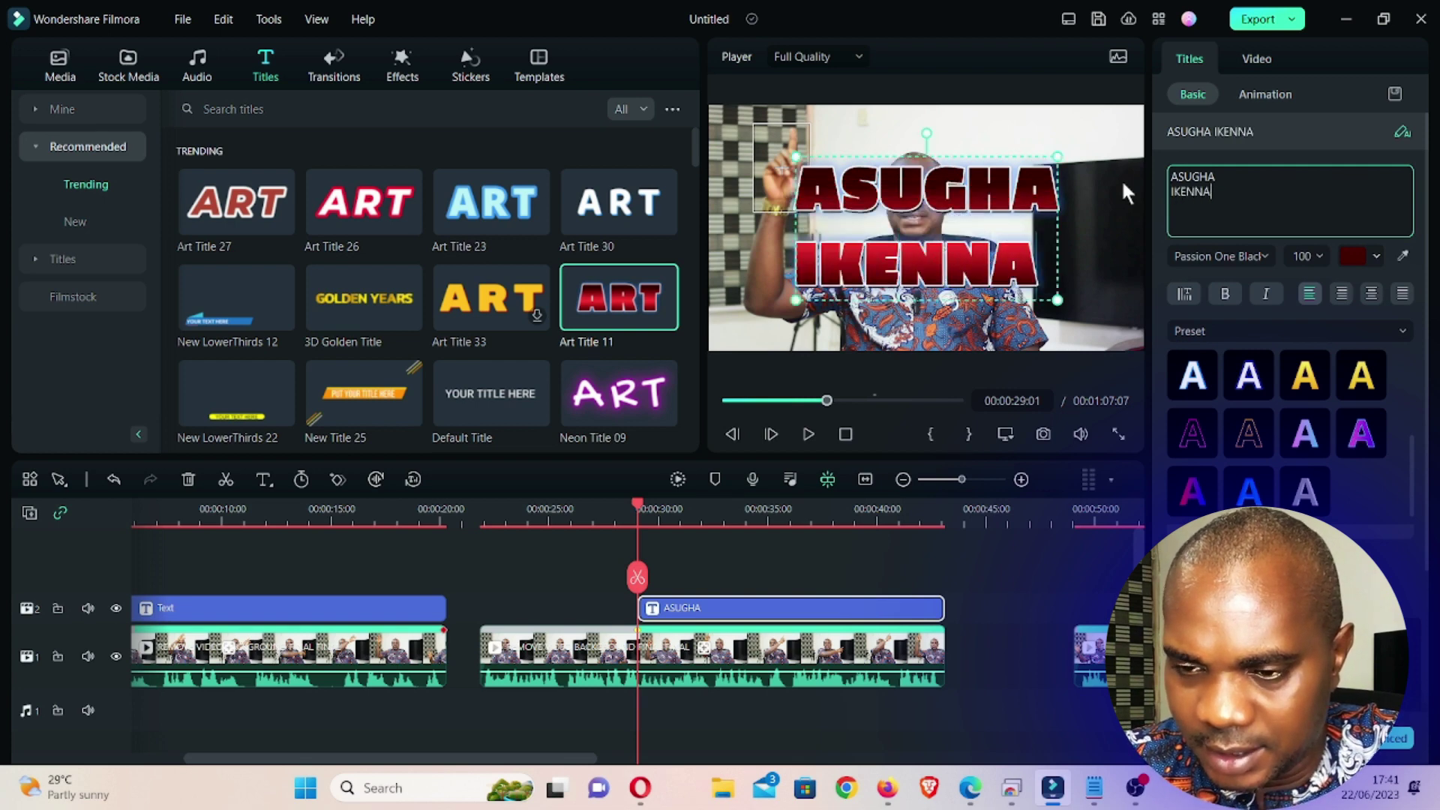
{"action": "key", "text": "Return"}
{"action": "type", "text": "KINGSLEY"}
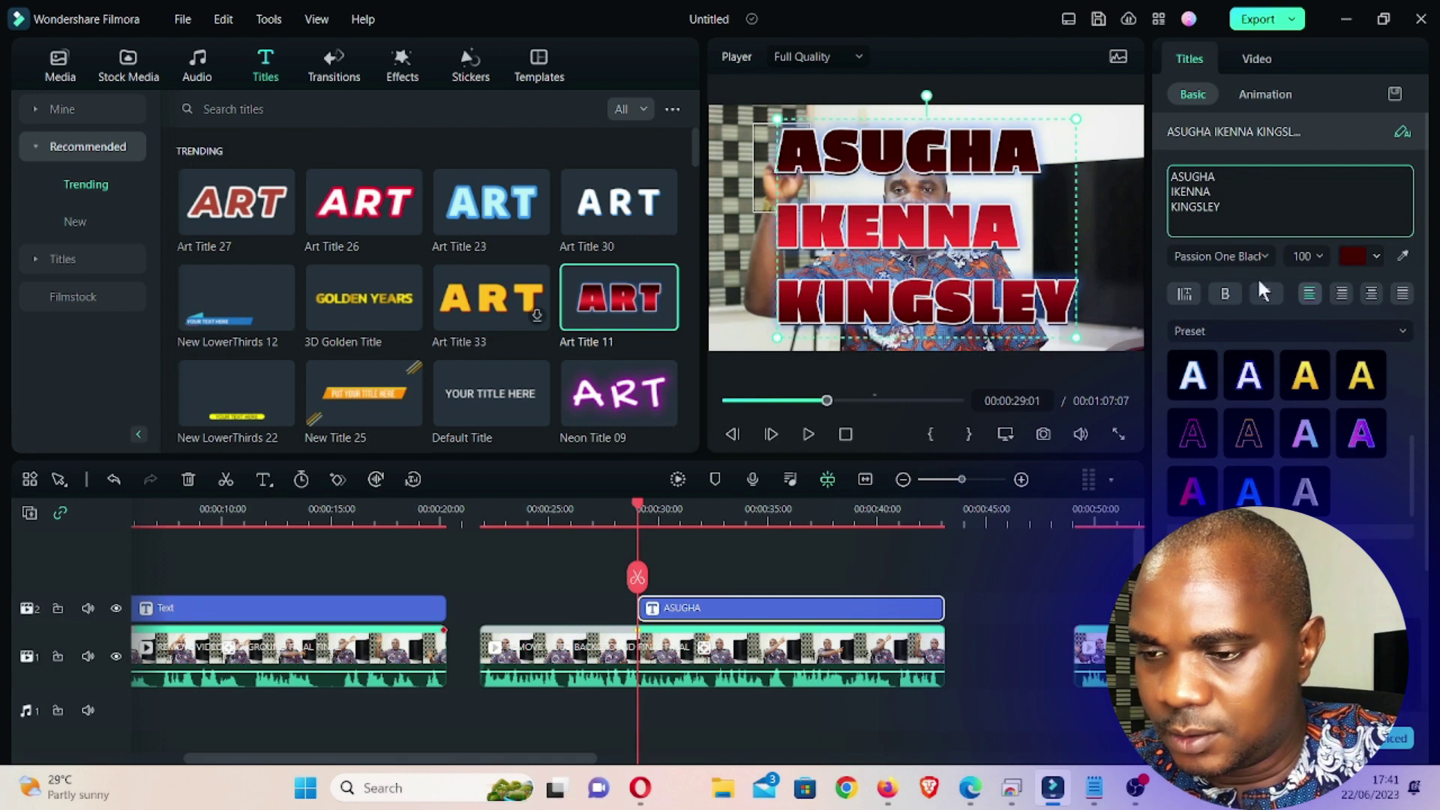
Try the gold text preset on the title, revert it, and center-align the three lines of text
{"action": "left_click", "coordinate": [1302, 383]}
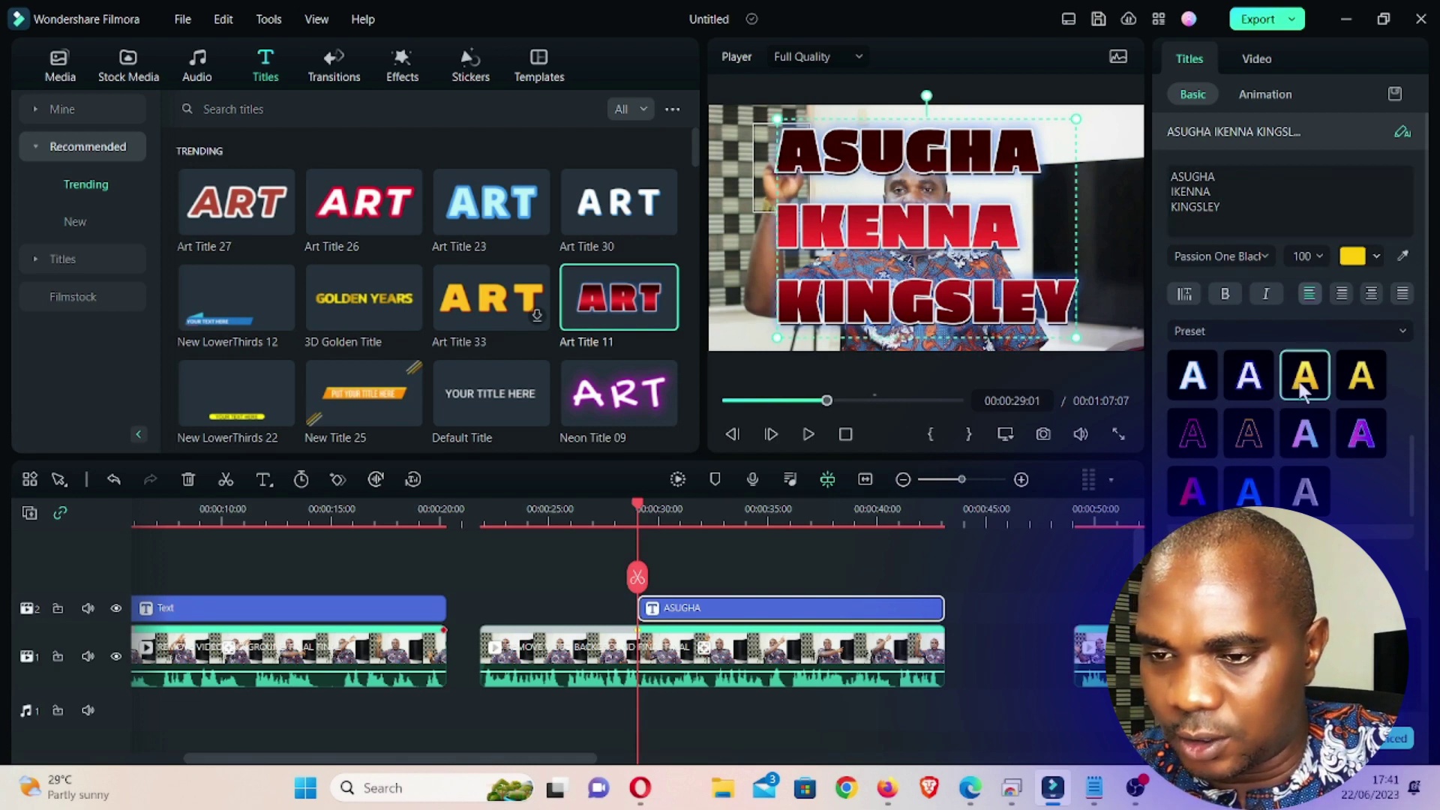
{"action": "left_click", "coordinate": [1302, 389]}
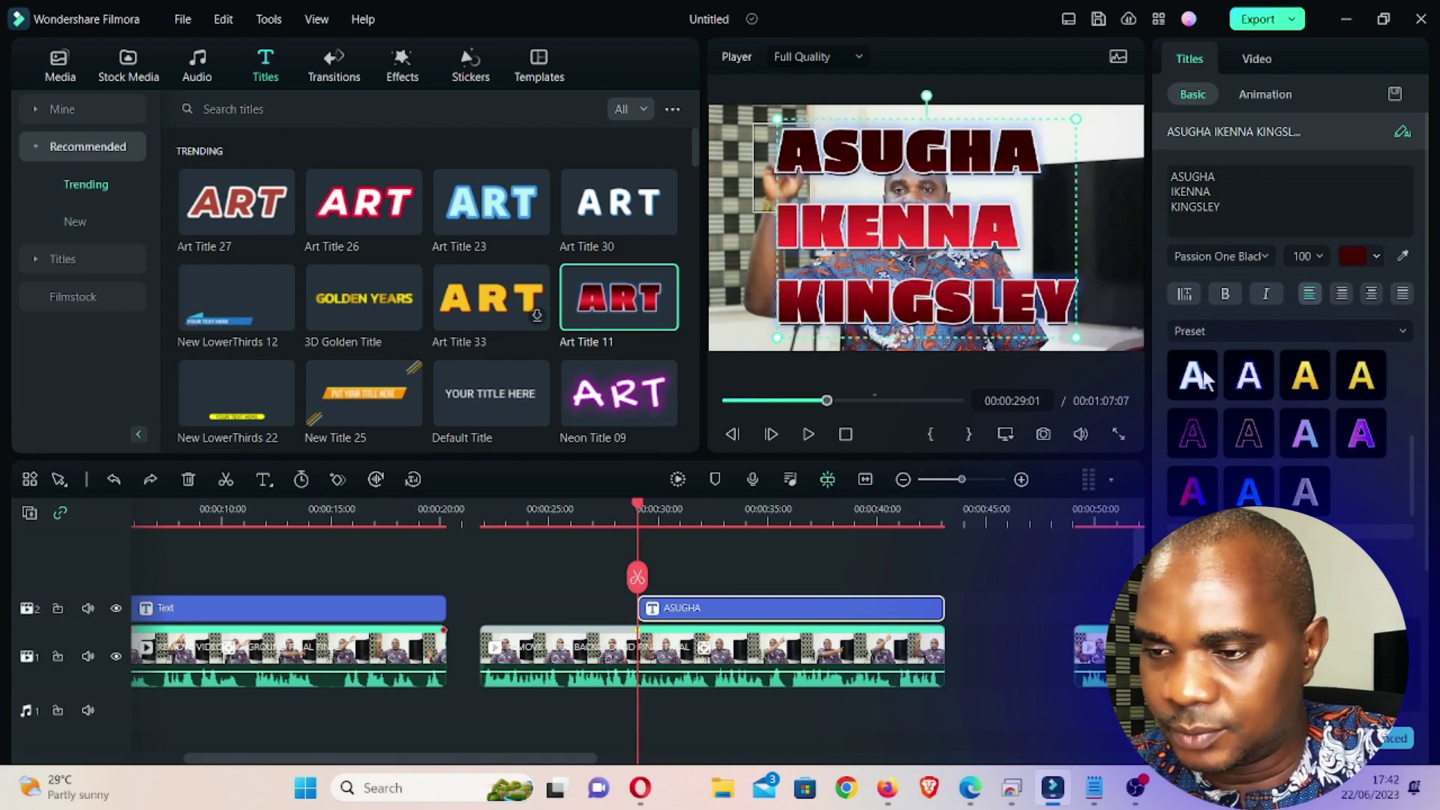
{"action": "left_click", "coordinate": [1371, 291]}
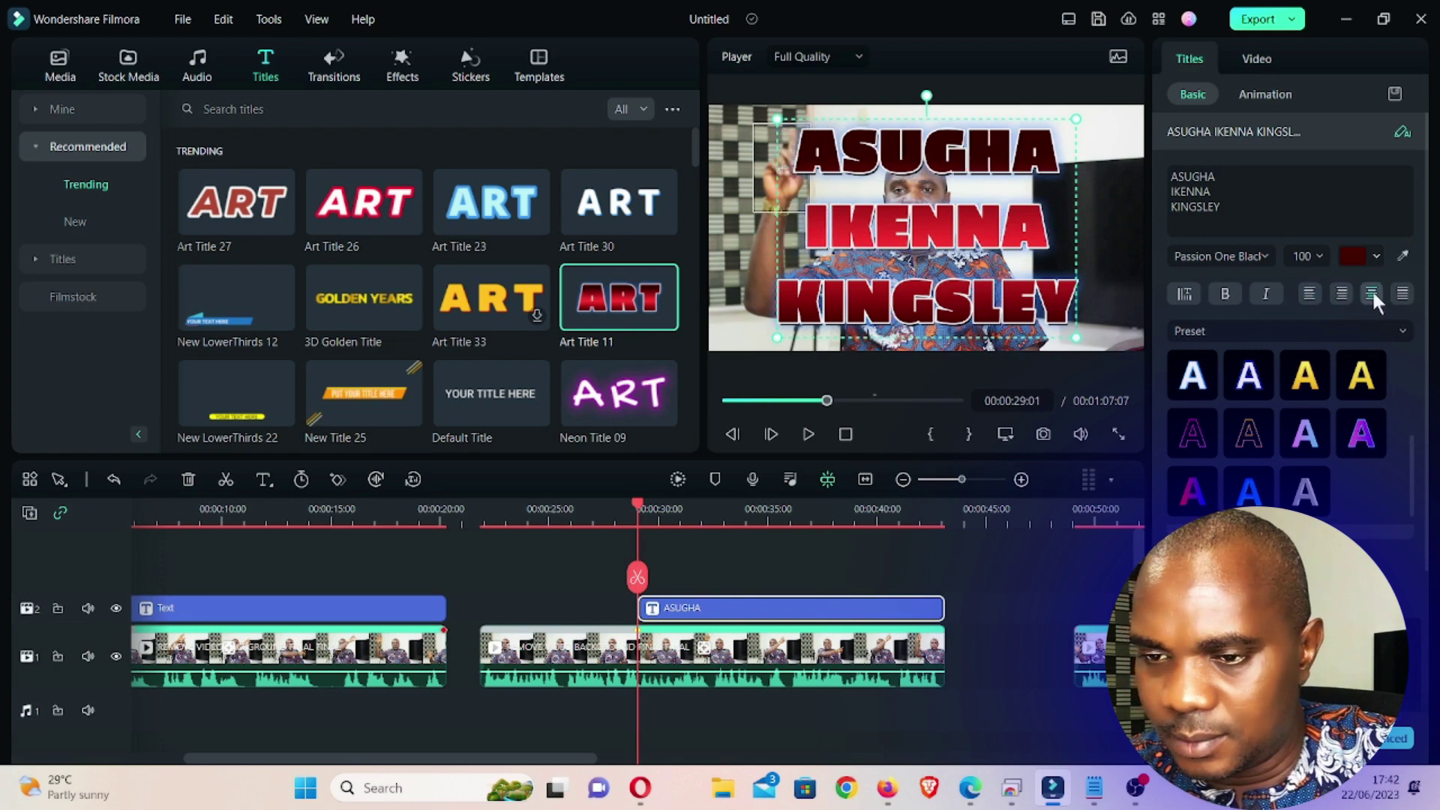
{"action": "left_click", "coordinate": [1107, 281]}
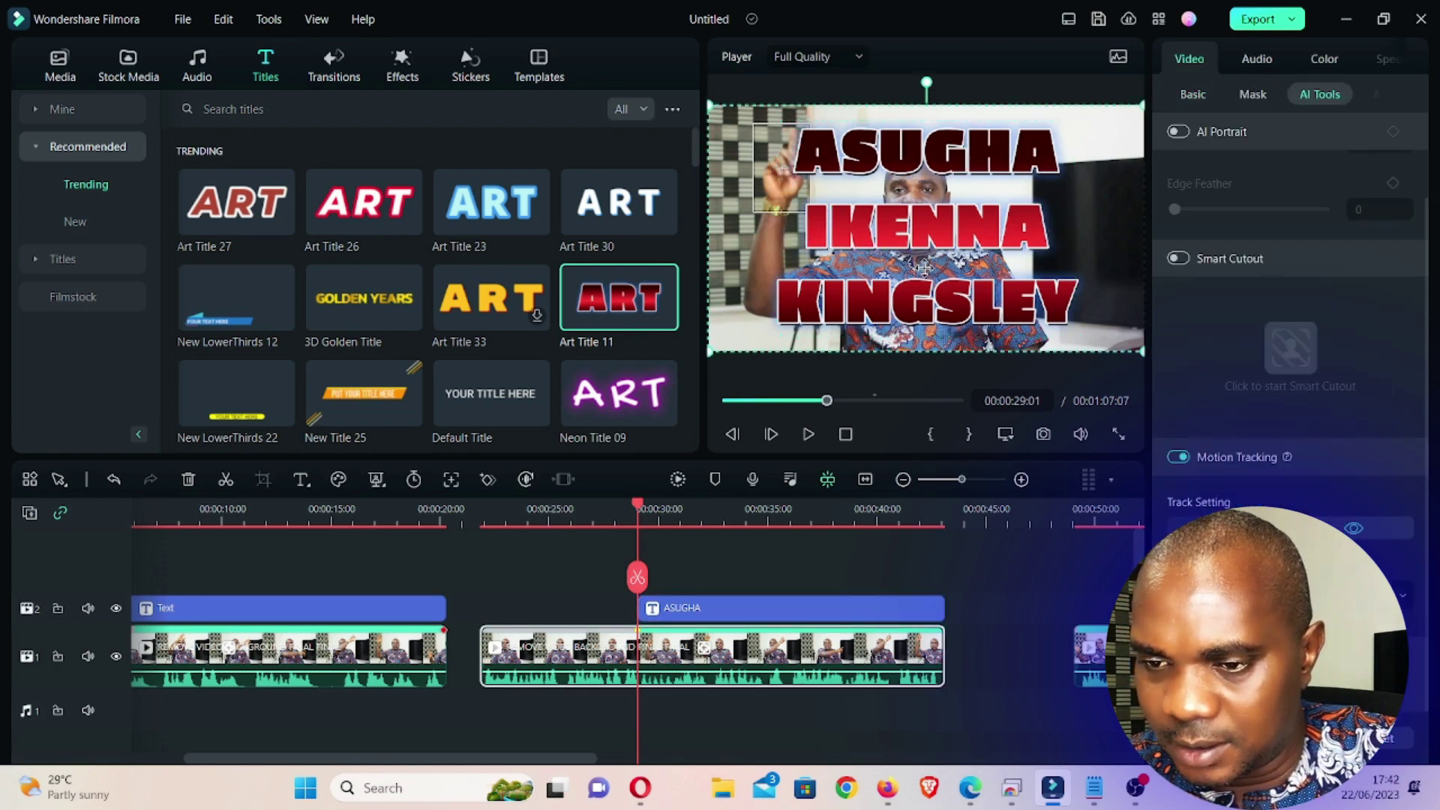
{"action": "left_click", "coordinate": [1070, 334]}
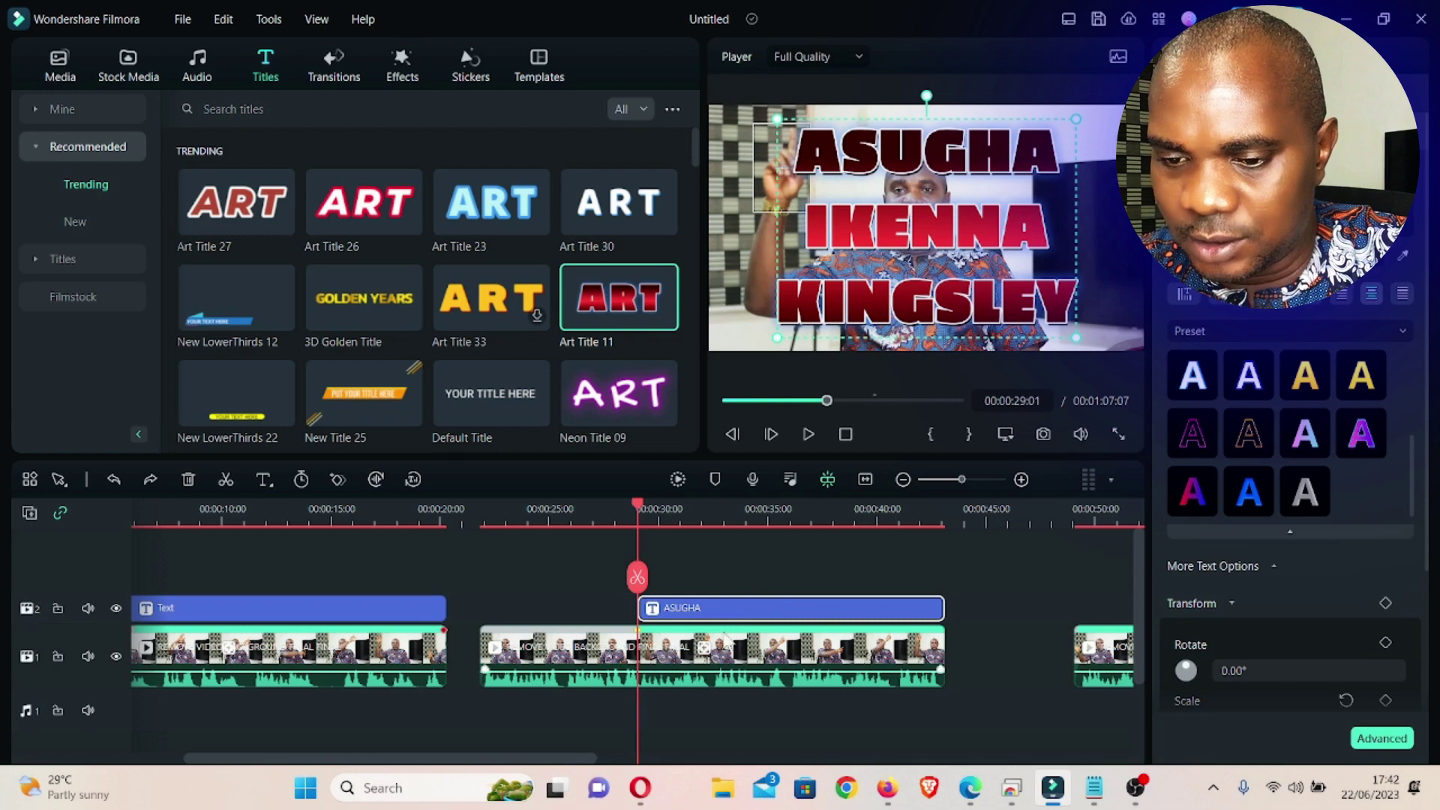
Link Art Title 11 to the second clip's motion track as its tracked element
{"action": "left_click", "coordinate": [754, 651]}
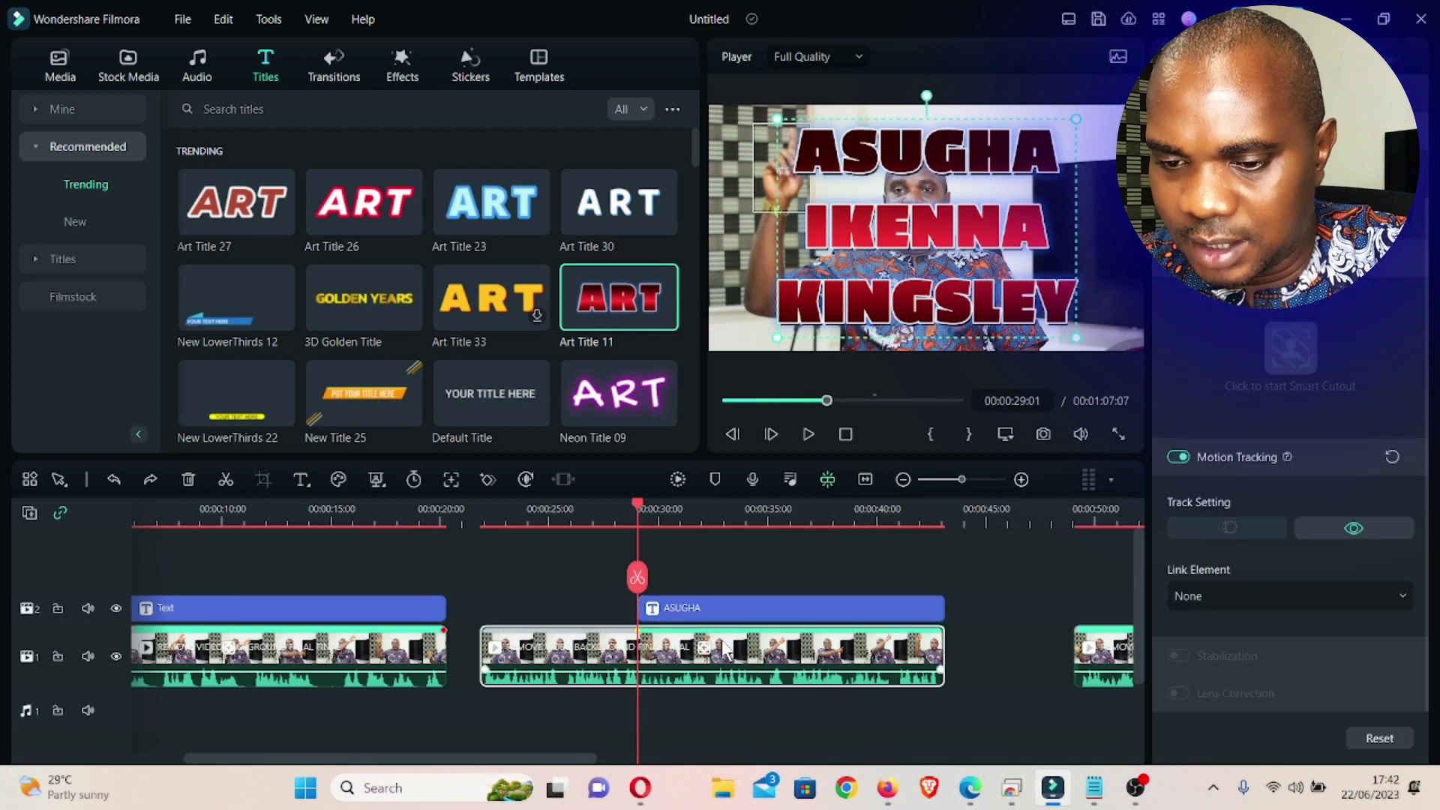
{"action": "left_click", "coordinate": [1245, 594]}
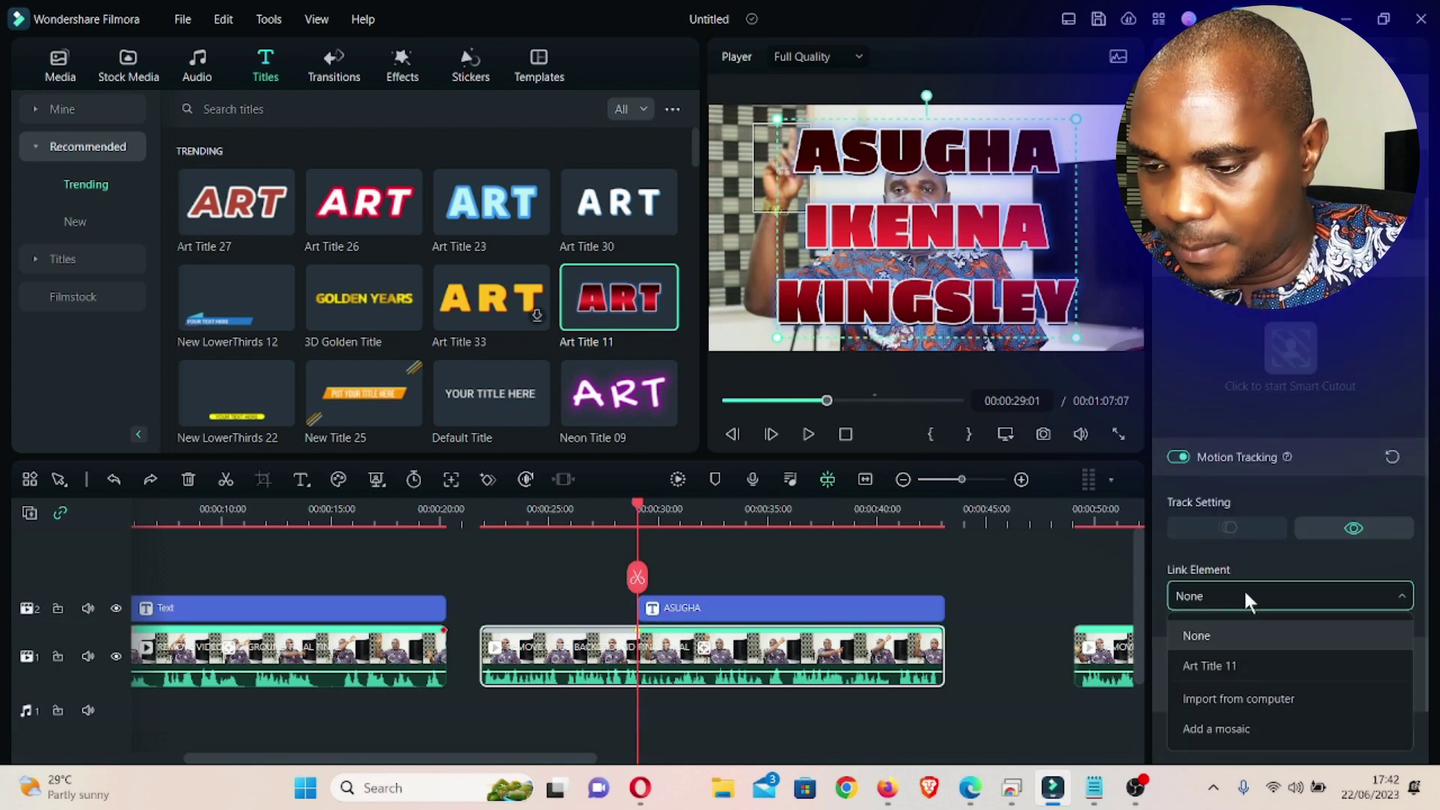
{"action": "left_click", "coordinate": [1232, 663]}
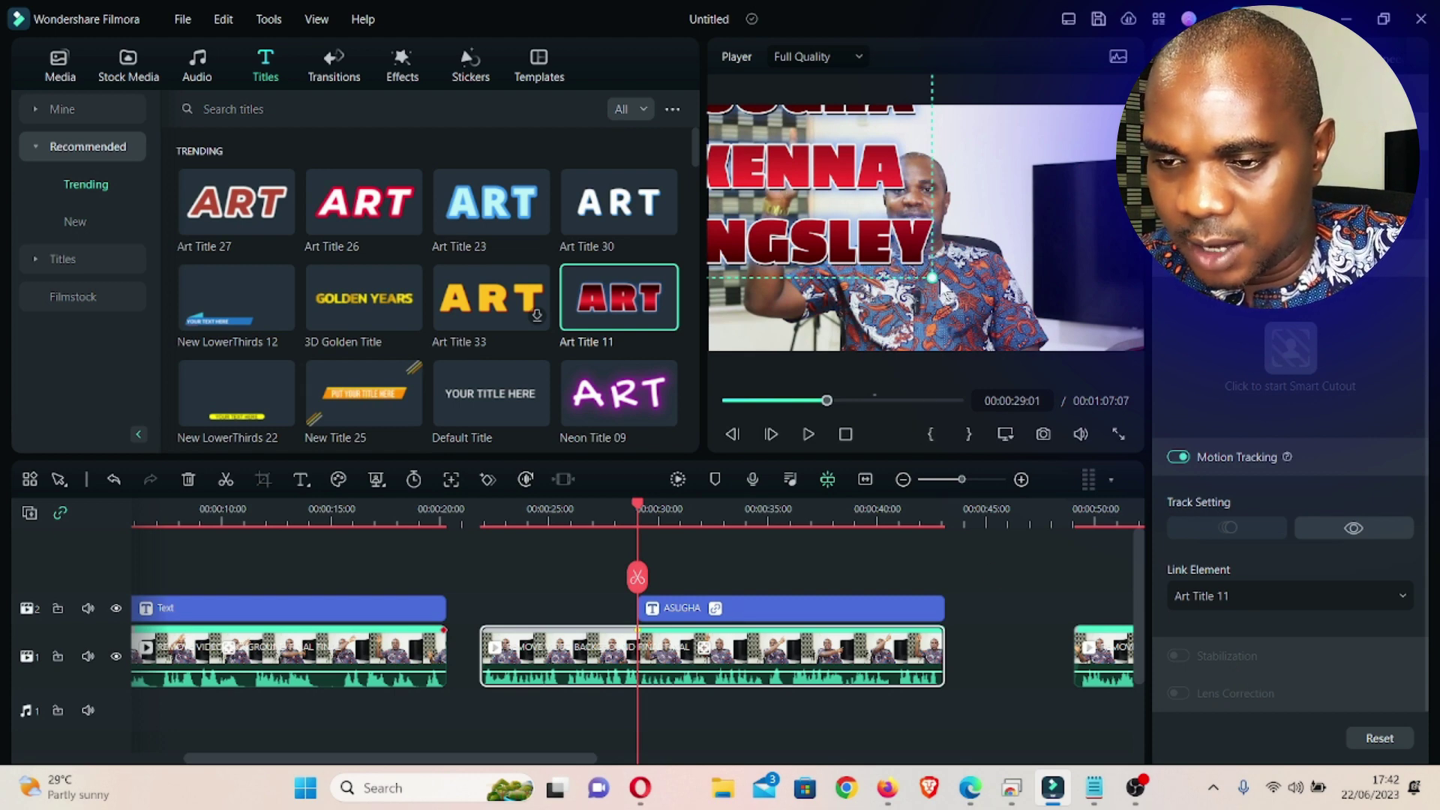
Scale down the linked title in the preview until all three lines fit inside the frame around the hand
{"action": "left_click_drag", "start_coordinate": [891, 238], "coordinate": [821, 191]}
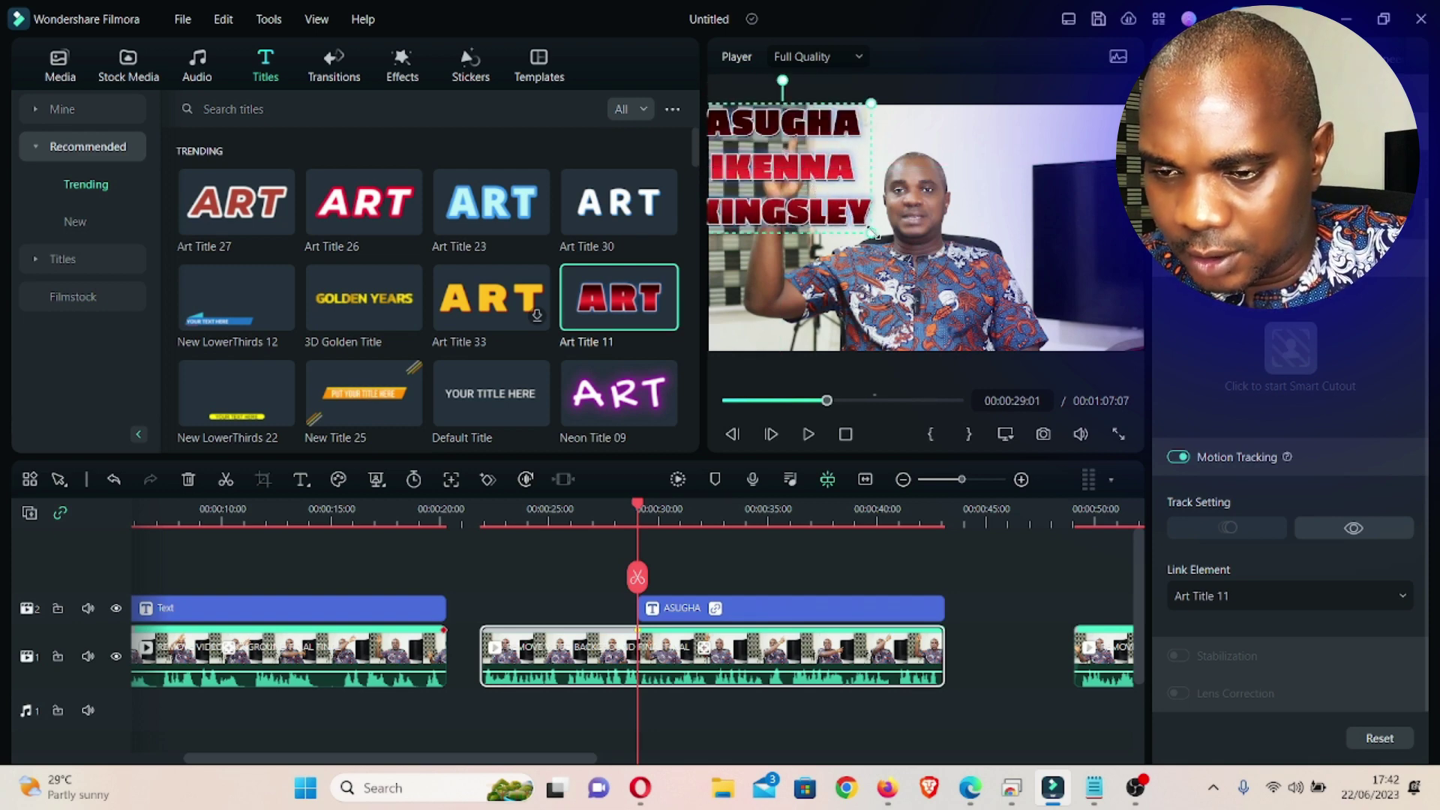
{"action": "left_click_drag", "start_coordinate": [873, 234], "coordinate": [808, 161]}
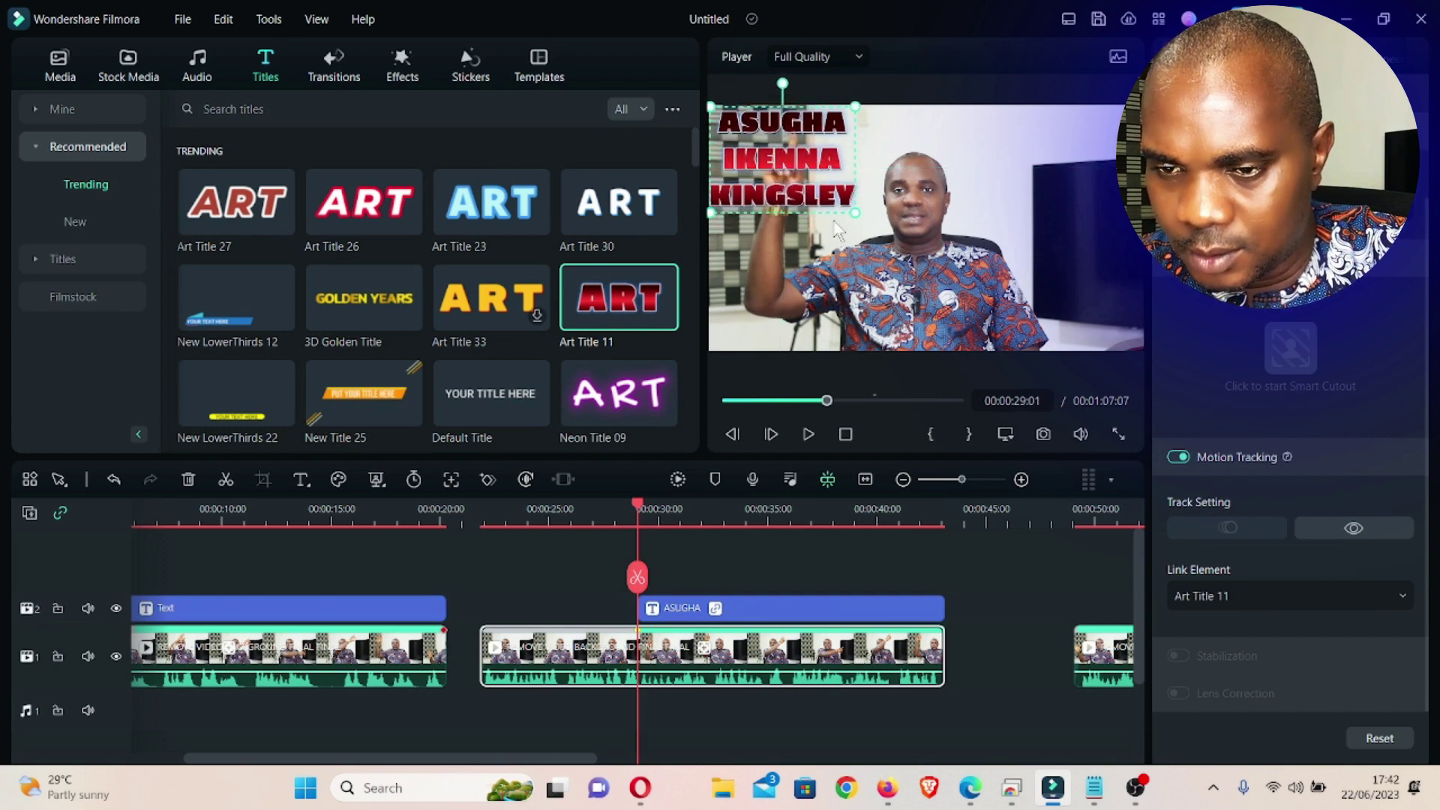
Nudge the name title slightly to the right in the preview at the start of the tracked section
{"action": "left_click", "coordinate": [977, 727]}
{"action": "left_click", "coordinate": [767, 131]}
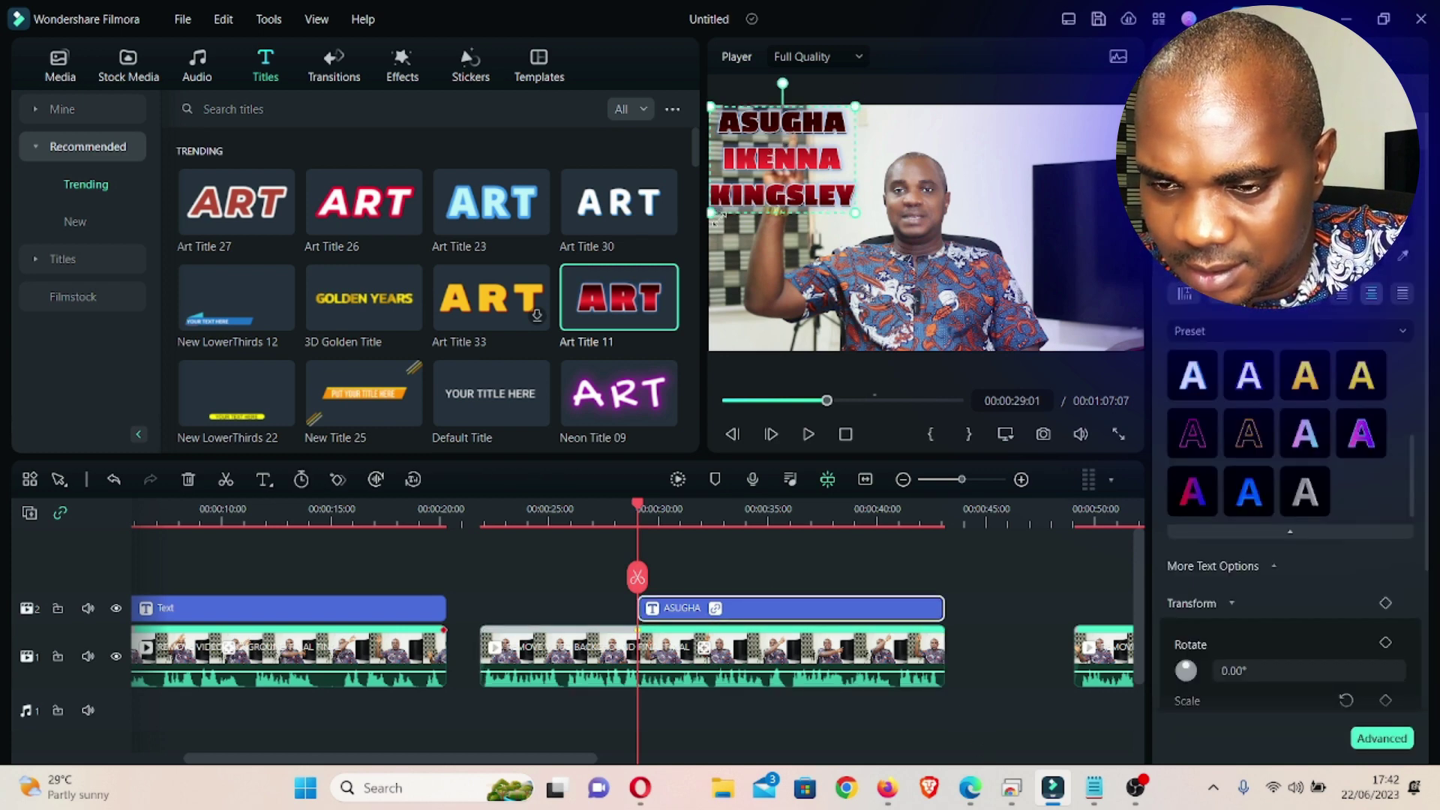
{"action": "mouse_move", "coordinate": [714, 217]}
{"action": "left_mouse_down"}
{"action": "mouse_move", "coordinate": [733, 203]}
{"action": "mouse_move", "coordinate": [732, 218]}
{"action": "left_mouse_up"}
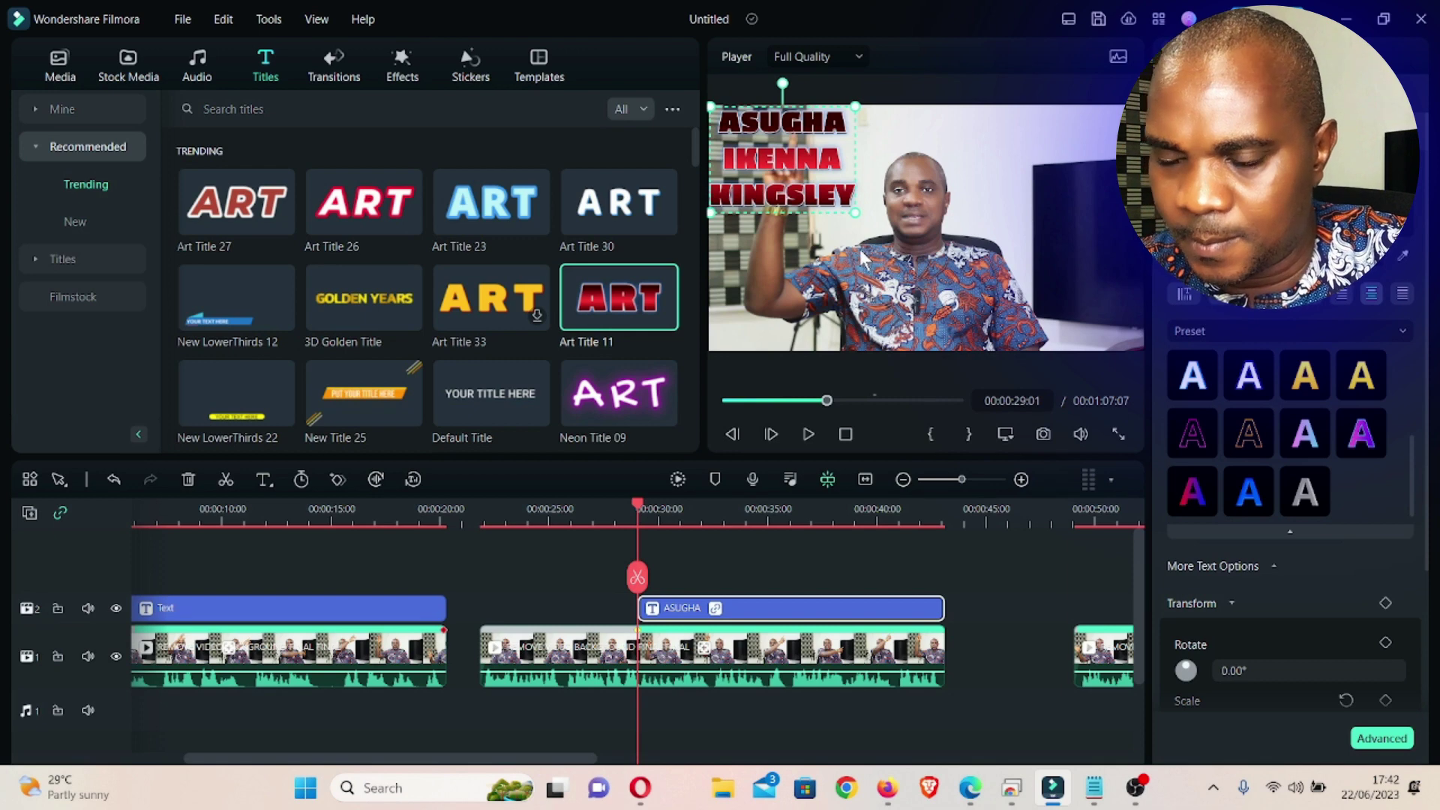
{"action": "left_click_drag", "start_coordinate": [860, 258], "coordinate": [862, 257]}
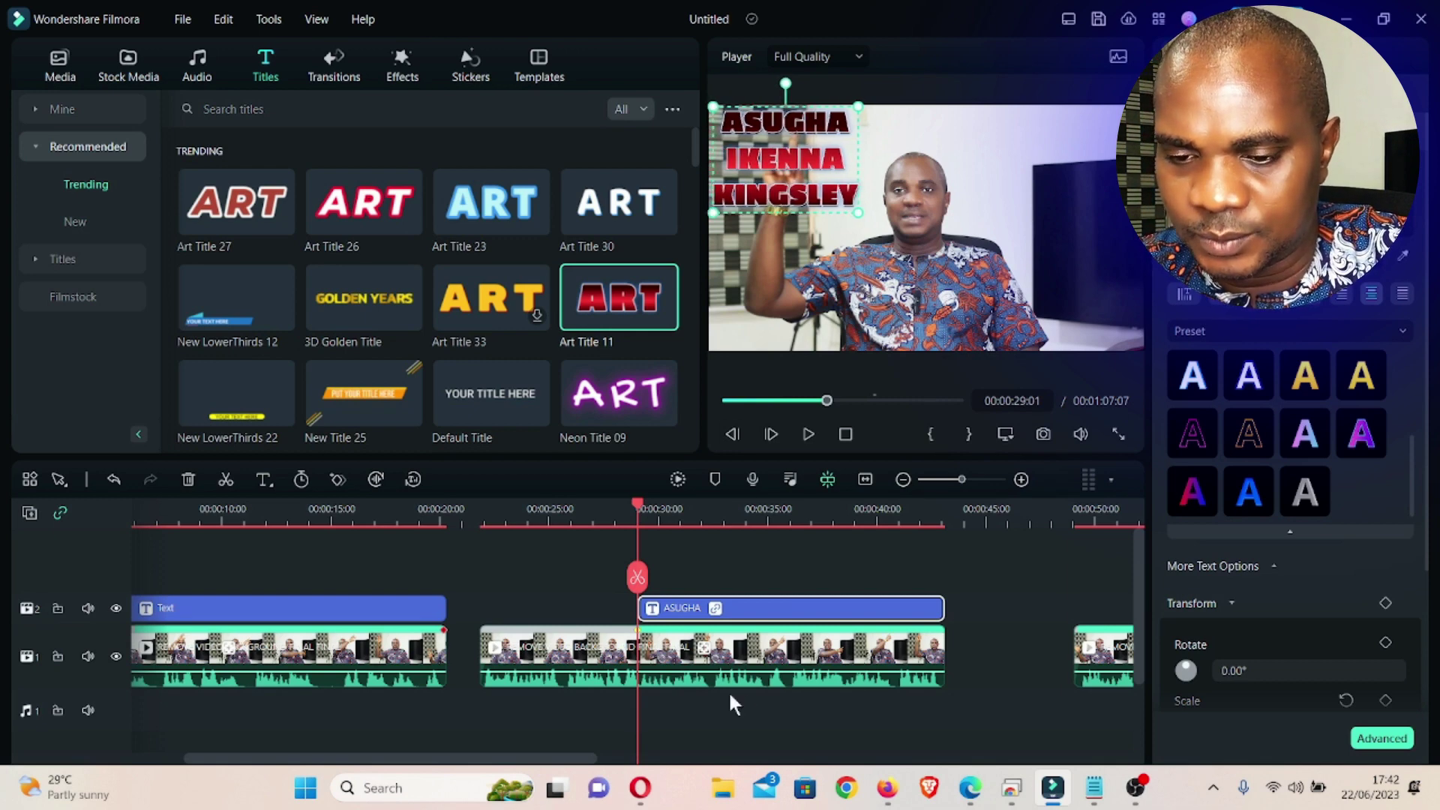
Play back the second clip to check how the name title follows the moving hand
{"action": "left_click", "coordinate": [698, 558]}
{"action": "key", "text": "space"}
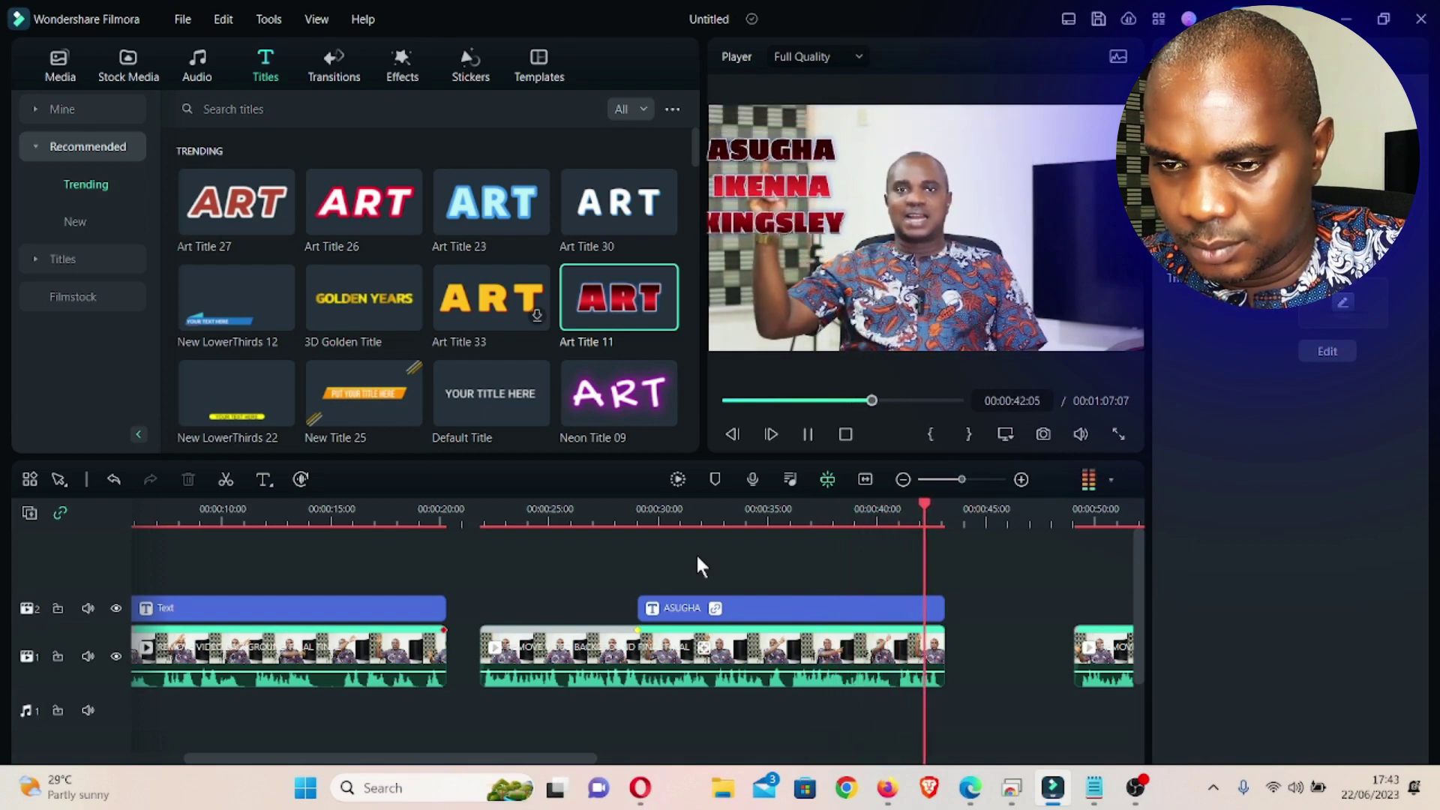
{"action": "key", "text": "space"}
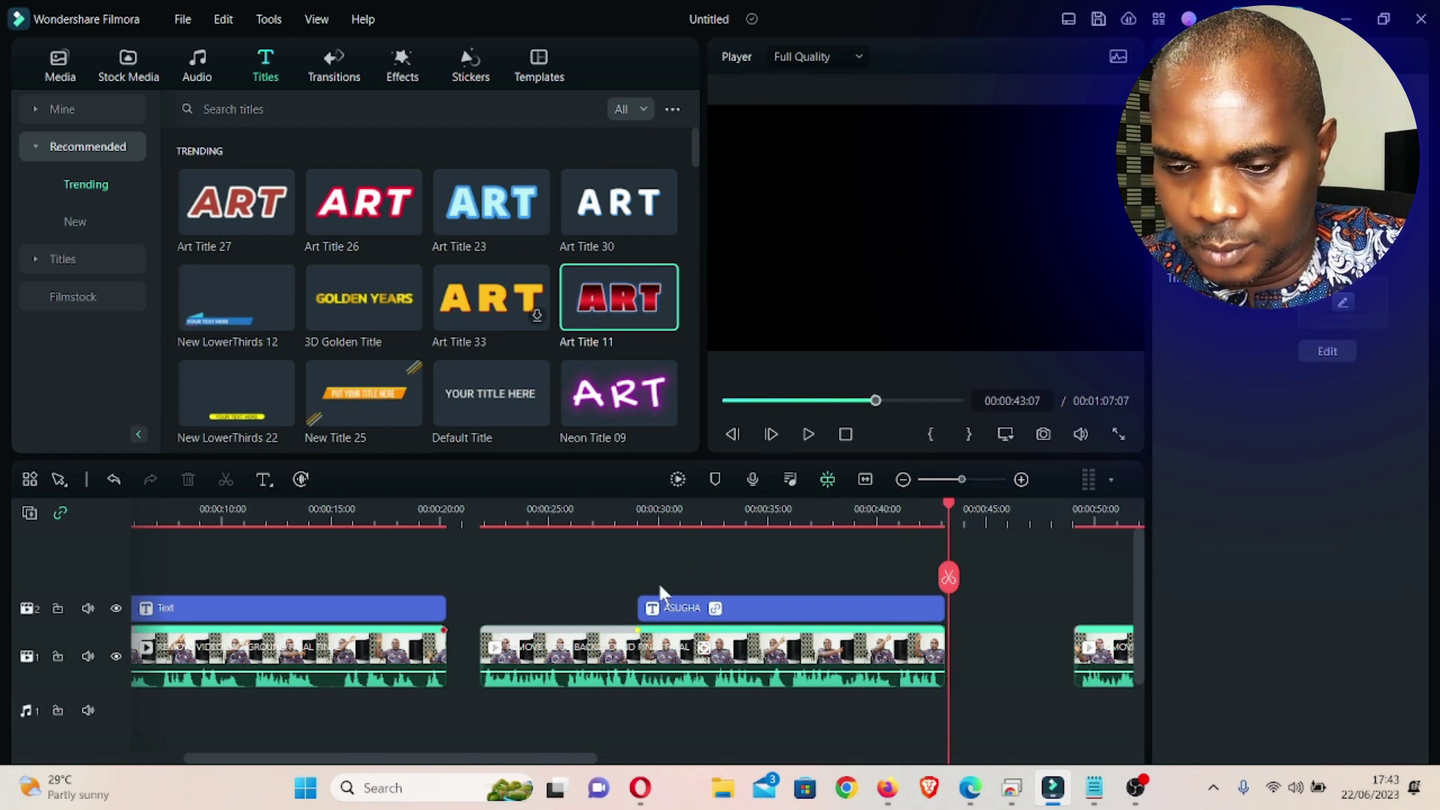
Move the name title slightly down and to the right in the preview at 00:00:29:02
{"action": "left_click", "coordinate": [643, 517]}
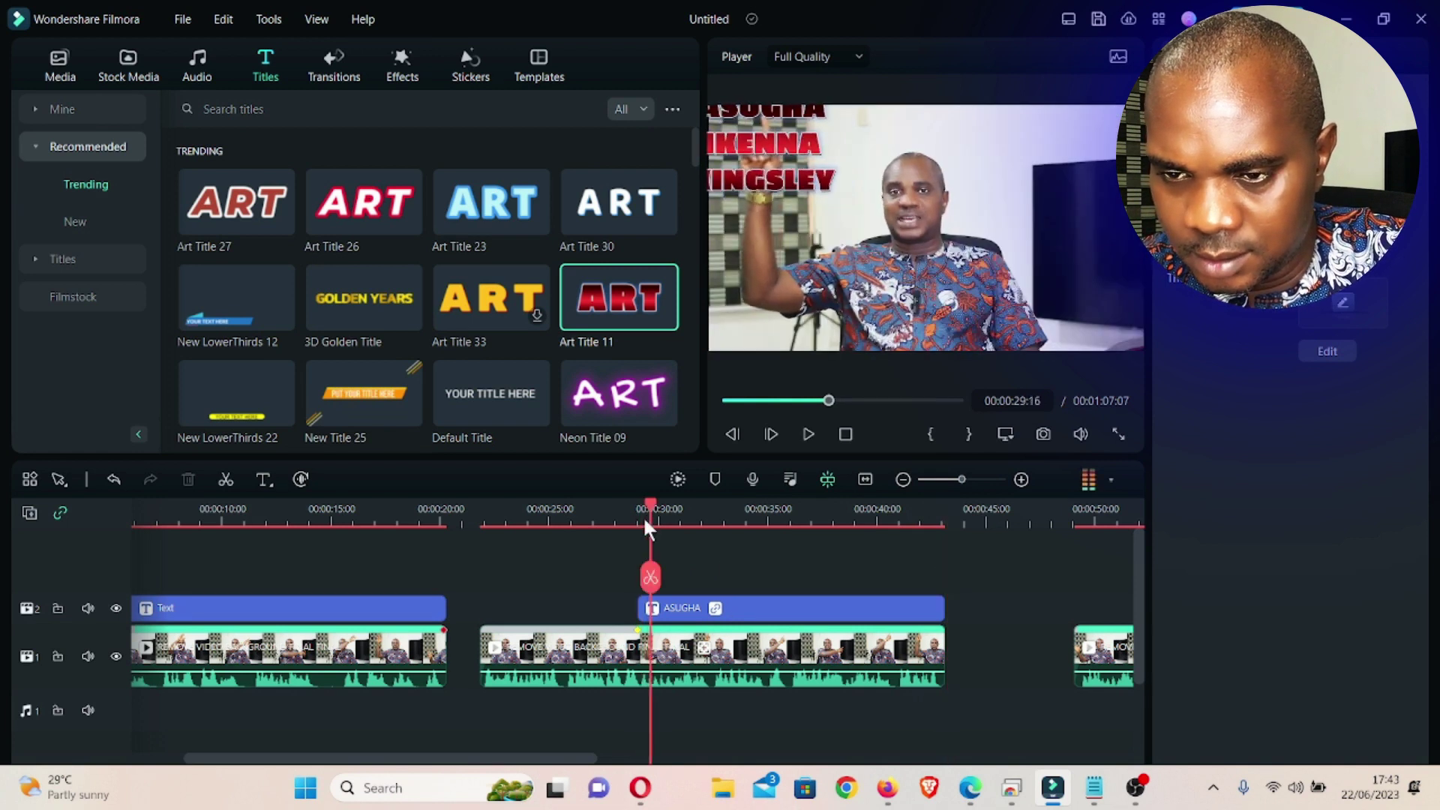
{"action": "left_click", "coordinate": [977, 480]}
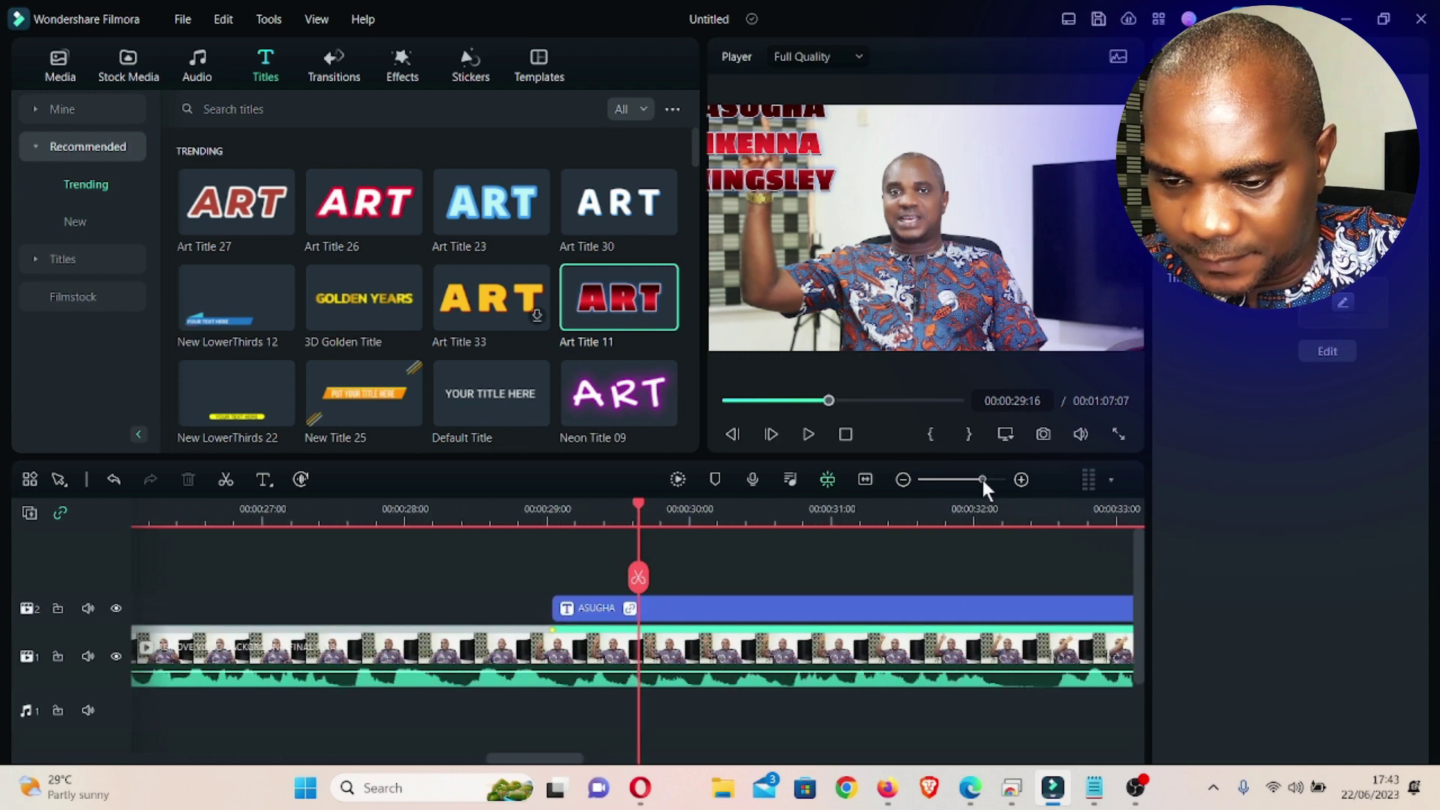
{"action": "left_click", "coordinate": [558, 511]}
{"action": "left_click", "coordinate": [667, 611]}
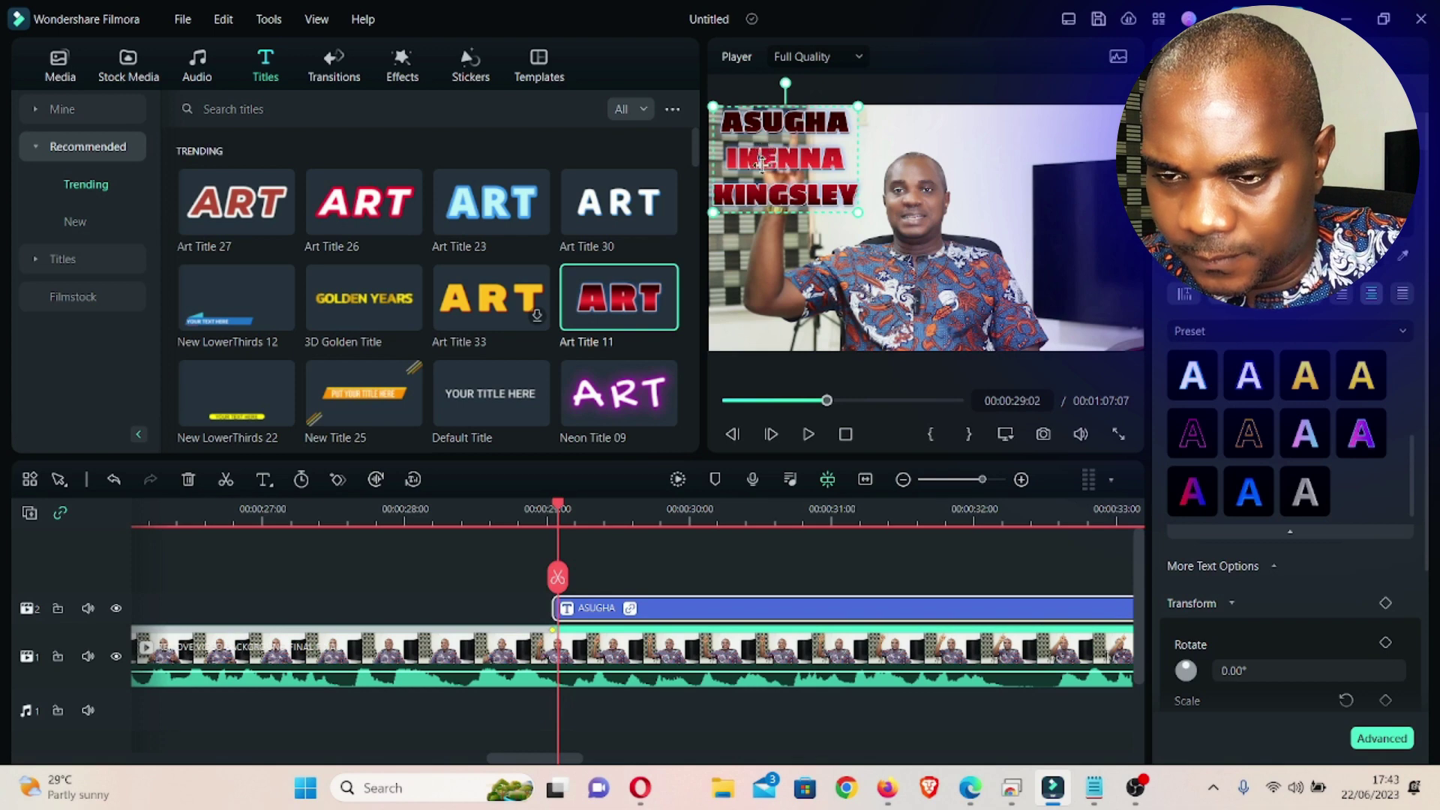
{"action": "left_click_drag", "start_coordinate": [761, 164], "coordinate": [774, 165]}
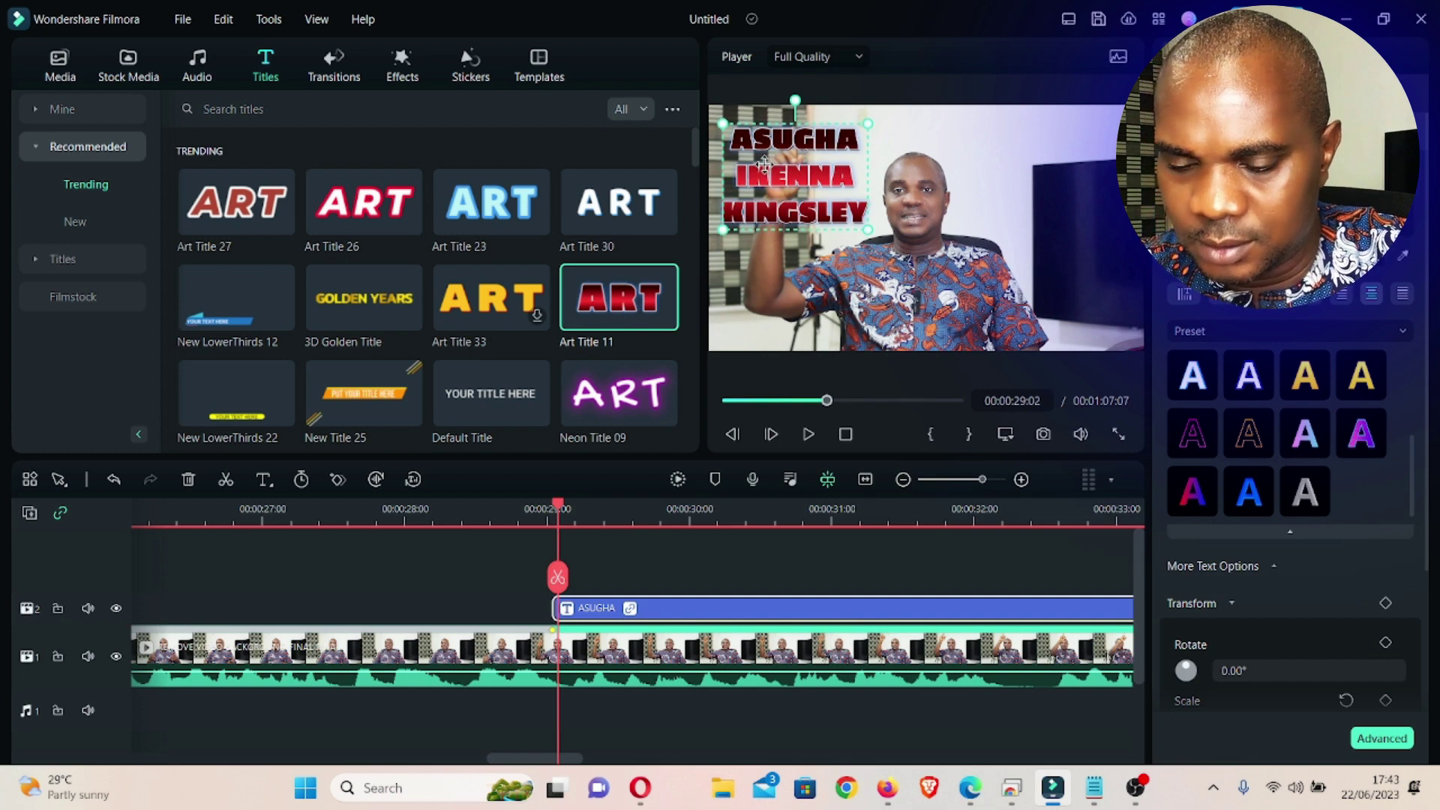
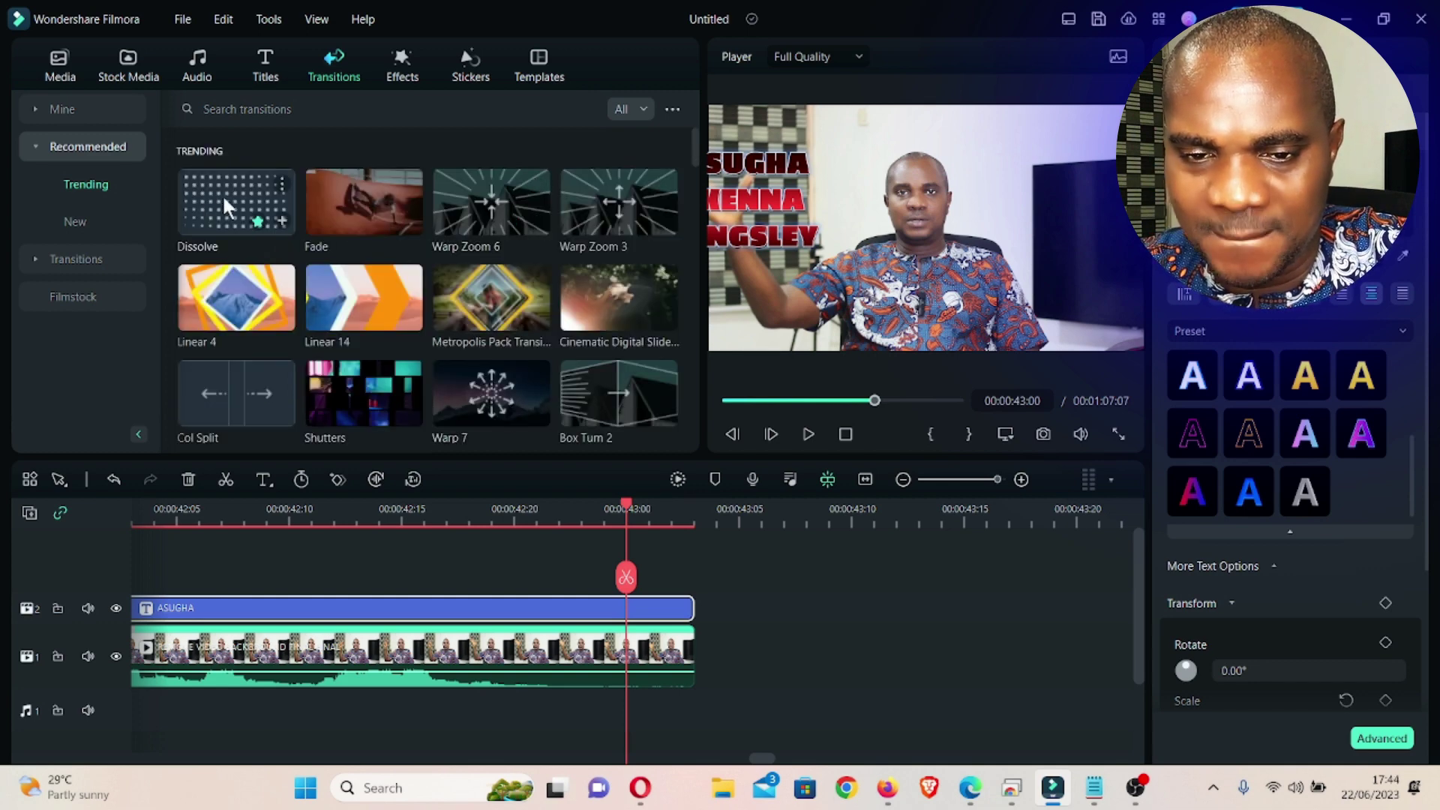
Examine the trending transitions for one to end the name title with, and preview Cube
{"action": "scroll", "coordinate": [466, 352], "scroll_direction": "down", "scroll_amount": 1}
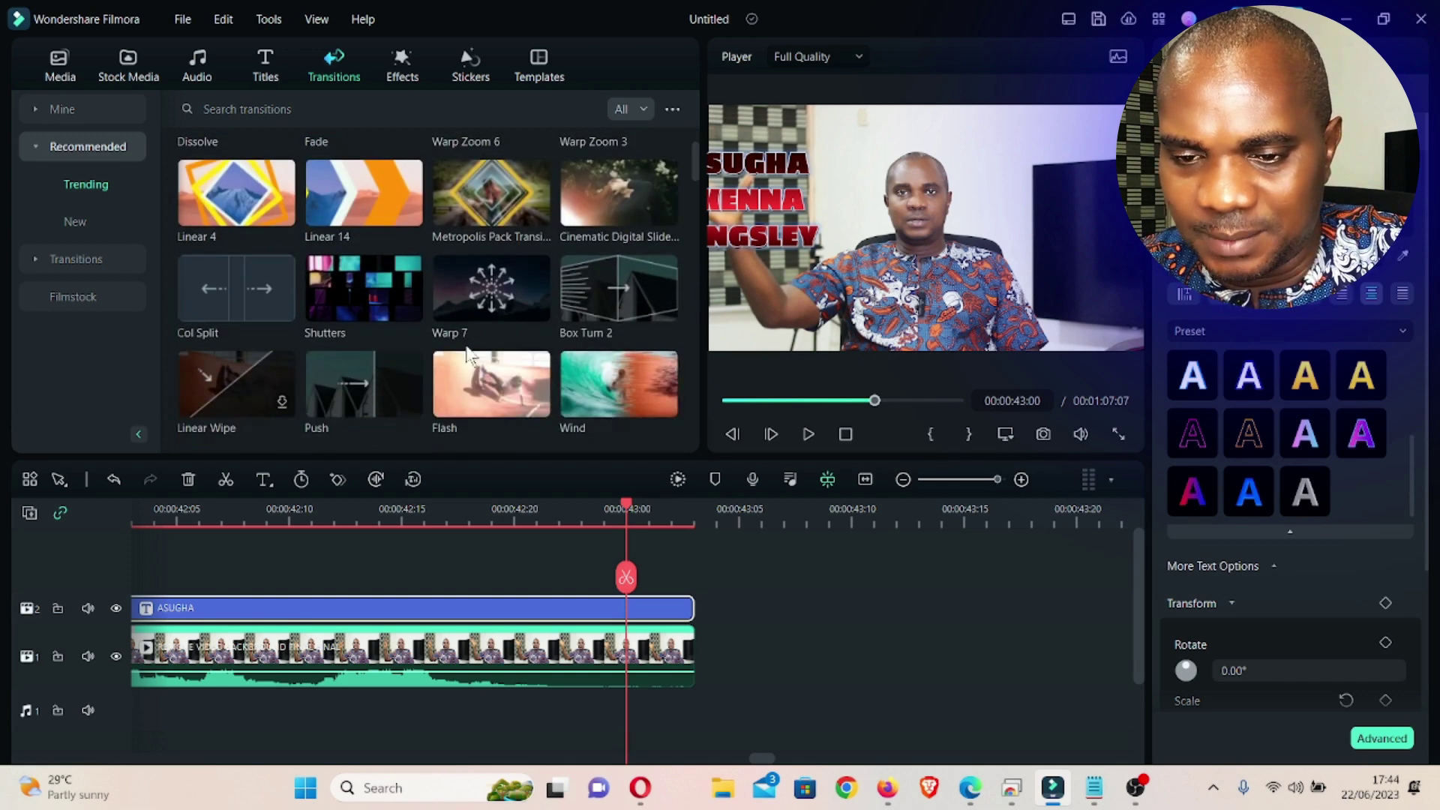
{"action": "scroll", "coordinate": [463, 344], "scroll_direction": "down", "scroll_amount": 3}
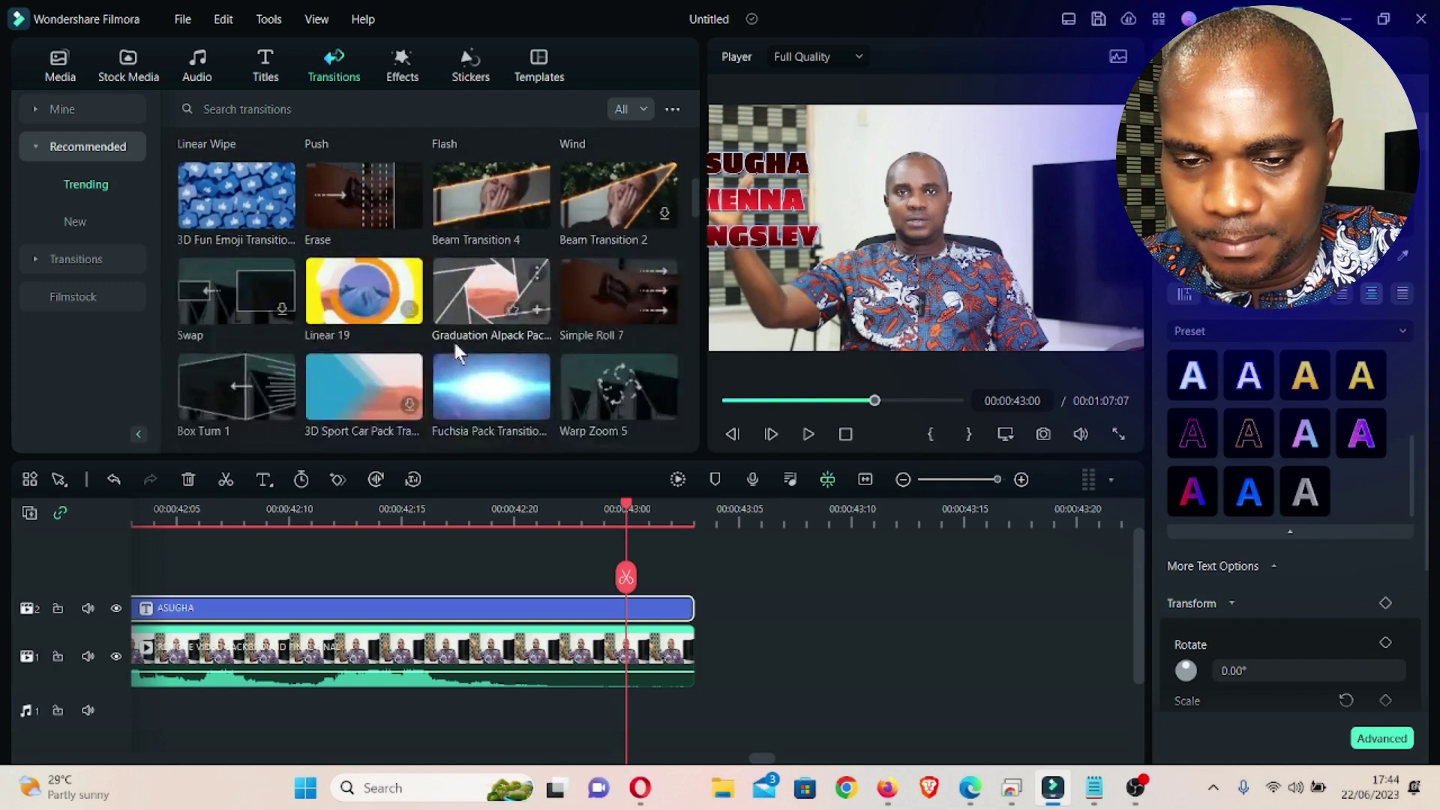
{"action": "scroll", "coordinate": [327, 310], "scroll_direction": "down", "scroll_amount": 3}
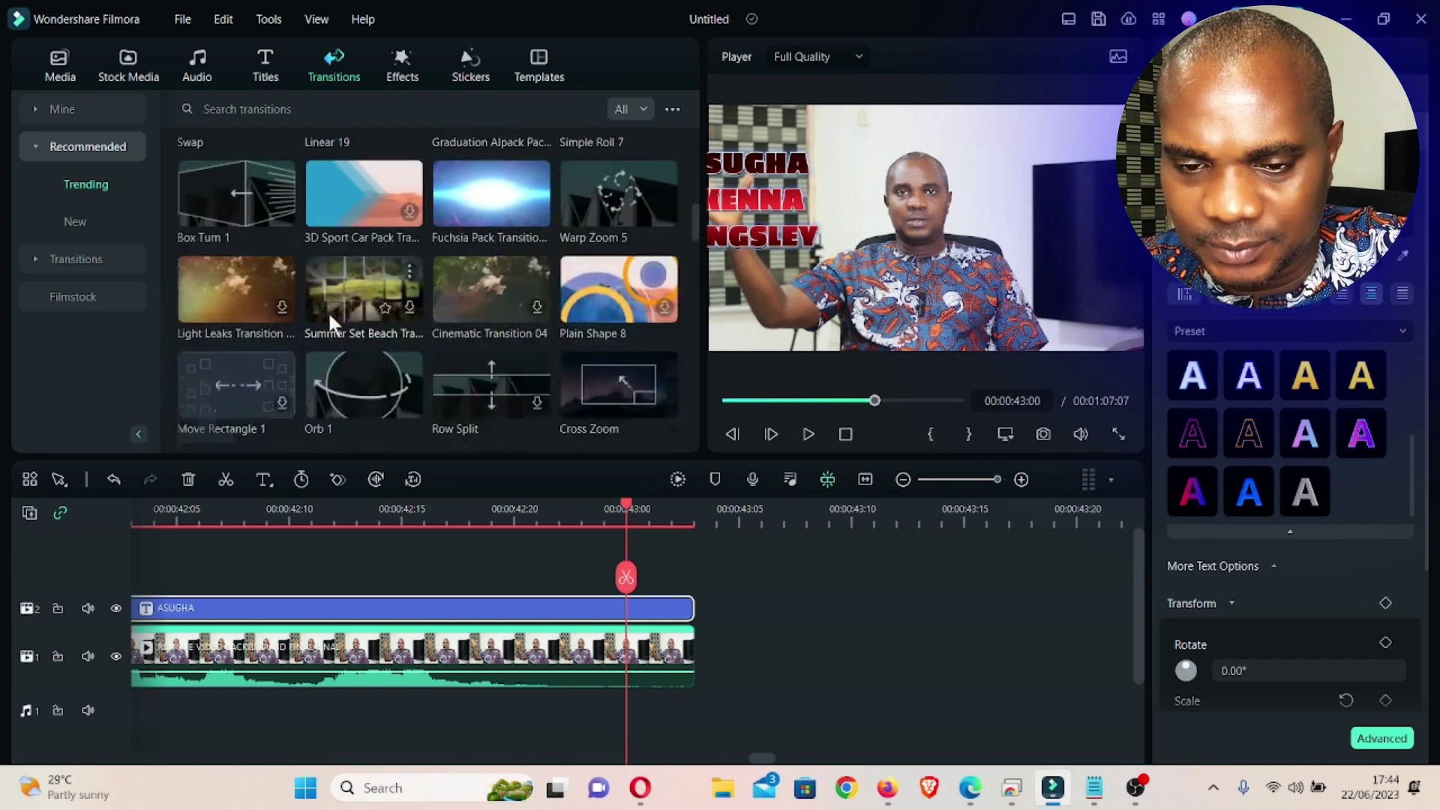
{"action": "scroll", "coordinate": [330, 315], "scroll_direction": "down", "scroll_amount": 3}
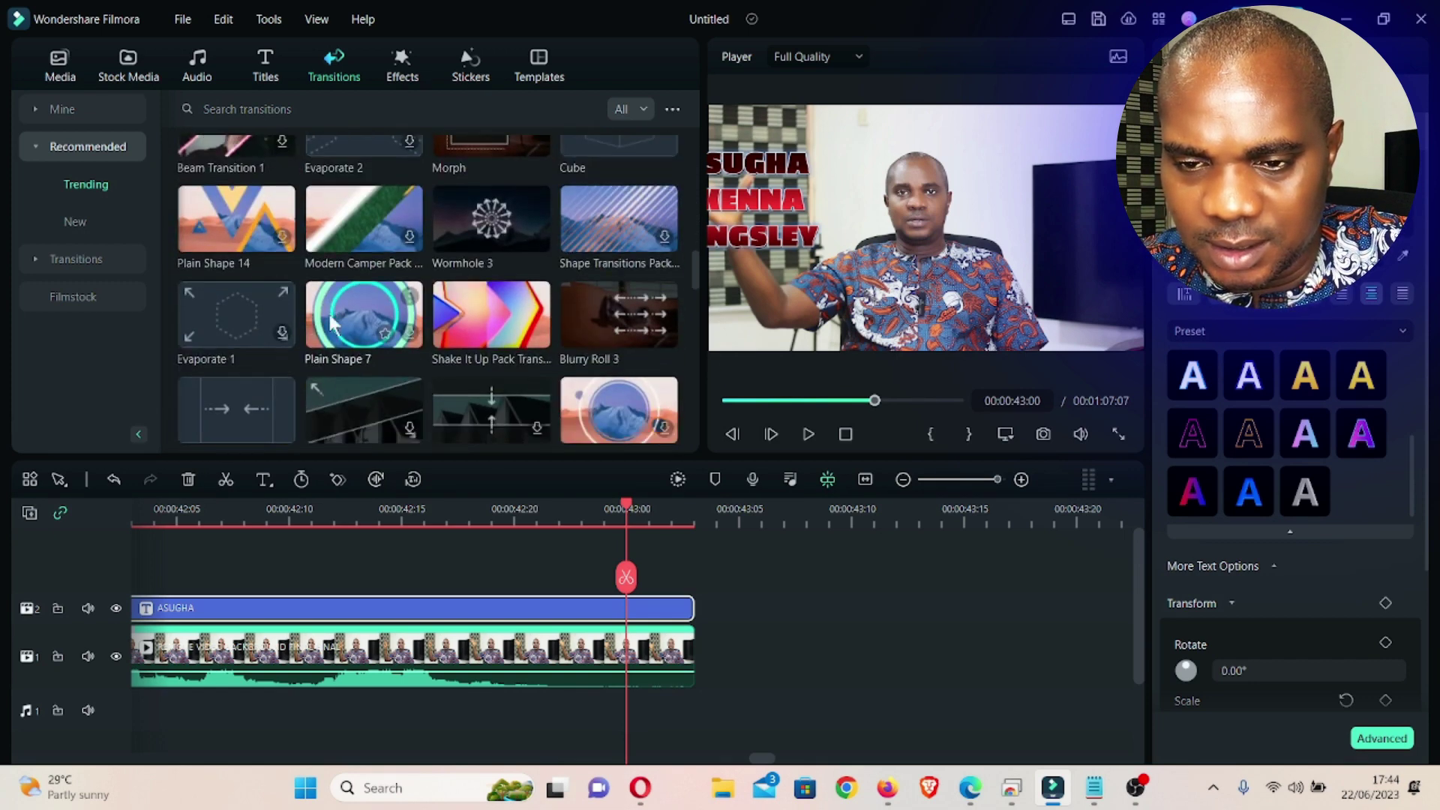
{"action": "scroll", "coordinate": [332, 325], "scroll_direction": "up", "scroll_amount": 2}
{"action": "left_click", "coordinate": [604, 250]}
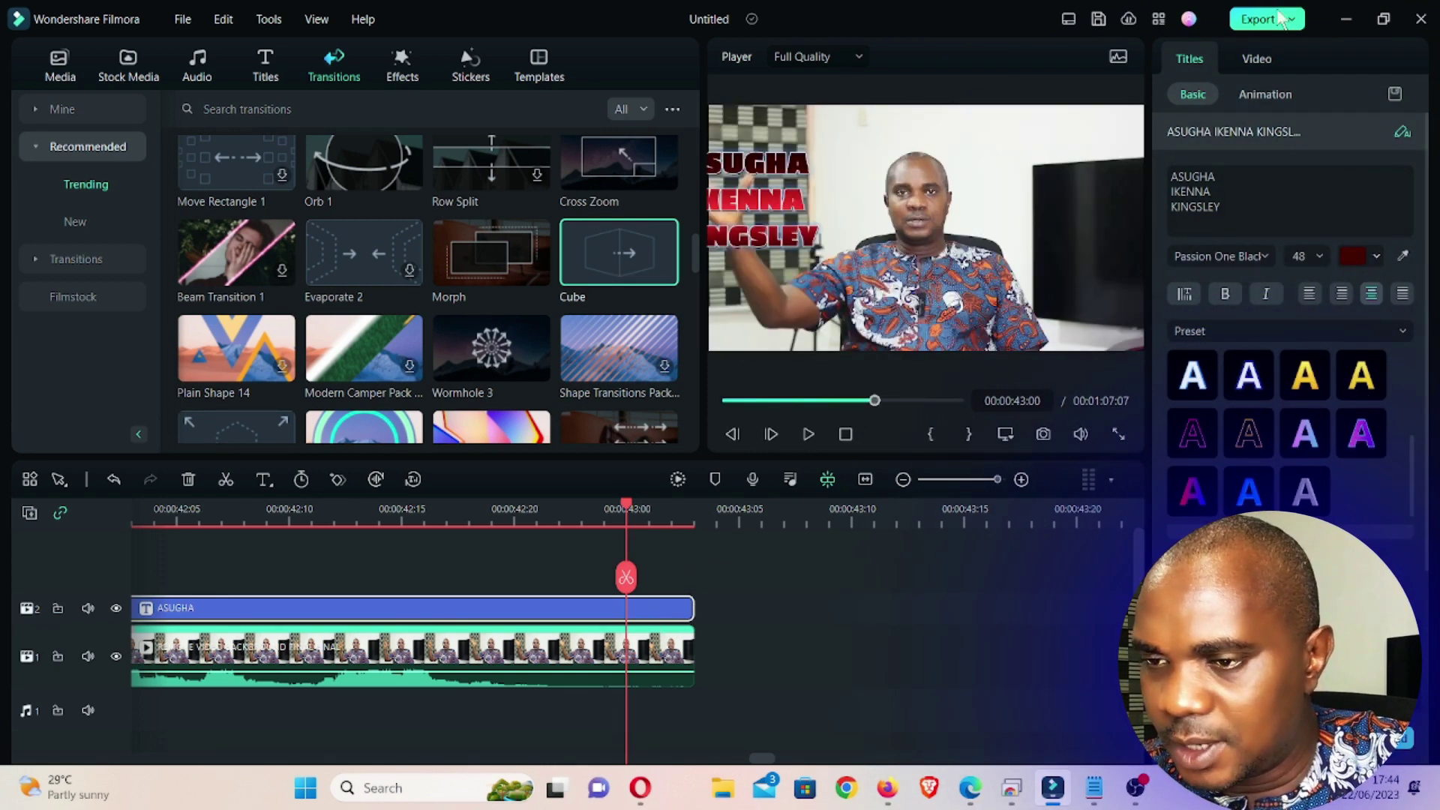
Apply the Slide Right preset video animation to the name title
{"action": "left_click", "coordinate": [1252, 97]}
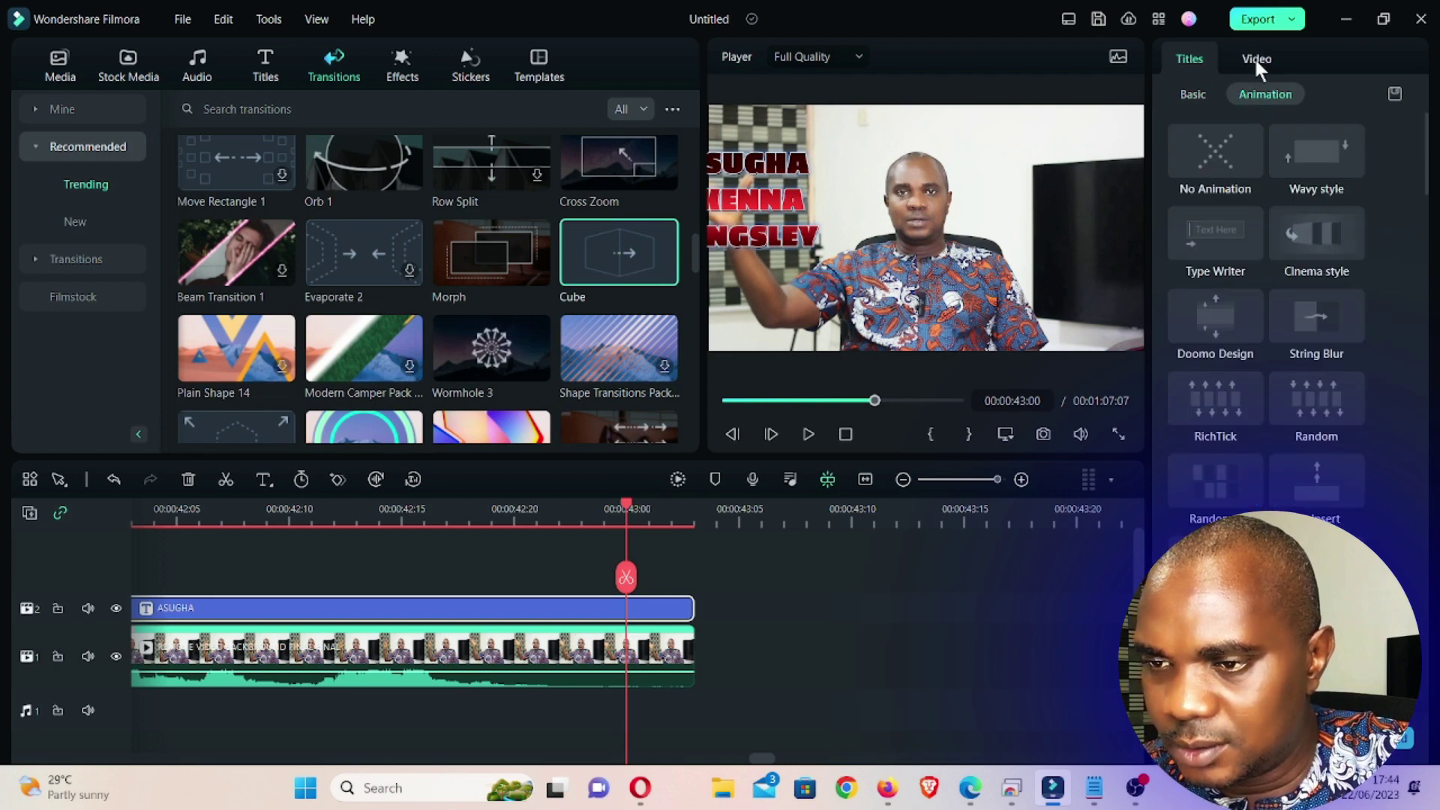
{"action": "left_click", "coordinate": [1253, 60]}
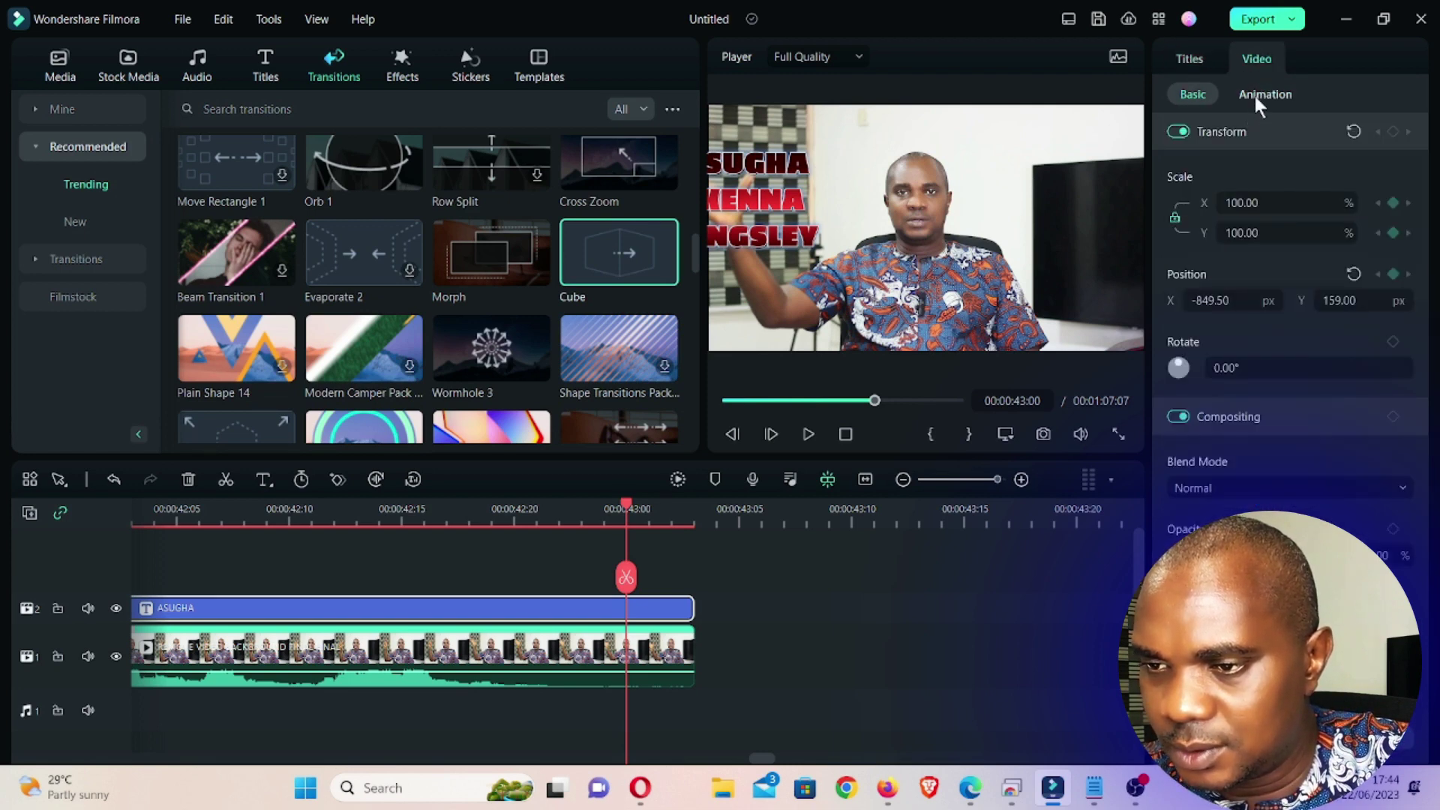
{"action": "left_click", "coordinate": [1253, 96]}
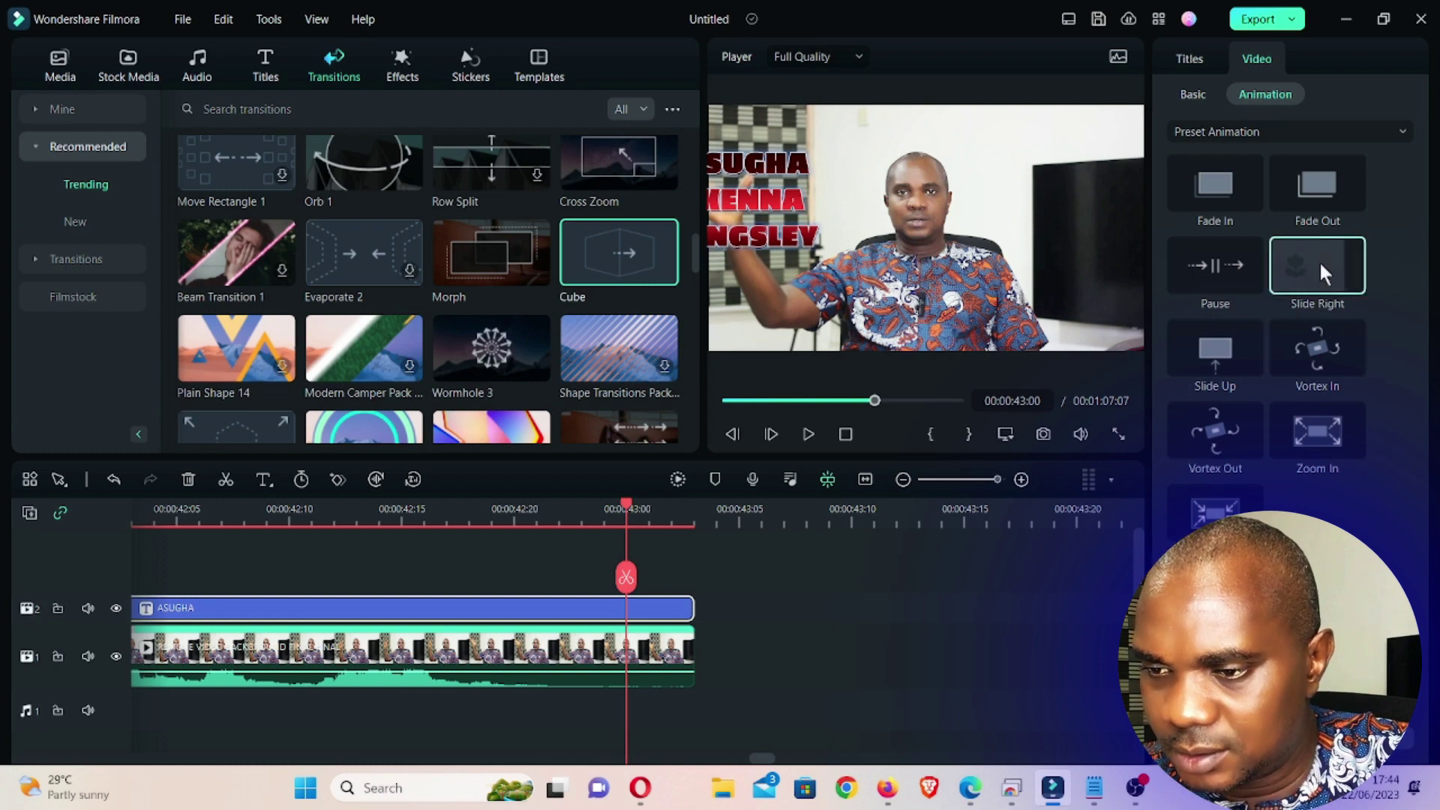
{"action": "left_click_drag", "start_coordinate": [1320, 264], "coordinate": [660, 630]}
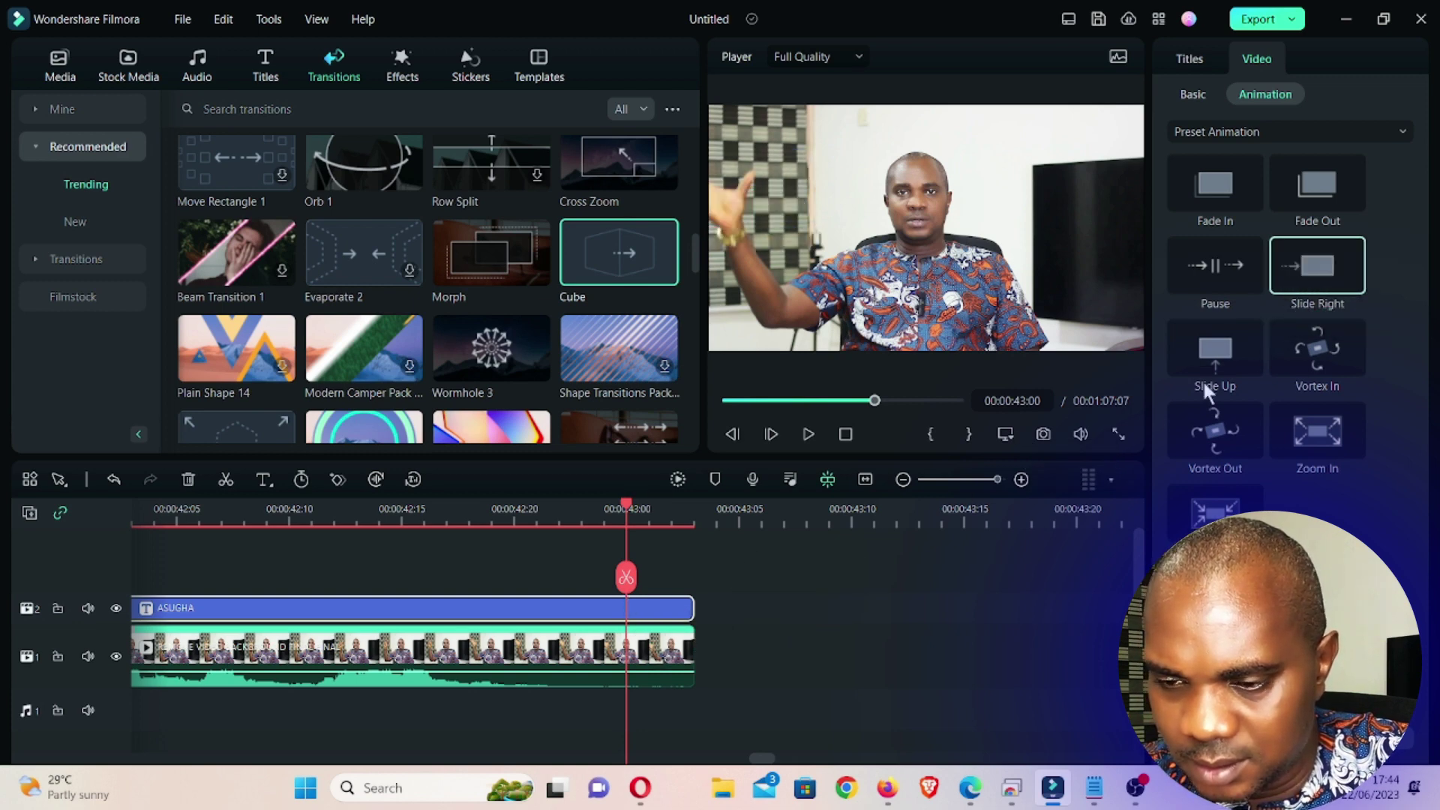
{"action": "left_click", "coordinate": [1319, 267]}
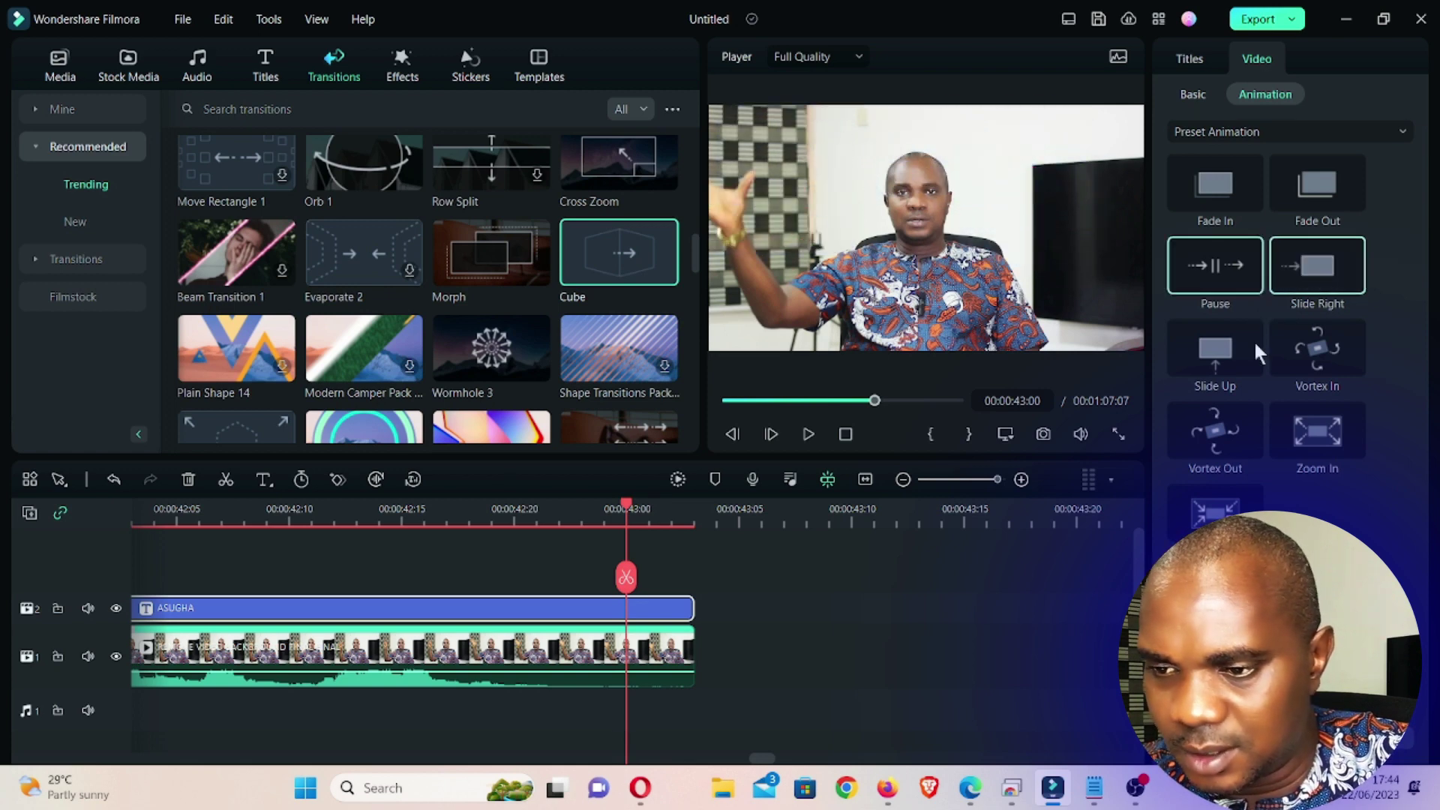
Add the Dissolve transition to the end of the name title on the timeline
{"action": "left_click", "coordinate": [621, 250]}
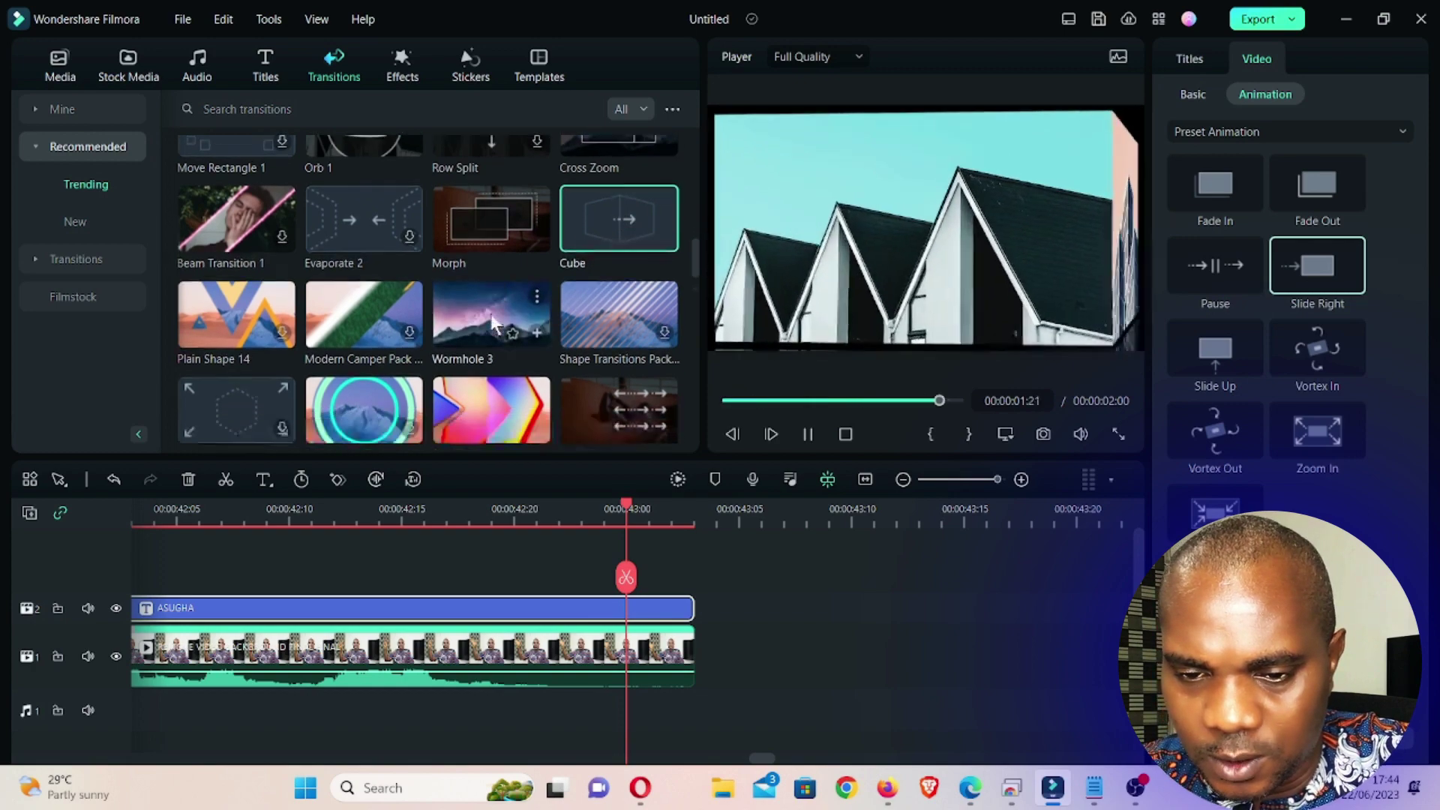
{"action": "scroll", "coordinate": [492, 318], "scroll_direction": "down", "scroll_amount": 5}
{"action": "scroll", "coordinate": [492, 316], "scroll_direction": "down", "scroll_amount": 1}
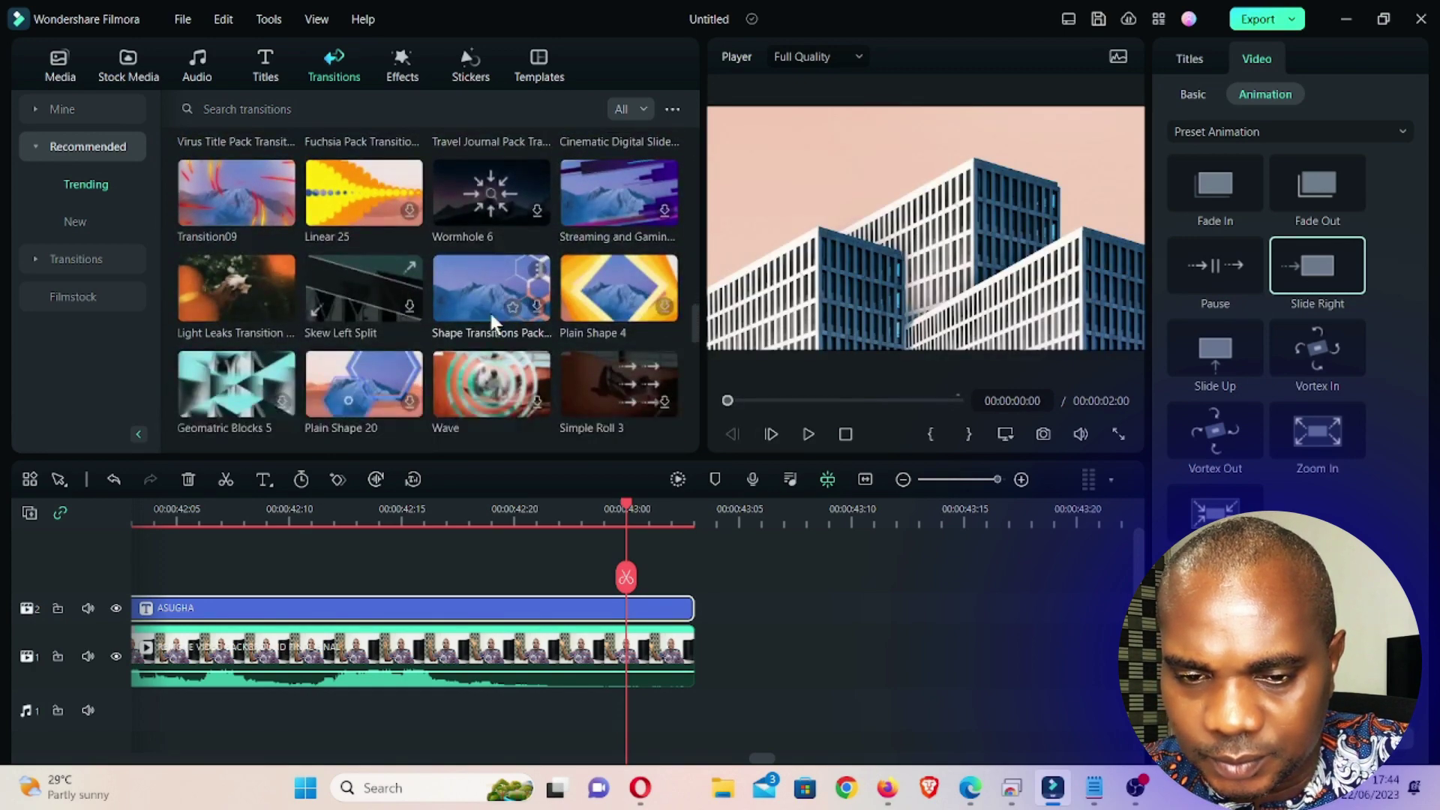
{"action": "scroll", "coordinate": [492, 316], "scroll_direction": "up", "scroll_amount": 2}
{"action": "scroll", "coordinate": [491, 316], "scroll_direction": "down", "scroll_amount": 3}
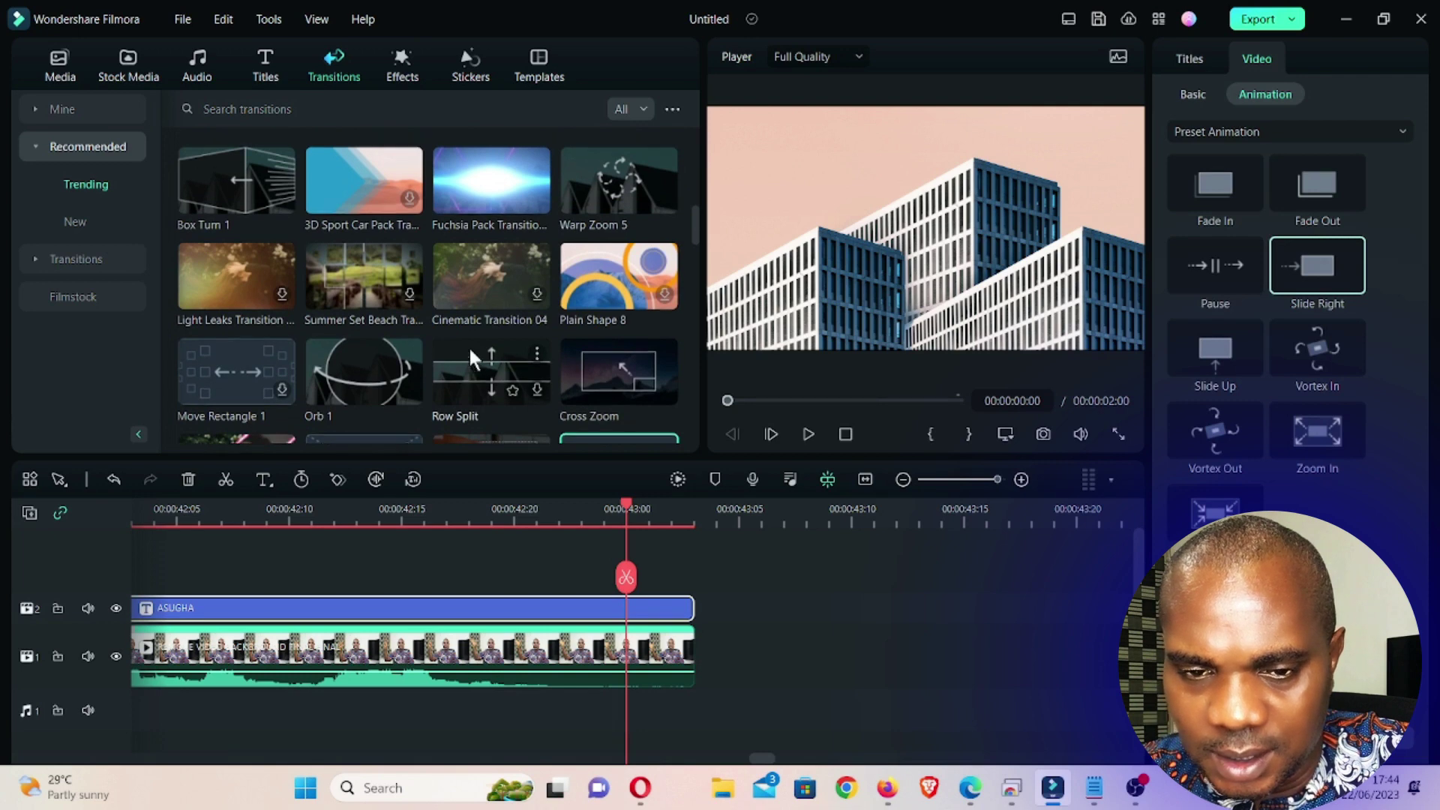
{"action": "scroll", "coordinate": [480, 356], "scroll_direction": "up", "scroll_amount": 3}
{"action": "scroll", "coordinate": [439, 343], "scroll_direction": "up", "scroll_amount": 3}
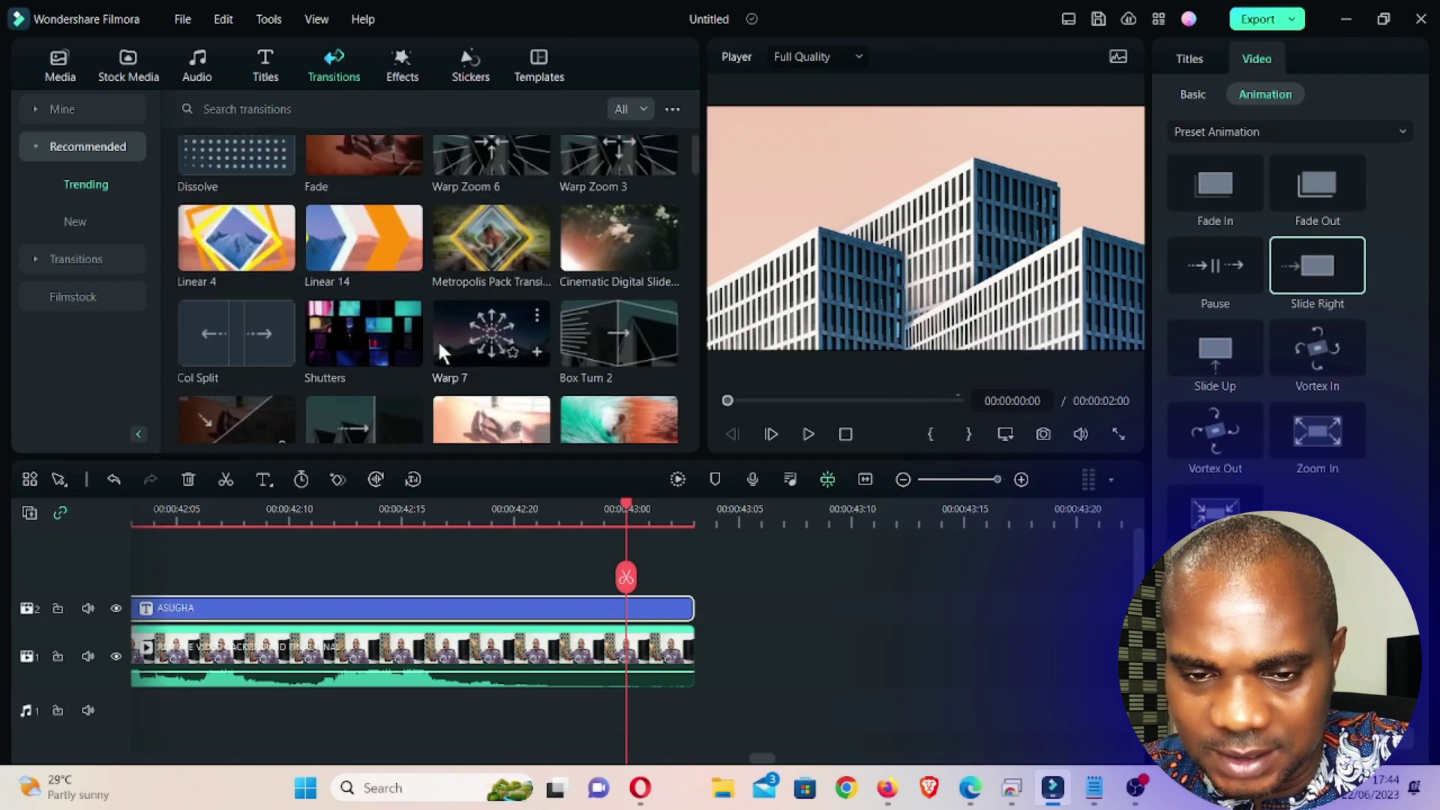
{"action": "scroll", "coordinate": [438, 343], "scroll_direction": "up", "scroll_amount": 1}
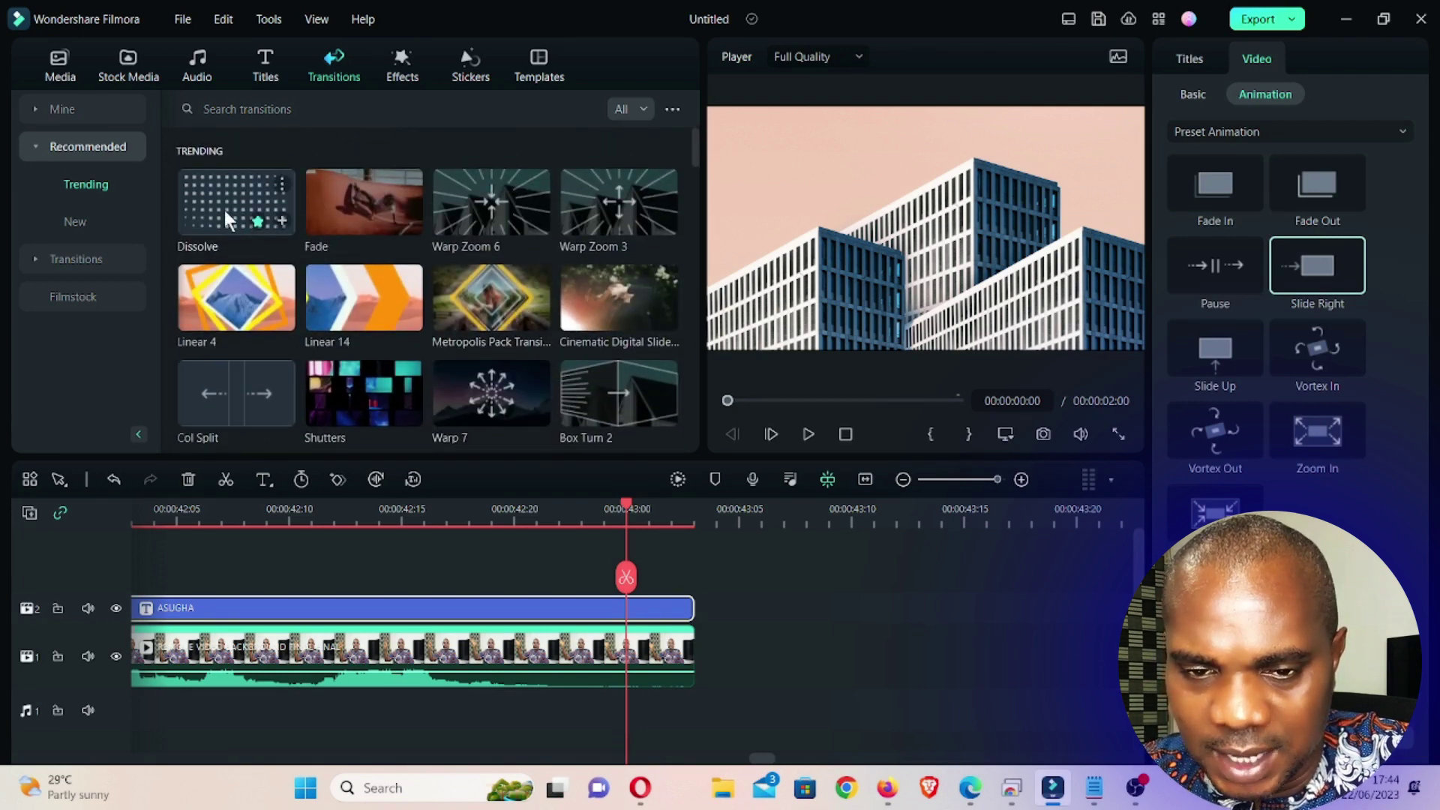
{"action": "left_click_drag", "start_coordinate": [223, 210], "coordinate": [671, 628]}
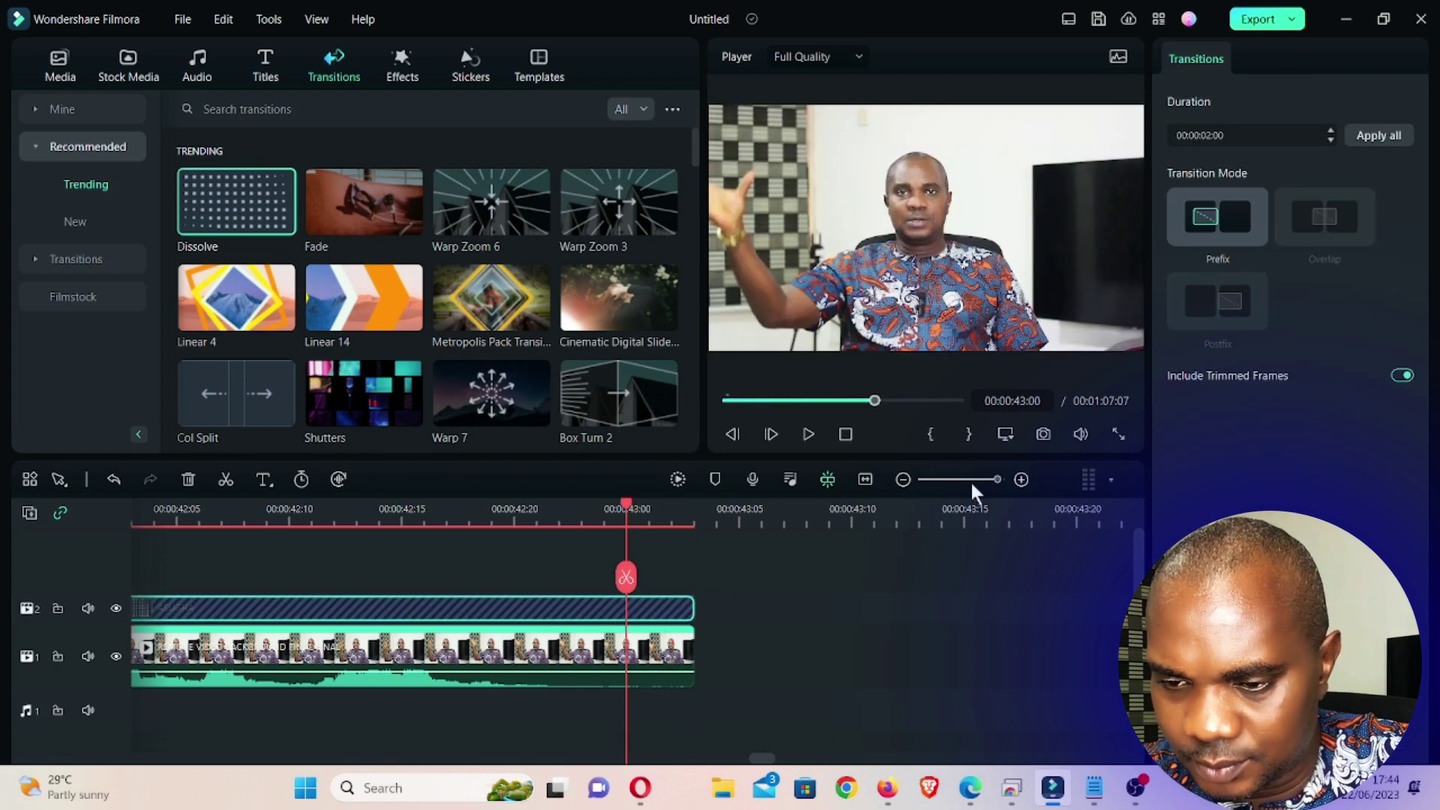
Shorten the title's Dissolve transition to 00:00:01:01 and play back the end of the second clip
{"action": "left_click", "coordinate": [972, 480]}
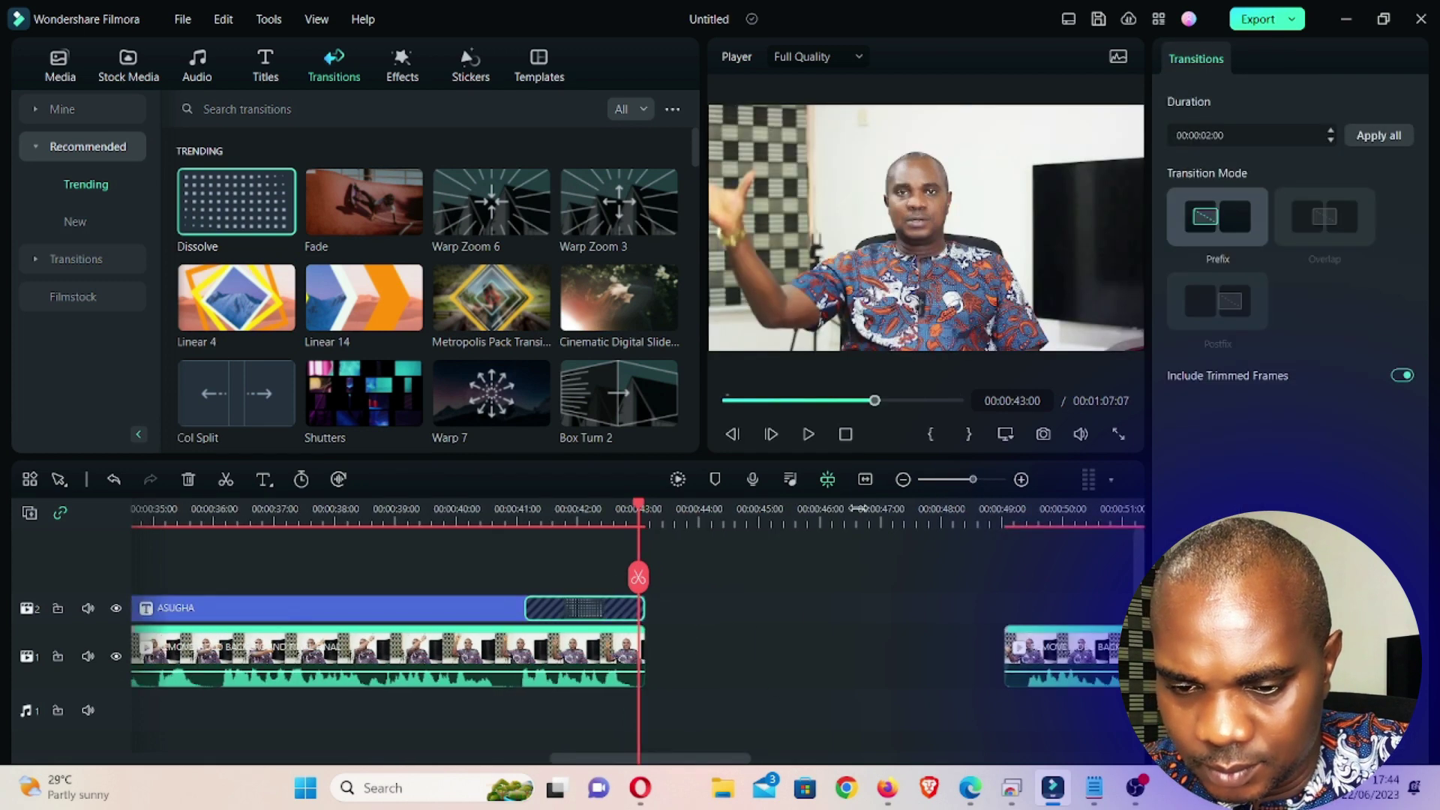
{"action": "left_click_drag", "start_coordinate": [527, 604], "coordinate": [584, 608]}
{"action": "left_click", "coordinate": [544, 509]}
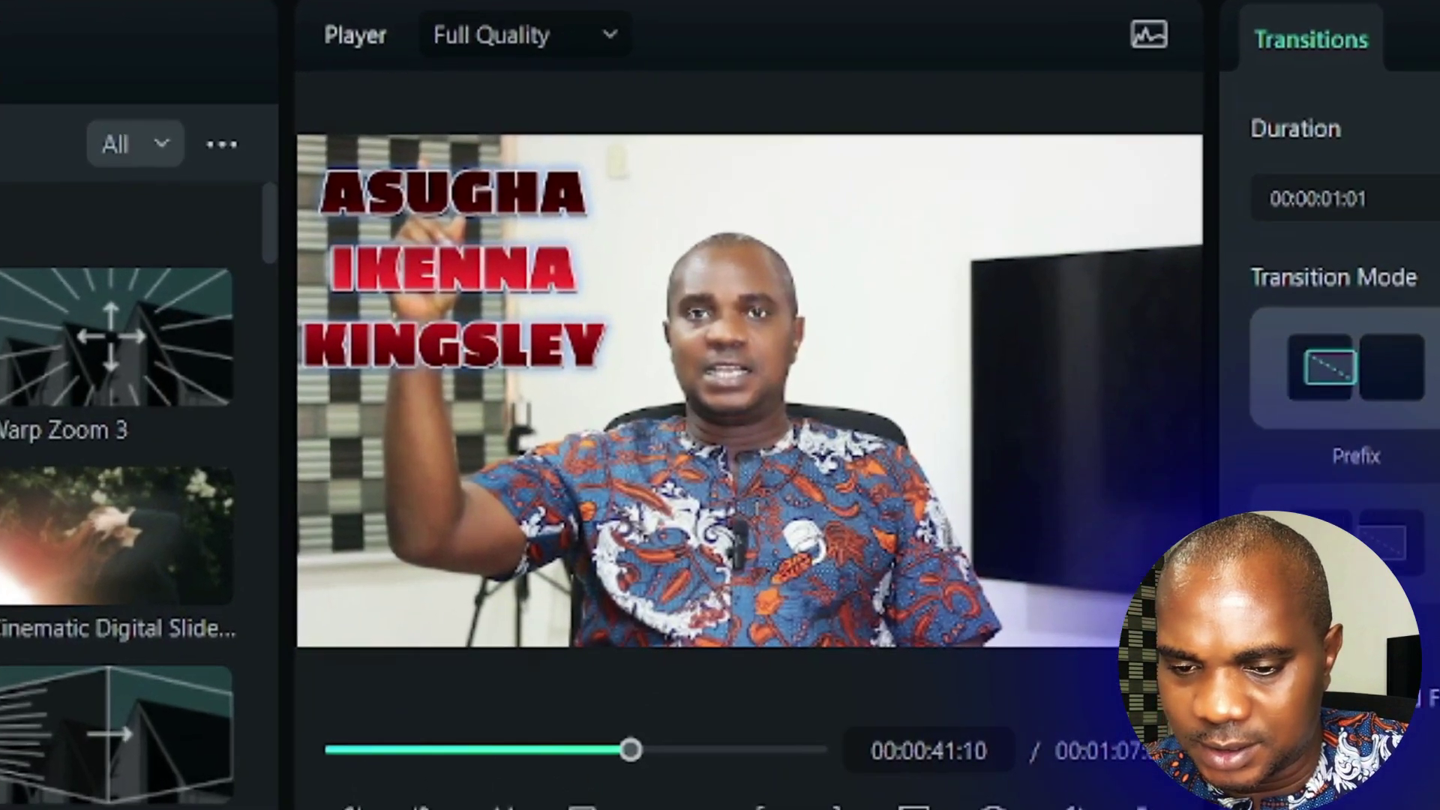
{"action": "key", "text": "space"}
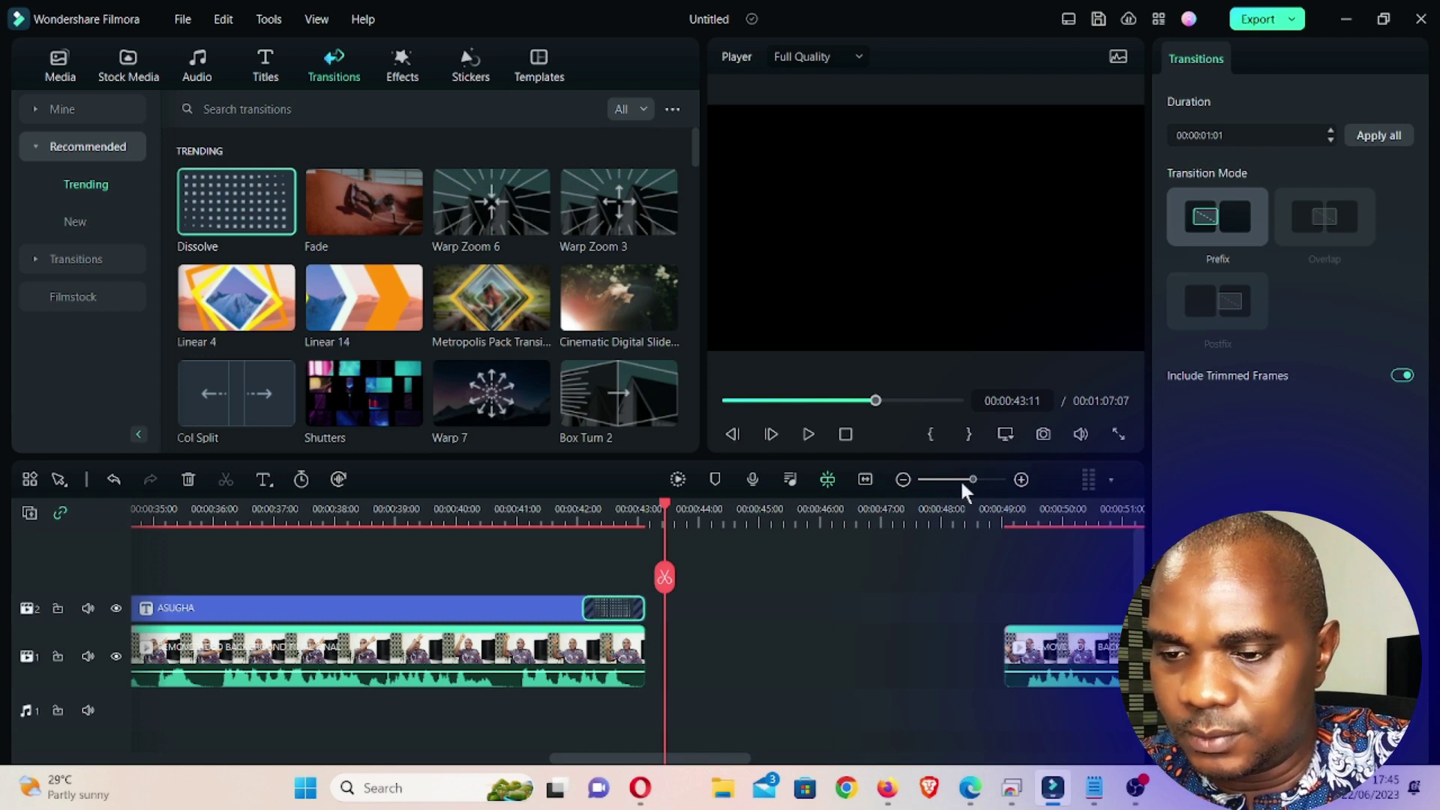
Replace the first clip's title text with "MOTION" and "TRACK" on two lines
{"action": "left_click_drag", "start_coordinate": [960, 478], "coordinate": [952, 478]}
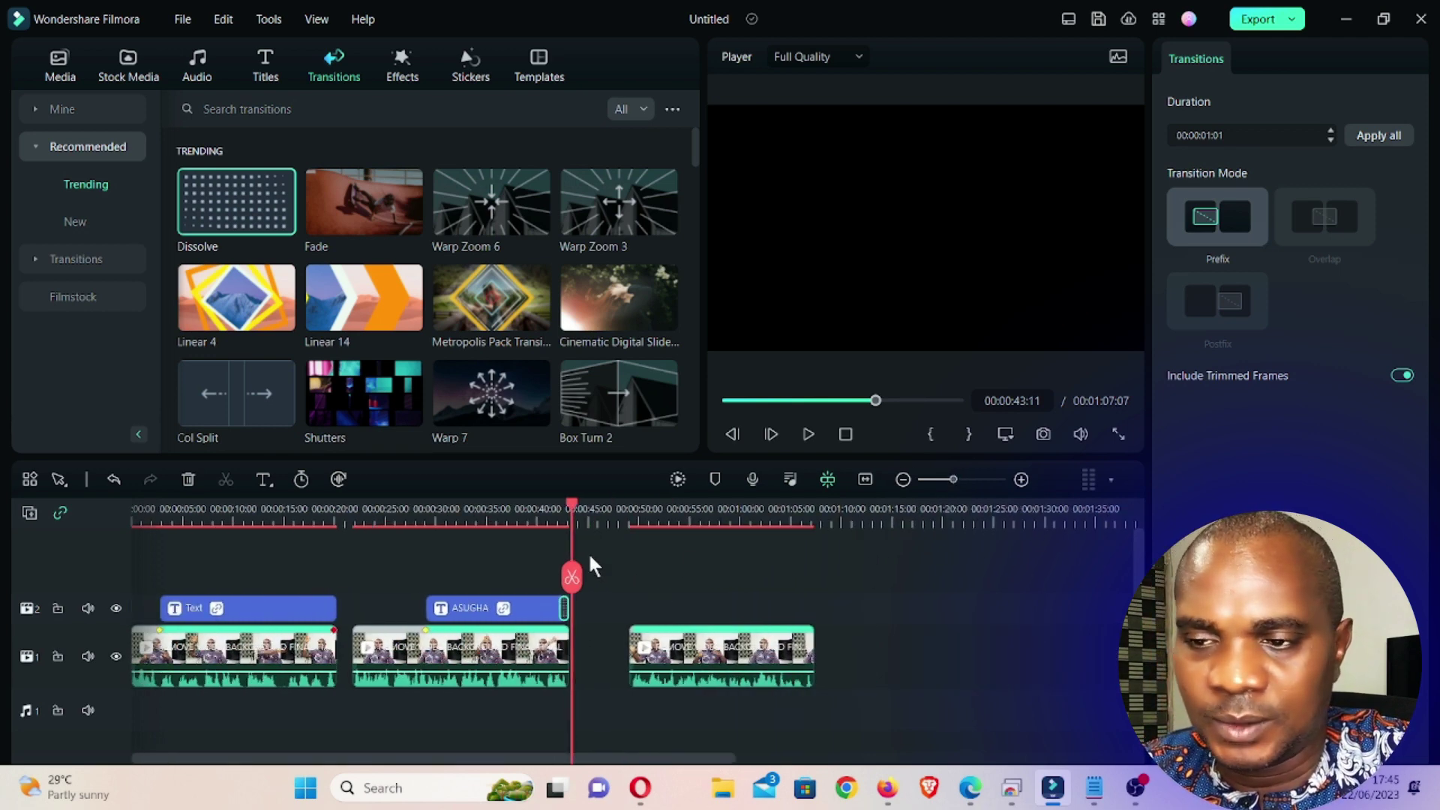
{"action": "left_click", "coordinate": [161, 513]}
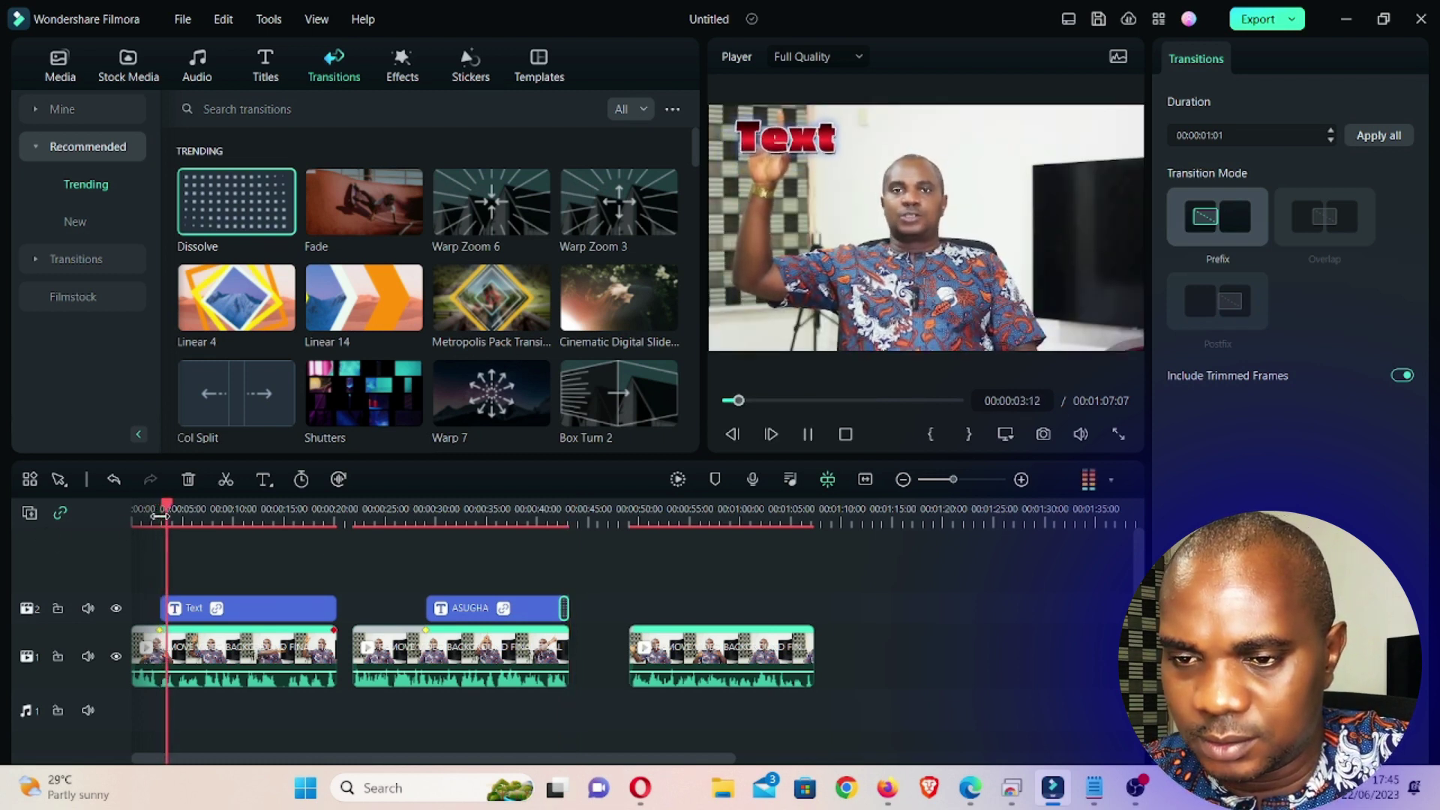
{"action": "left_click", "coordinate": [269, 606]}
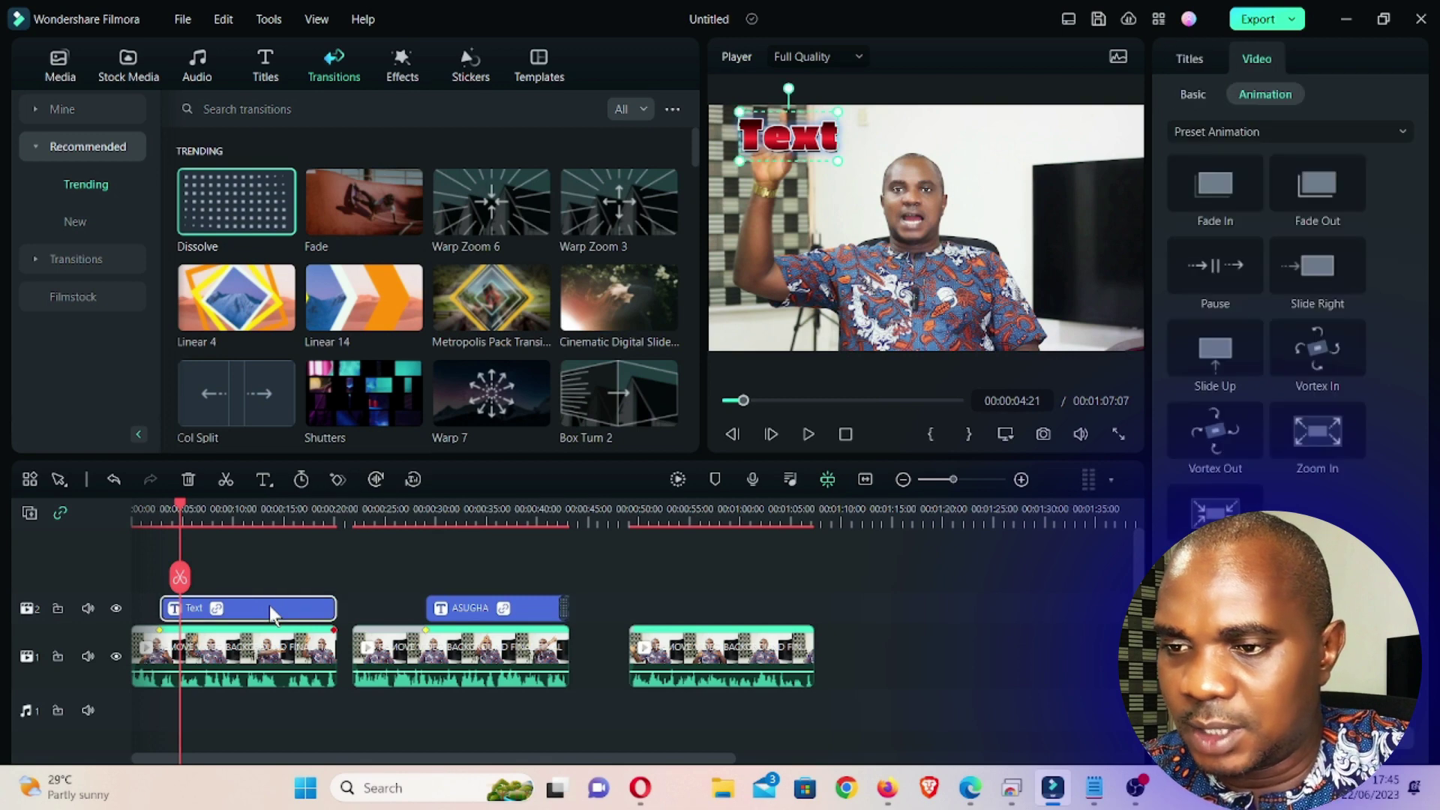
{"action": "left_click", "coordinate": [1197, 94]}
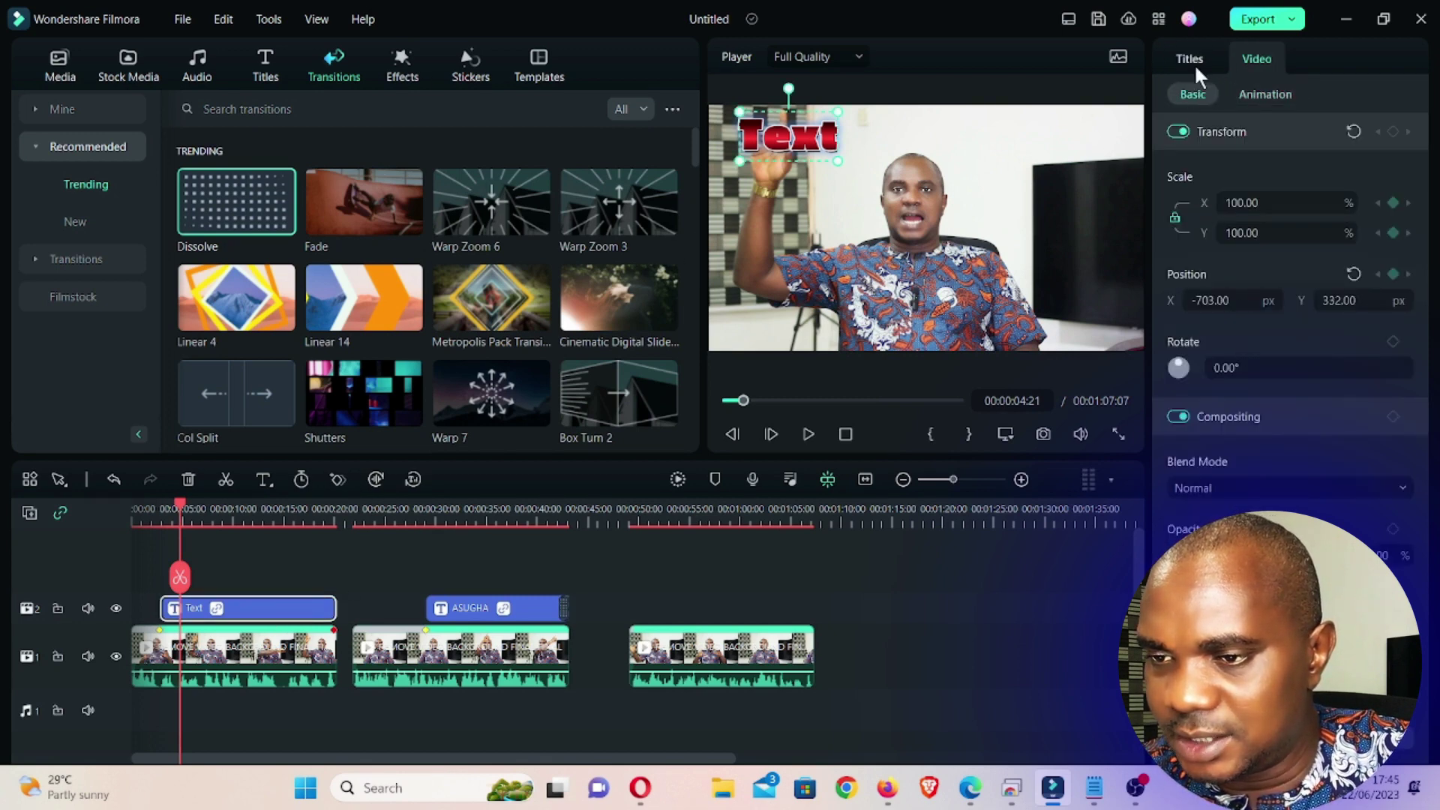
{"action": "left_click", "coordinate": [1194, 63]}
{"action": "left_click_drag", "start_coordinate": [1215, 172], "coordinate": [1144, 178]}
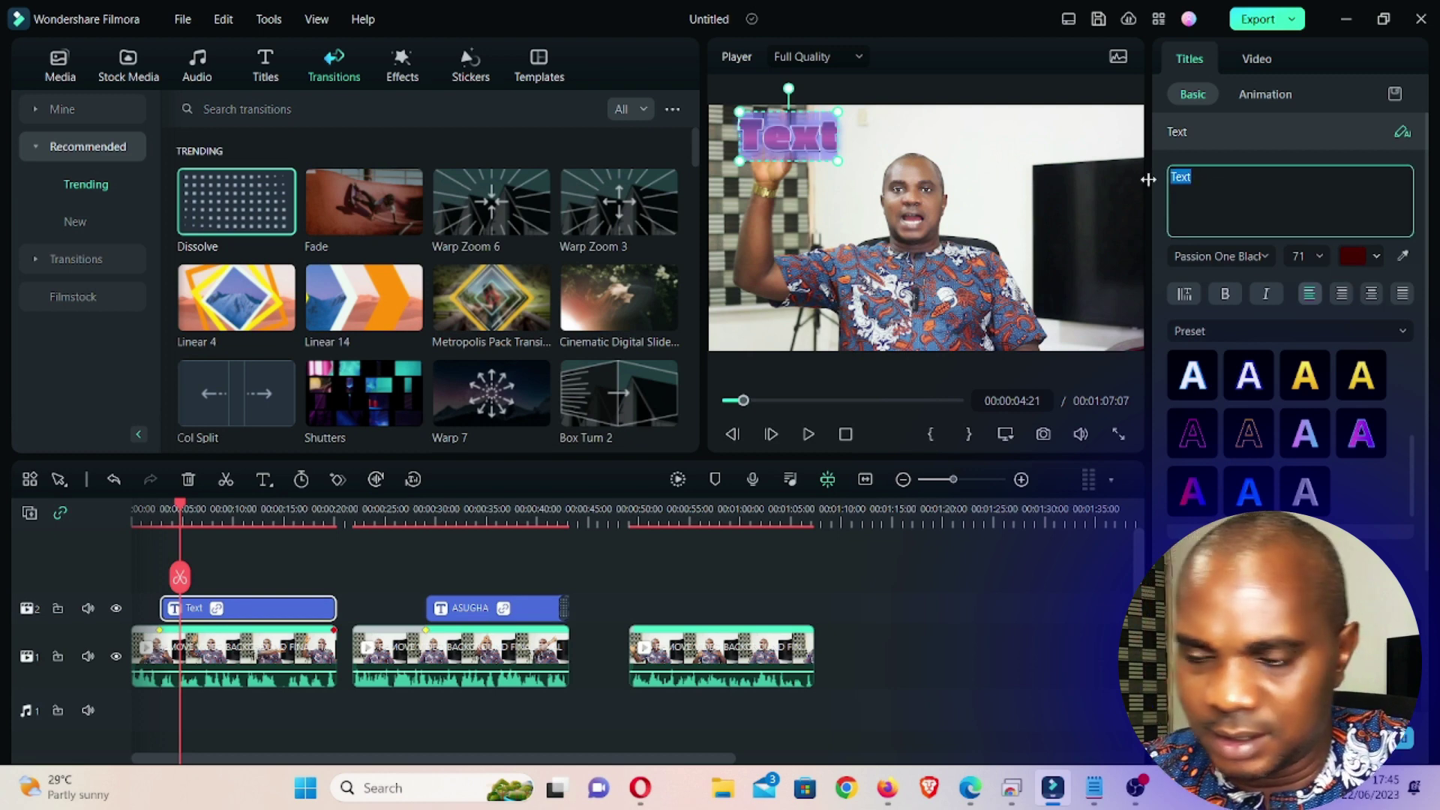
{"action": "type", "text": "motio"}
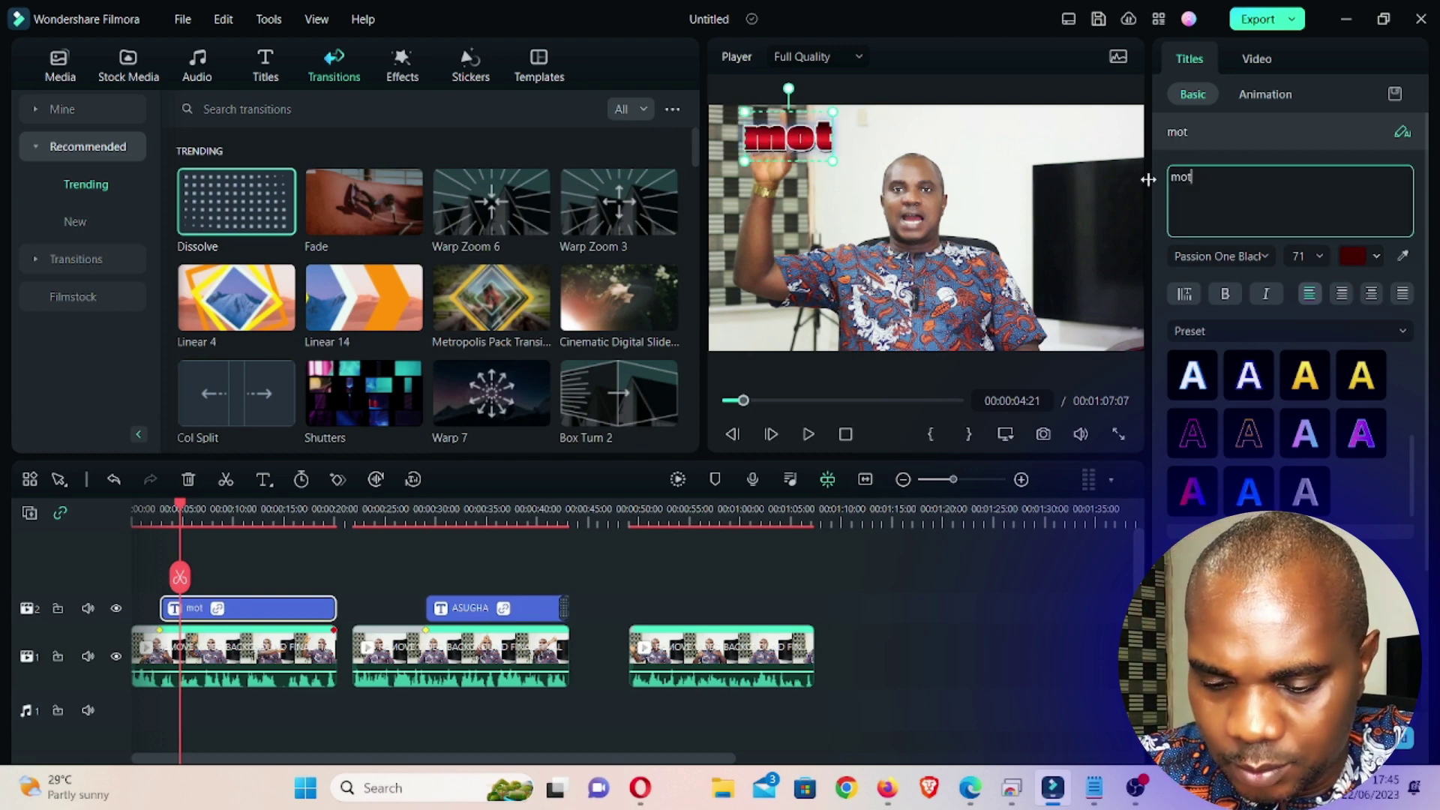
{"action": "key", "text": "BackSpace"}
{"action": "key", "text": "BackSpace"}
{"action": "key", "text": "BackSpace"}
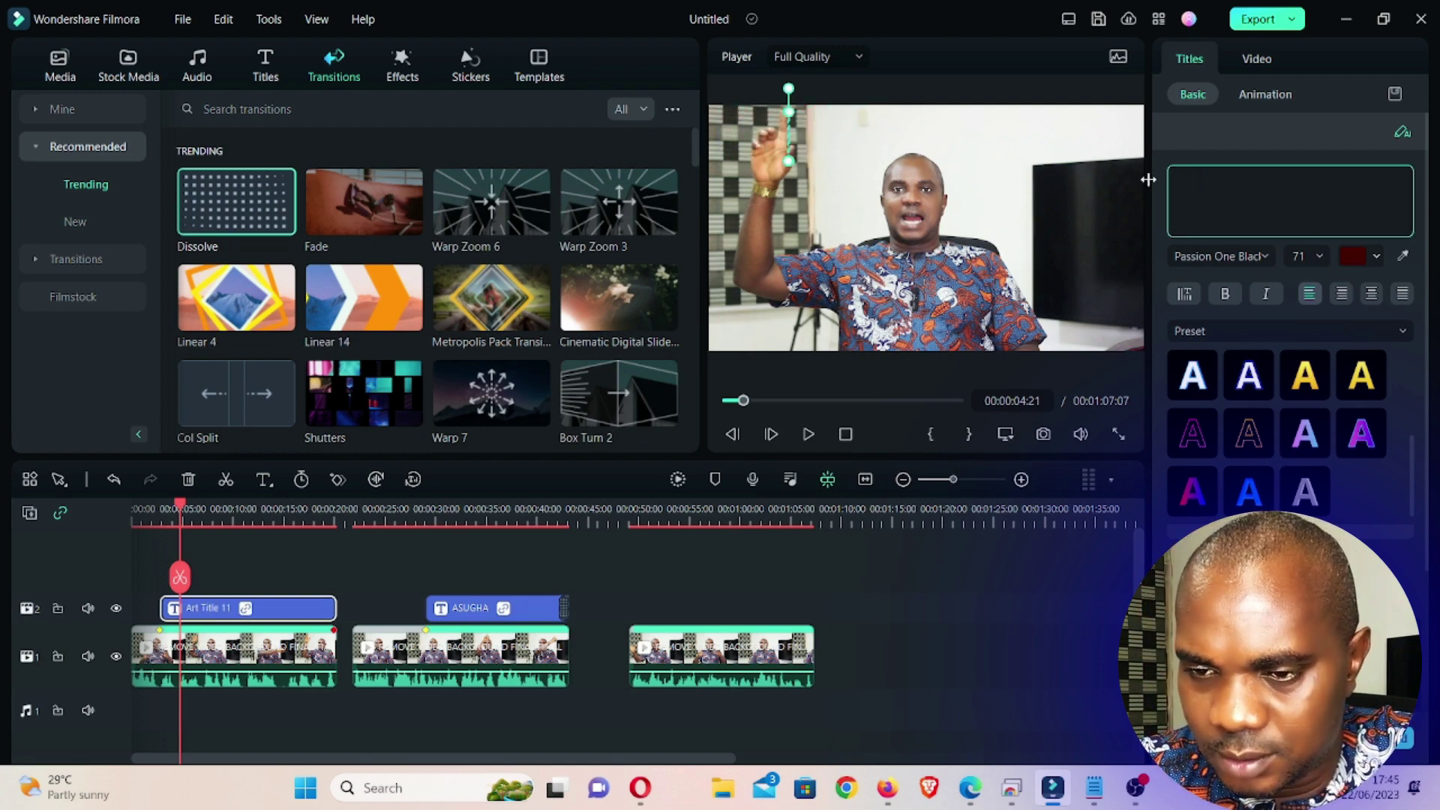
{"action": "type", "text": "MOTION"}
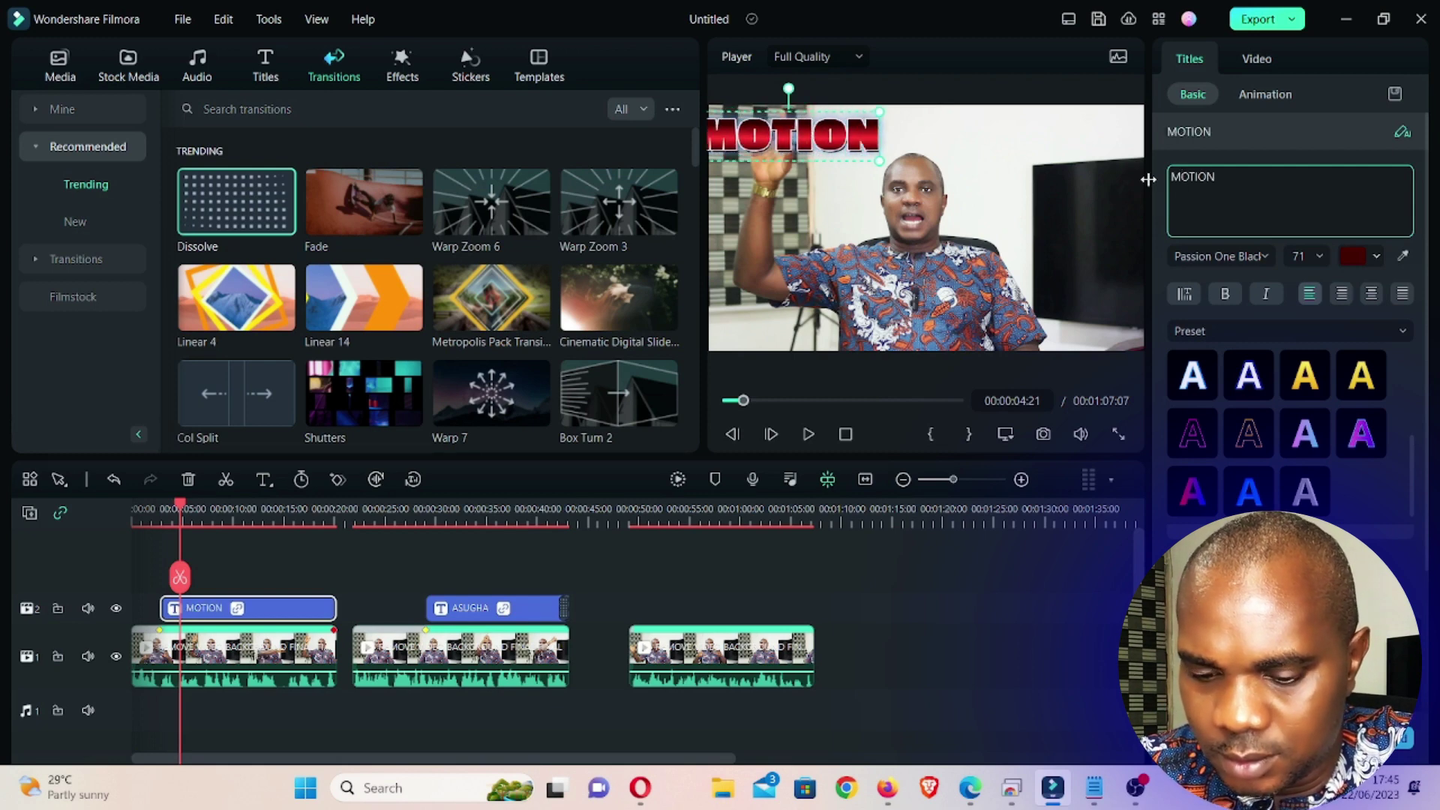
{"action": "key", "text": "Return"}
{"action": "type", "text": "TRACK"}
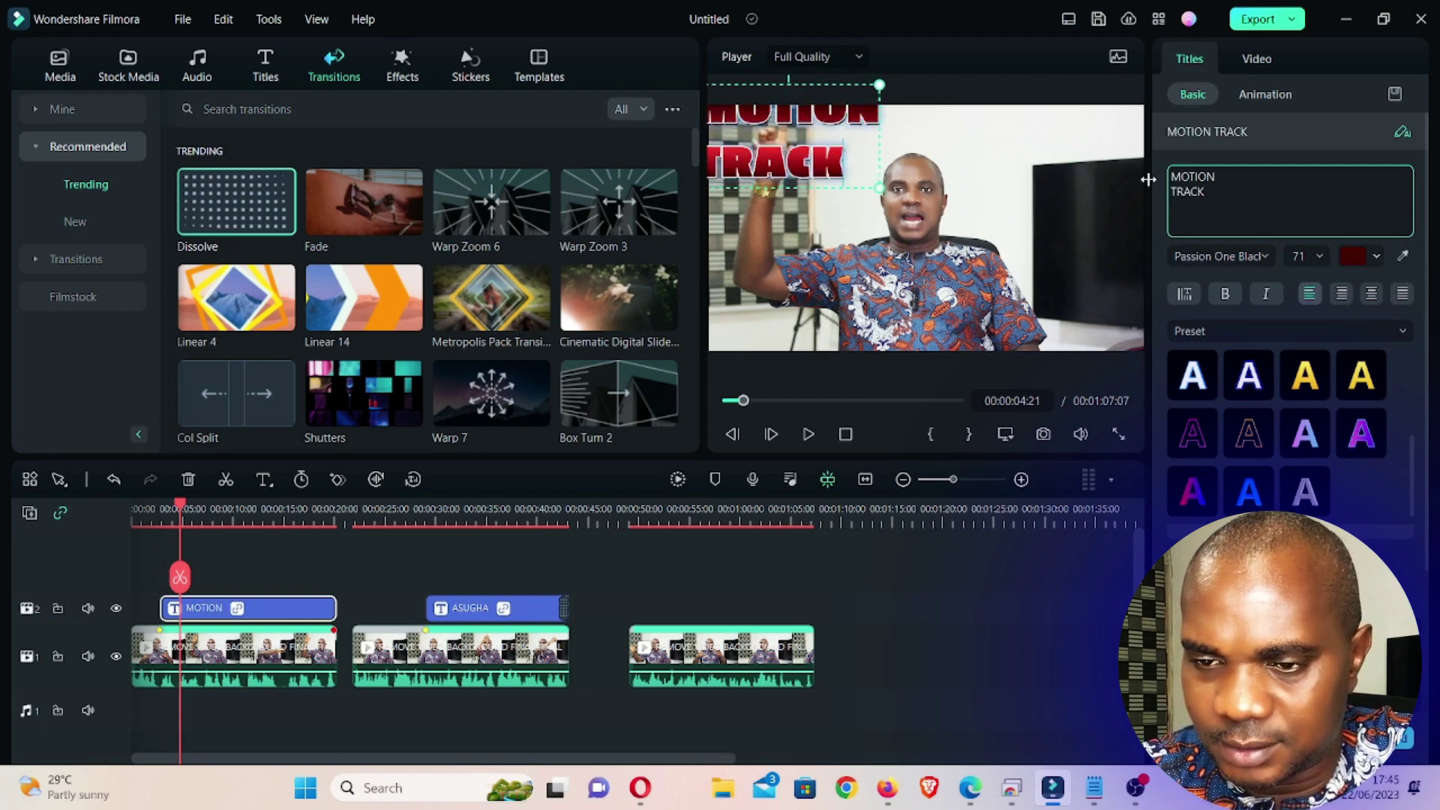
Center-align the two-line title and move it fully into the frame over the raised hand
{"action": "left_click", "coordinate": [1369, 292]}
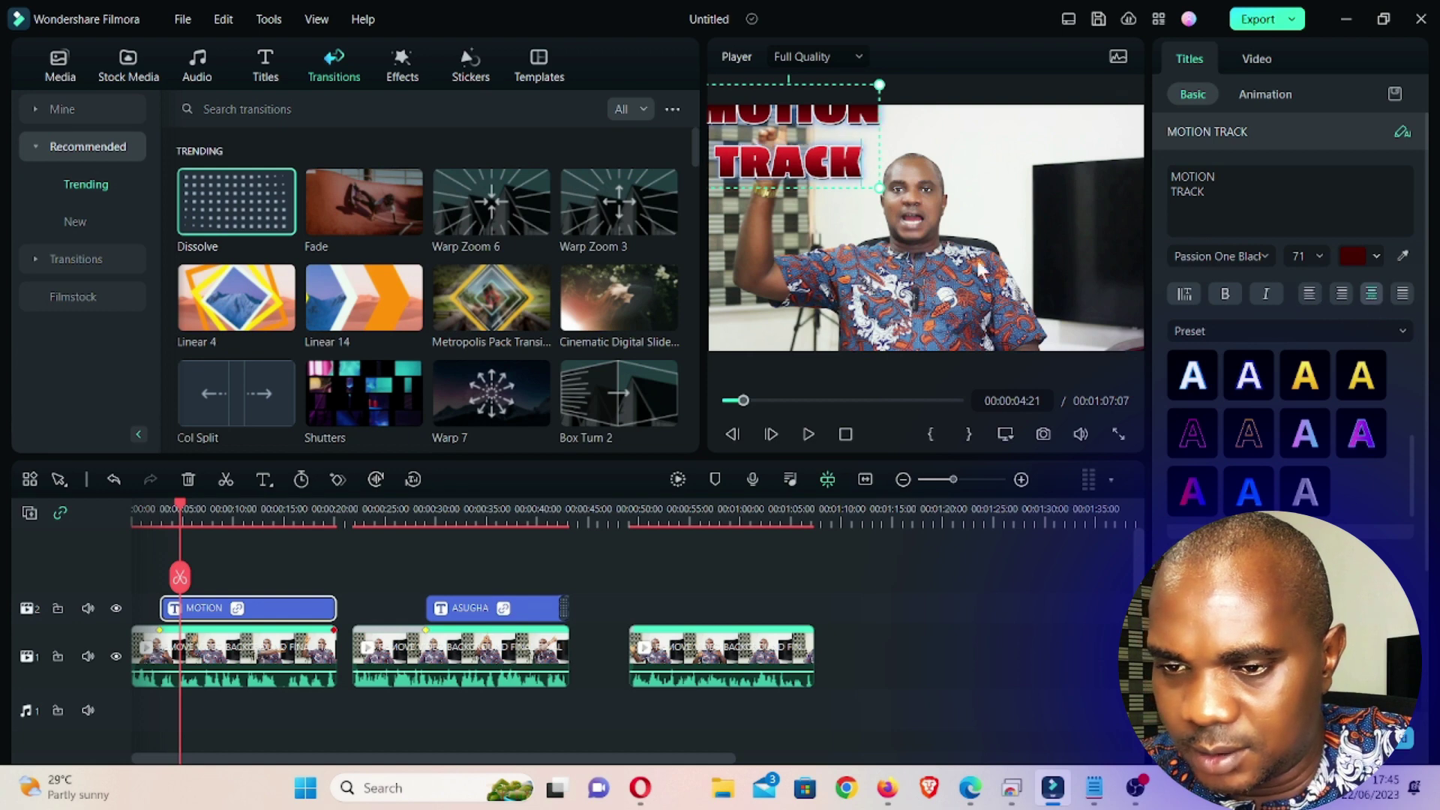
{"action": "left_click", "coordinate": [899, 174]}
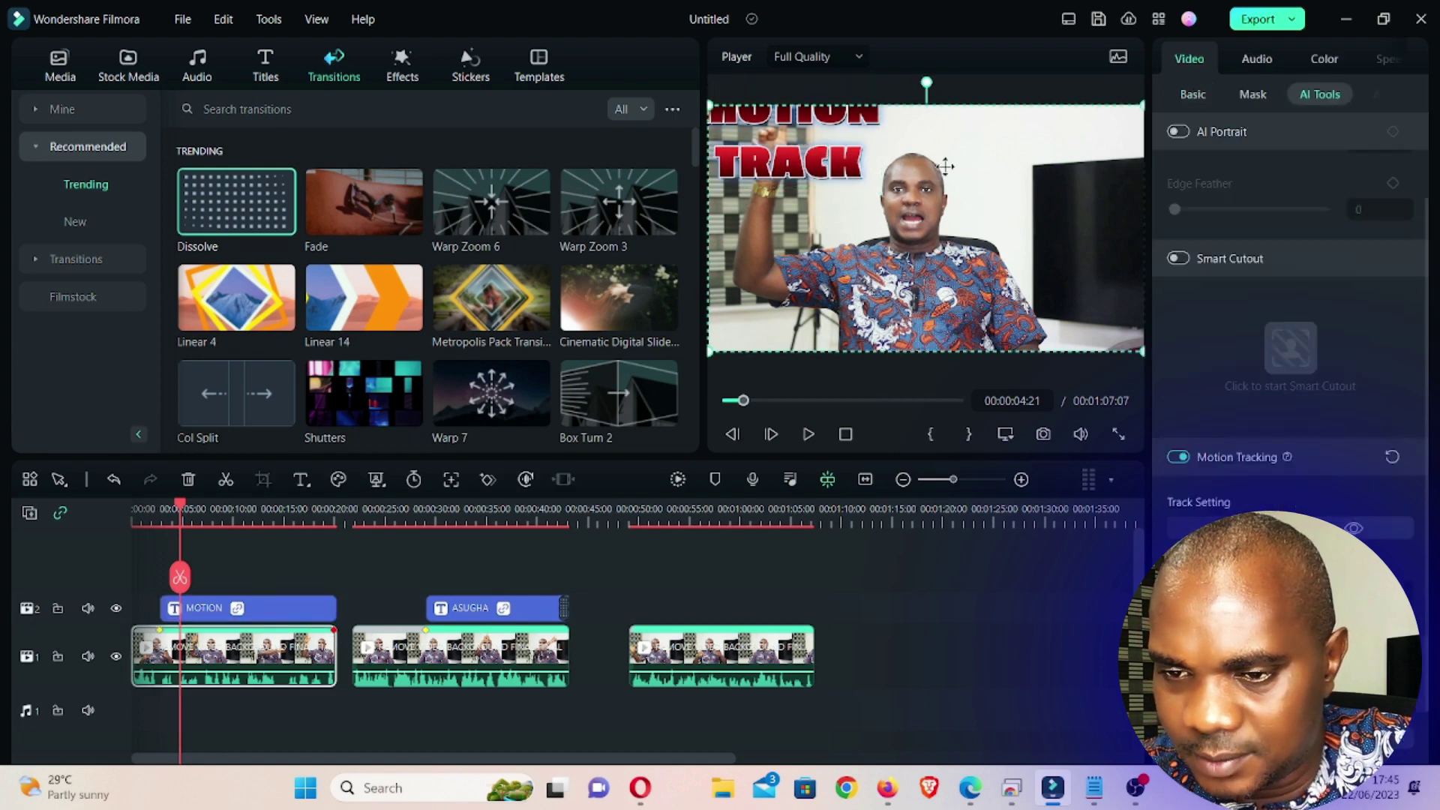
{"action": "left_click", "coordinate": [847, 146]}
{"action": "left_click_drag", "start_coordinate": [836, 150], "coordinate": [851, 174]}
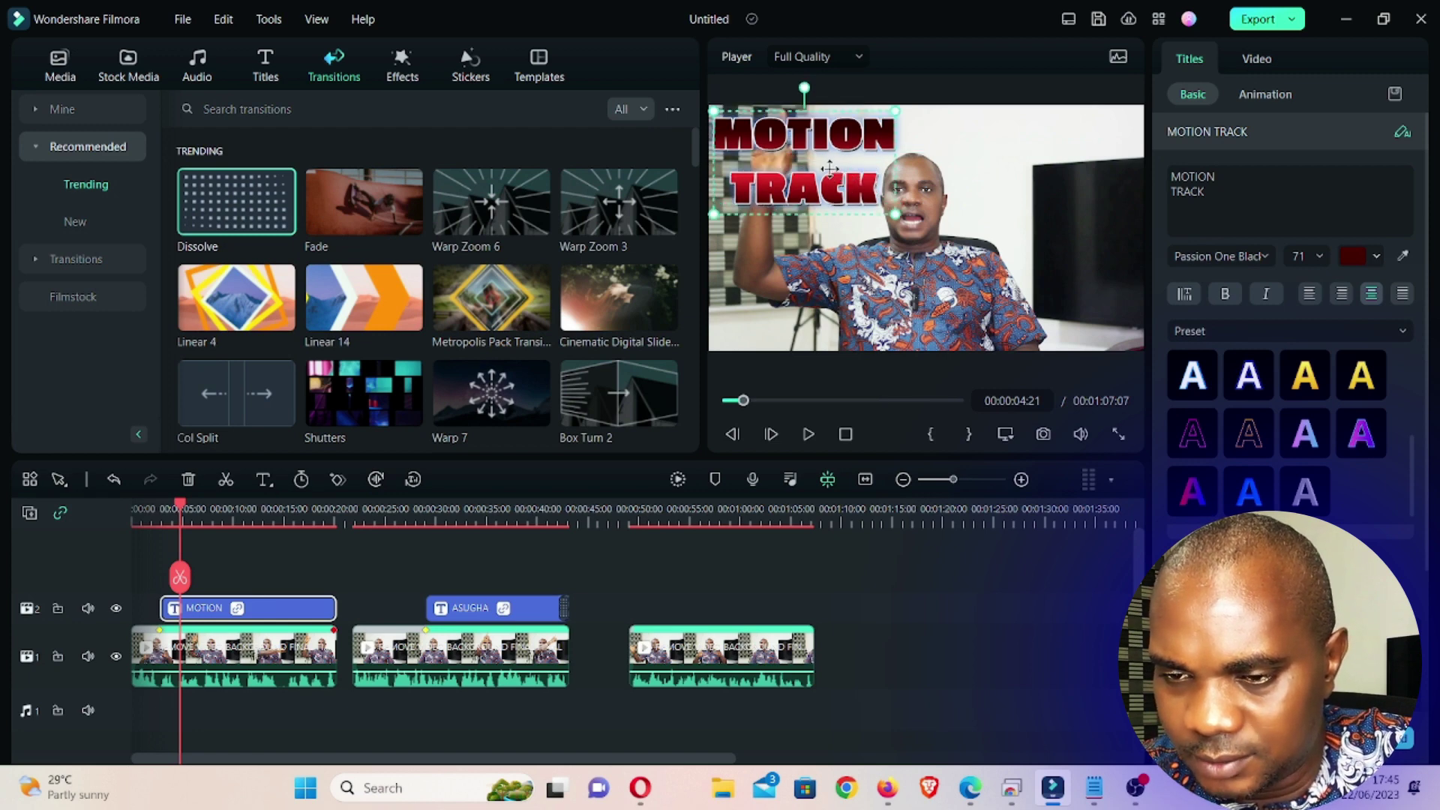
Play back the first clip from just before the MOTION TRACK title to the clip's end
{"action": "left_click", "coordinate": [153, 508]}
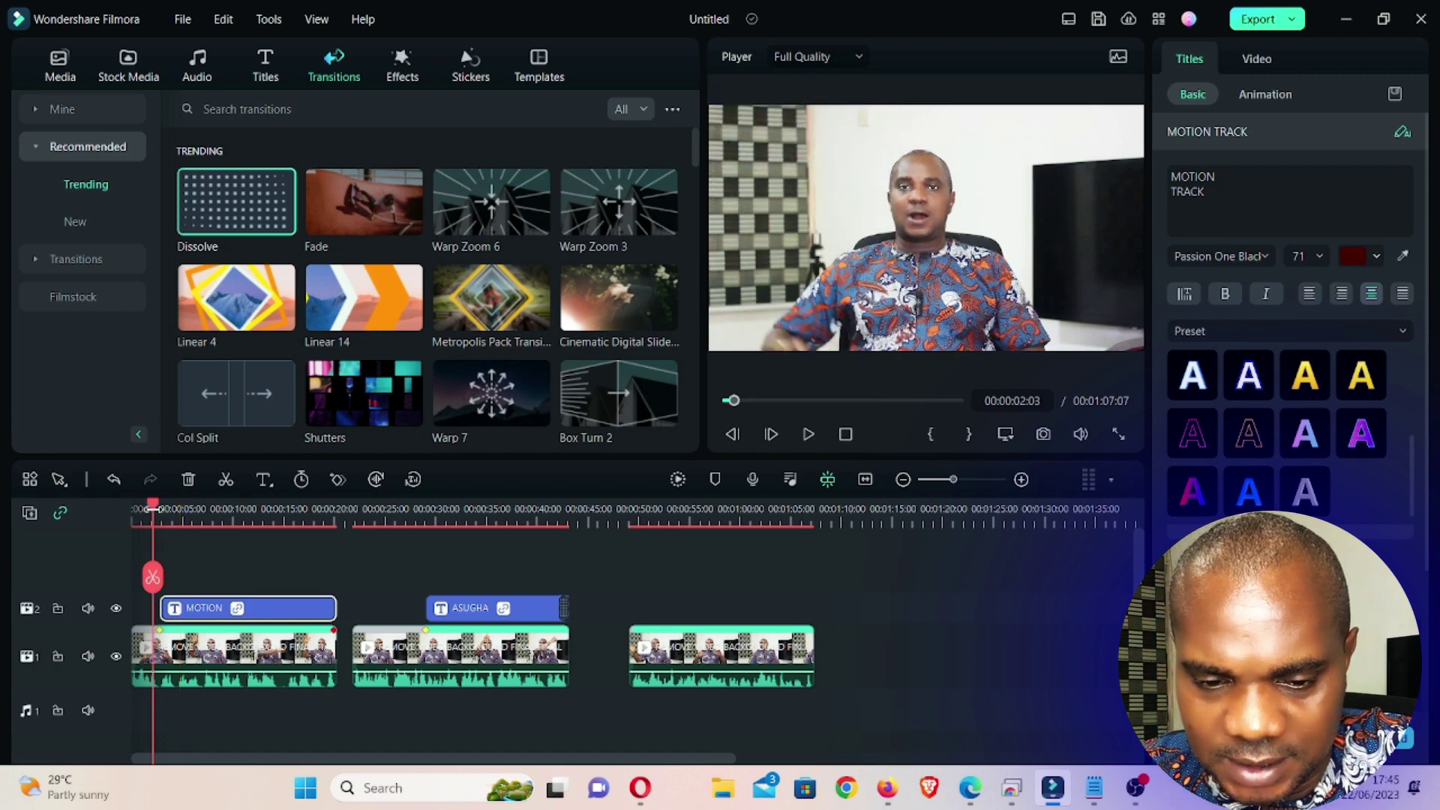
{"action": "key", "text": "space"}
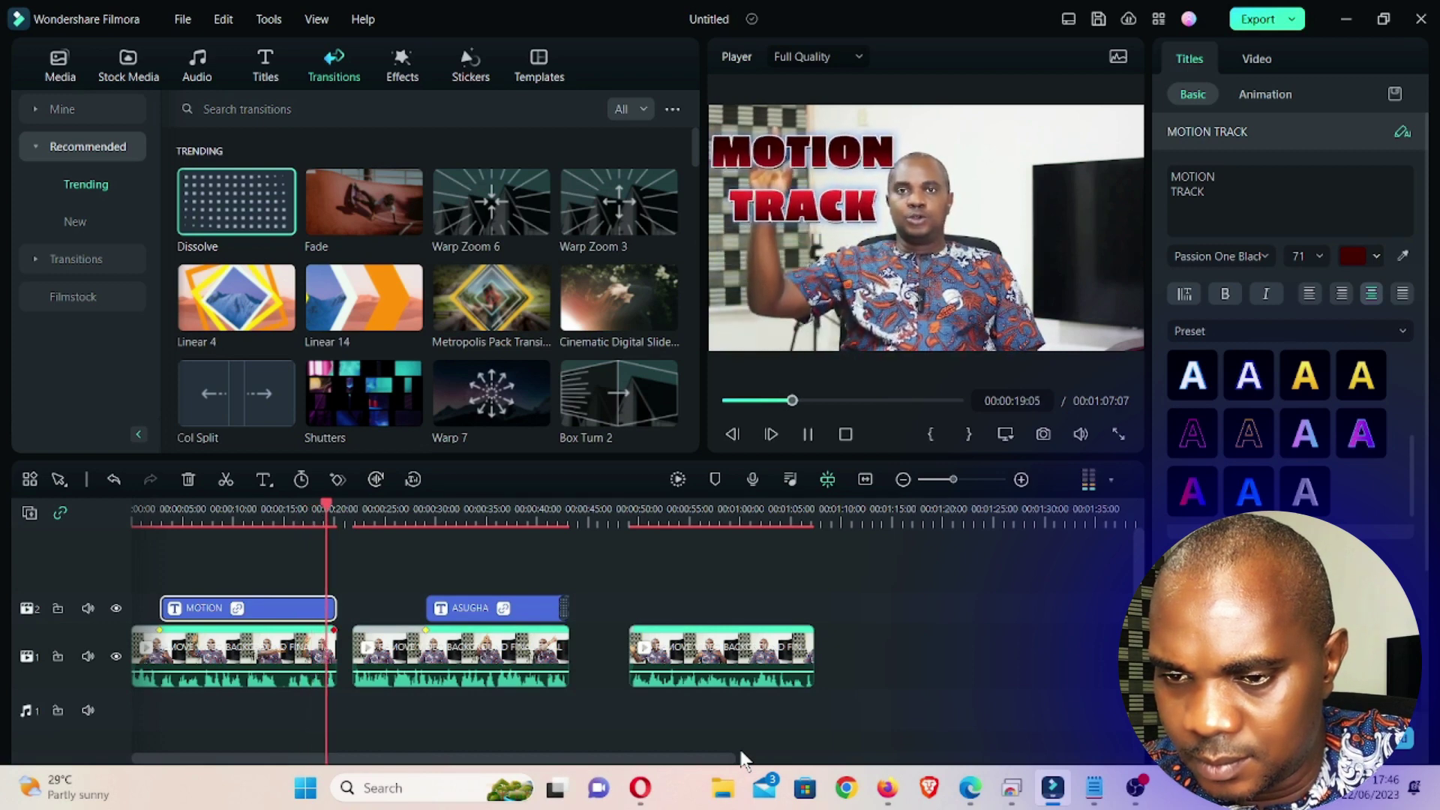
{"action": "key", "text": "space"}
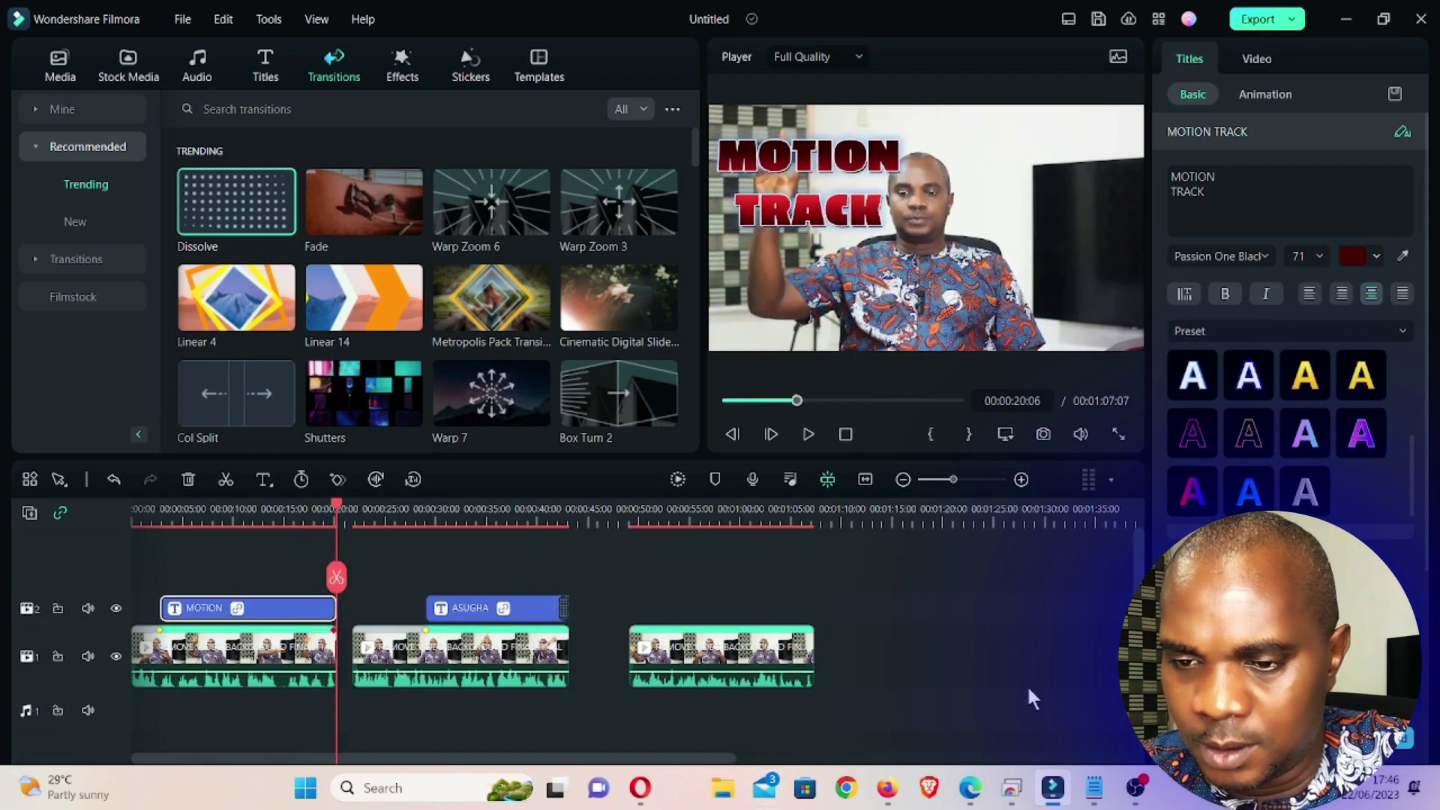
Move the second clip together with its name title to close the gap after the first clip
{"action": "key", "text": "Right"}
{"action": "key", "text": "Right"}
{"action": "key", "text": "Right"}
{"action": "key", "text": "Right"}
{"action": "key", "text": "Right"}
{"action": "key", "text": "Right"}
{"action": "key", "text": "Right"}
{"action": "key", "text": "Right"}
{"action": "key", "text": "Right"}
{"action": "key", "text": "Right"}
{"action": "key", "text": "Right"}
{"action": "key", "text": "Right"}
{"action": "key", "text": "Right"}
{"action": "key", "text": "Right"}
{"action": "key", "text": "Right"}
{"action": "key", "text": "Right"}
{"action": "key", "text": "Right"}
{"action": "key", "text": "Right"}
{"action": "key", "text": "Right"}
{"action": "key", "text": "Right"}
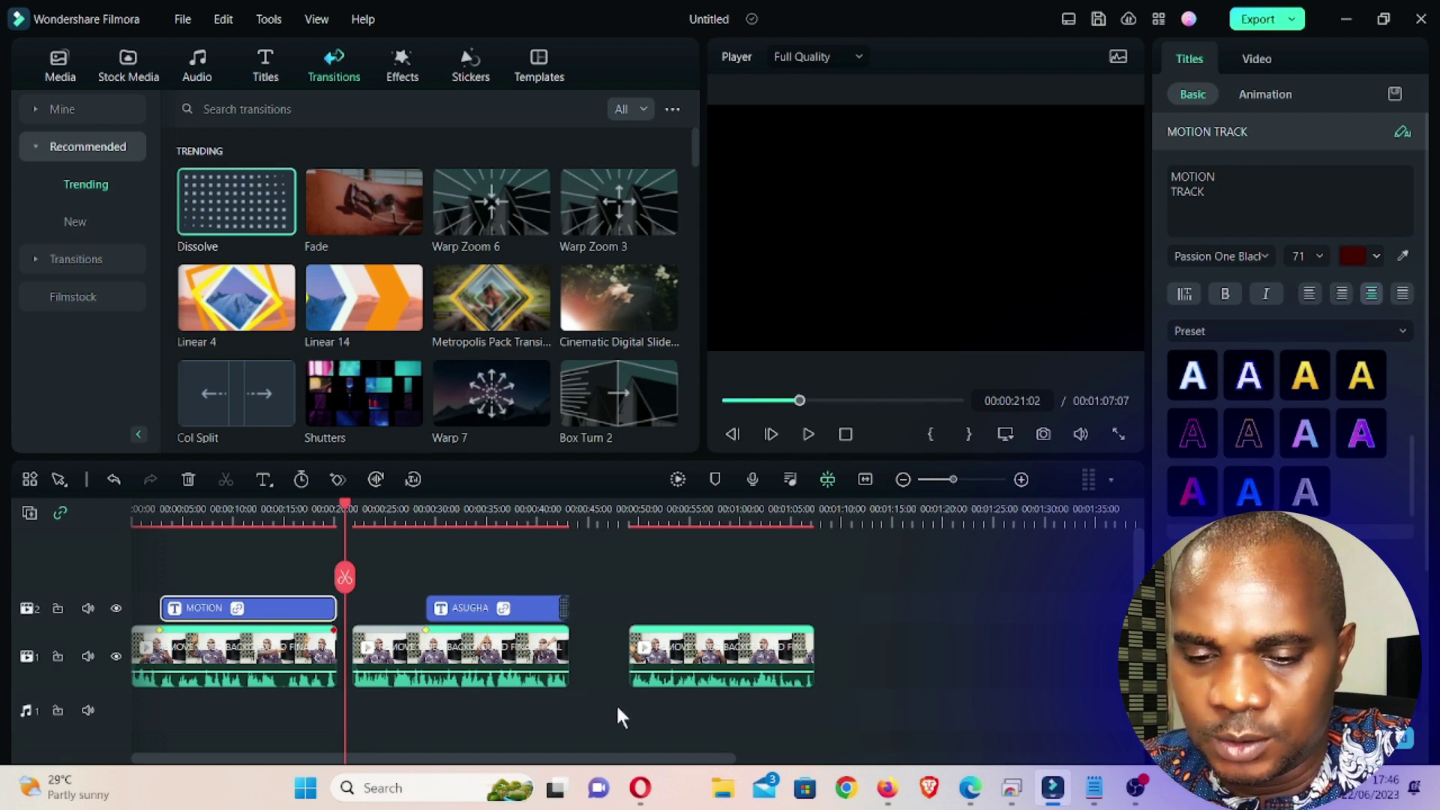
{"action": "left_click_drag", "start_coordinate": [615, 704], "coordinate": [427, 593]}
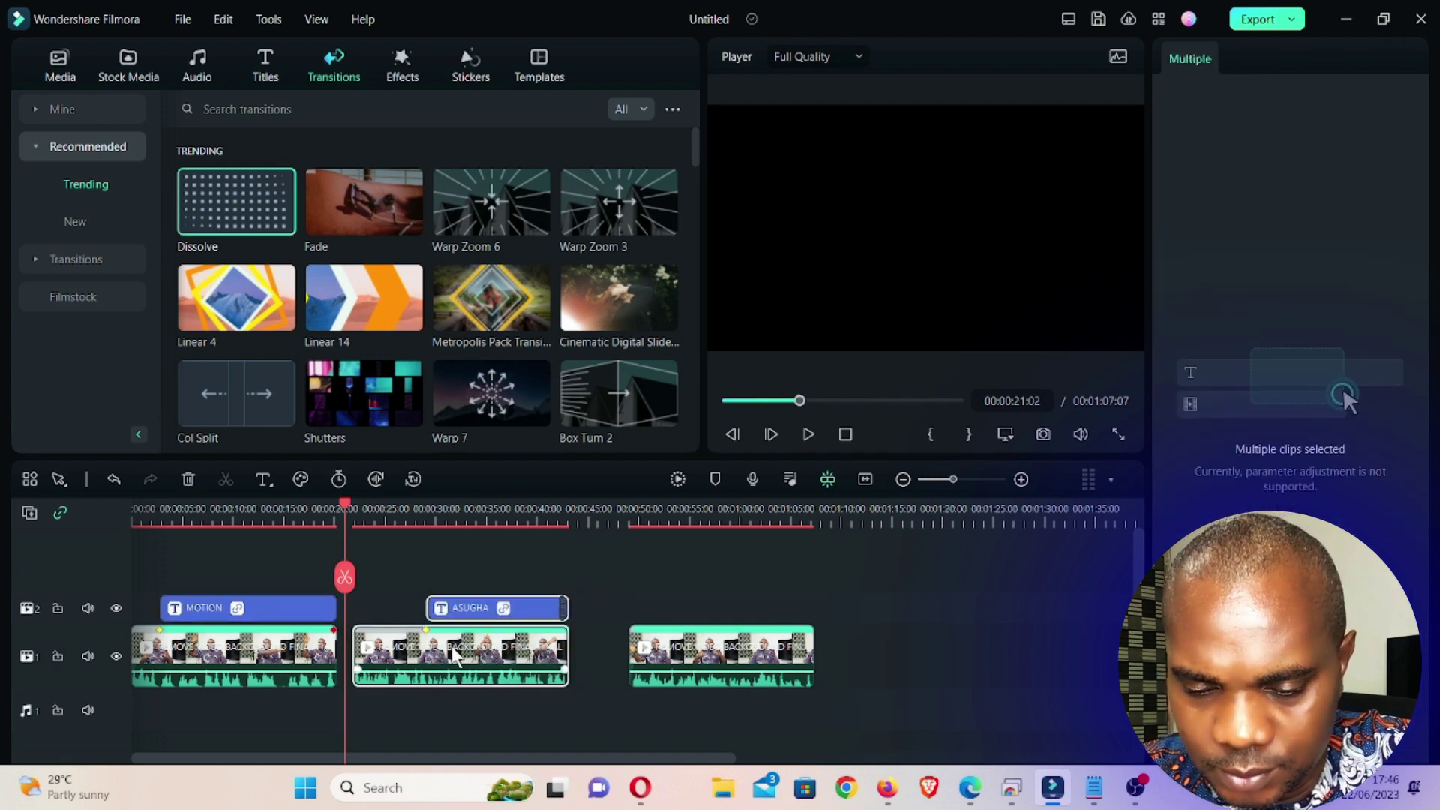
{"action": "left_click_drag", "start_coordinate": [441, 641], "coordinate": [426, 642]}
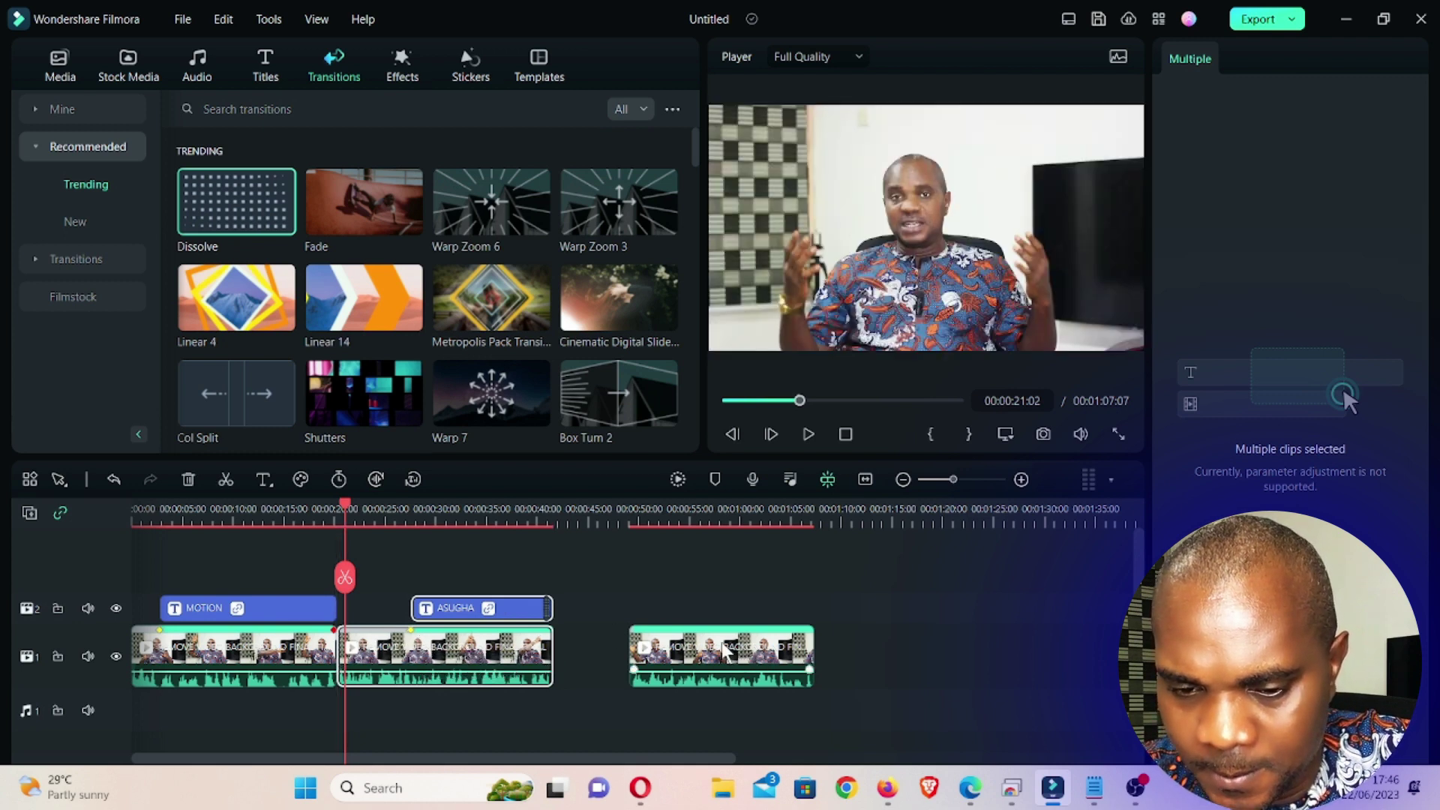
Add the blue thumbs-up YouTube Trendy 3D Shapes sticker on a new track above the second clip at 00:00:23:08
{"action": "key", "text": "space"}
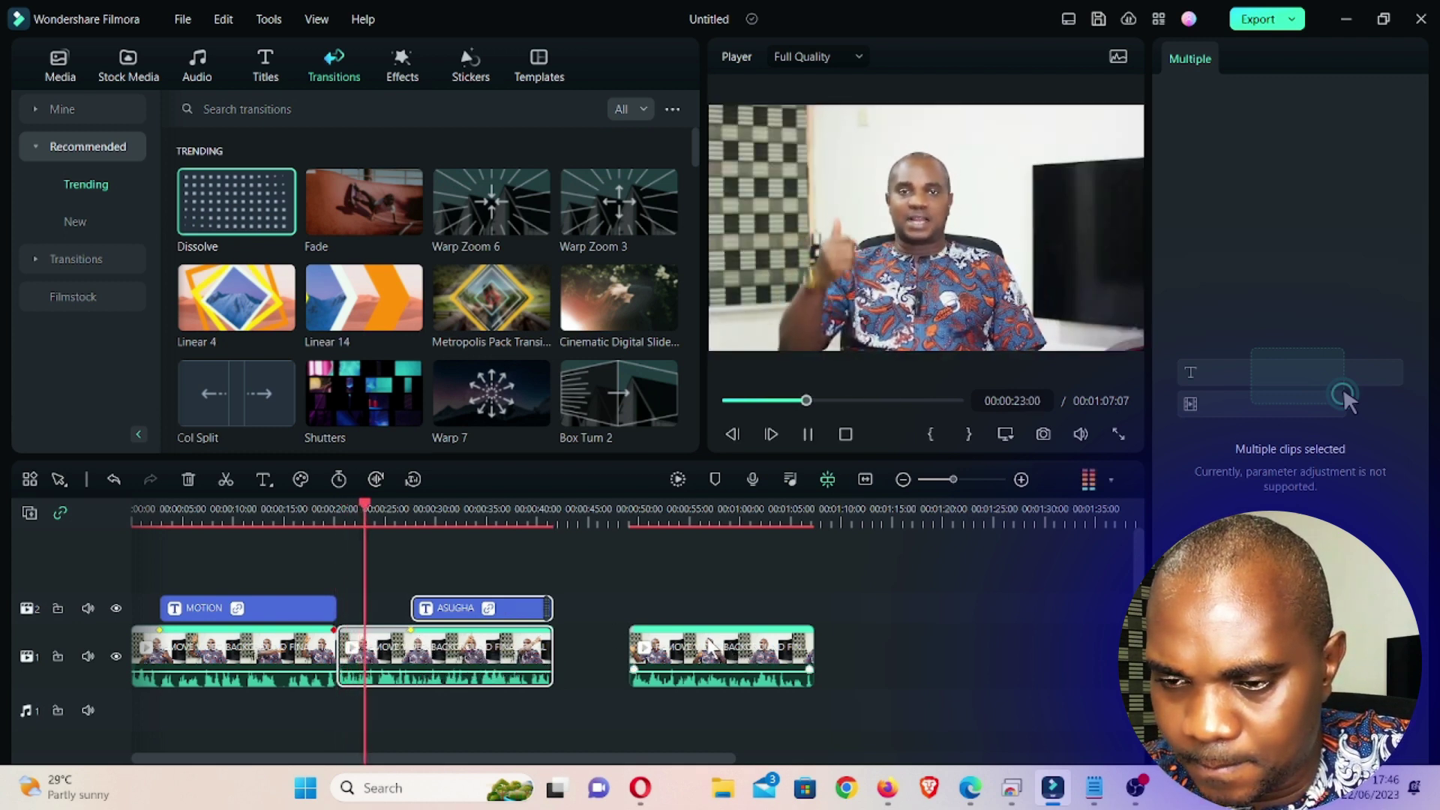
{"action": "key", "text": "space"}
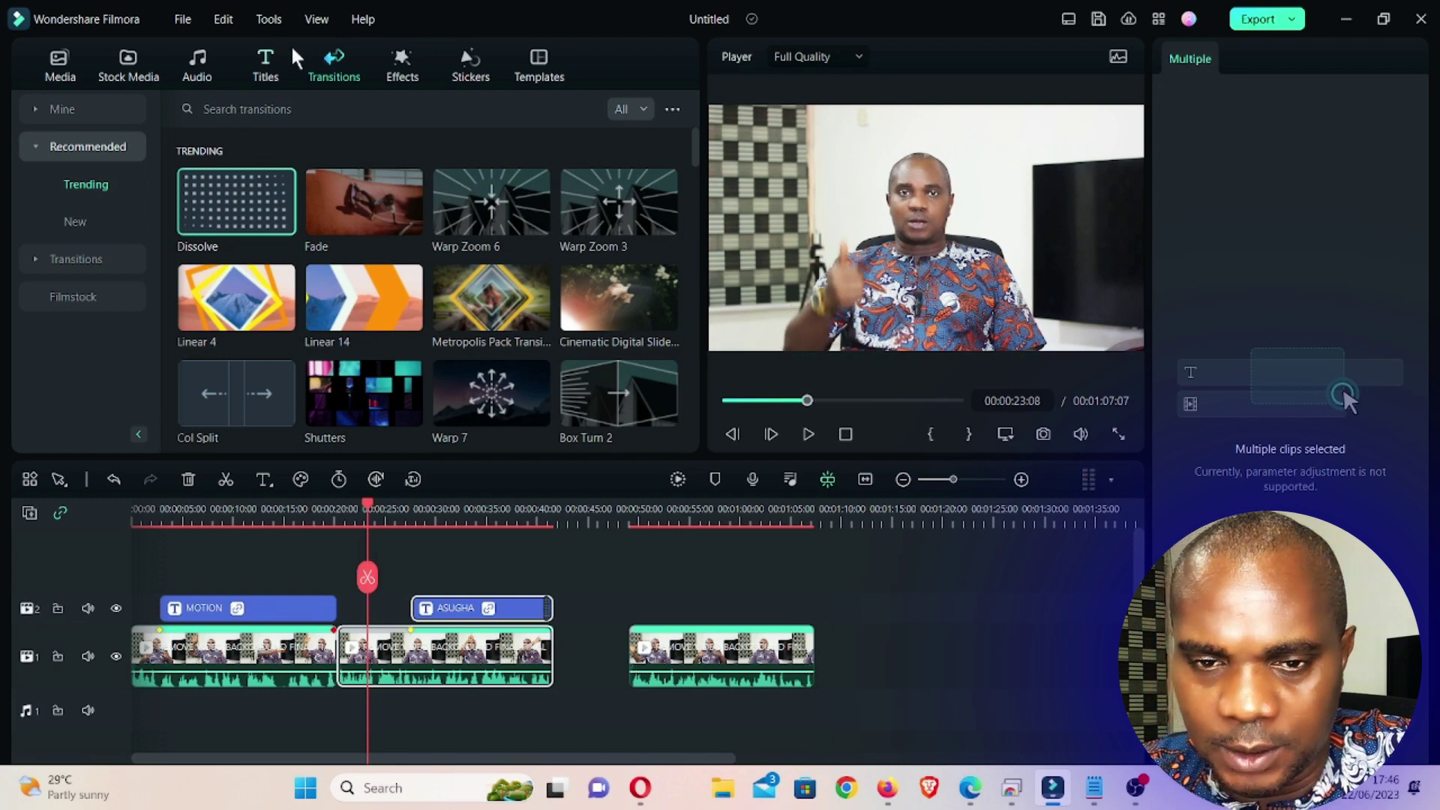
{"action": "left_click", "coordinate": [264, 65]}
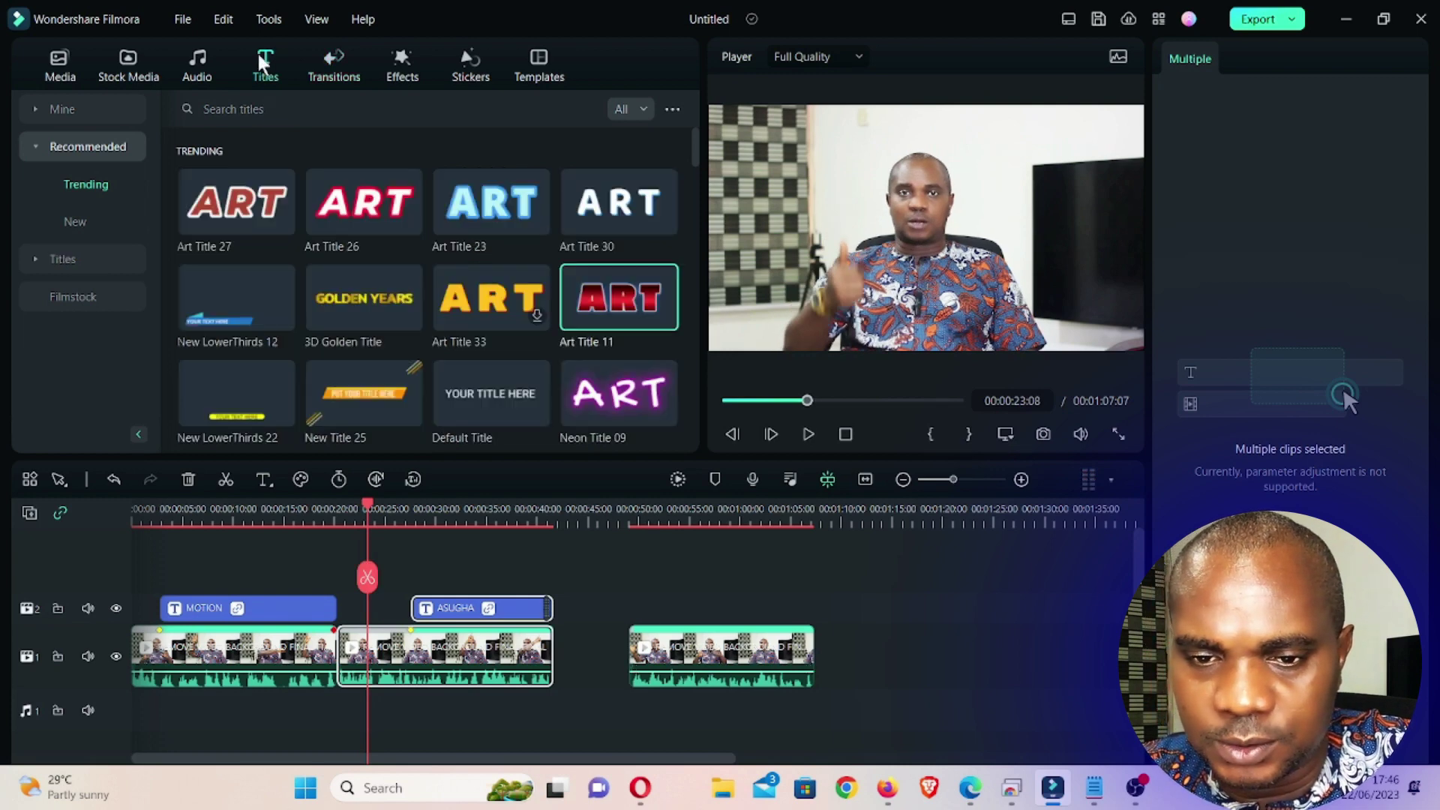
{"action": "left_click", "coordinate": [467, 67]}
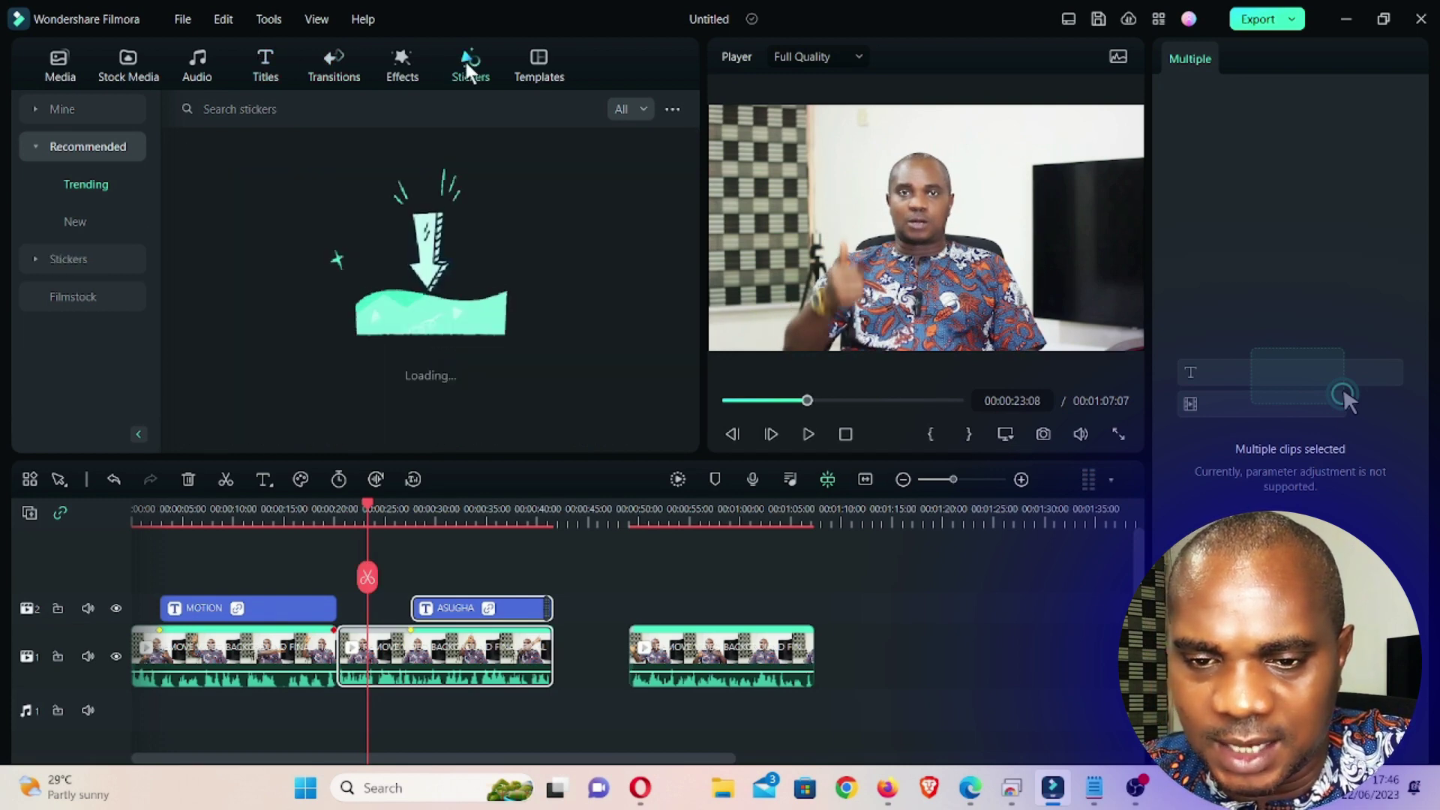
{"action": "left_click", "coordinate": [970, 483]}
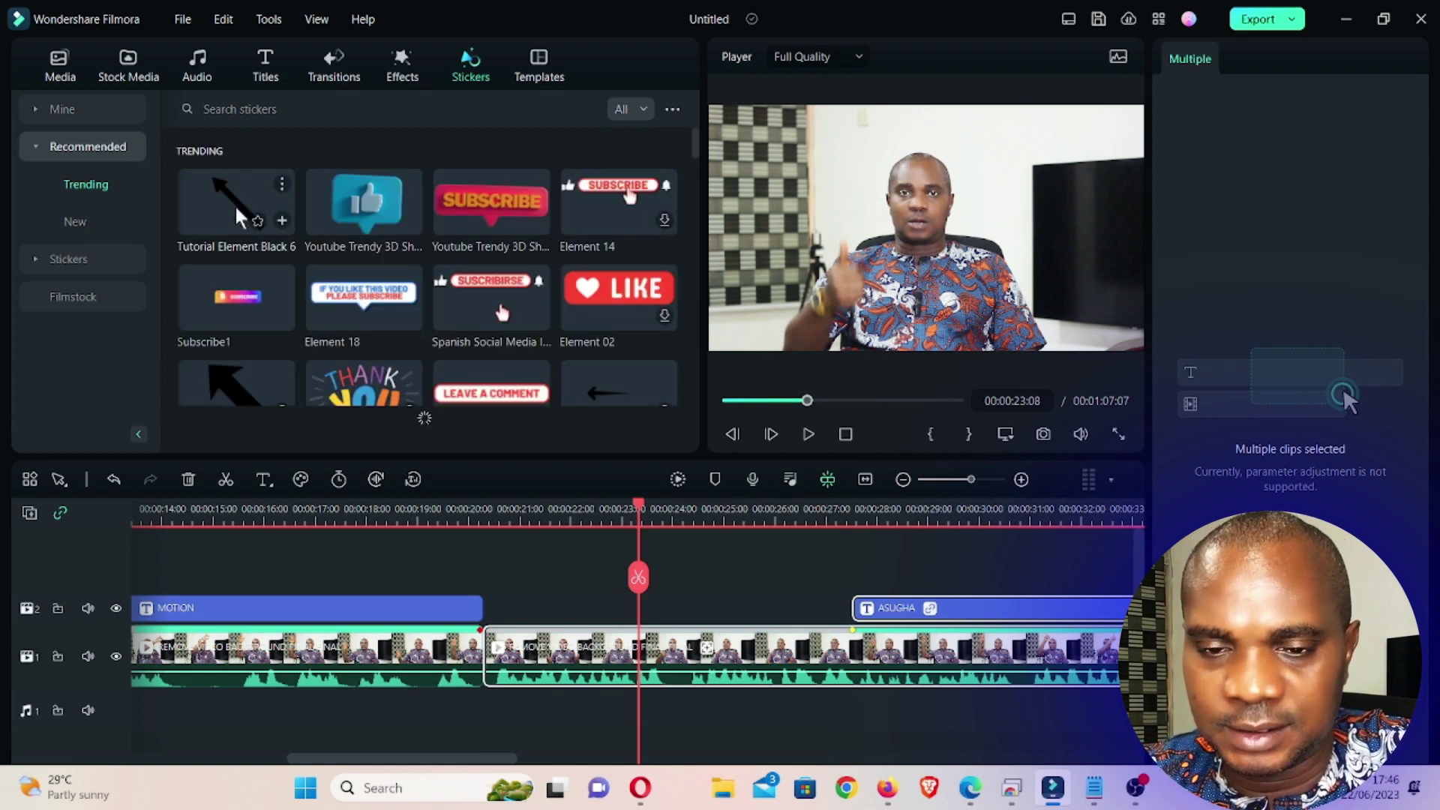
{"action": "left_click_drag", "start_coordinate": [367, 214], "coordinate": [564, 507]}
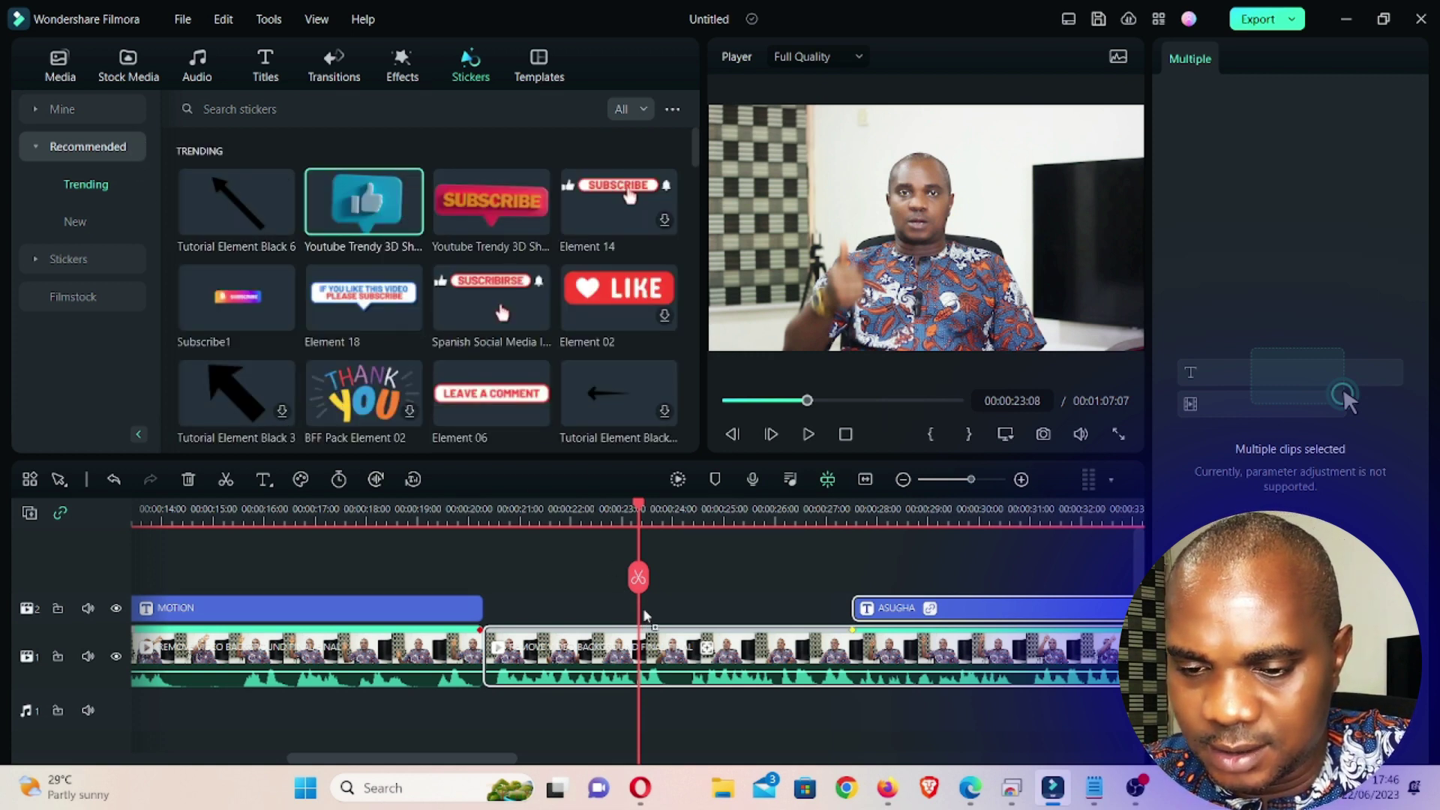
{"action": "mouse_move", "coordinate": [643, 615]}
{"action": "left_mouse_down"}
{"action": "mouse_move", "coordinate": [671, 614]}
{"action": "mouse_move", "coordinate": [600, 610]}
{"action": "mouse_move", "coordinate": [682, 578]}
{"action": "mouse_move", "coordinate": [671, 570]}
{"action": "left_mouse_up"}
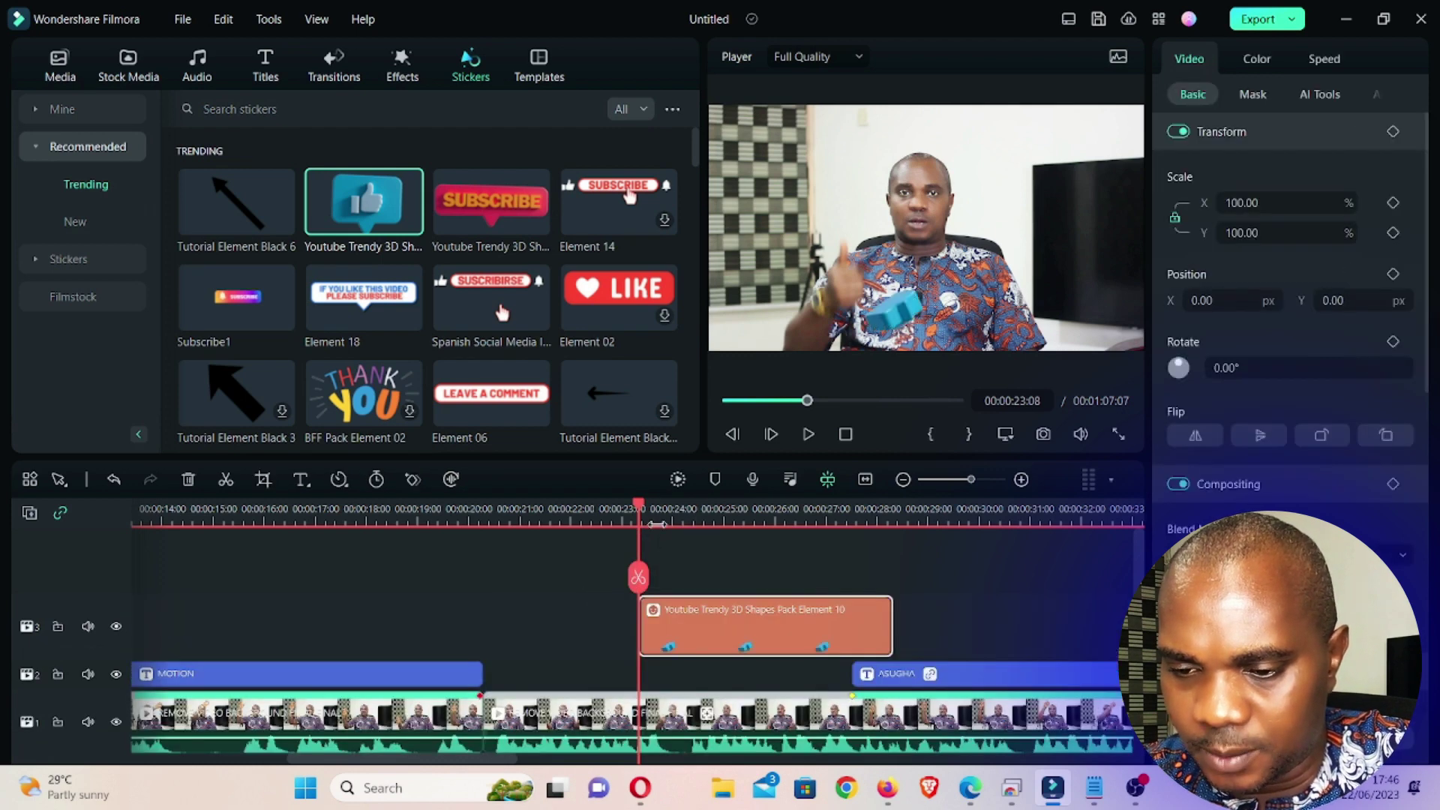
Scale the thumbs-up sticker to about 44% and place it in the frame's lower-left corner, at about X -622, Y -303
{"action": "key", "text": "space"}
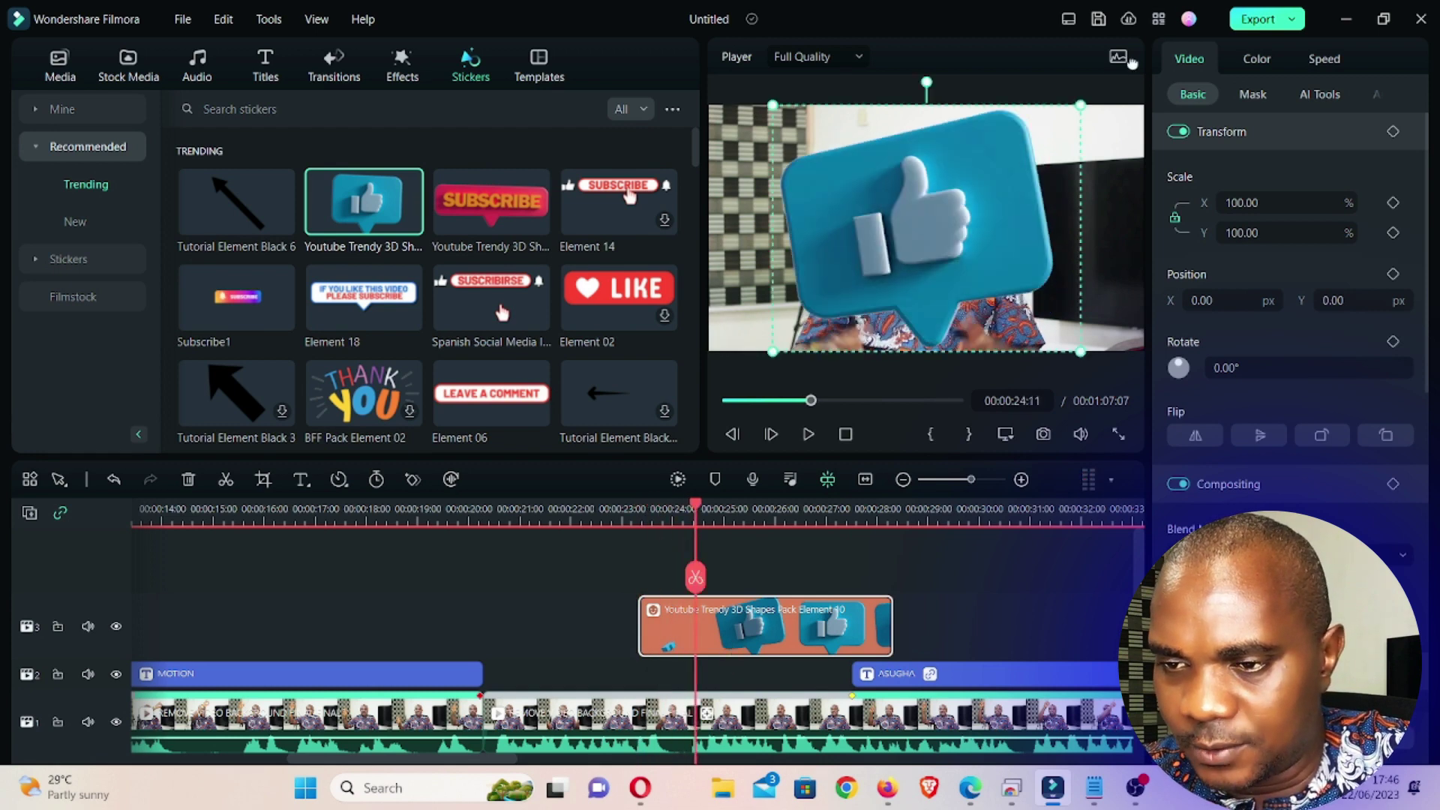
{"action": "left_click_drag", "start_coordinate": [1081, 104], "coordinate": [933, 238]}
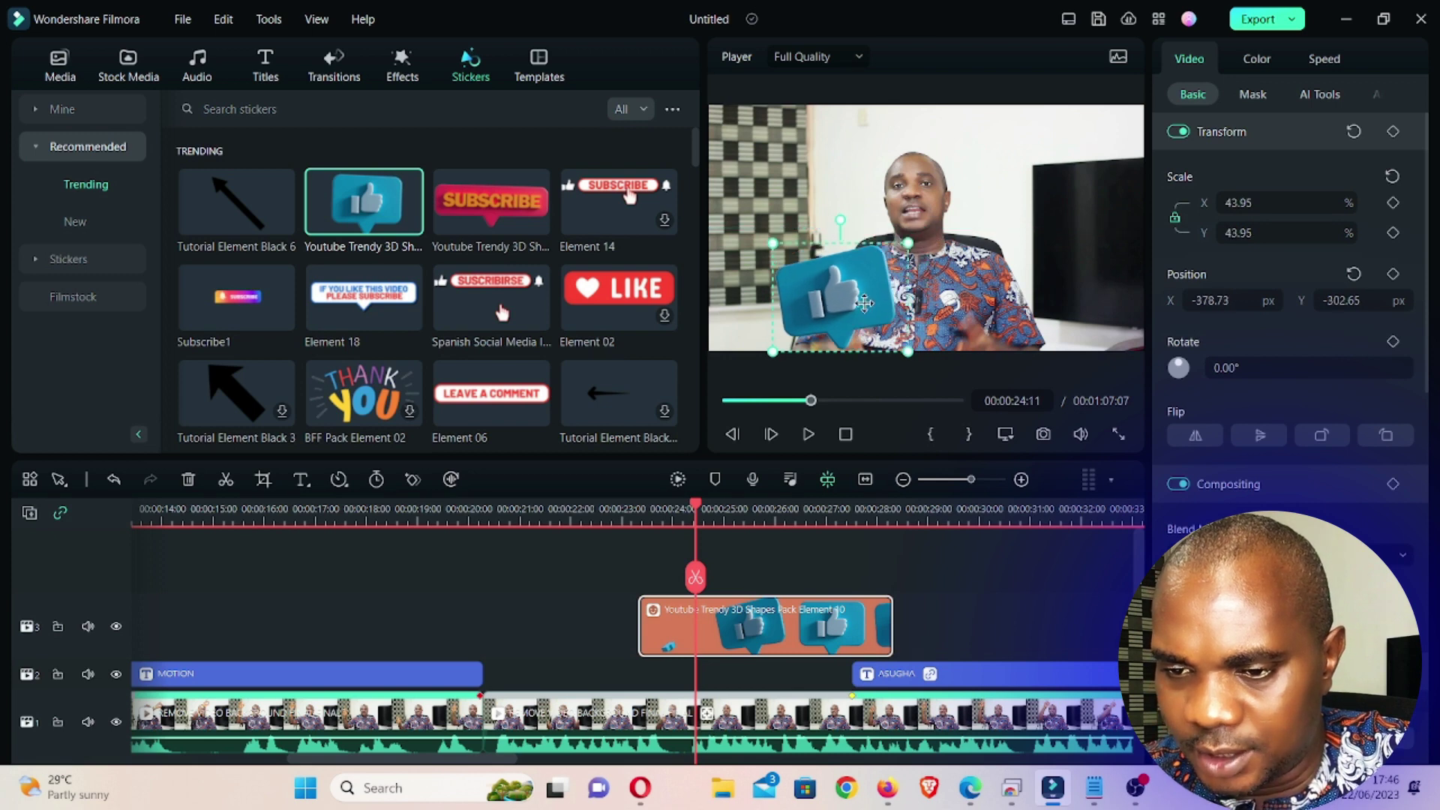
{"action": "left_click_drag", "start_coordinate": [865, 303], "coordinate": [812, 304]}
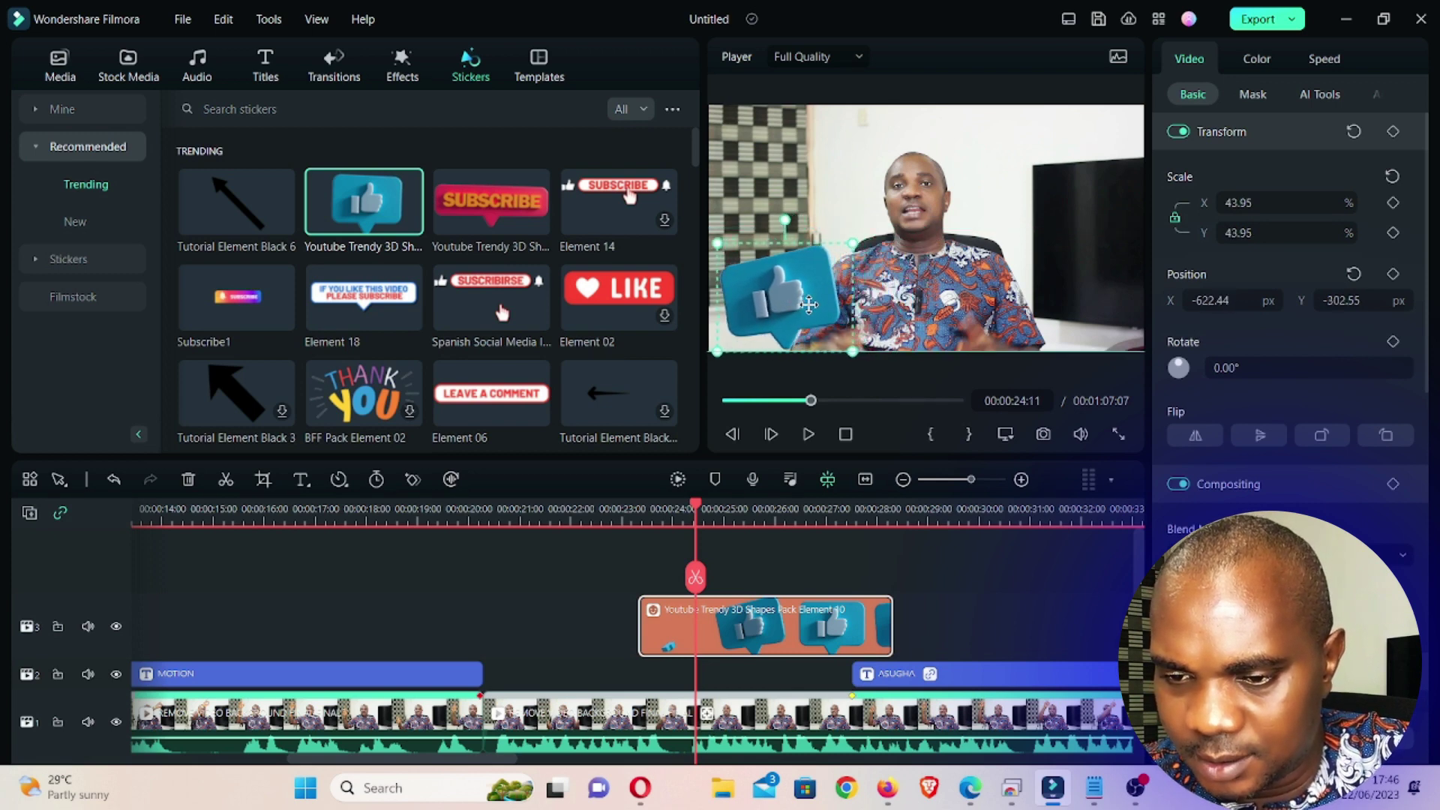
Play back the sticker and the tracked name title through to the end of the second clip
{"action": "key", "text": "space"}
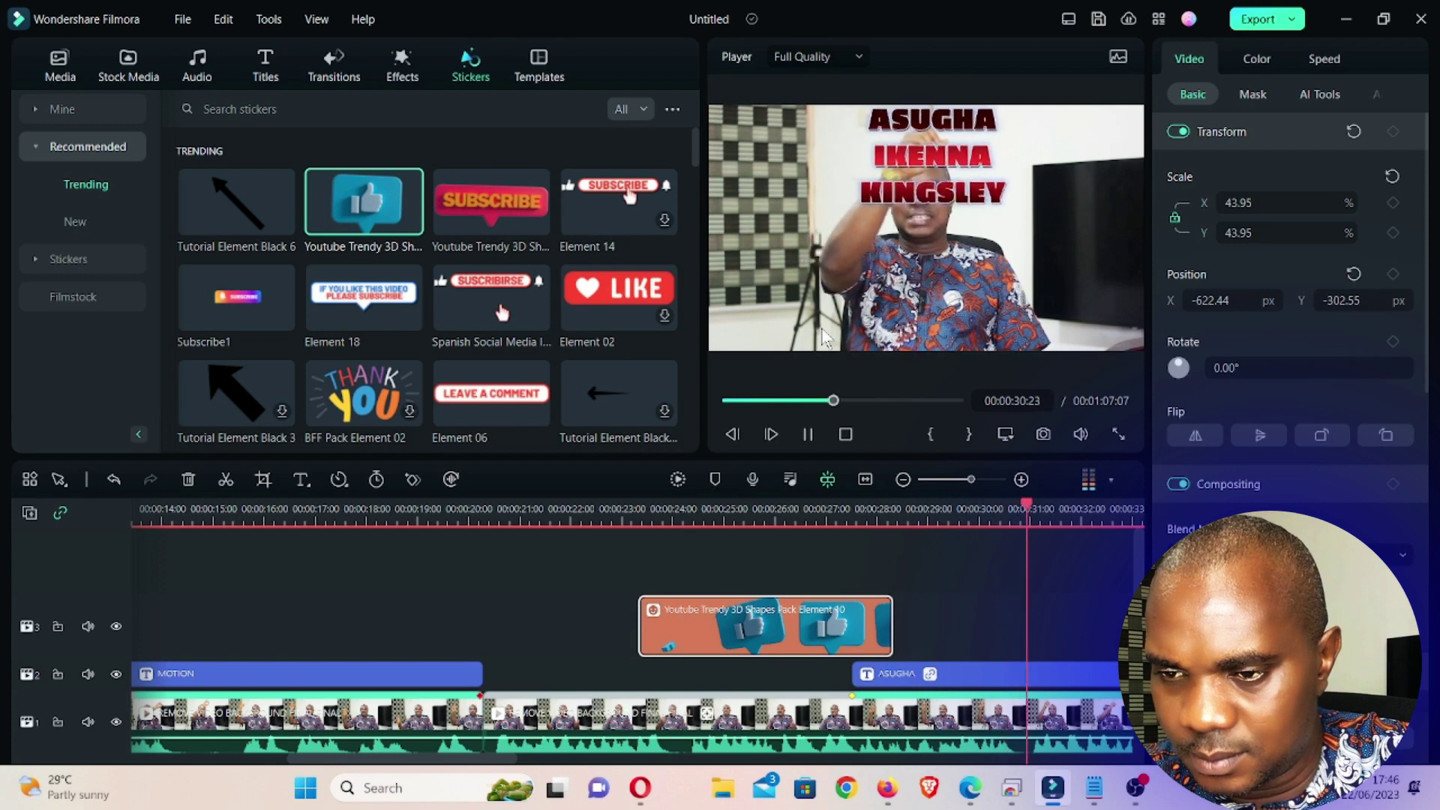
{"action": "left_click", "coordinate": [958, 478]}
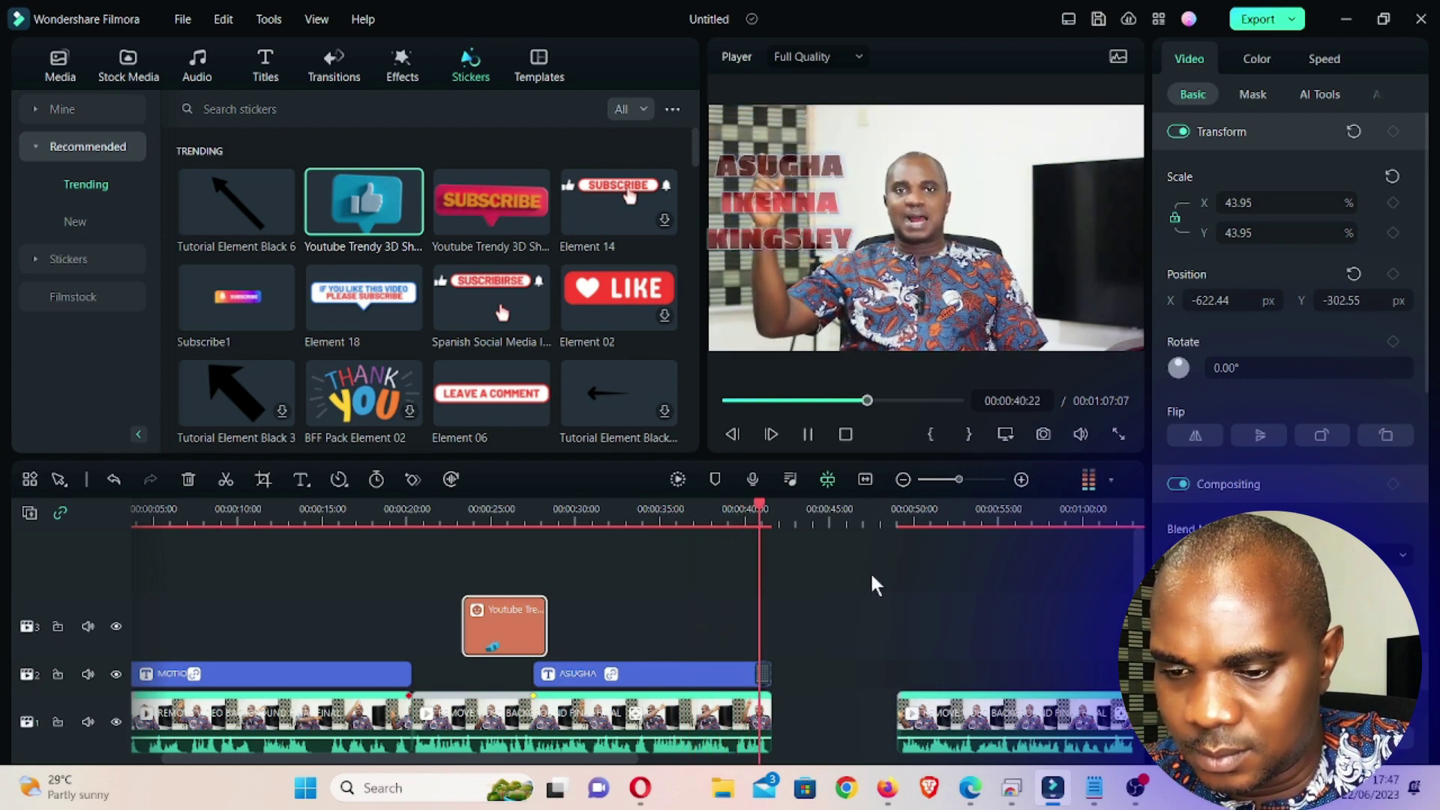
{"action": "key", "text": "space"}
Move the third clip directly against the end of the second clip and play its beginning
{"action": "scroll", "coordinate": [986, 642], "scroll_direction": "down", "scroll_amount": 2}
{"action": "left_click_drag", "start_coordinate": [987, 642], "coordinate": [896, 647]}
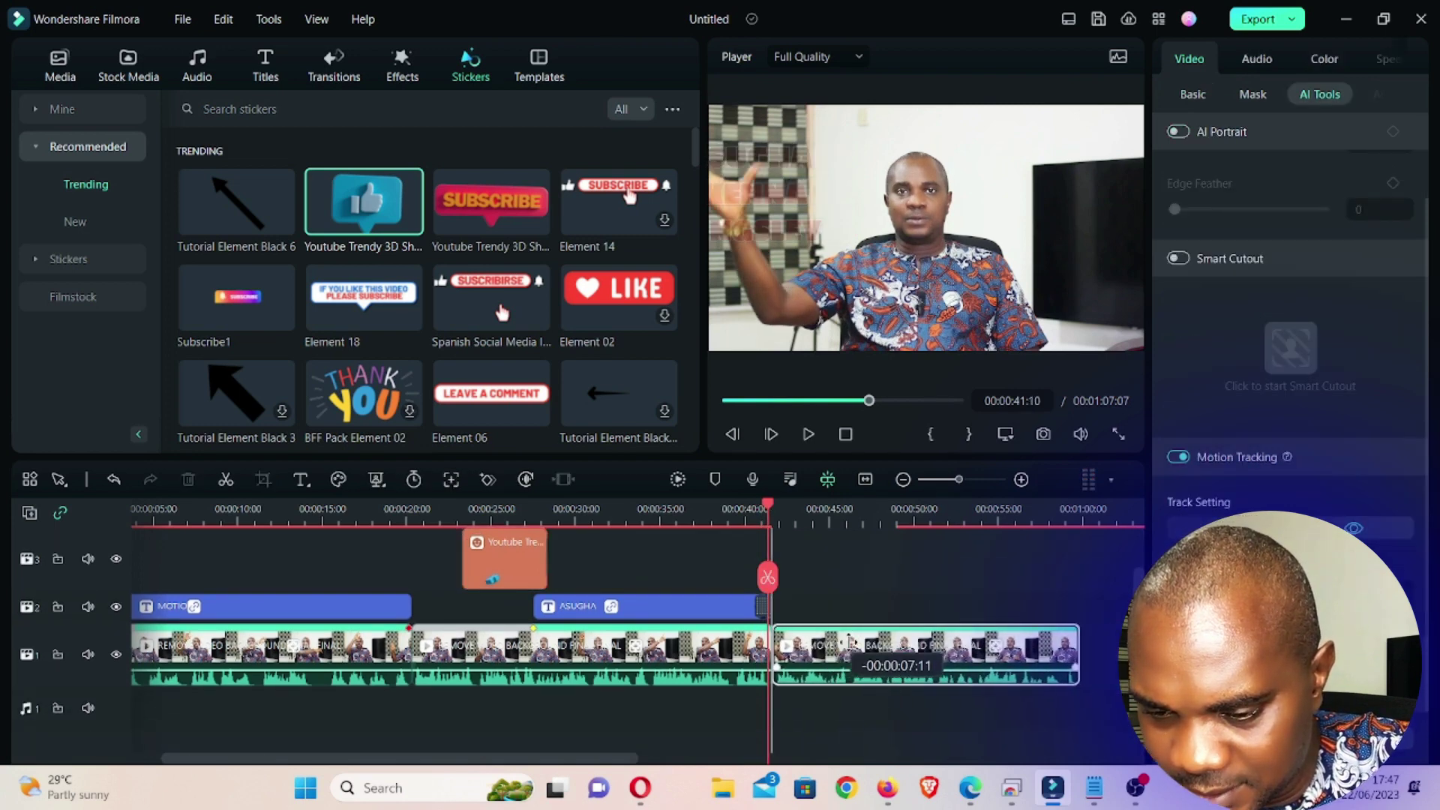
{"action": "key", "text": "space"}
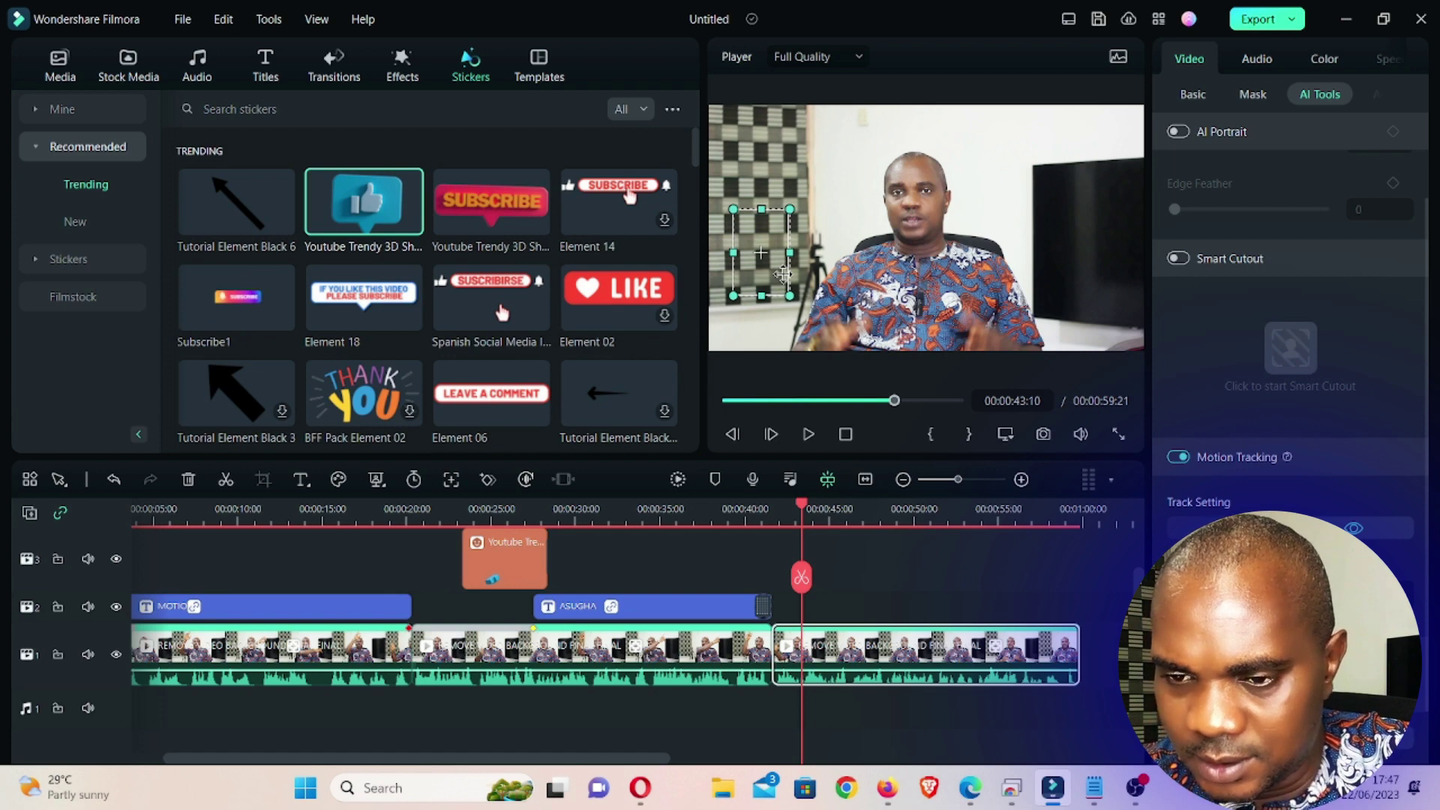
Turn off Motion Tracking for the third clip and play back across its join with the second clip
{"action": "left_click", "coordinate": [1183, 456]}
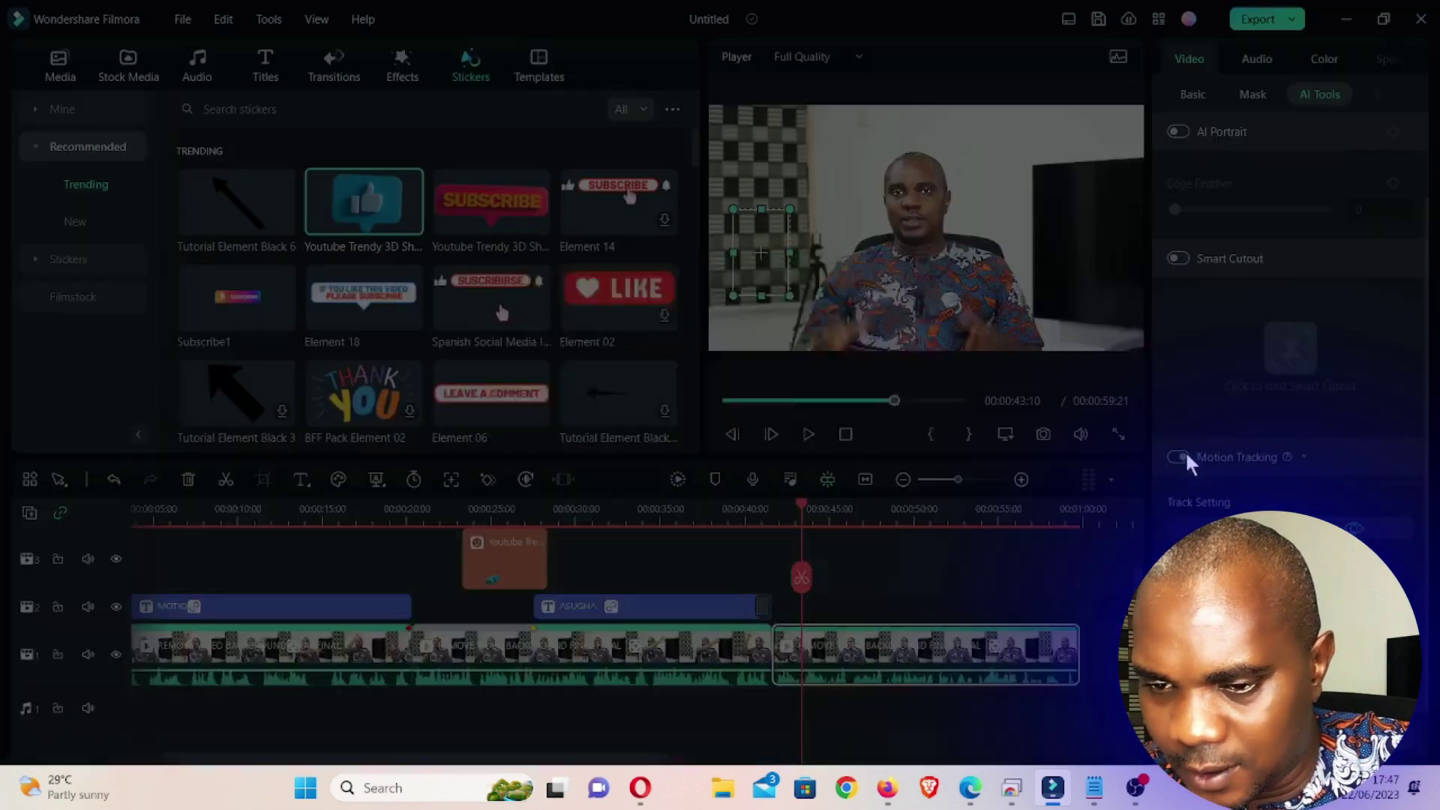
{"action": "left_click", "coordinate": [822, 403]}
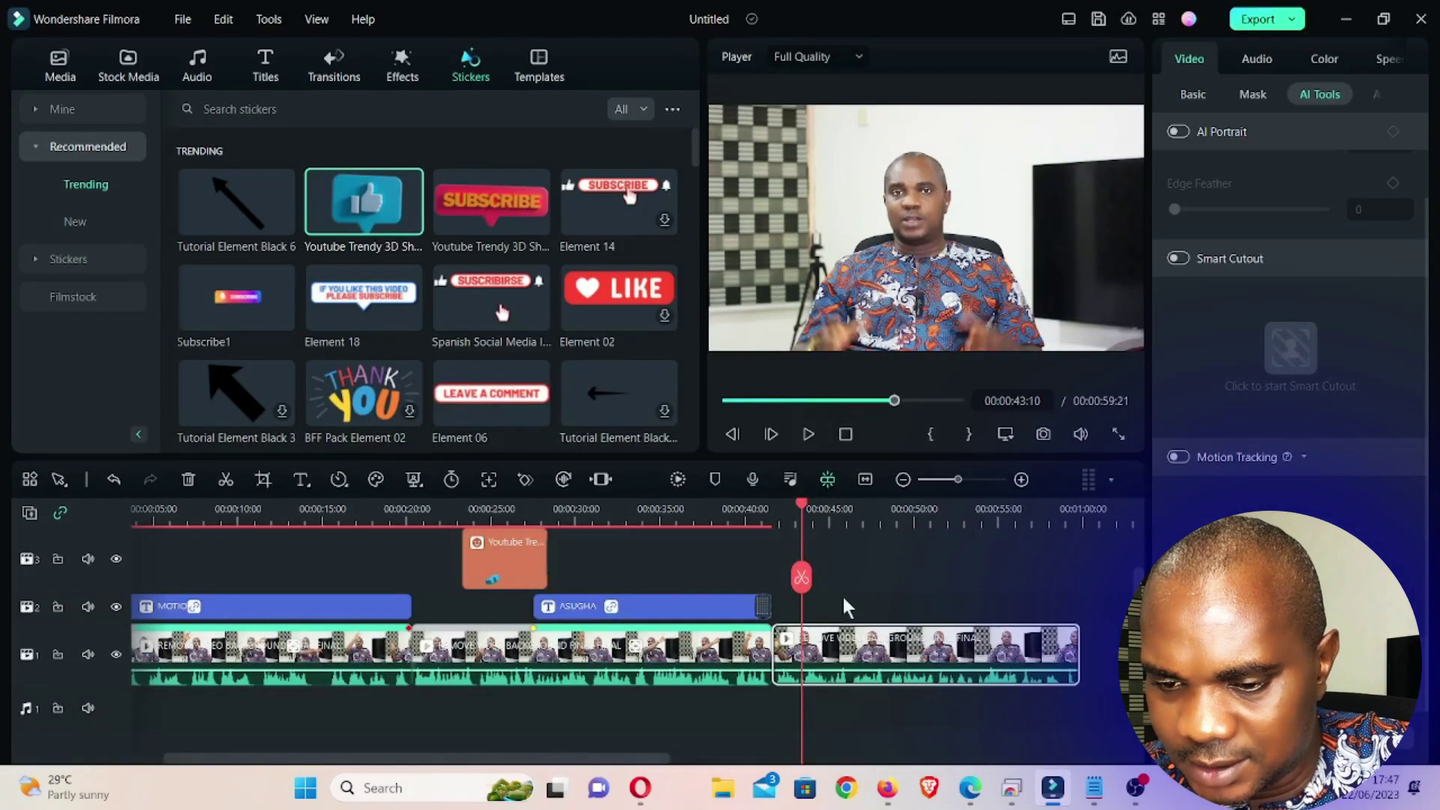
{"action": "left_click", "coordinate": [711, 513]}
{"action": "key", "text": "space"}
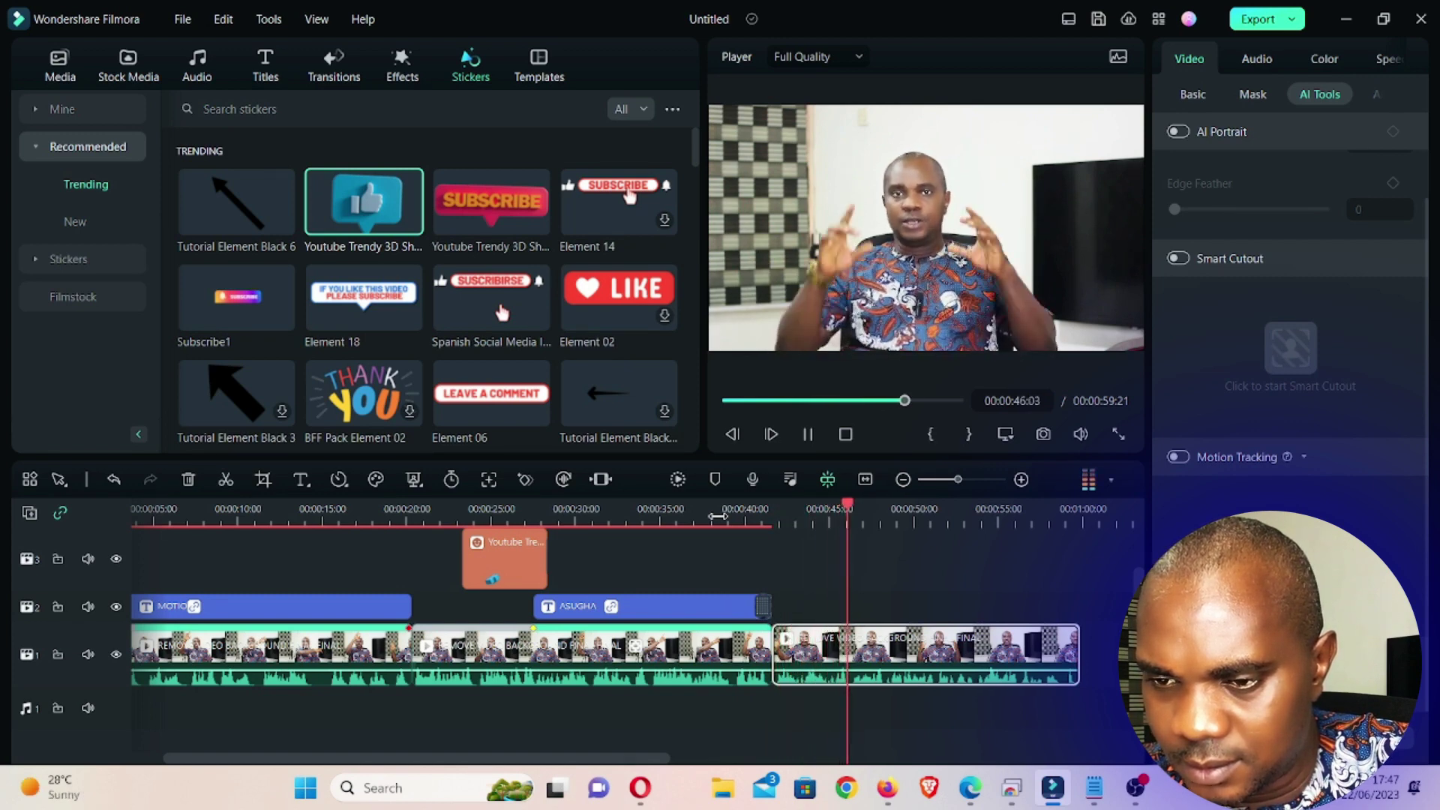
Stop playback, park the playhead at 00:00:46:06 in the third clip and open the media import dialog
{"action": "key", "text": "space"}
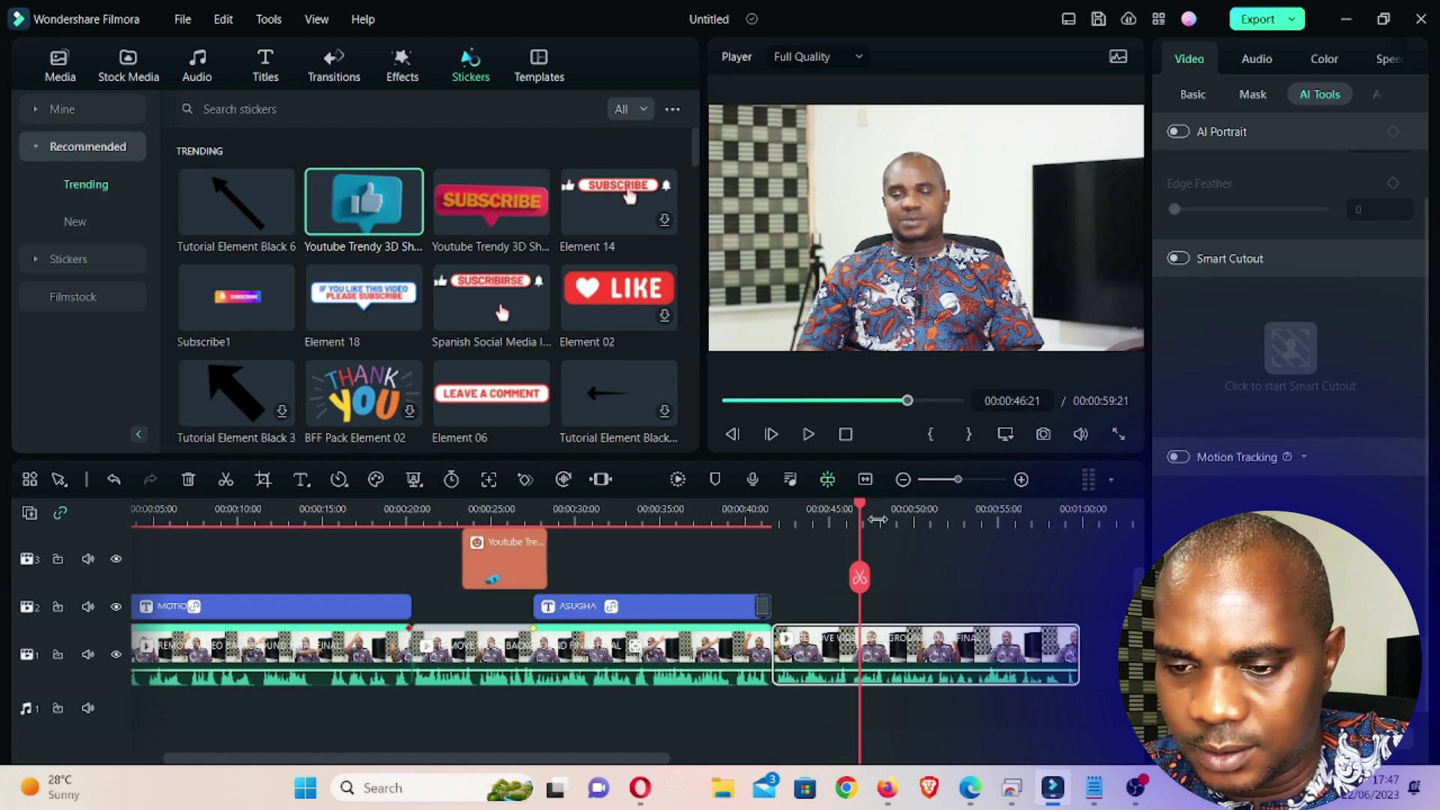
{"action": "left_click", "coordinate": [847, 514]}
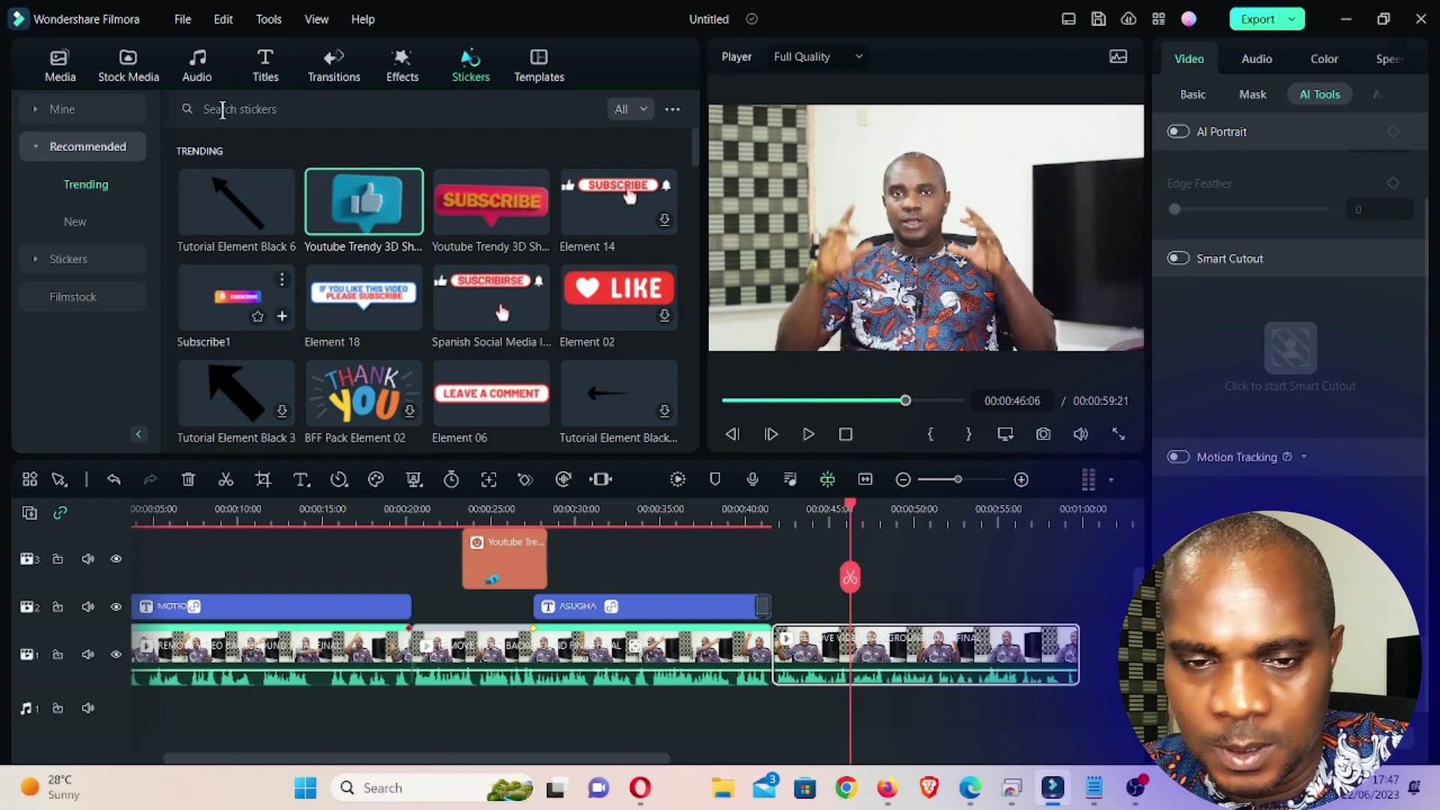
{"action": "left_click", "coordinate": [60, 75]}
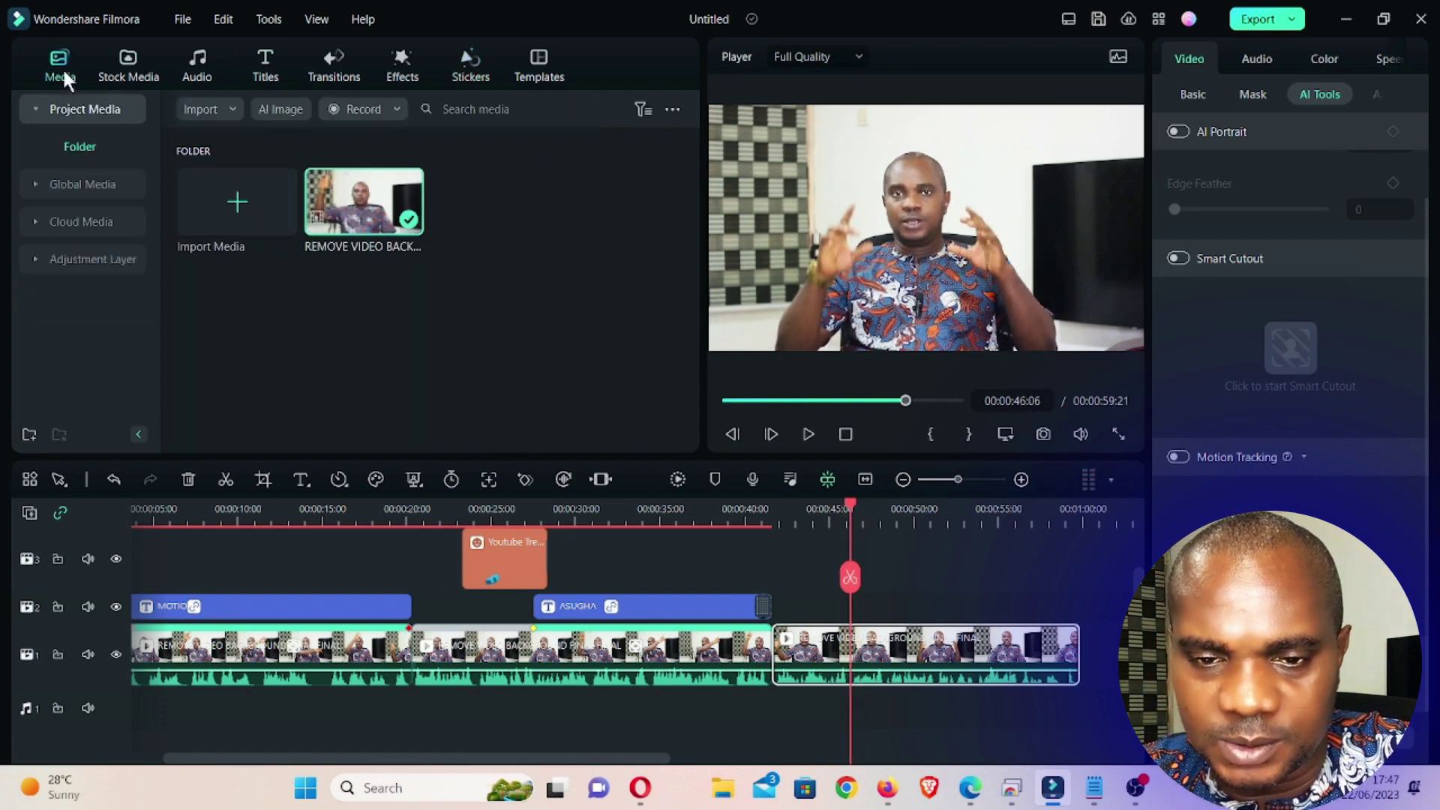
{"action": "left_click", "coordinate": [214, 196]}
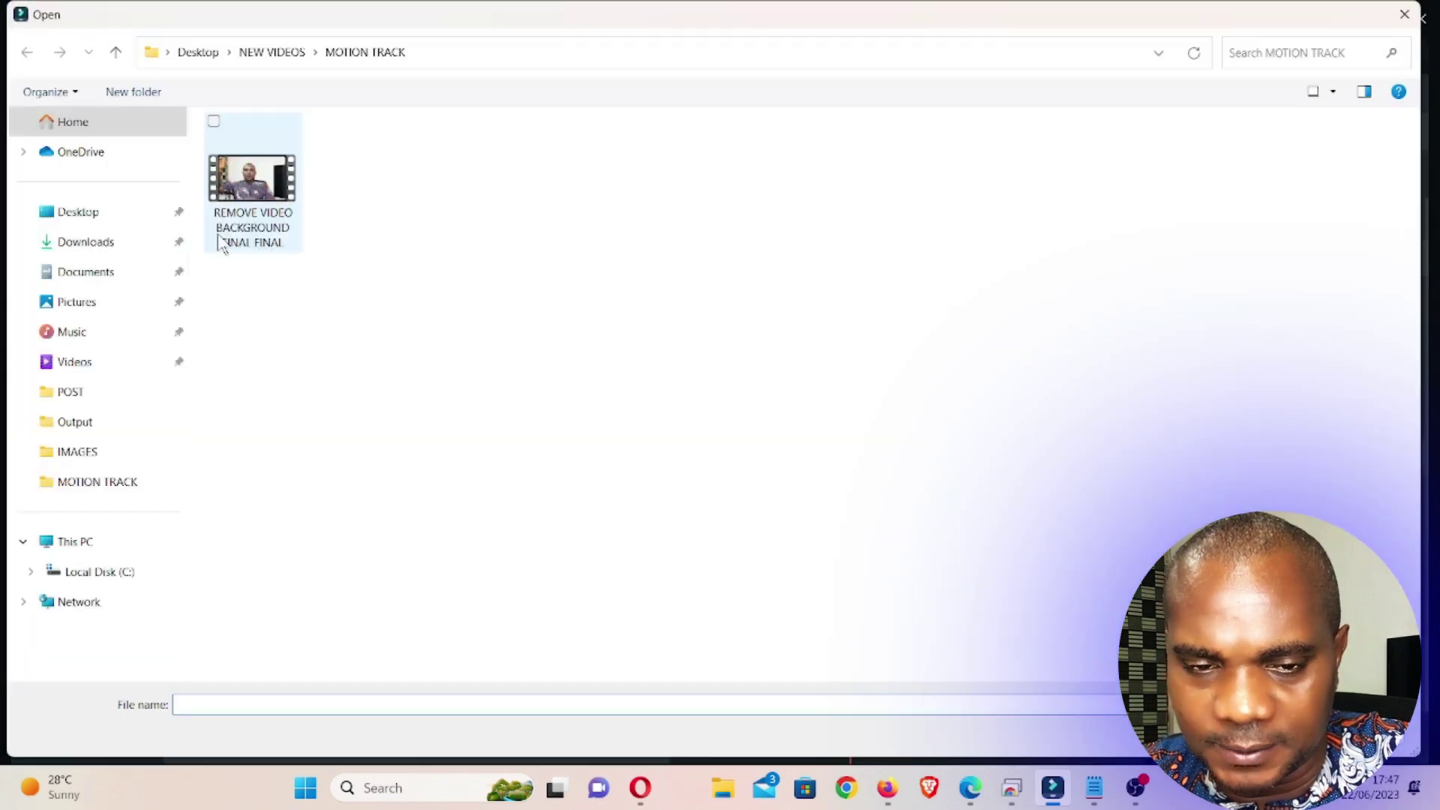
Import the SUBSCRIBE green-screen video from Documents > Wondershare > Wondershare Filmora > Output > EDITING VIDEOS
{"action": "left_click", "coordinate": [106, 252]}
{"action": "left_click", "coordinate": [97, 301]}
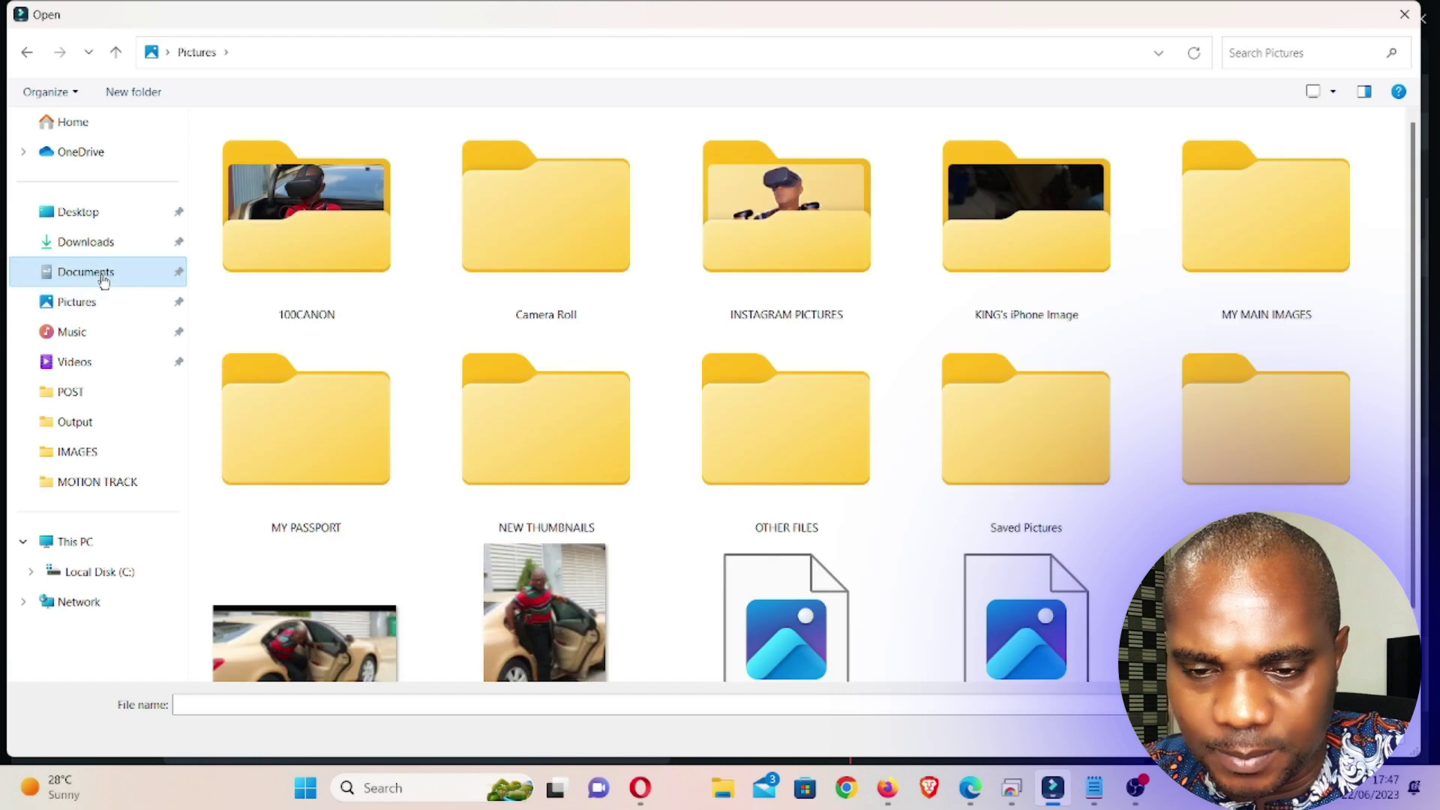
{"action": "left_click", "coordinate": [96, 271]}
{"action": "scroll", "coordinate": [569, 434], "scroll_direction": "down", "scroll_amount": 2}
{"action": "double_click", "coordinate": [350, 568]}
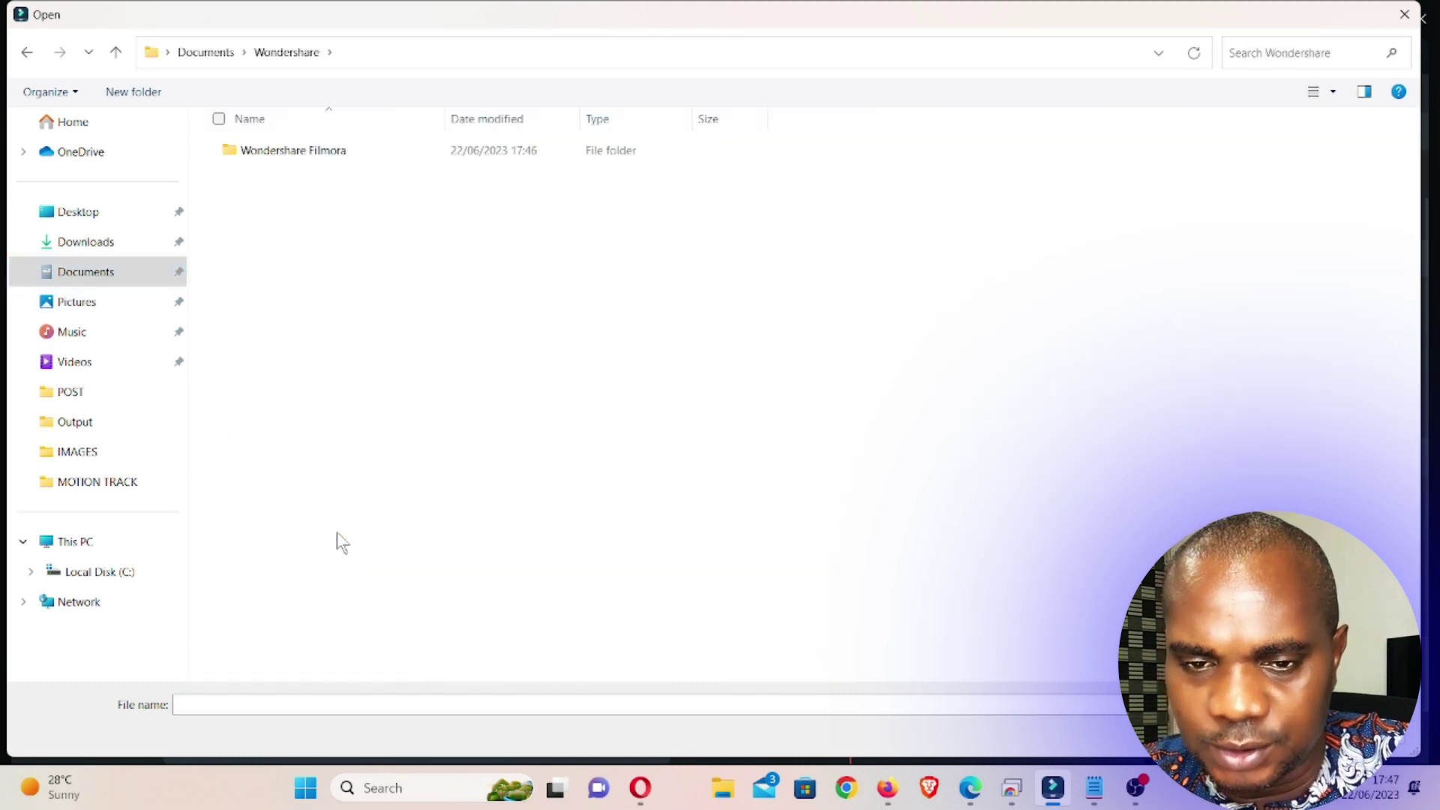
{"action": "double_click", "coordinate": [319, 150]}
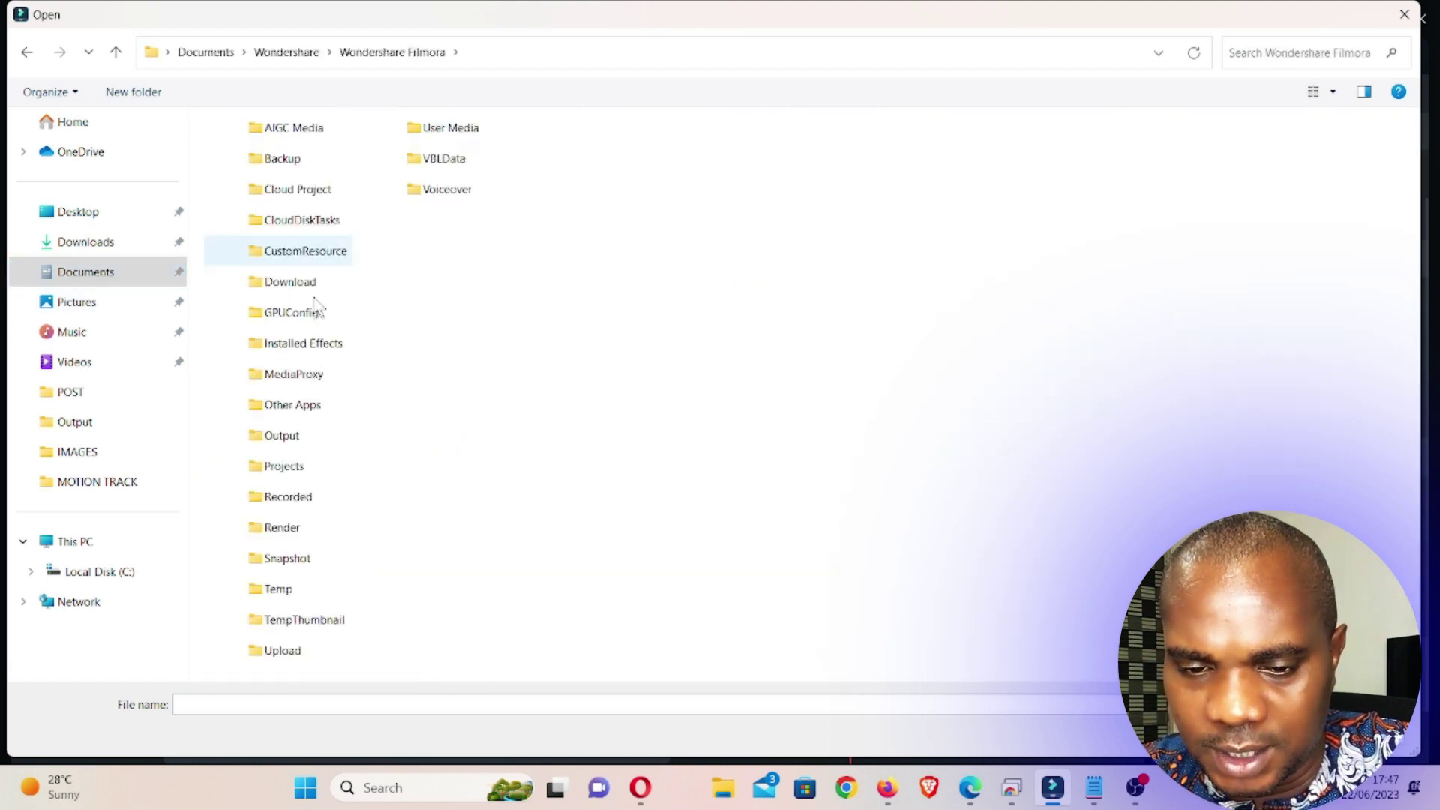
{"action": "left_click", "coordinate": [289, 444]}
{"action": "double_click", "coordinate": [290, 444]}
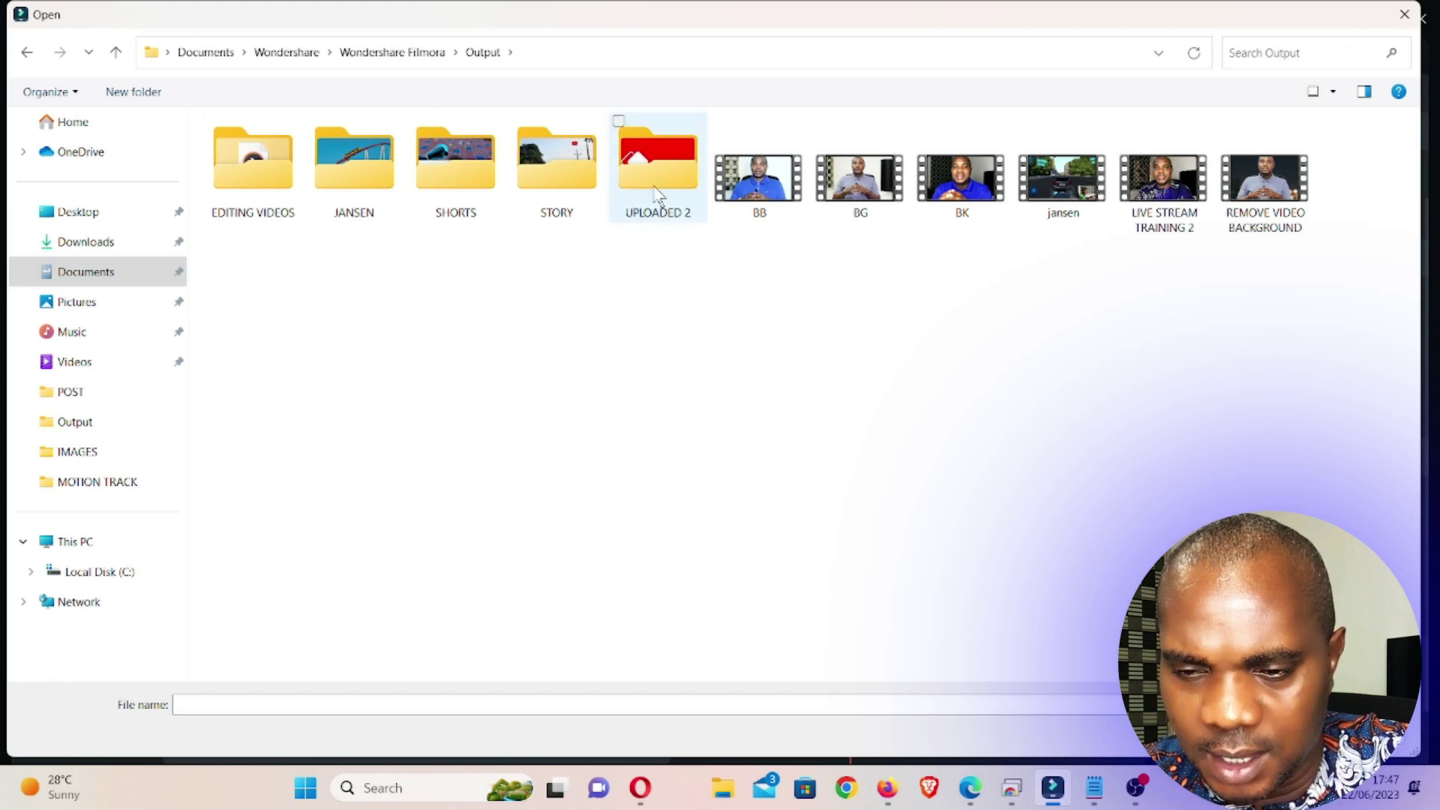
{"action": "double_click", "coordinate": [272, 174]}
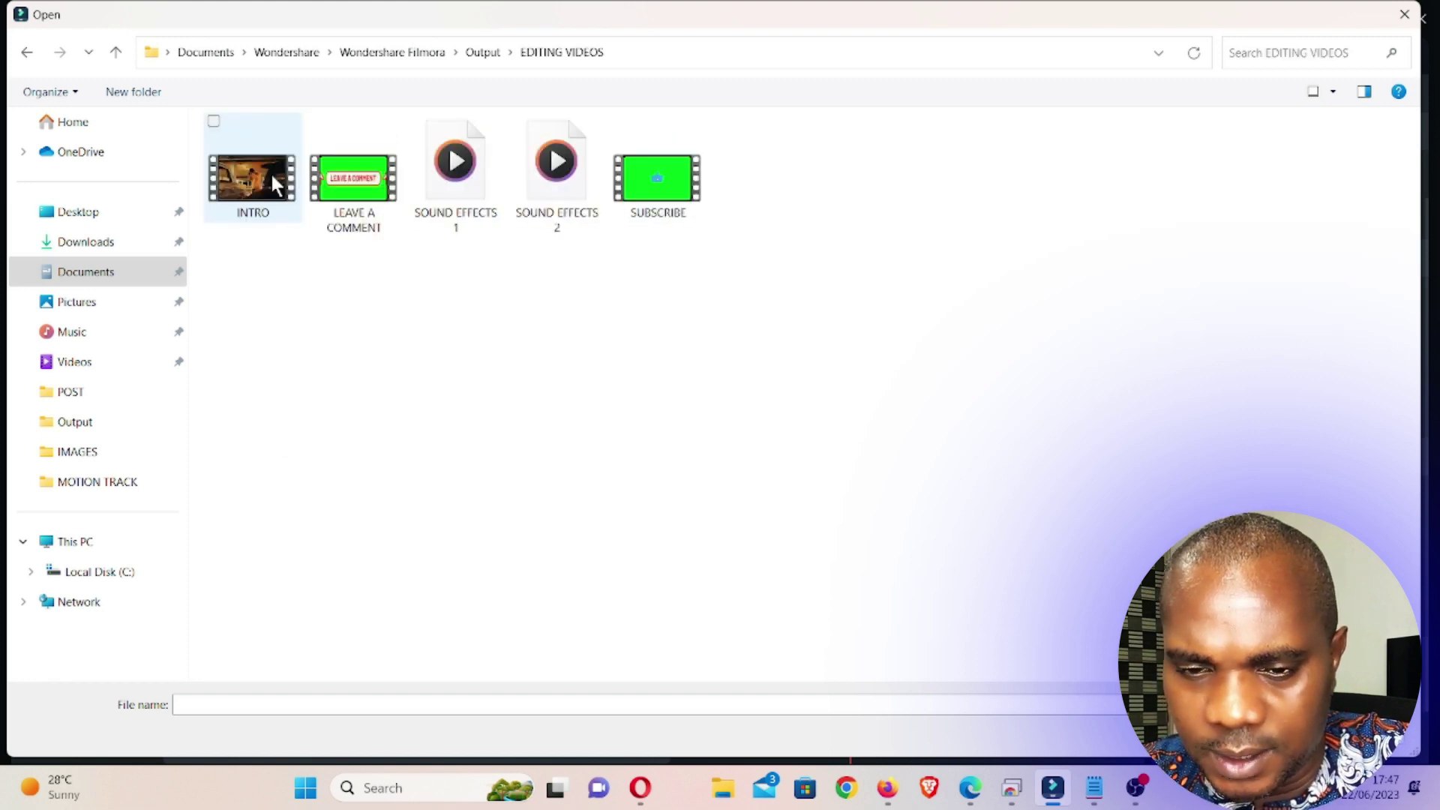
{"action": "double_click", "coordinate": [652, 196]}
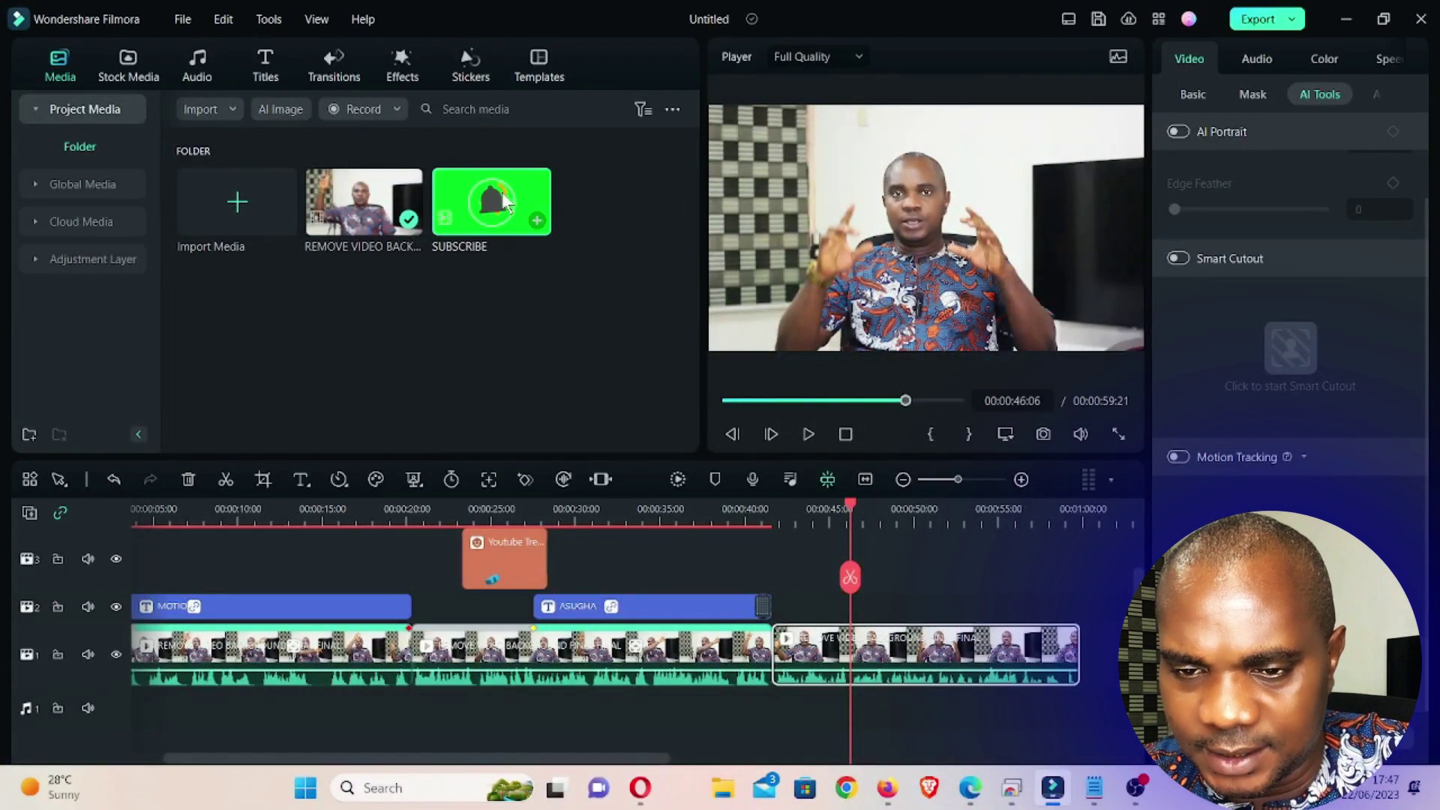
Place the SUBSCRIBE clip on the second video track at 00:00:46:06 and chroma-key its green with offset 42 and tolerance 71
{"action": "left_click_drag", "start_coordinate": [501, 192], "coordinate": [845, 625]}
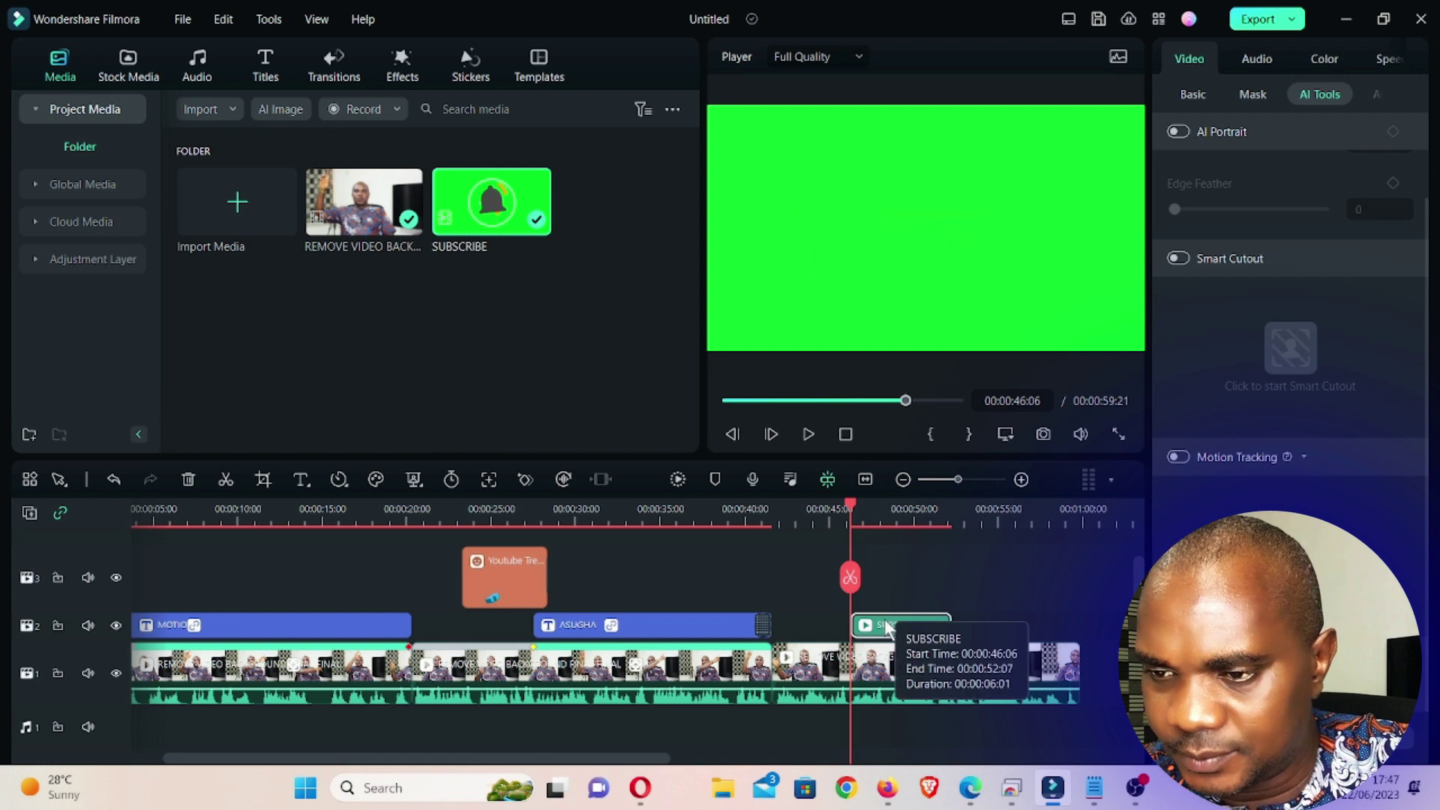
{"action": "left_click", "coordinate": [1193, 94]}
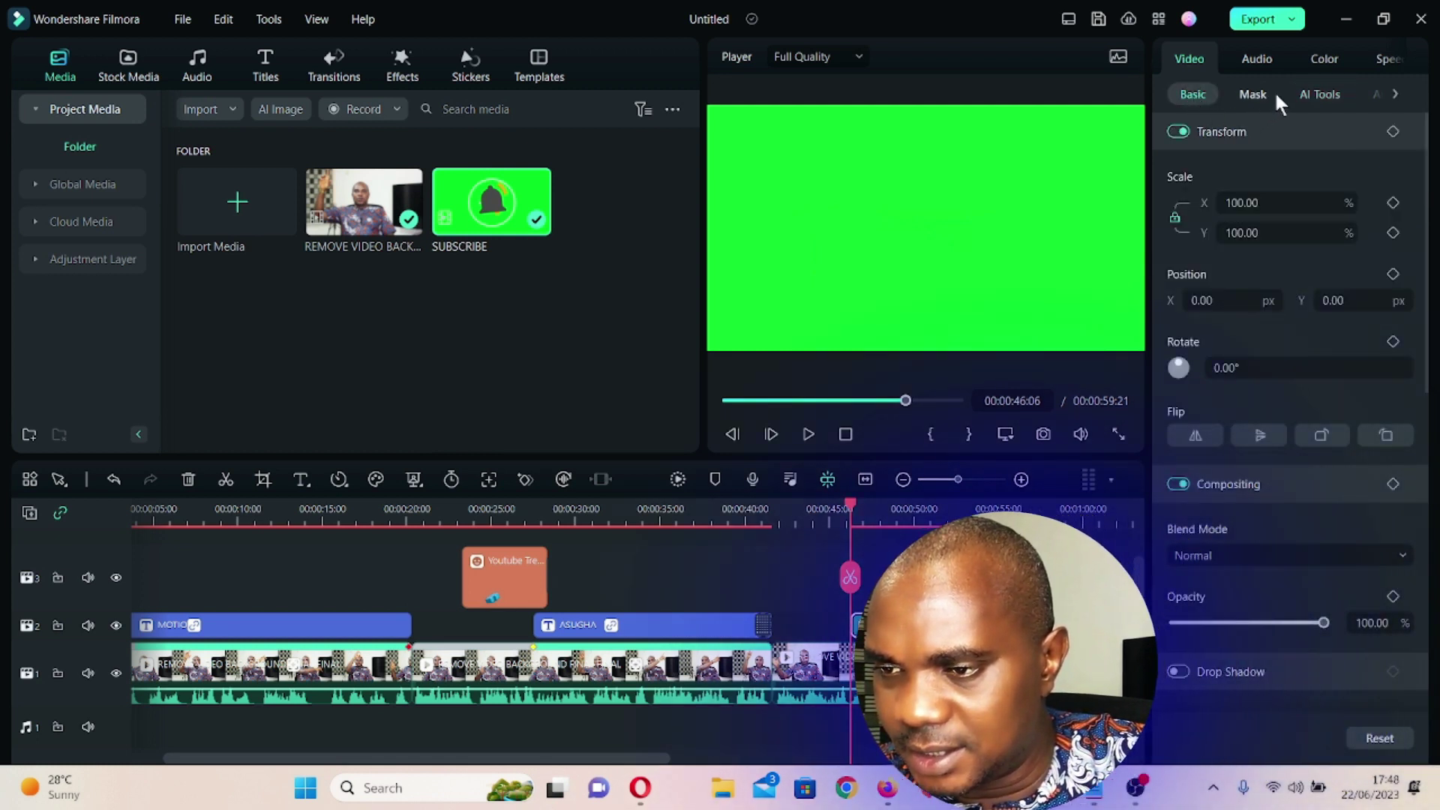
{"action": "left_click", "coordinate": [1318, 95]}
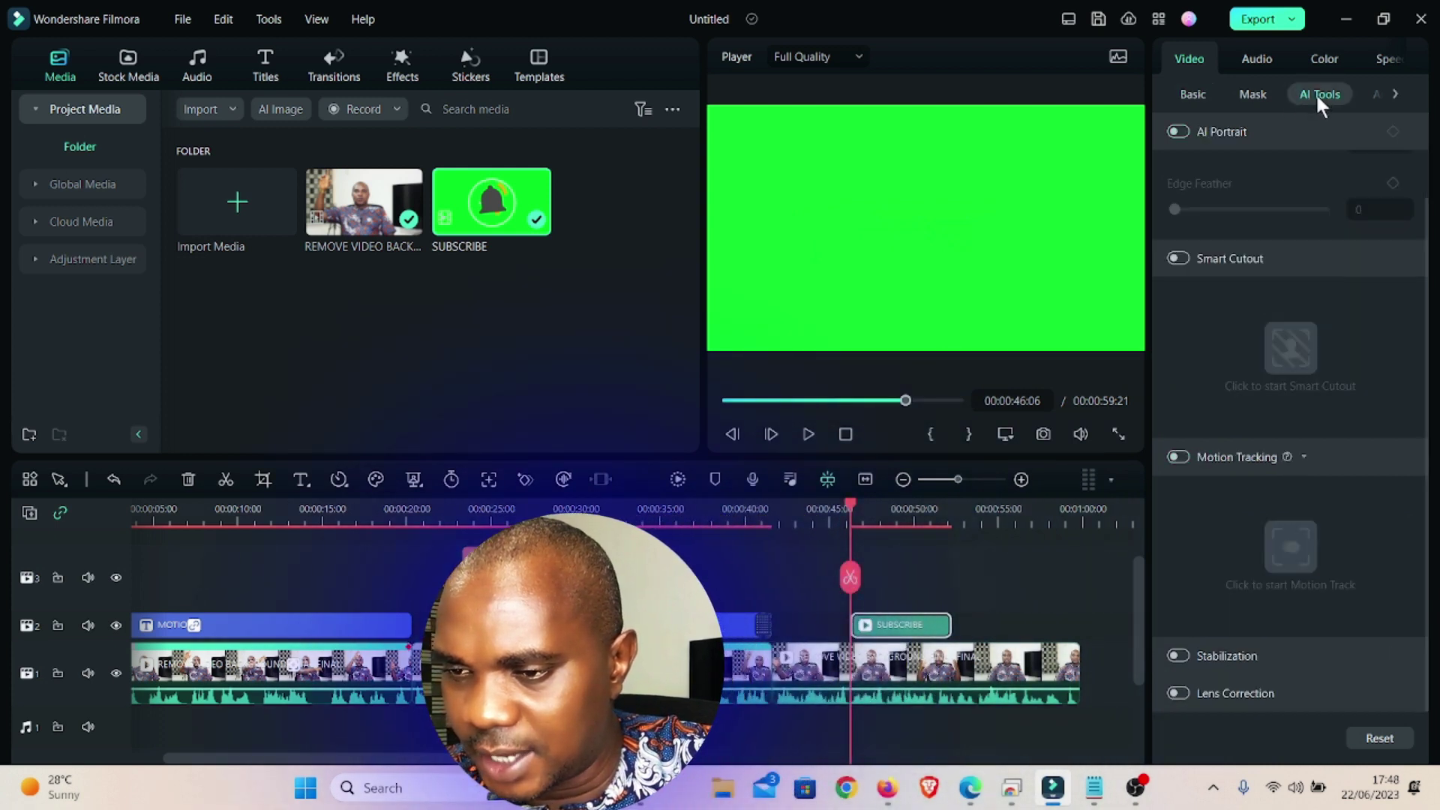
{"action": "scroll", "coordinate": [1301, 220], "scroll_direction": "up", "scroll_amount": 2}
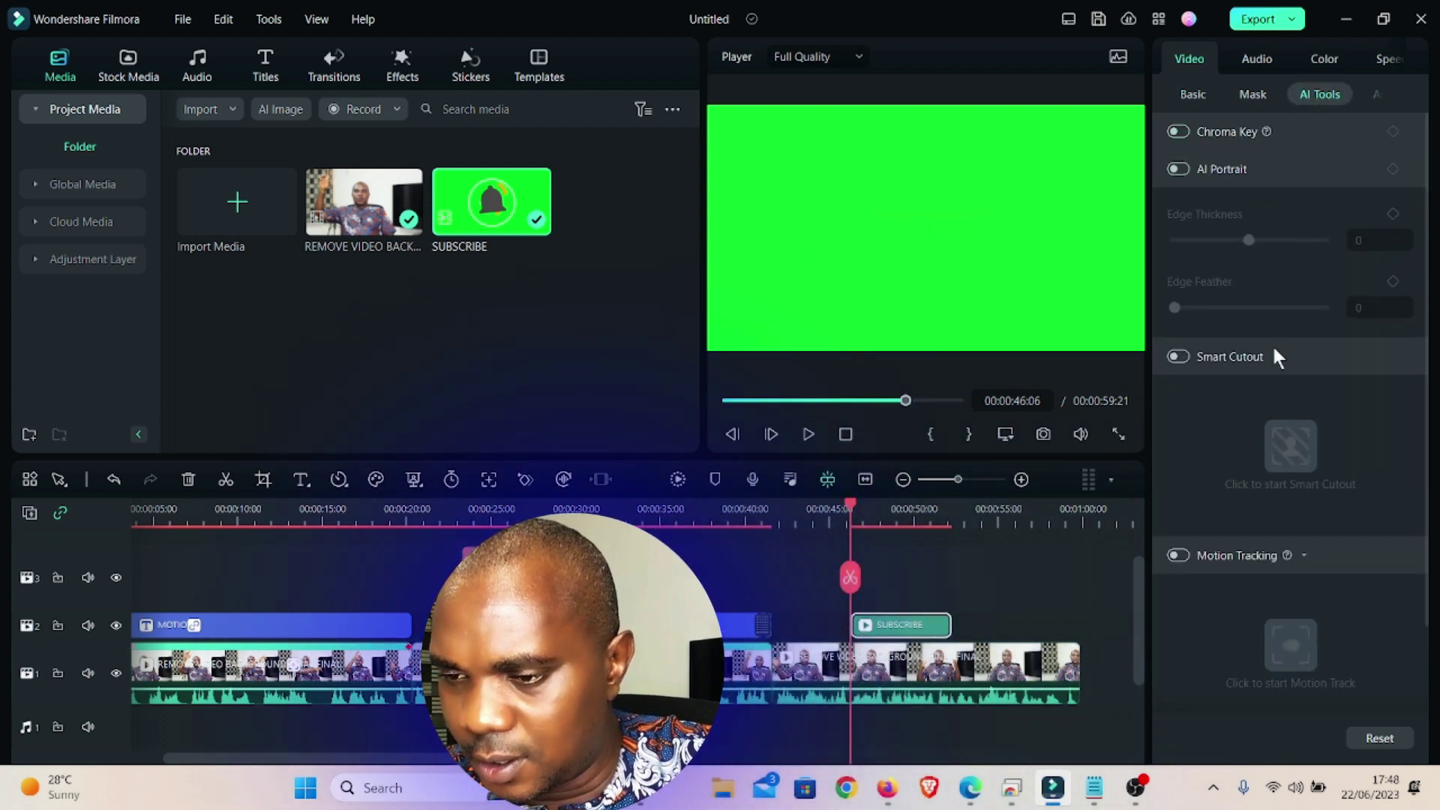
{"action": "left_click", "coordinate": [1176, 132]}
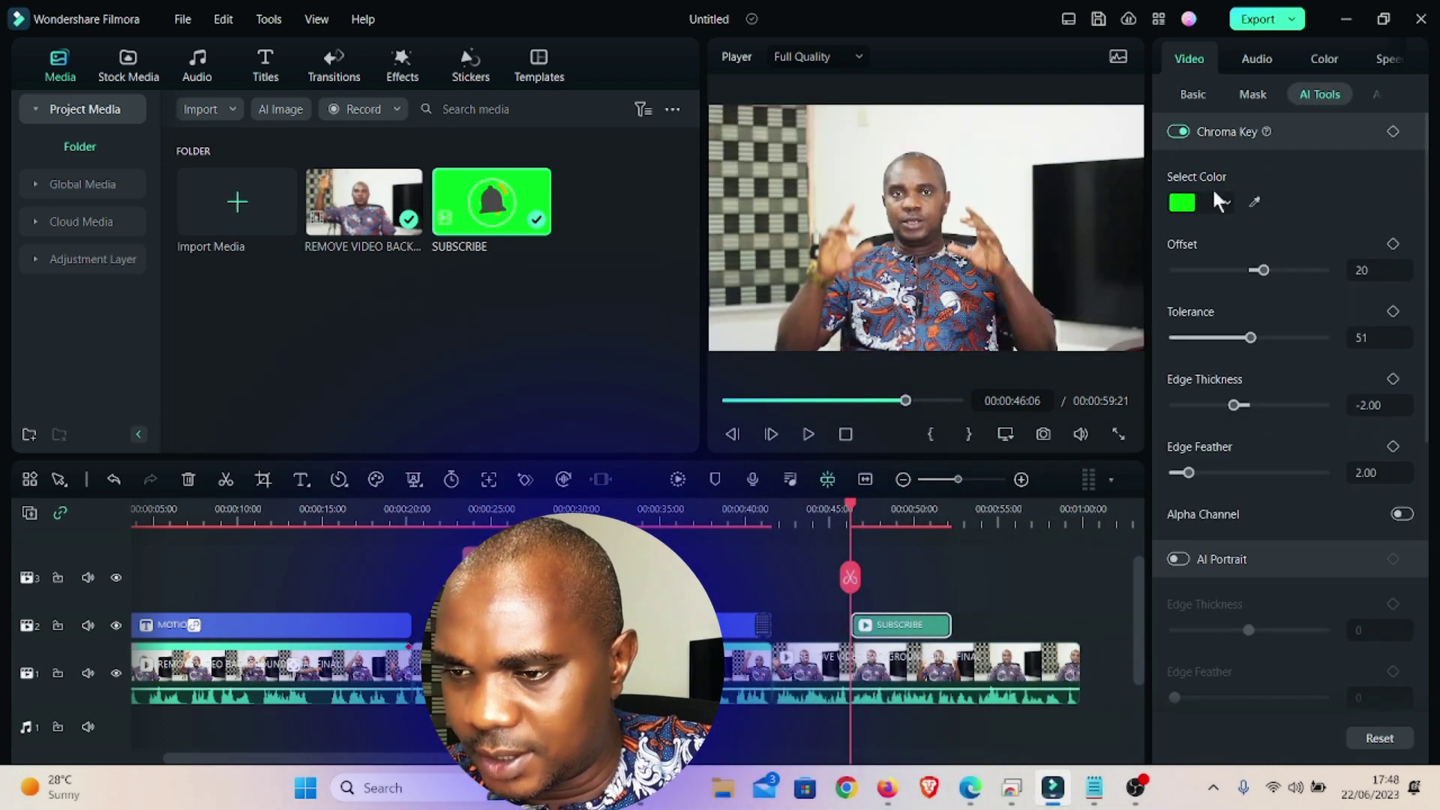
{"action": "left_click_drag", "start_coordinate": [1267, 265], "coordinate": [1279, 262]}
{"action": "left_click_drag", "start_coordinate": [1258, 335], "coordinate": [1278, 339]}
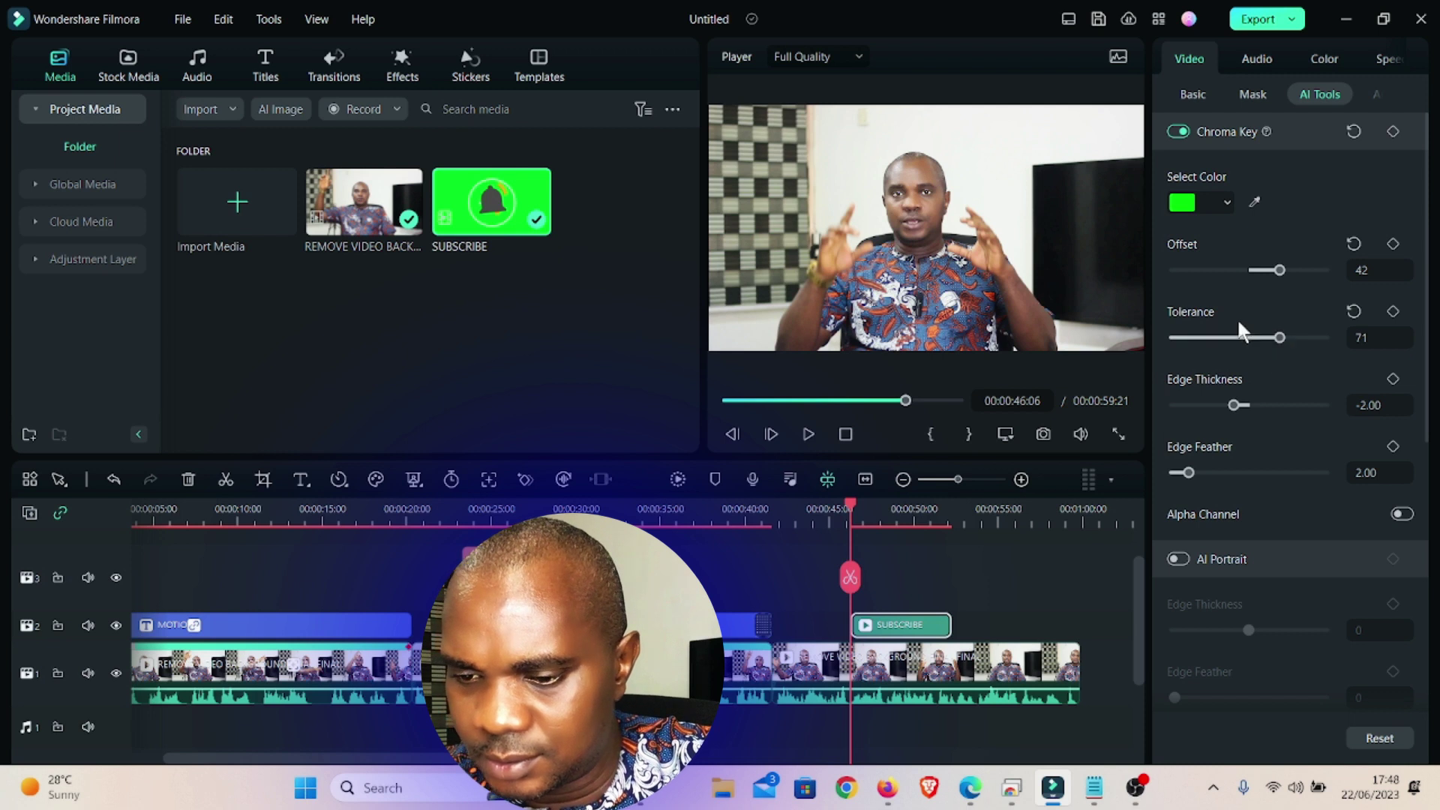
Preview the keyed SUBSCRIBE clip, shrink it and reposition it over the TV on the right of the frame
{"action": "key", "text": "space"}
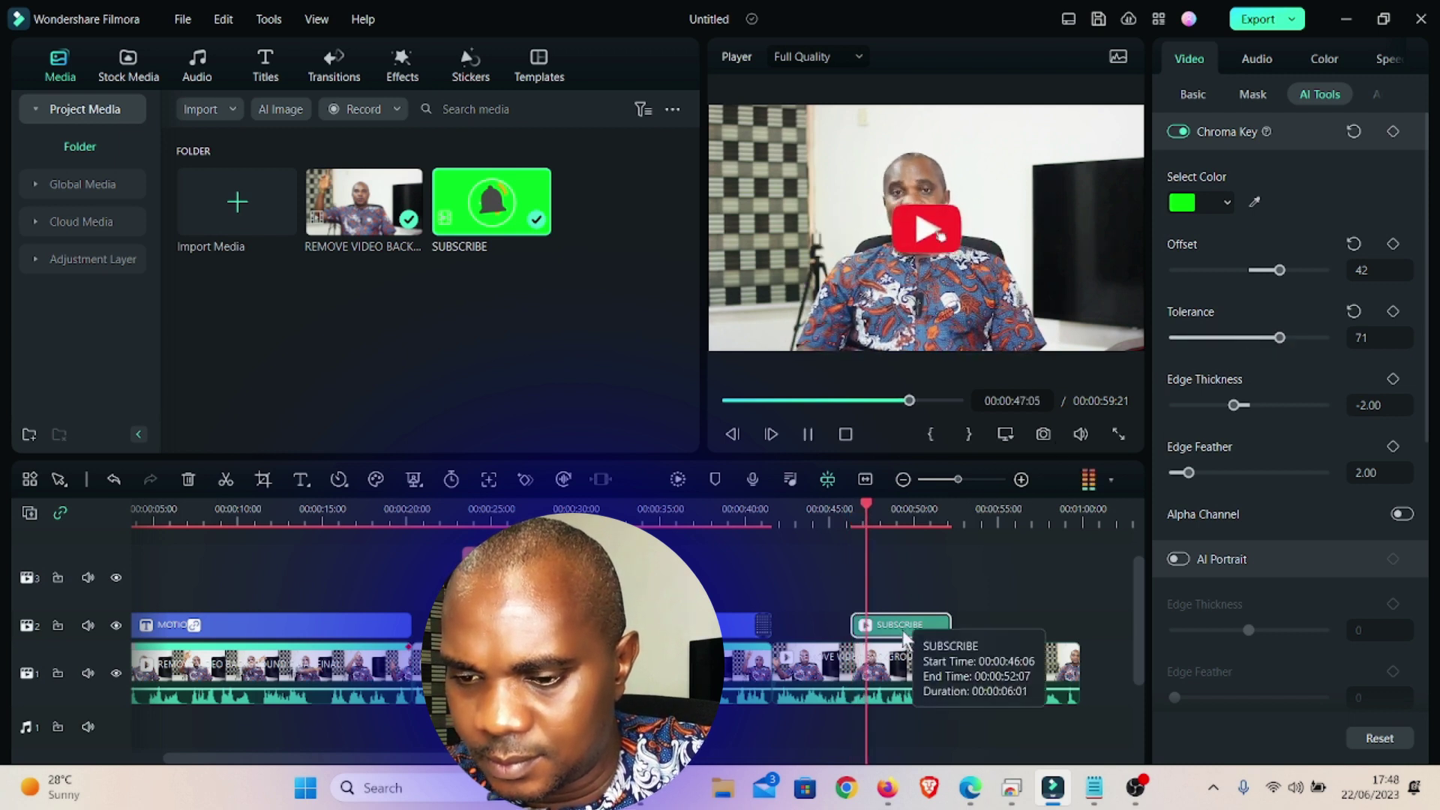
{"action": "key", "text": "space"}
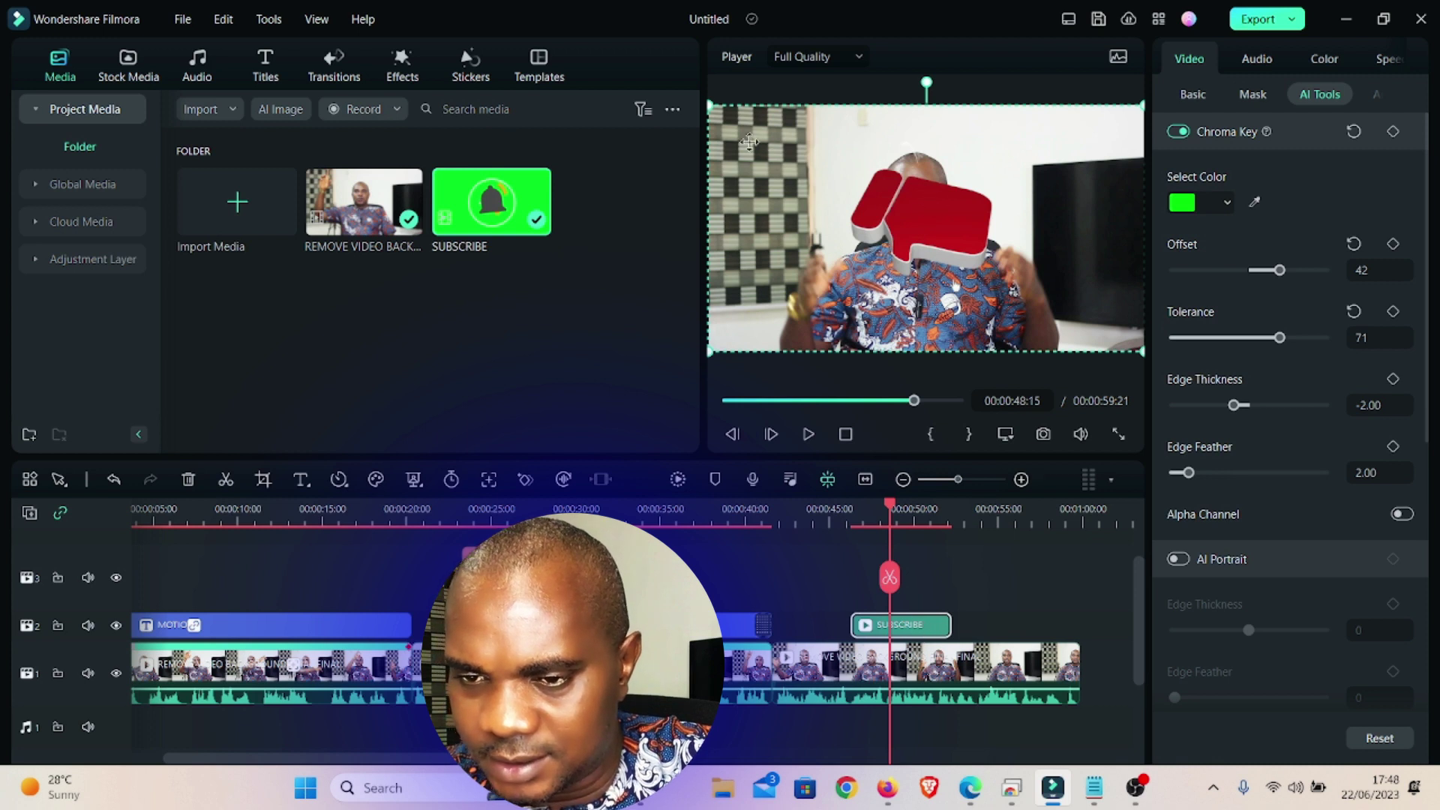
{"action": "left_click_drag", "start_coordinate": [707, 102], "coordinate": [855, 216]}
{"action": "left_click_drag", "start_coordinate": [941, 276], "coordinate": [999, 237]}
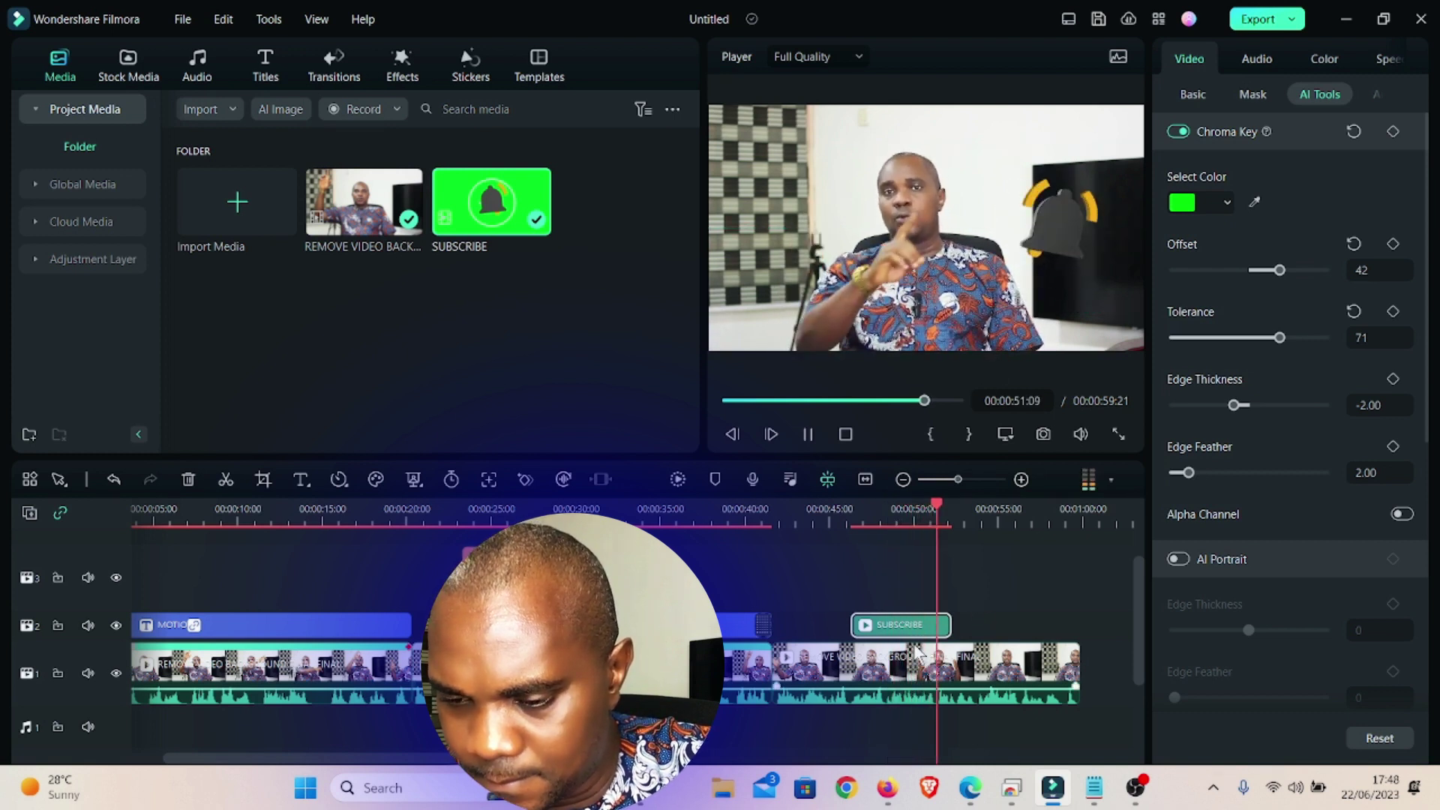
{"action": "key", "text": "space"}
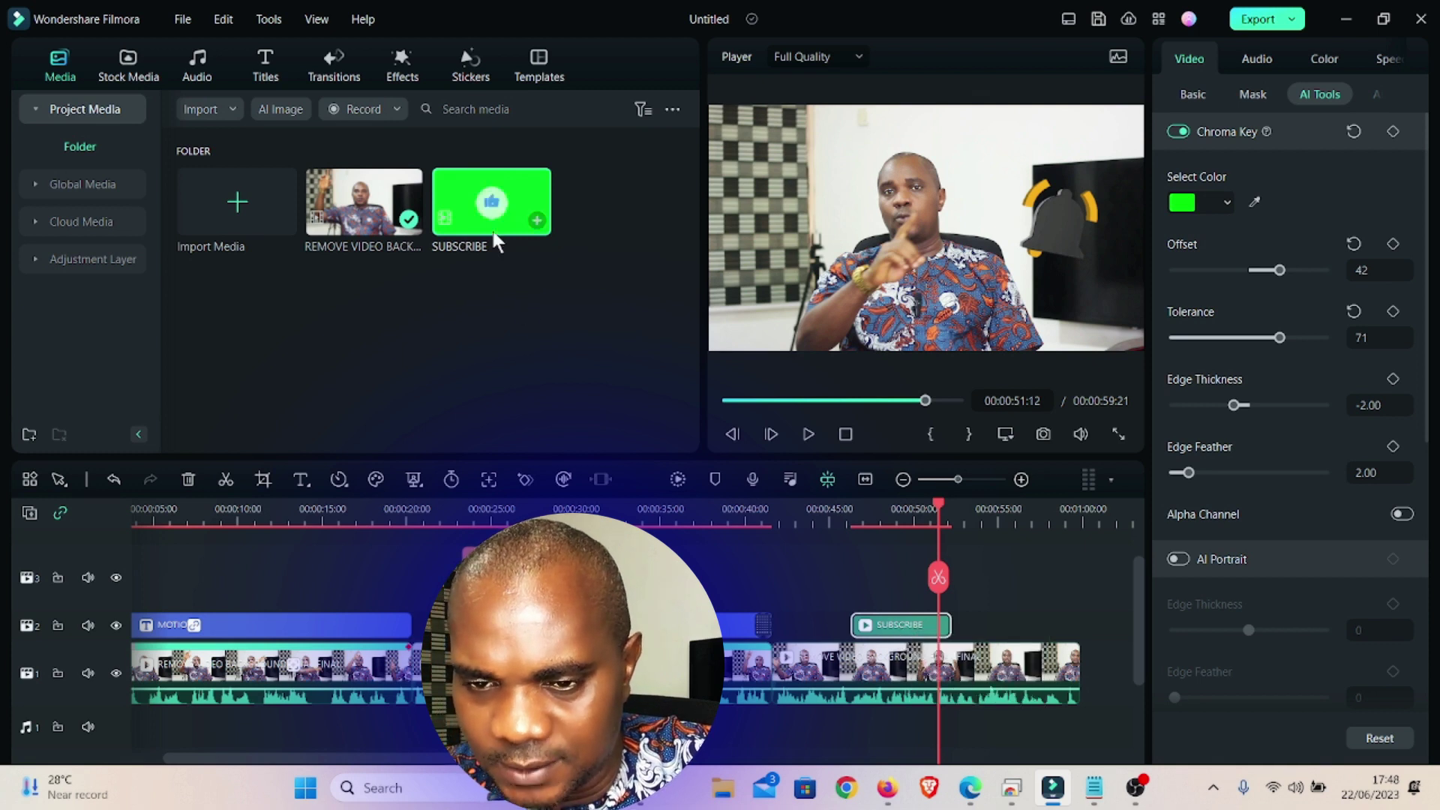
Add a fresh SUBSCRIBE clip, move the keyed copy aside and put the fresh one on the third track at 00:00:46:06
{"action": "left_click_drag", "start_coordinate": [497, 215], "coordinate": [1053, 641]}
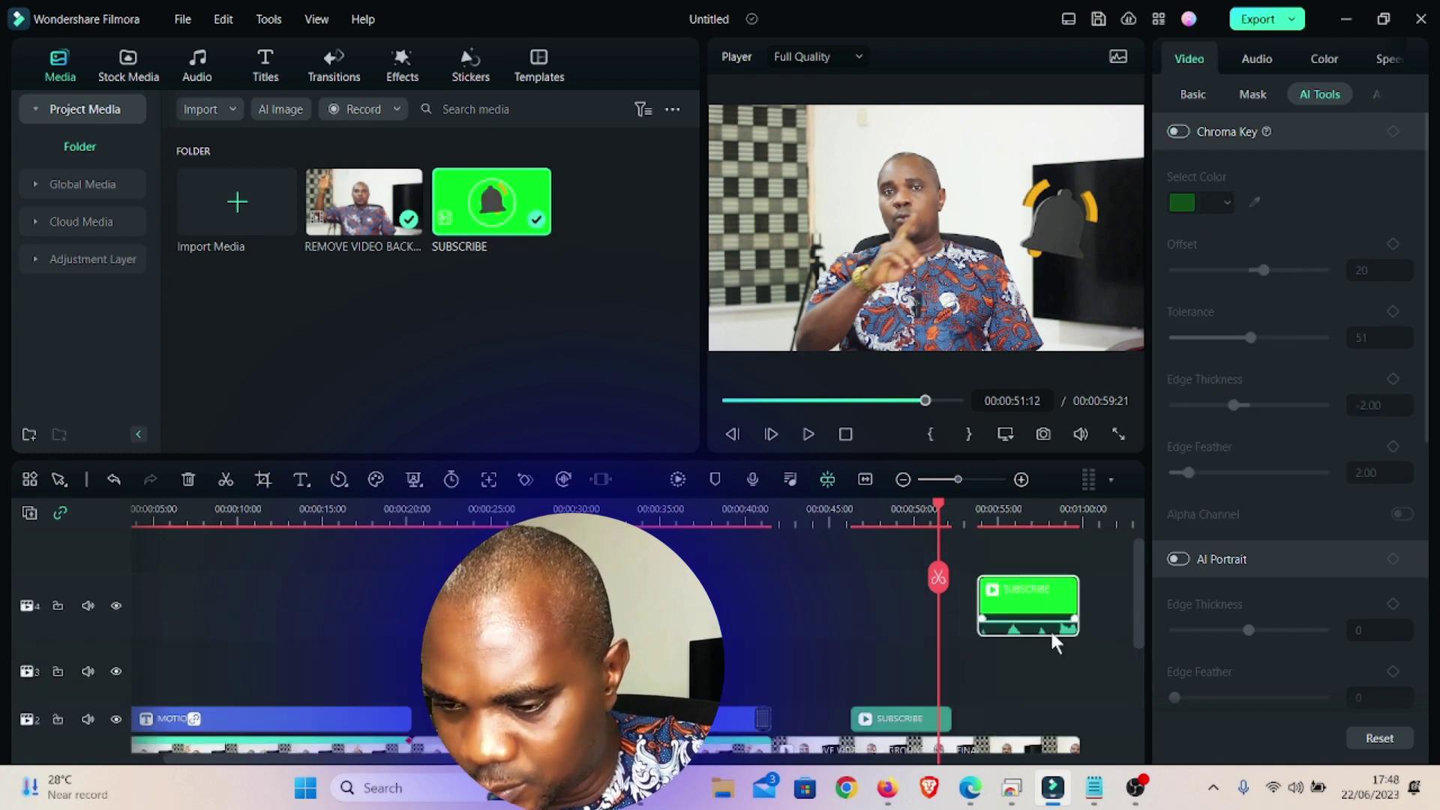
{"action": "left_click", "coordinate": [902, 723]}
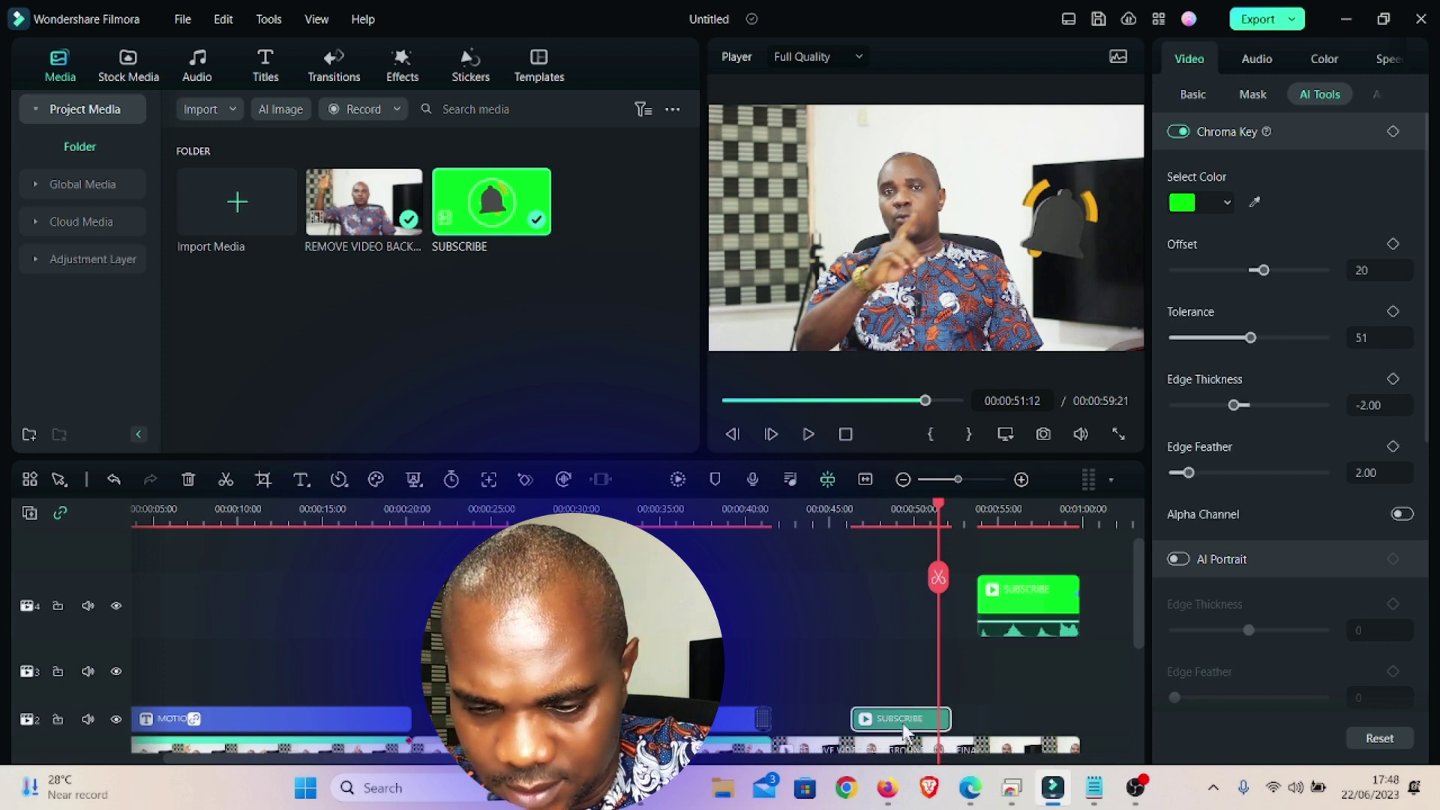
{"action": "left_click_drag", "start_coordinate": [902, 718], "coordinate": [801, 606]}
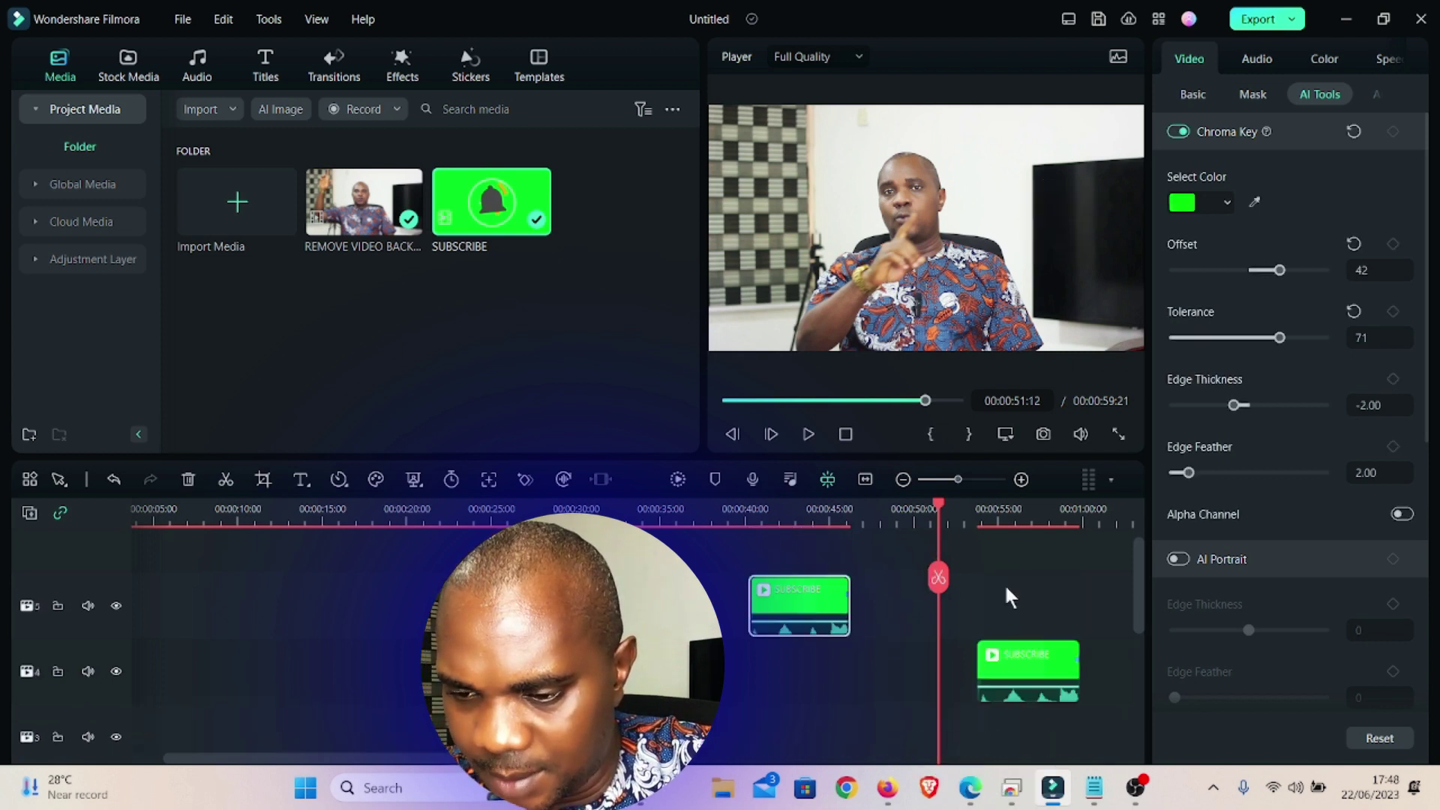
{"action": "left_click_drag", "start_coordinate": [1026, 665], "coordinate": [900, 728]}
Preview the fresh SUBSCRIBE clip and delete the keyed copy that was moved aside
{"action": "scroll", "coordinate": [902, 695], "scroll_direction": "down", "scroll_amount": 1}
{"action": "left_click", "coordinate": [868, 519]}
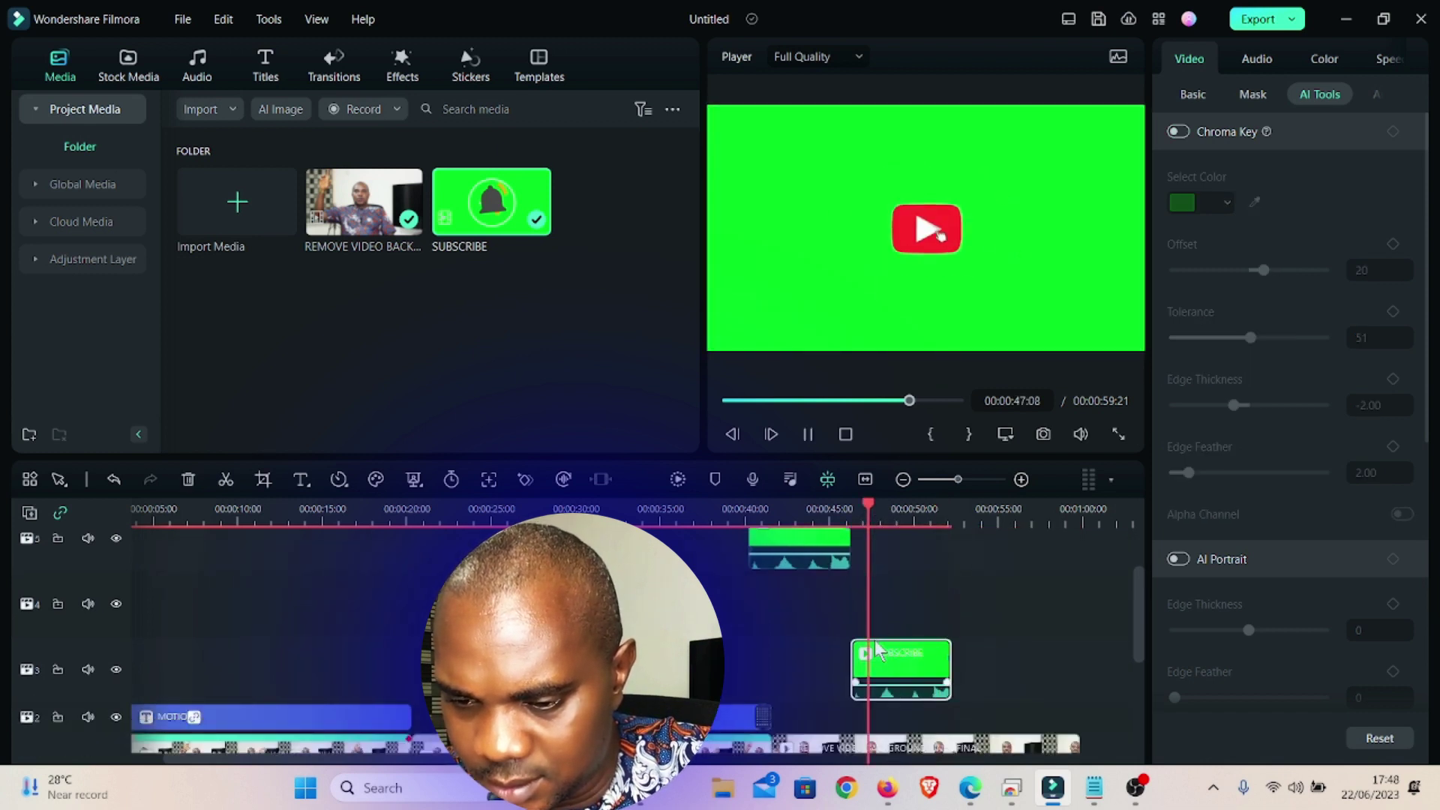
{"action": "key", "text": "space"}
{"action": "scroll", "coordinate": [802, 629], "scroll_direction": "up", "scroll_amount": 1}
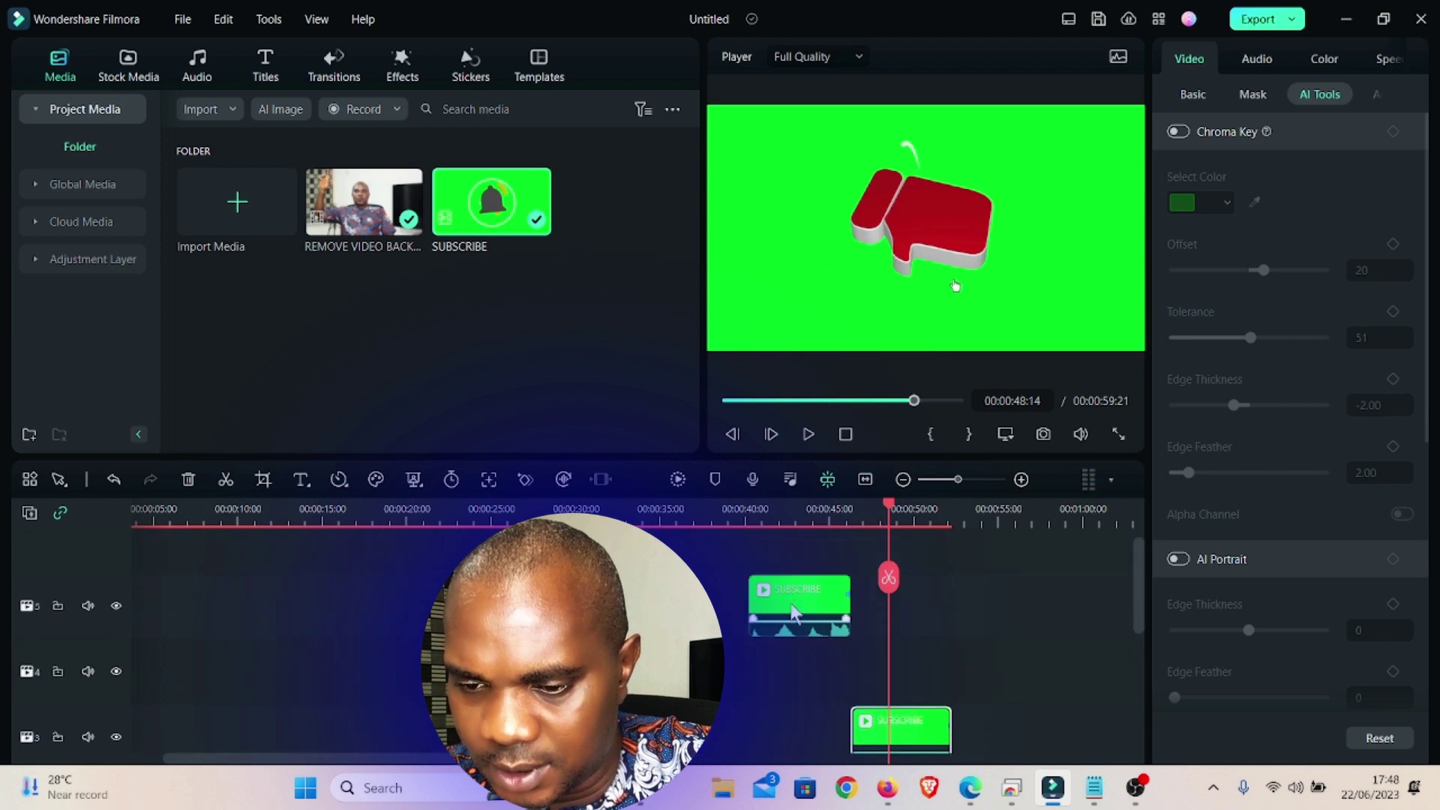
{"action": "left_click", "coordinate": [791, 596]}
{"action": "key", "text": "Delete"}
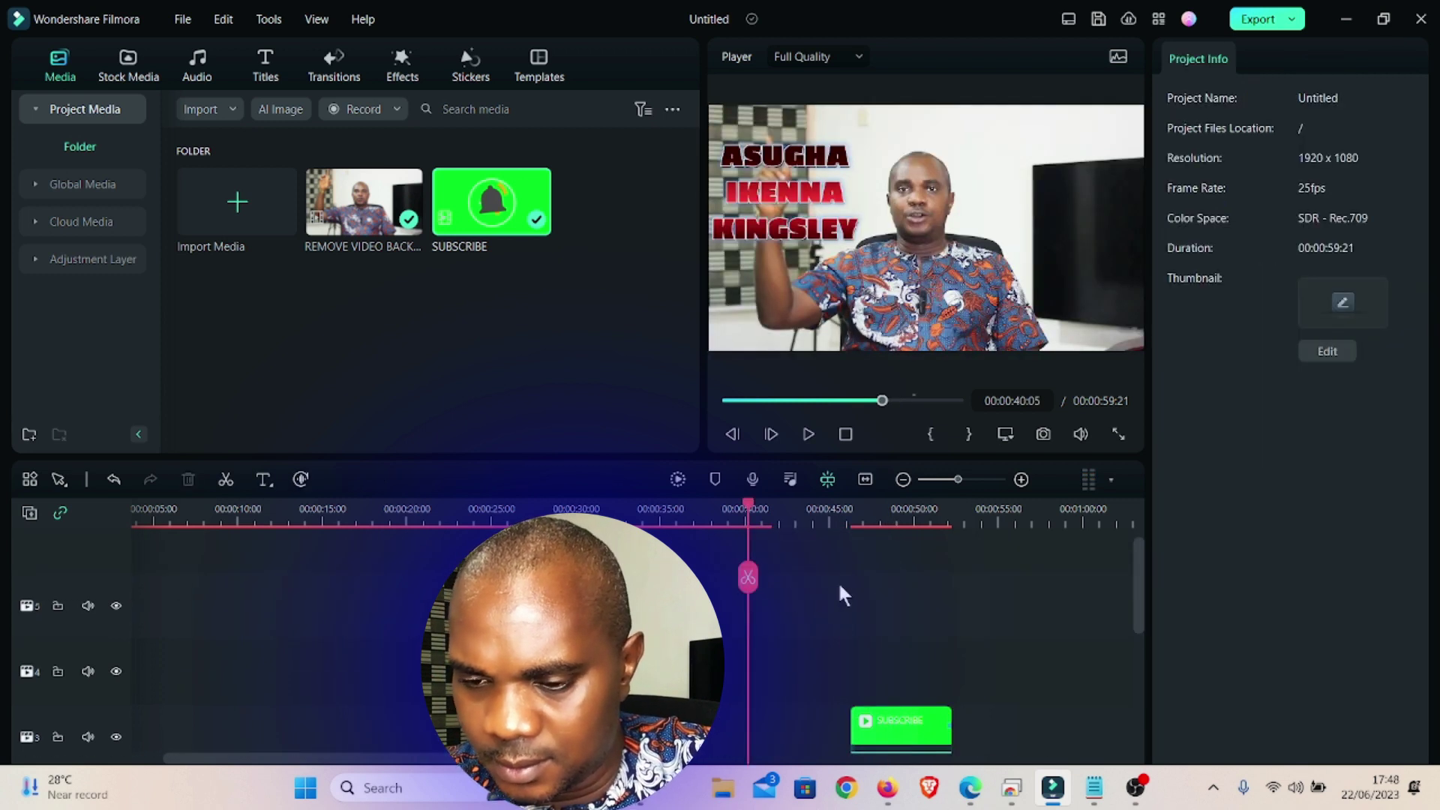
Play back from about 00:00:40:05 into the SUBSCRIBE clip and stop at about 00:00:47:14
{"action": "key", "text": "space"}
{"action": "scroll", "coordinate": [912, 654], "scroll_direction": "down", "scroll_amount": 2}
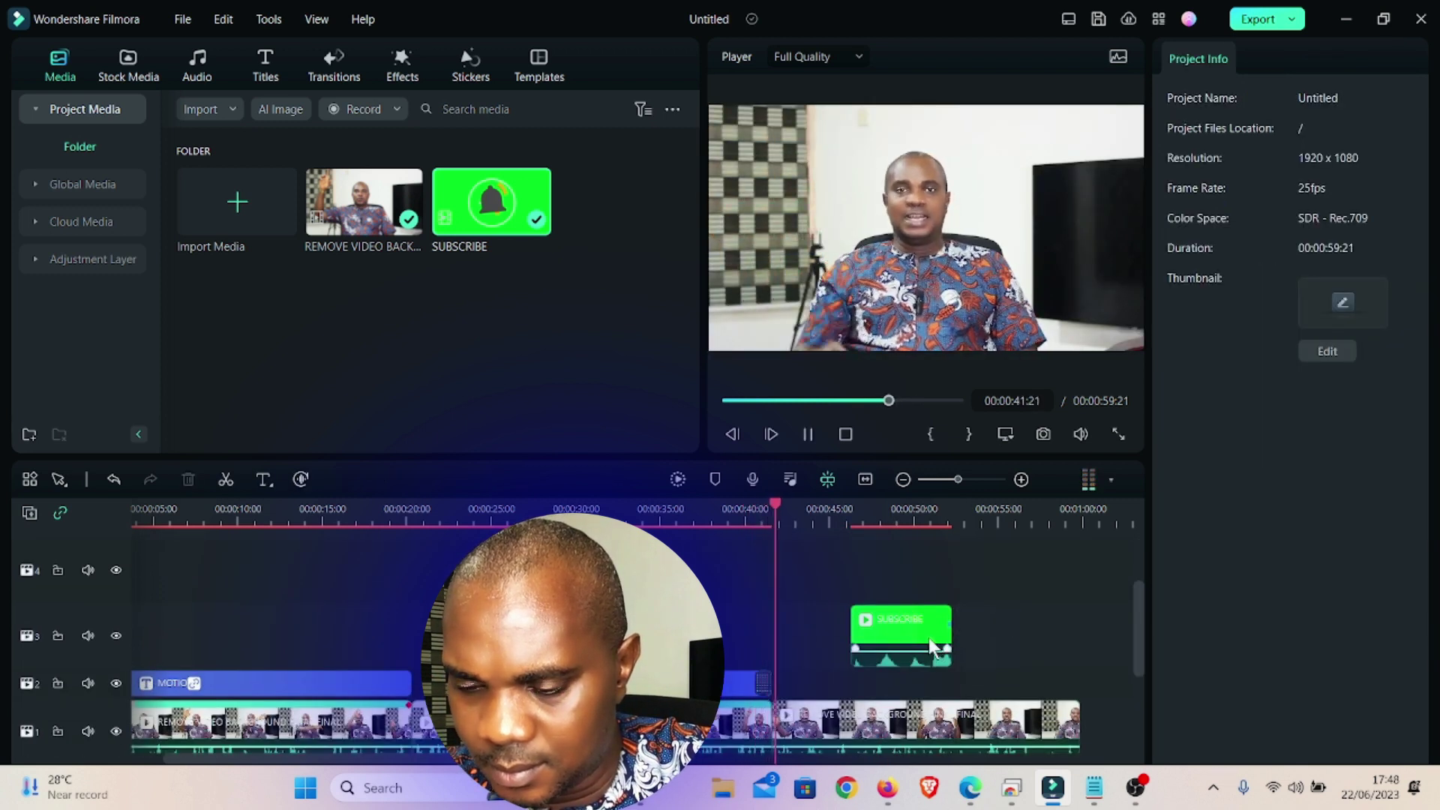
{"action": "left_click", "coordinate": [967, 479]}
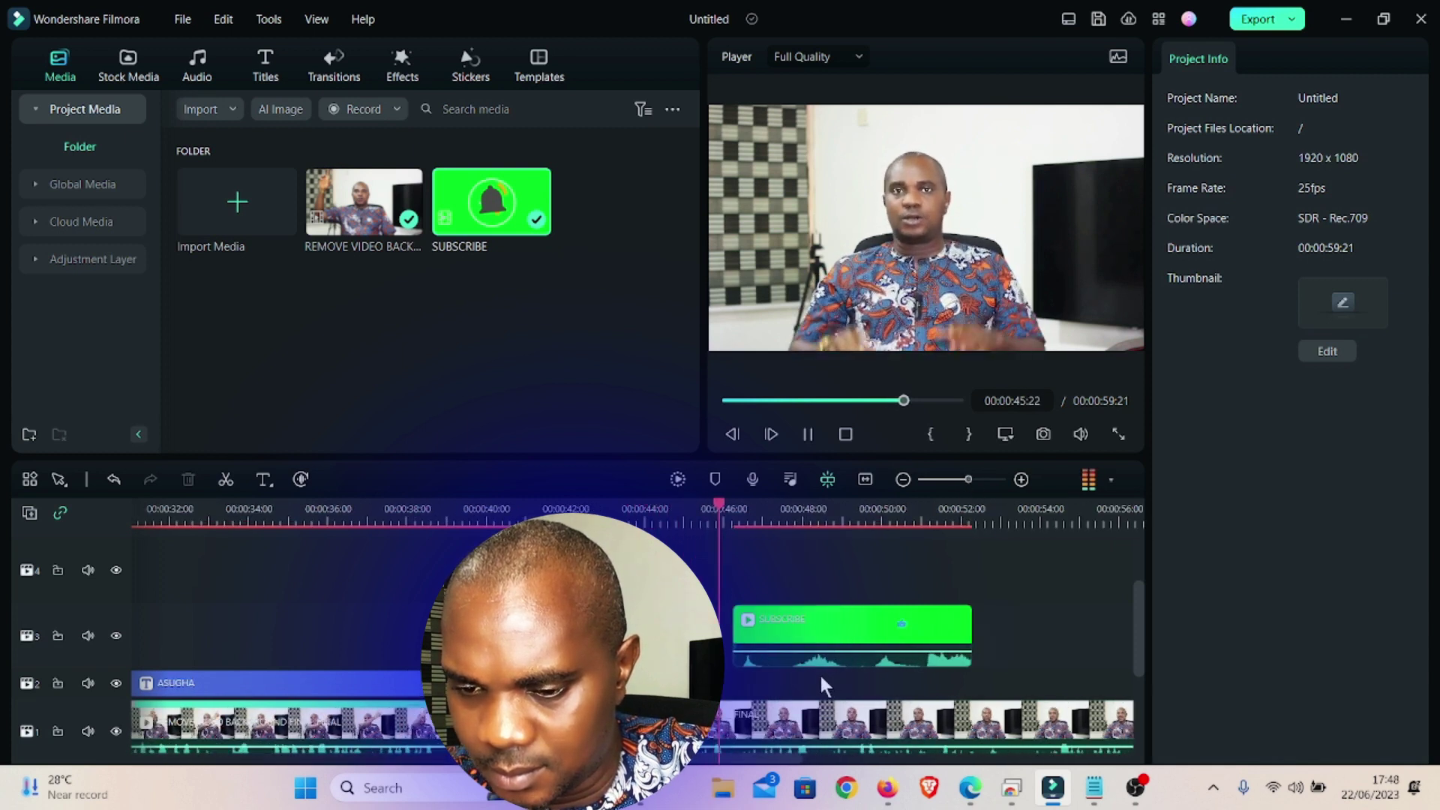
{"action": "left_click", "coordinate": [814, 636]}
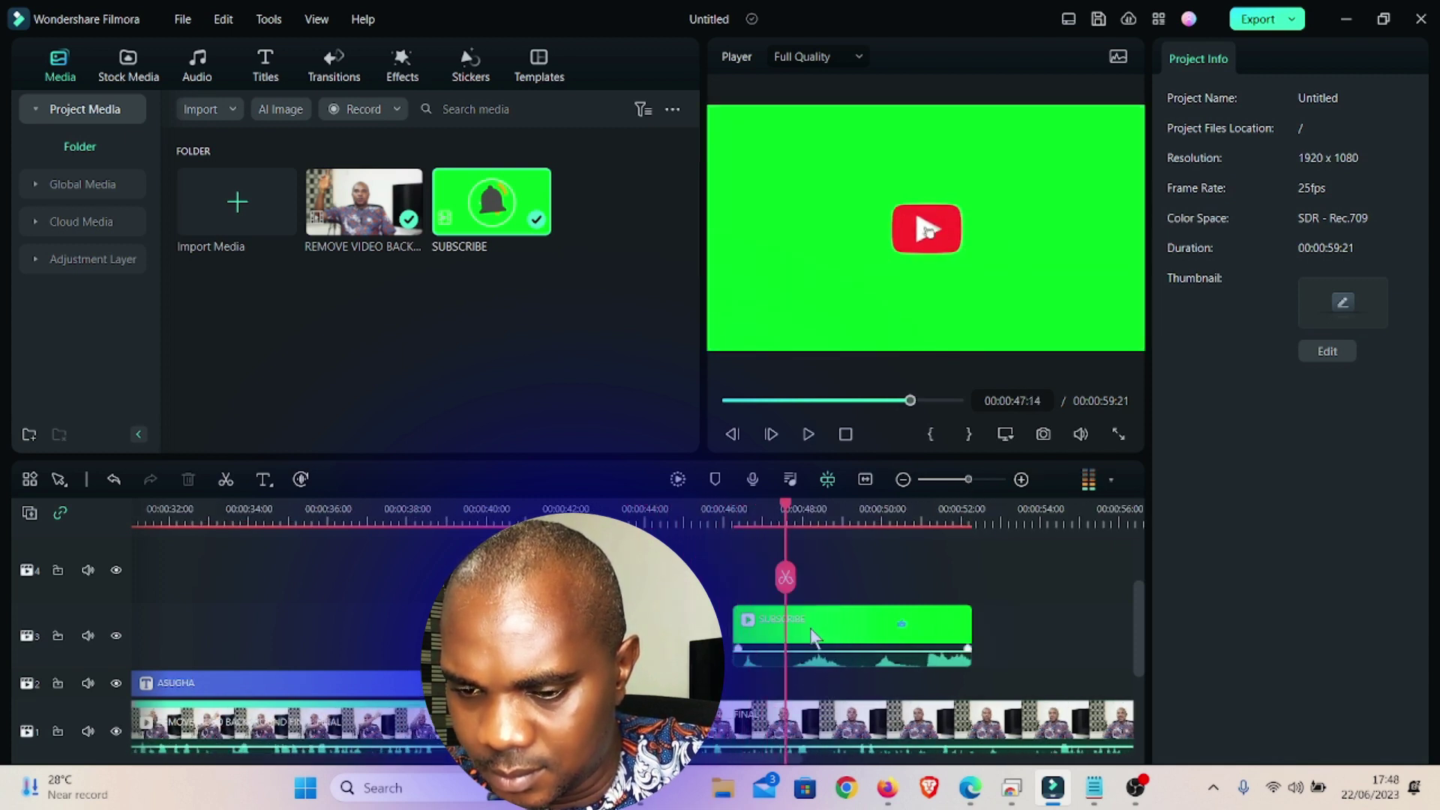
Try moving the SUBSCRIBE clip down onto the second video track and undo the move
{"action": "left_click", "coordinate": [809, 662]}
{"action": "left_click_drag", "start_coordinate": [809, 669], "coordinate": [817, 684]}
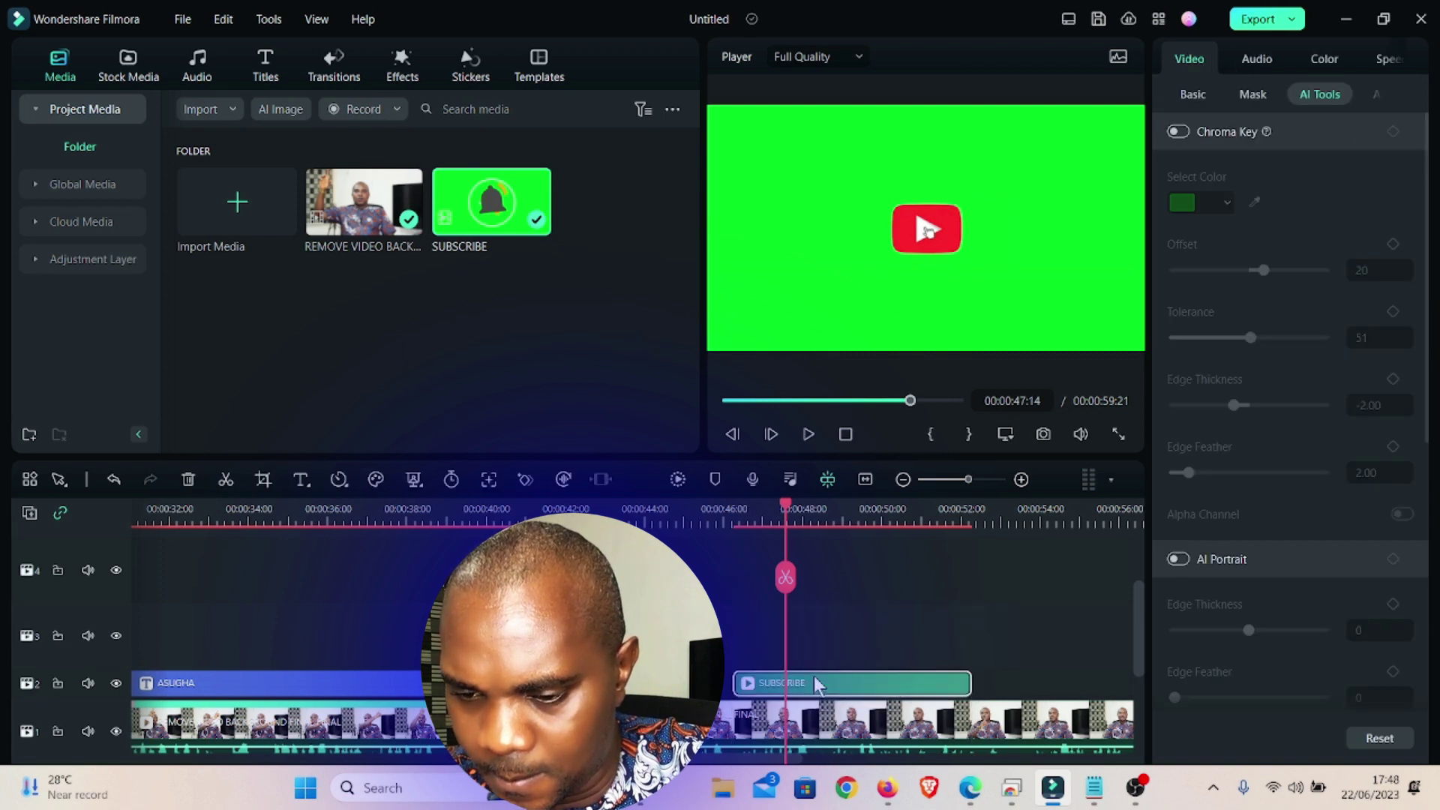
{"action": "left_click", "coordinate": [855, 641]}
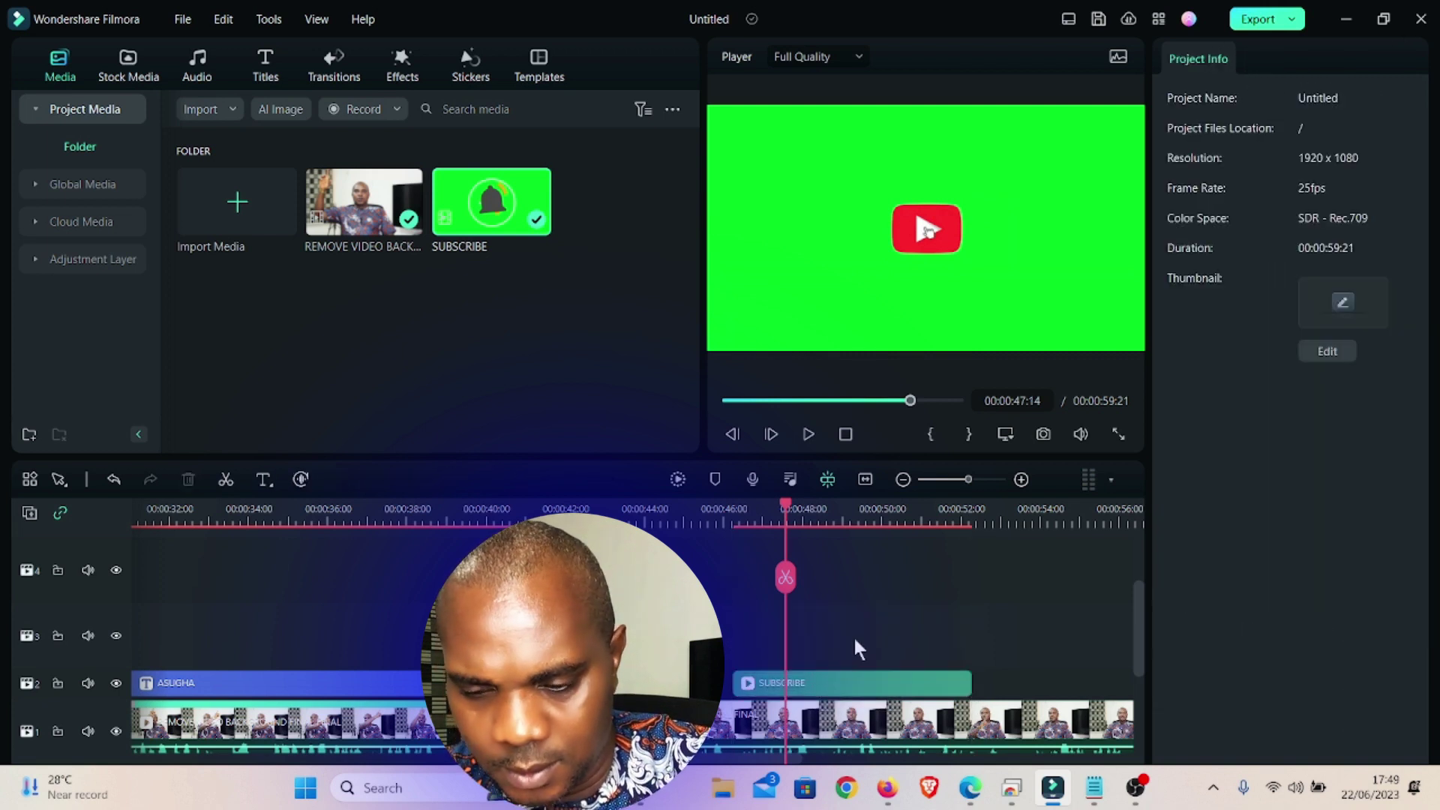
{"action": "key", "text": "ctrl+z"}
Turn on Chroma Key for the SUBSCRIBE clip on the third track, with green keyed out at offset 32 and tolerance 66
{"action": "left_click", "coordinate": [838, 632]}
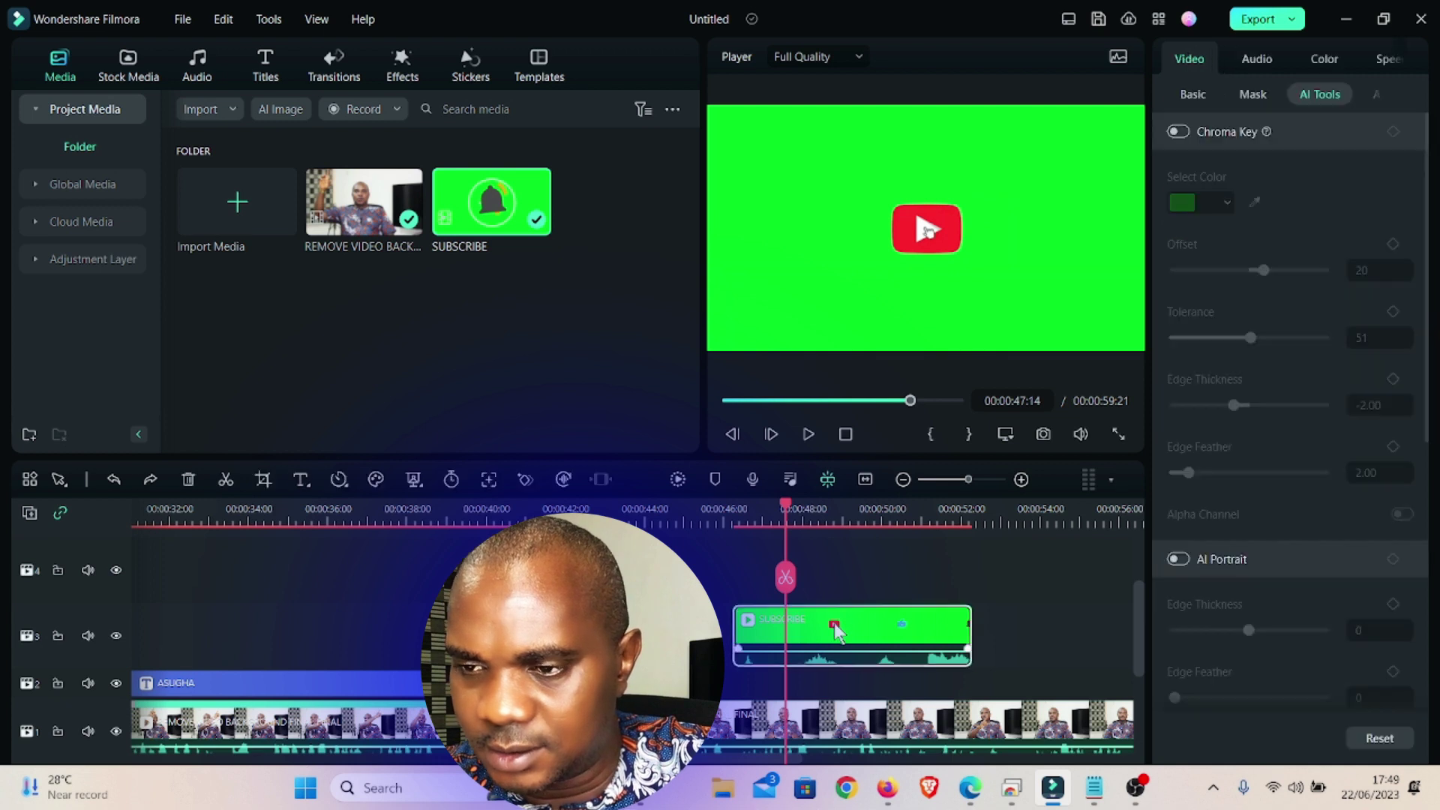
{"action": "left_click", "coordinate": [1176, 133]}
{"action": "left_click_drag", "start_coordinate": [1265, 271], "coordinate": [1272, 272]}
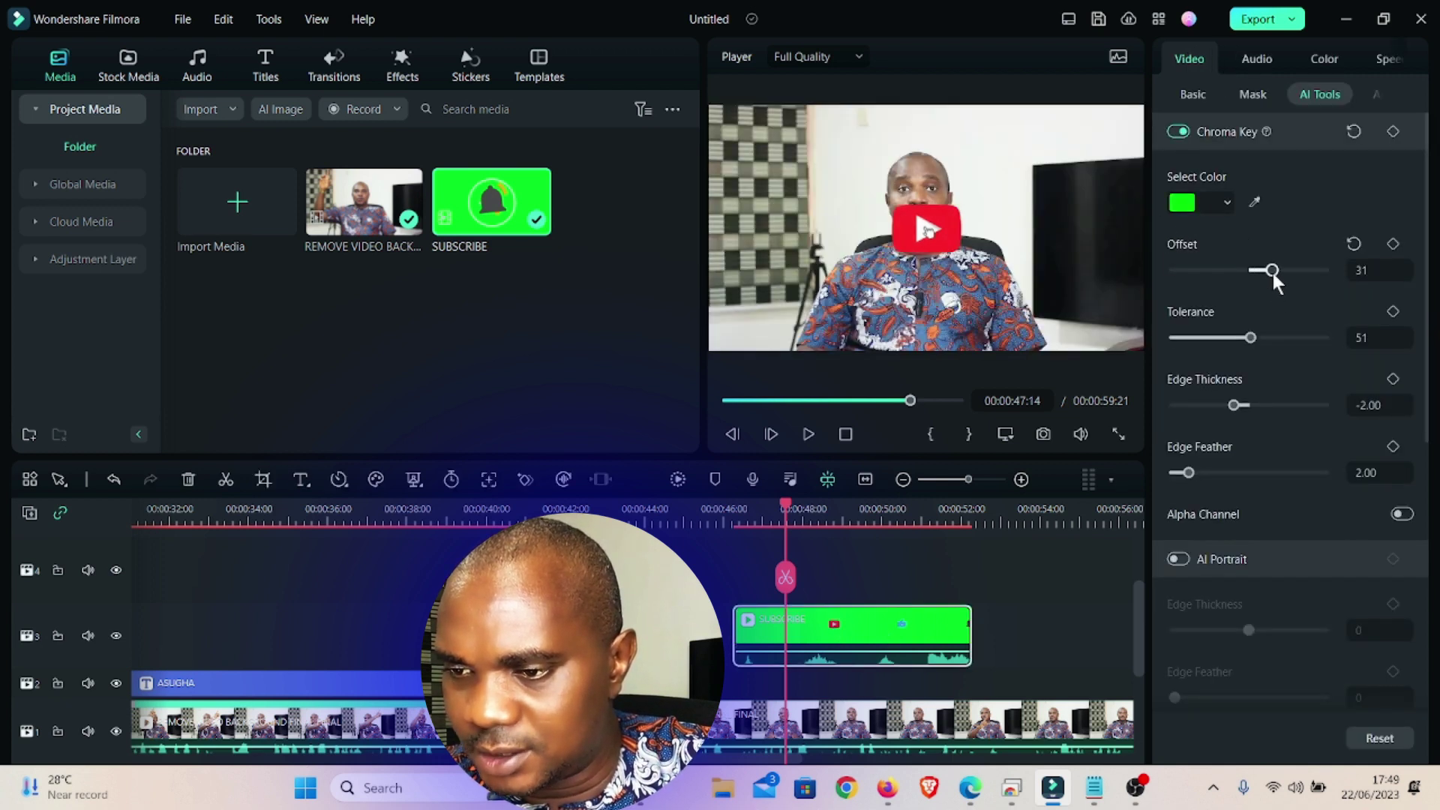
{"action": "left_click_drag", "start_coordinate": [1257, 339], "coordinate": [1273, 338]}
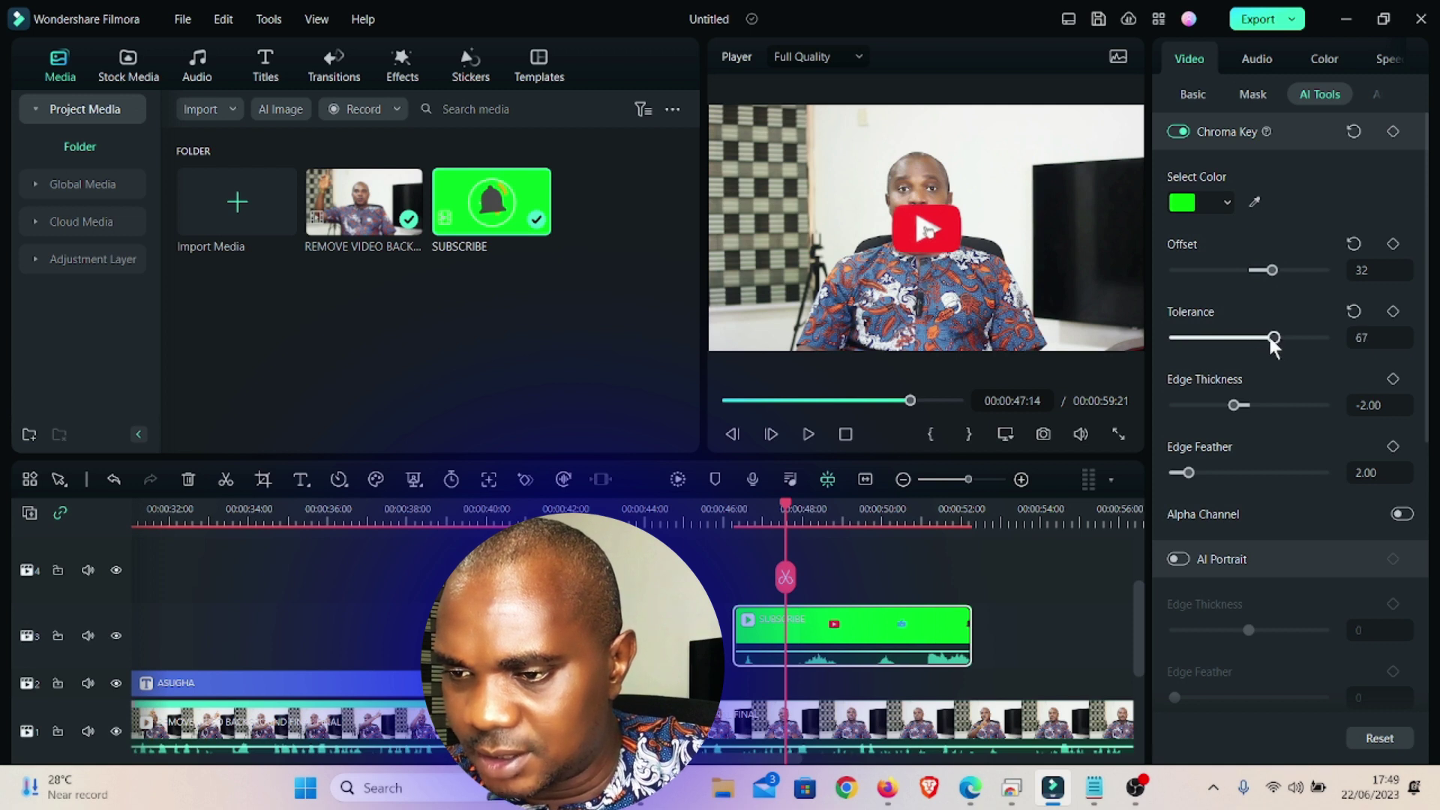
Scale the SUBSCRIBE animation to about three quarters and move it over the TV on the right of the frame
{"action": "mouse_move", "coordinate": [735, 132]}
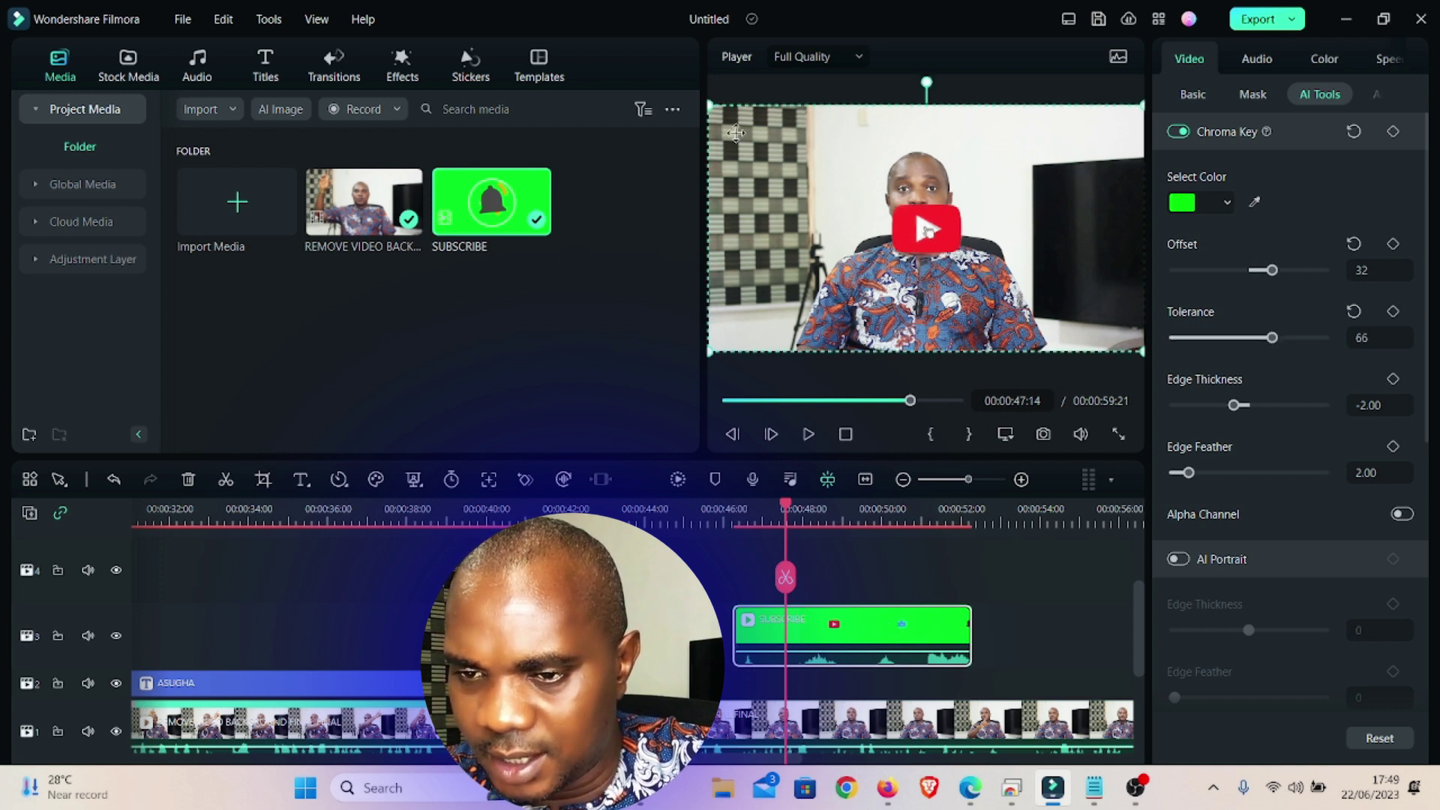
{"action": "left_click_drag", "start_coordinate": [774, 135], "coordinate": [827, 182]}
{"action": "left_click_drag", "start_coordinate": [883, 223], "coordinate": [972, 223]}
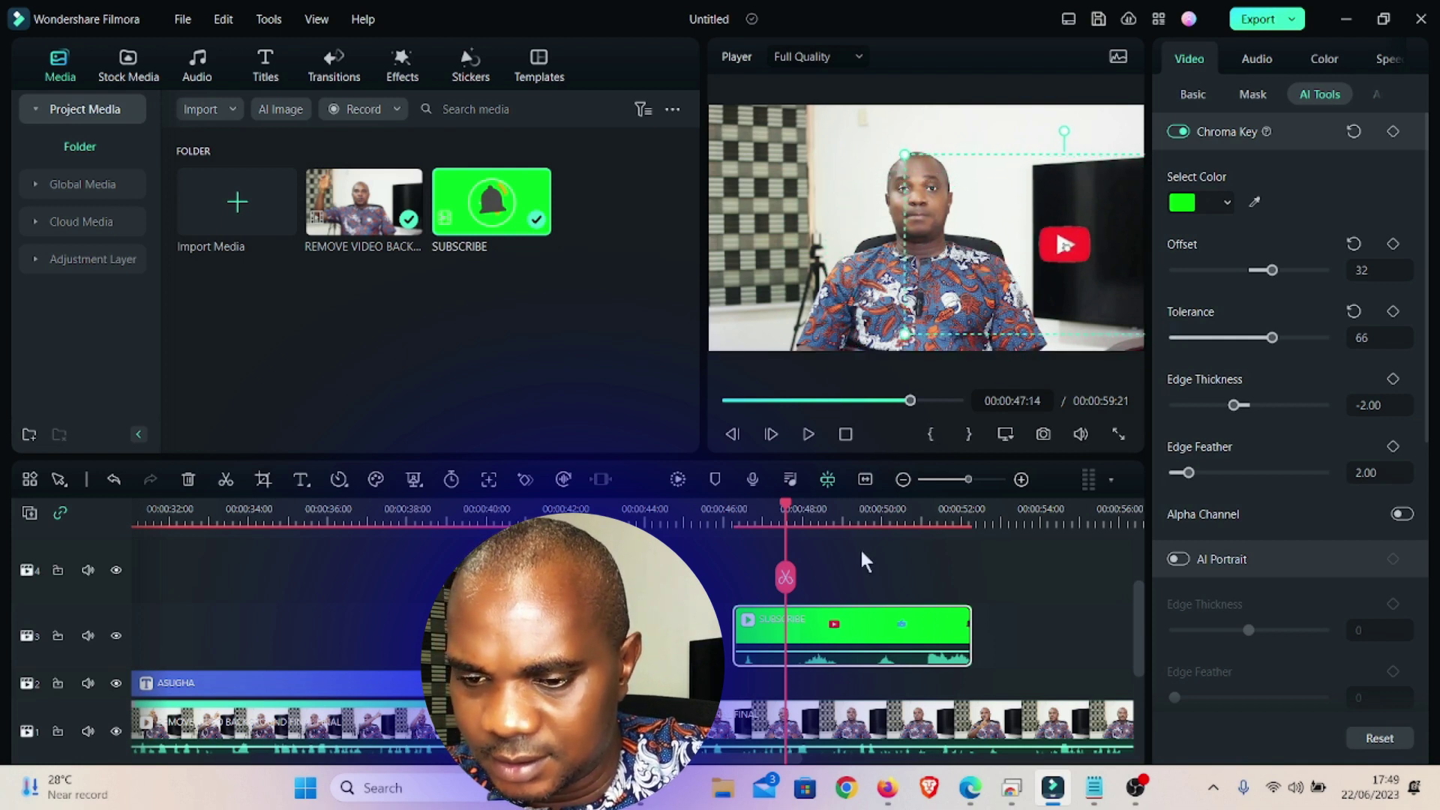
Play back from the start of the SUBSCRIBE clip through to the end of the sequence
{"action": "left_click", "coordinate": [733, 525]}
{"action": "key", "text": "space"}
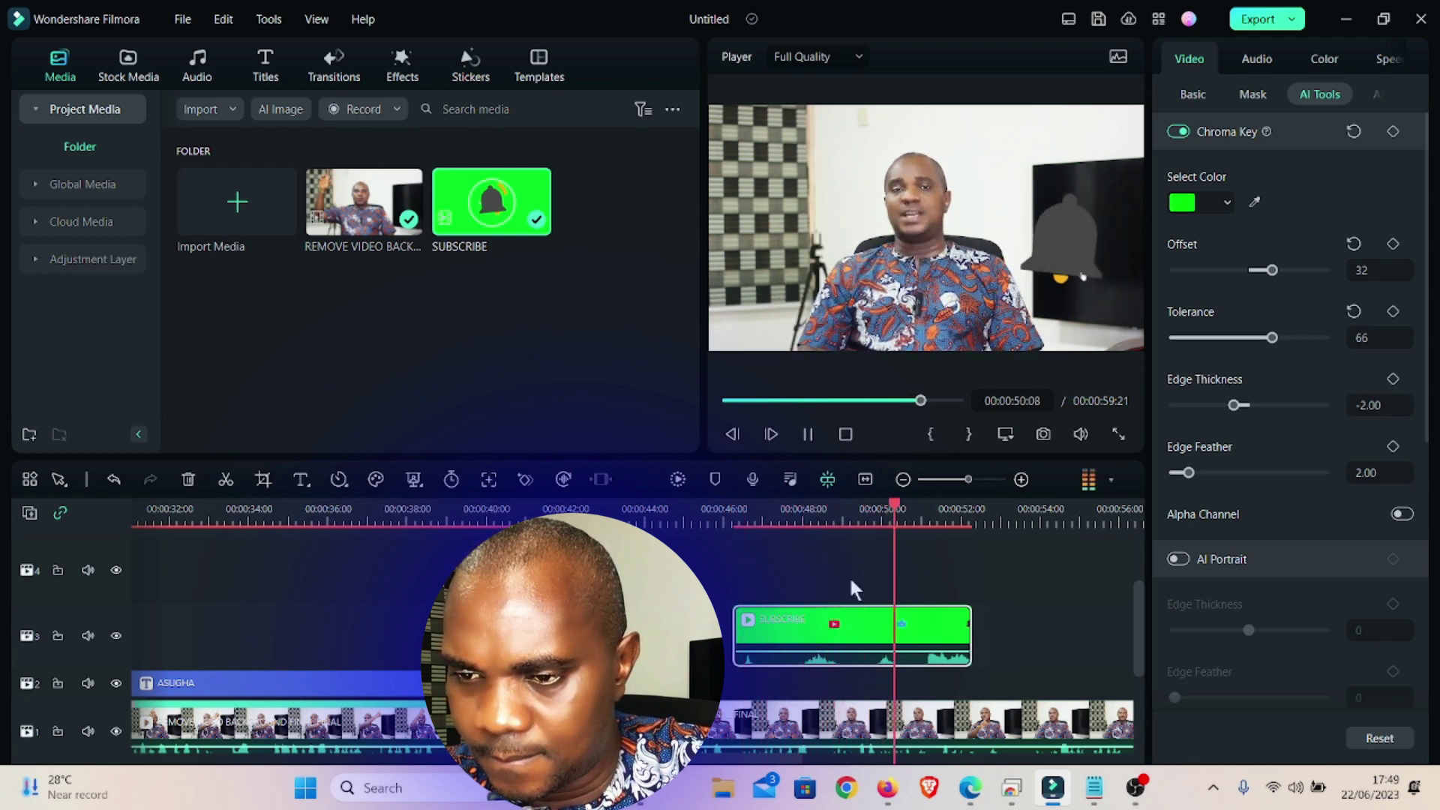
{"action": "scroll", "coordinate": [1013, 585], "scroll_direction": "down", "scroll_amount": 2}
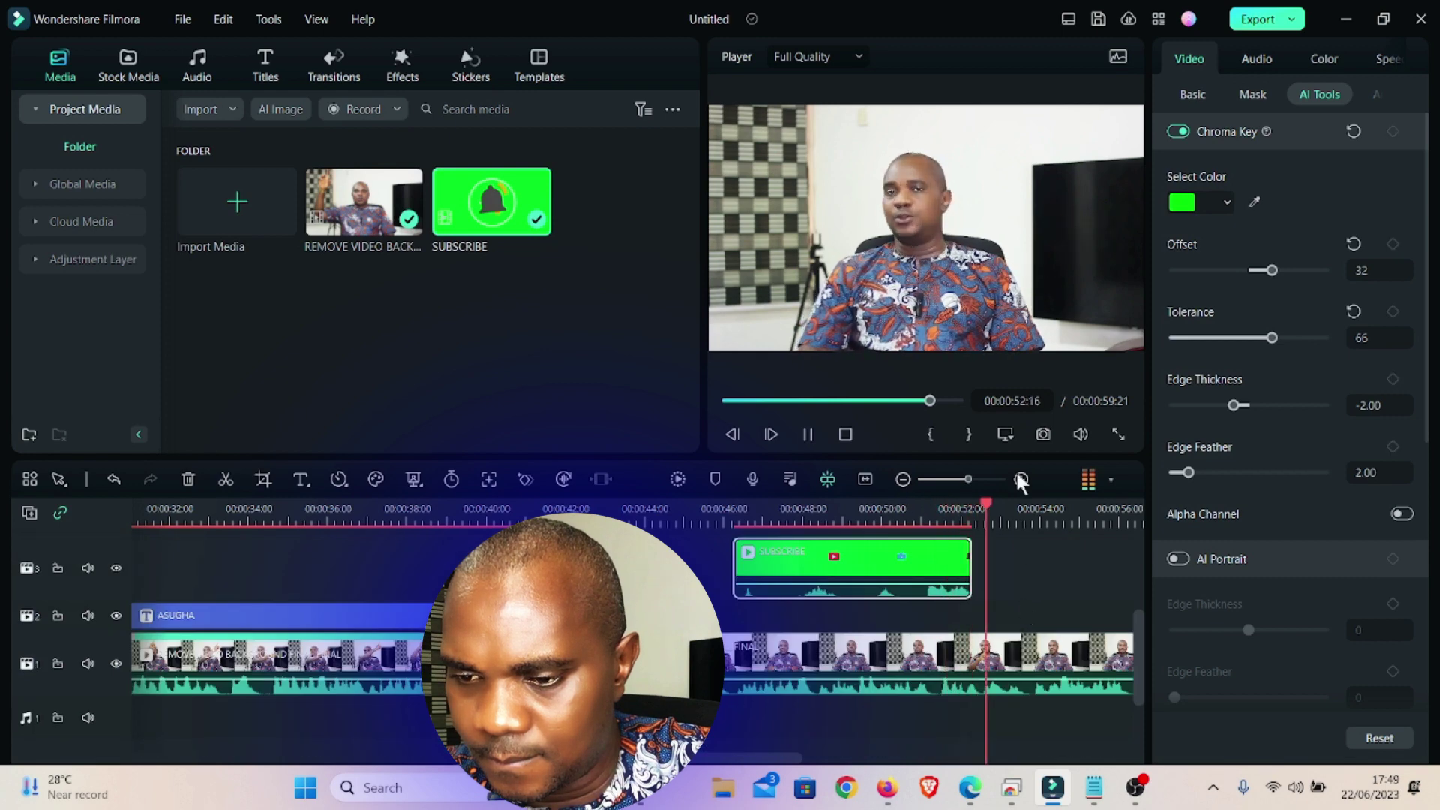
{"action": "left_click_drag", "start_coordinate": [967, 480], "coordinate": [961, 479]}
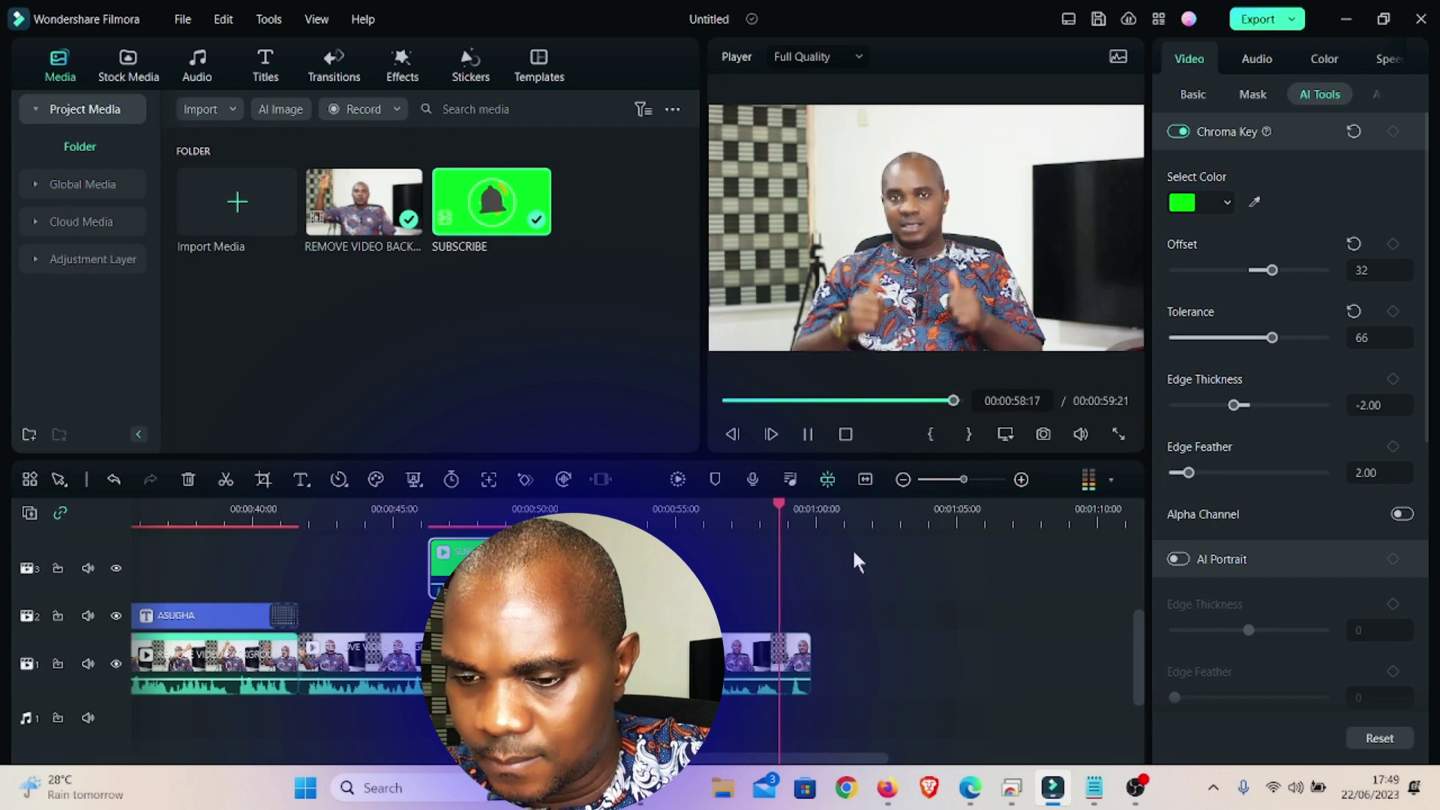
{"action": "scroll", "coordinate": [852, 548], "scroll_direction": "down", "scroll_amount": 3}
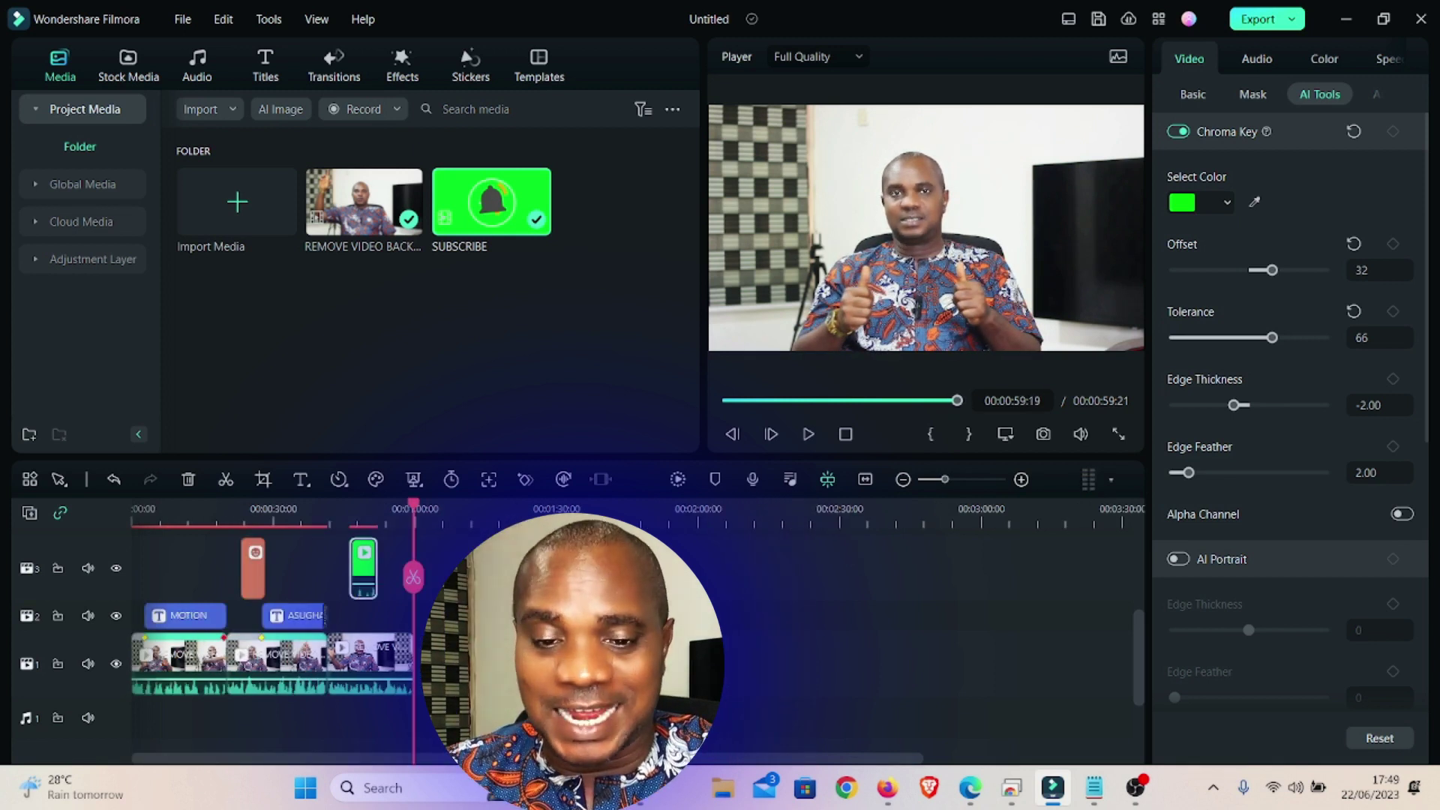